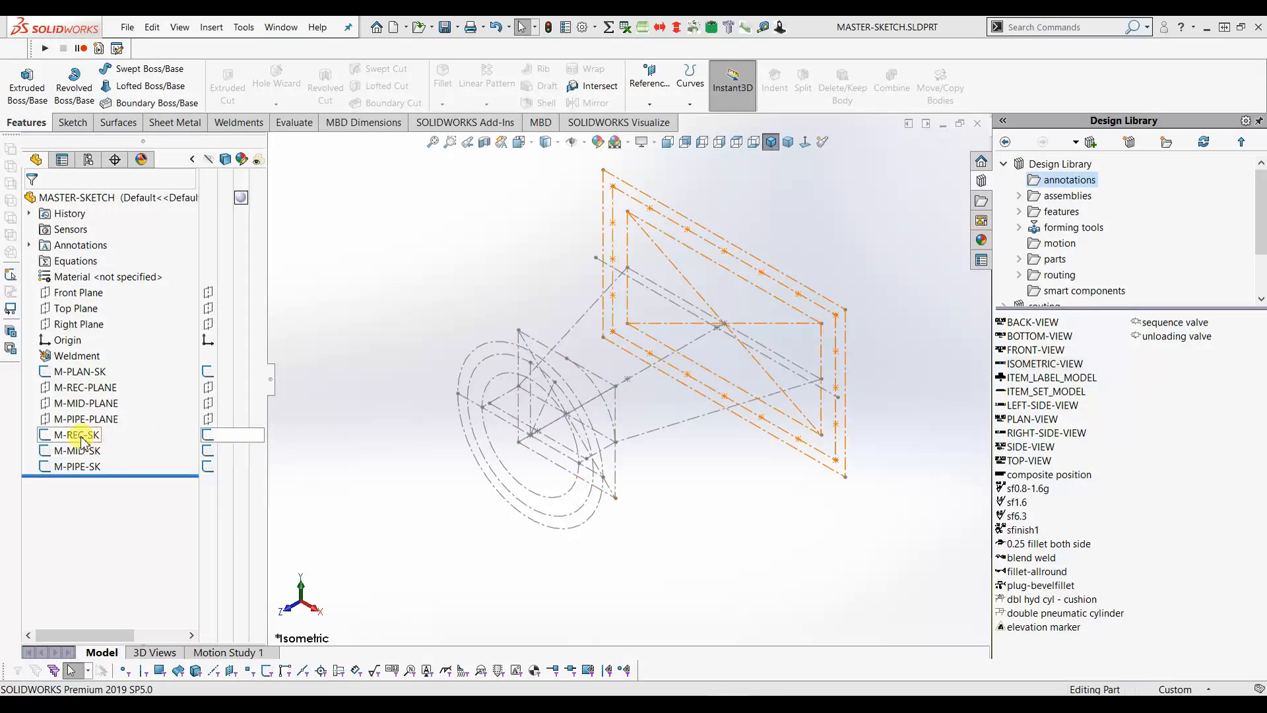
- Edit M-REC-SK and draw a construction centerpoint arc at the rectangle corner
left_click(81, 437)
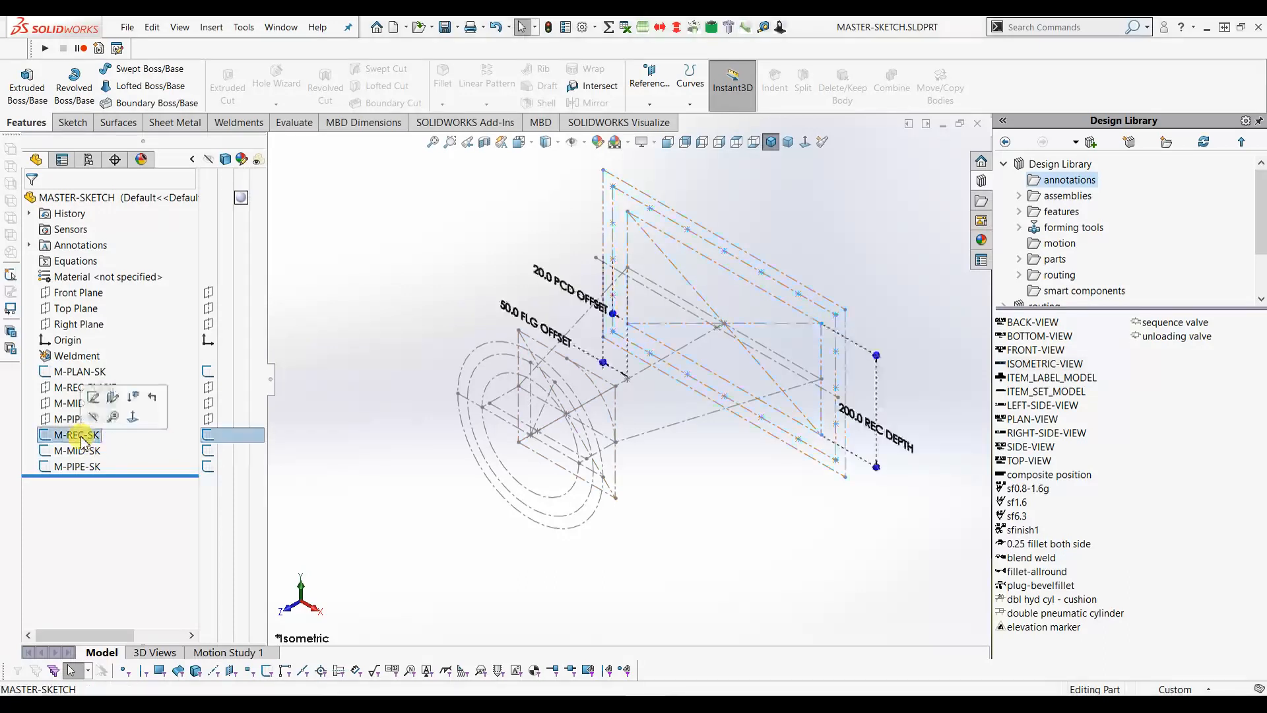
left_click(94, 400)
scroll(798, 333, "down", 5)
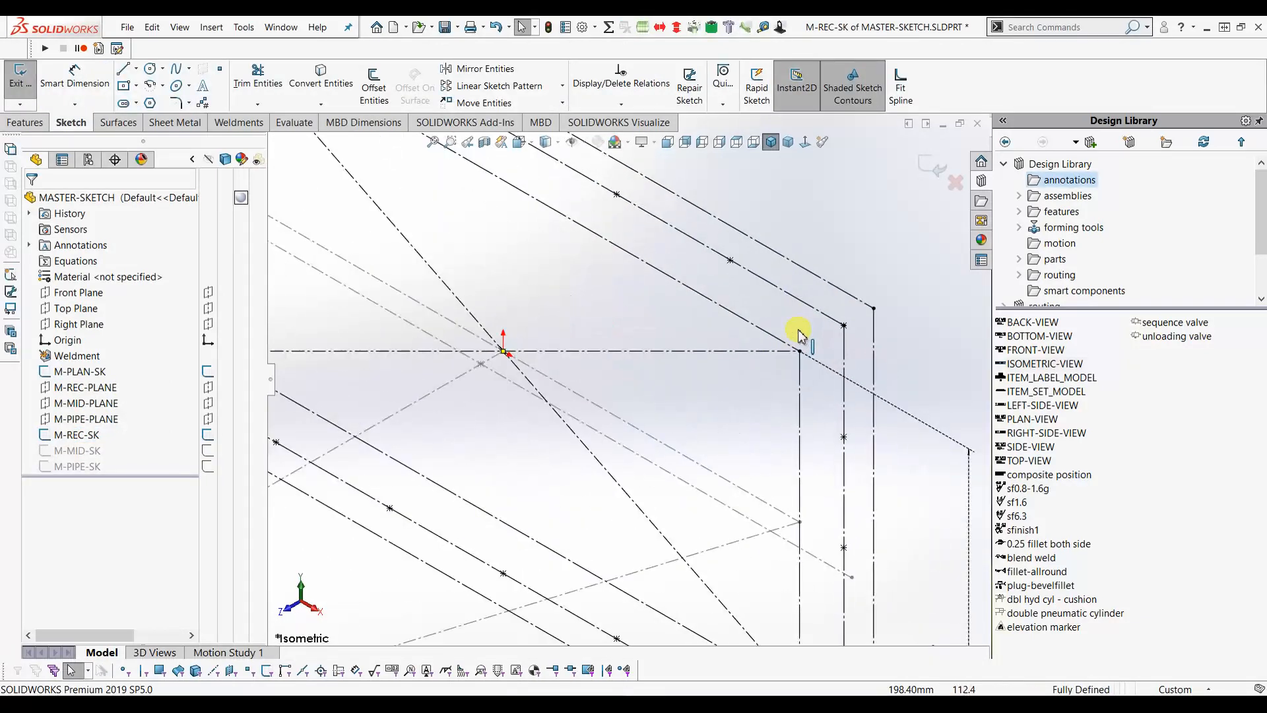
left_click(149, 89)
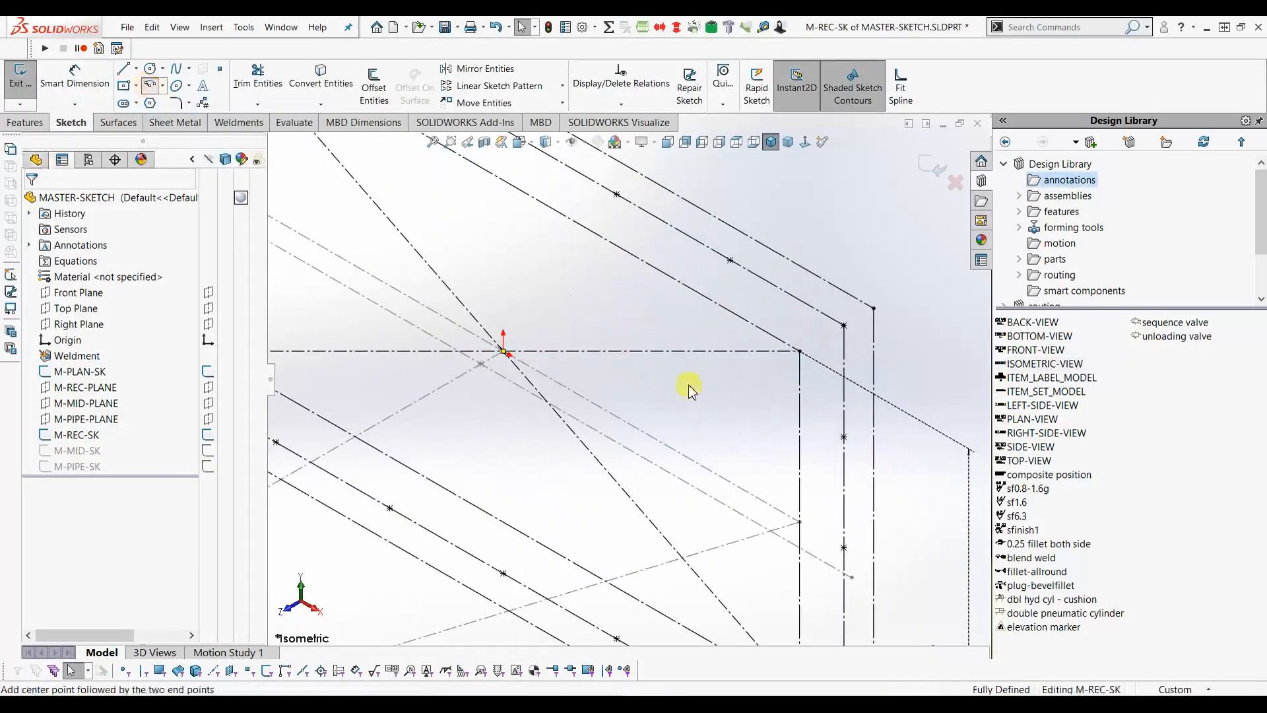
left_click(752, 373)
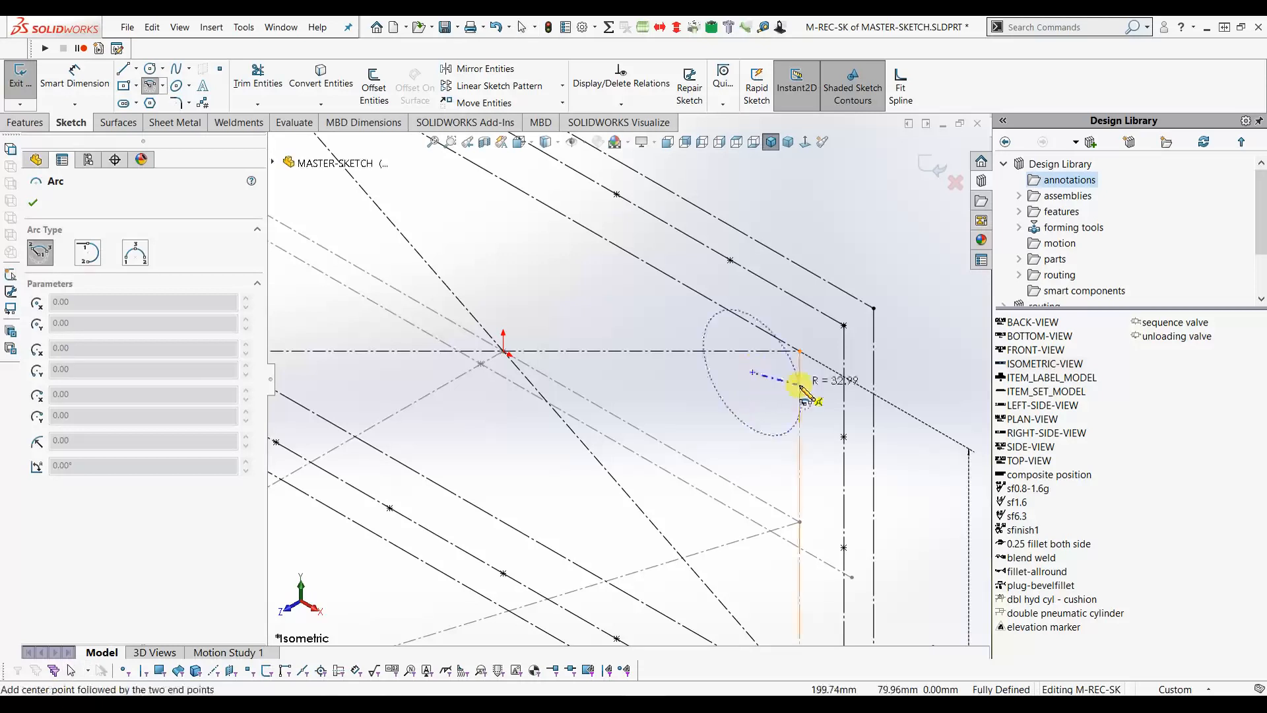
left_click(799, 386)
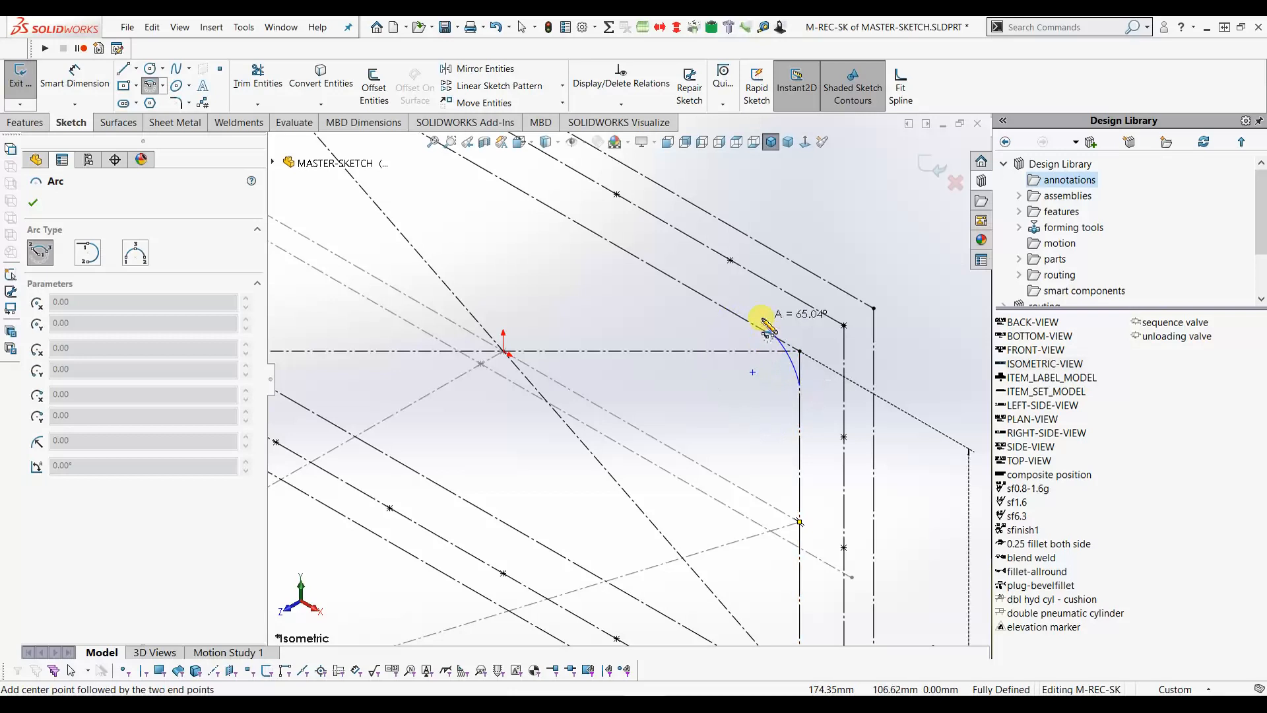
left_click(762, 322)
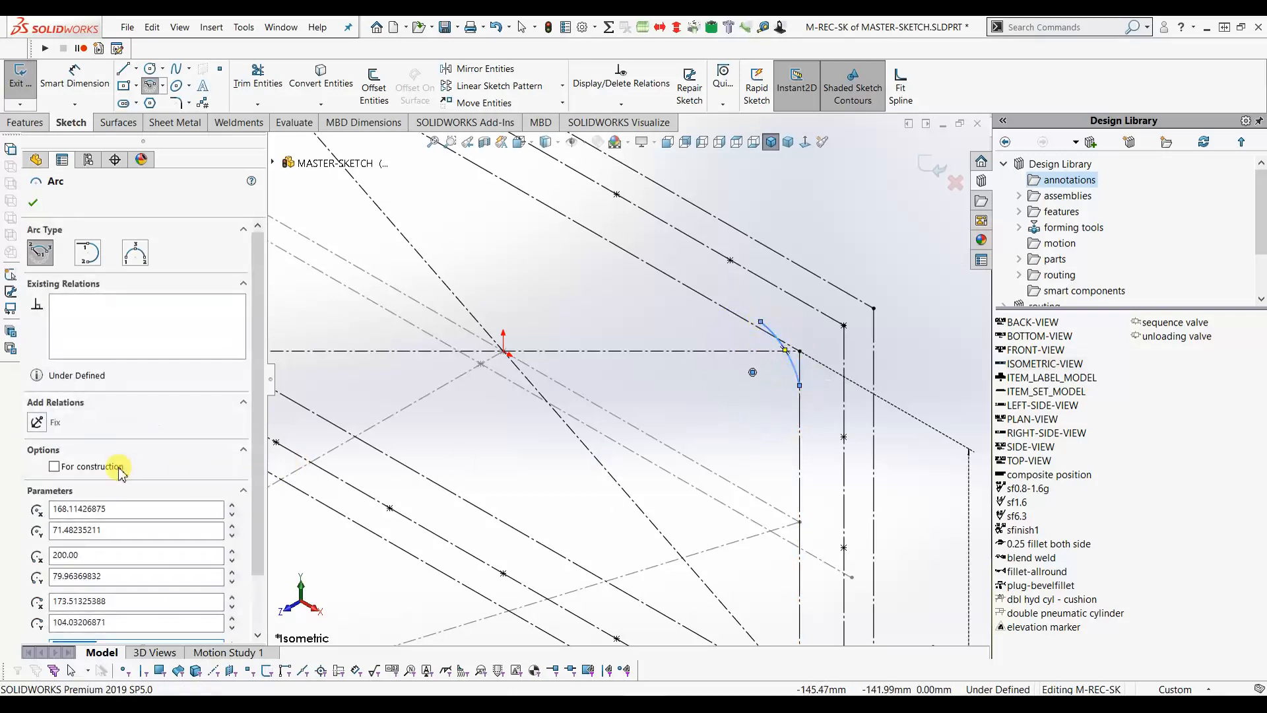
left_click(32, 203)
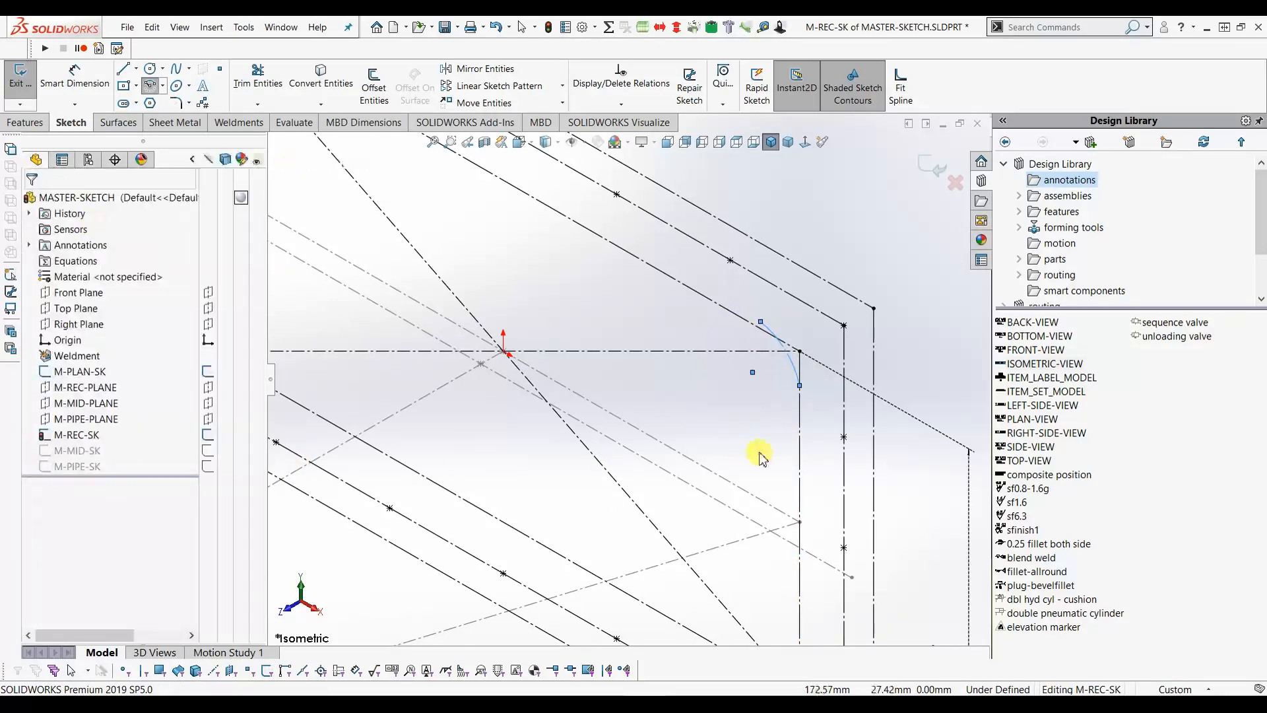
- Dimension the arc radius to 25 mm, then select its lower endpoint with the vertical edge
left_click(75, 74)
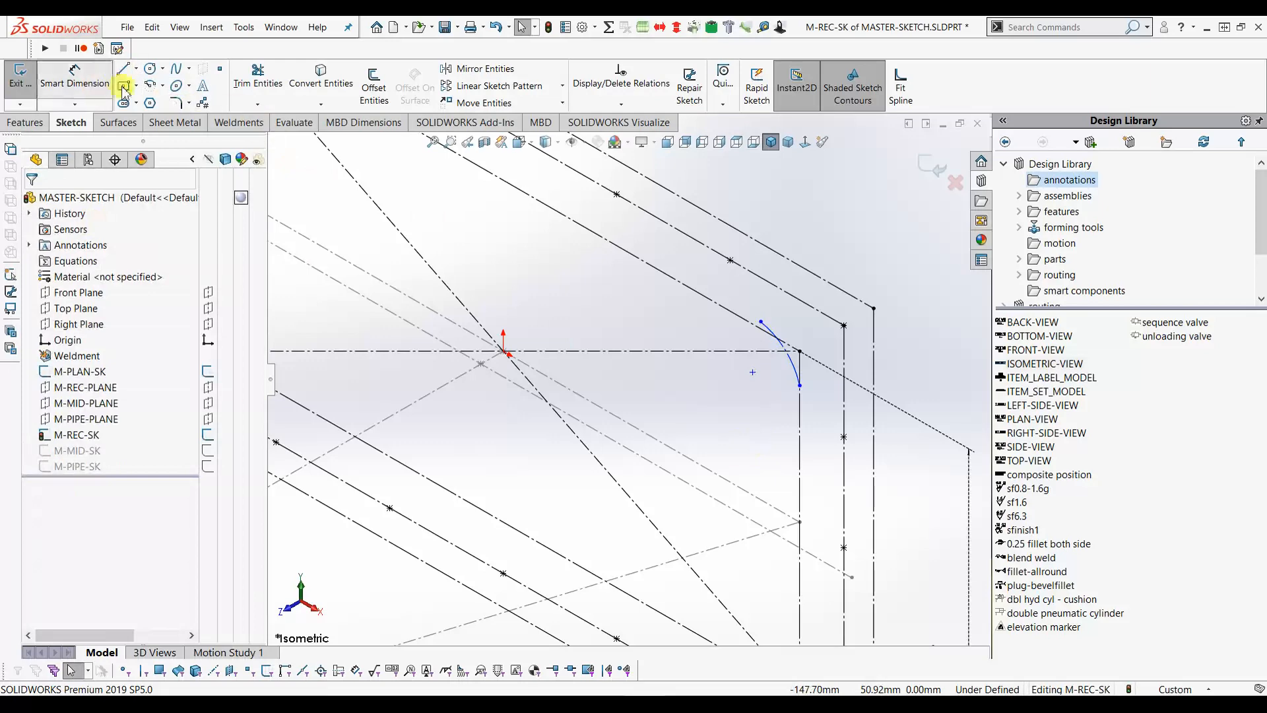
left_click(773, 388)
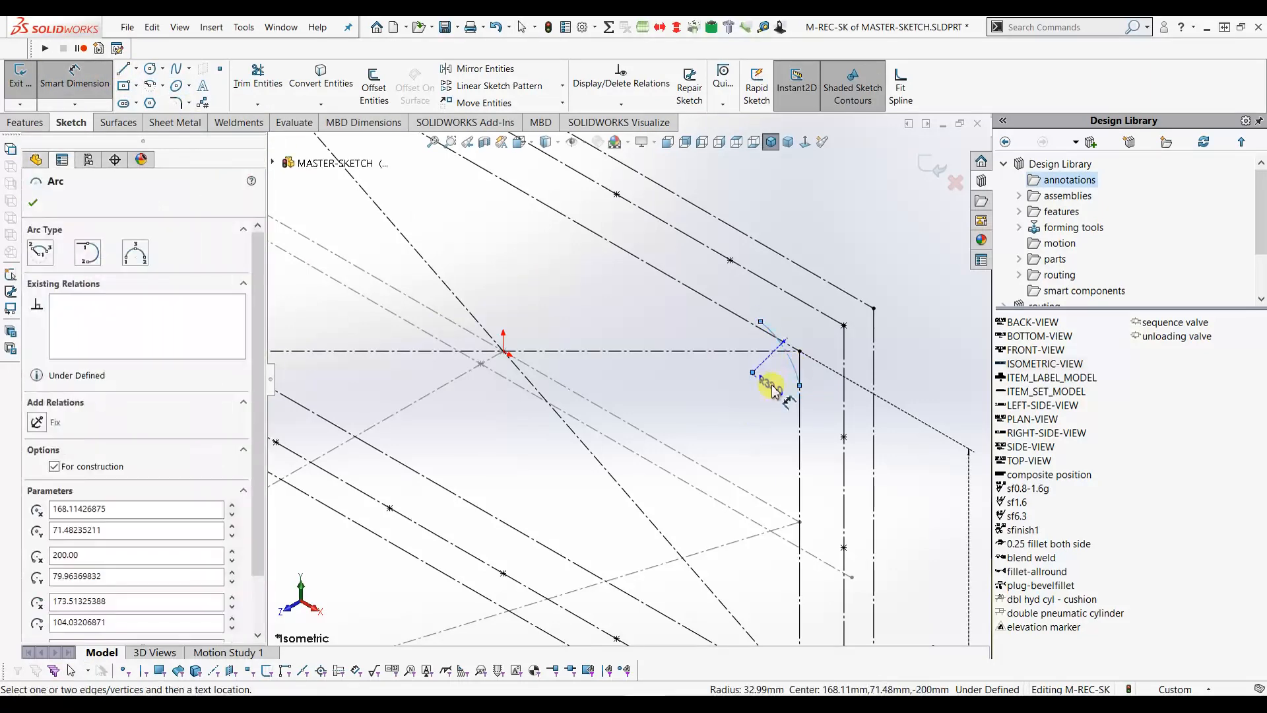
left_click(780, 374)
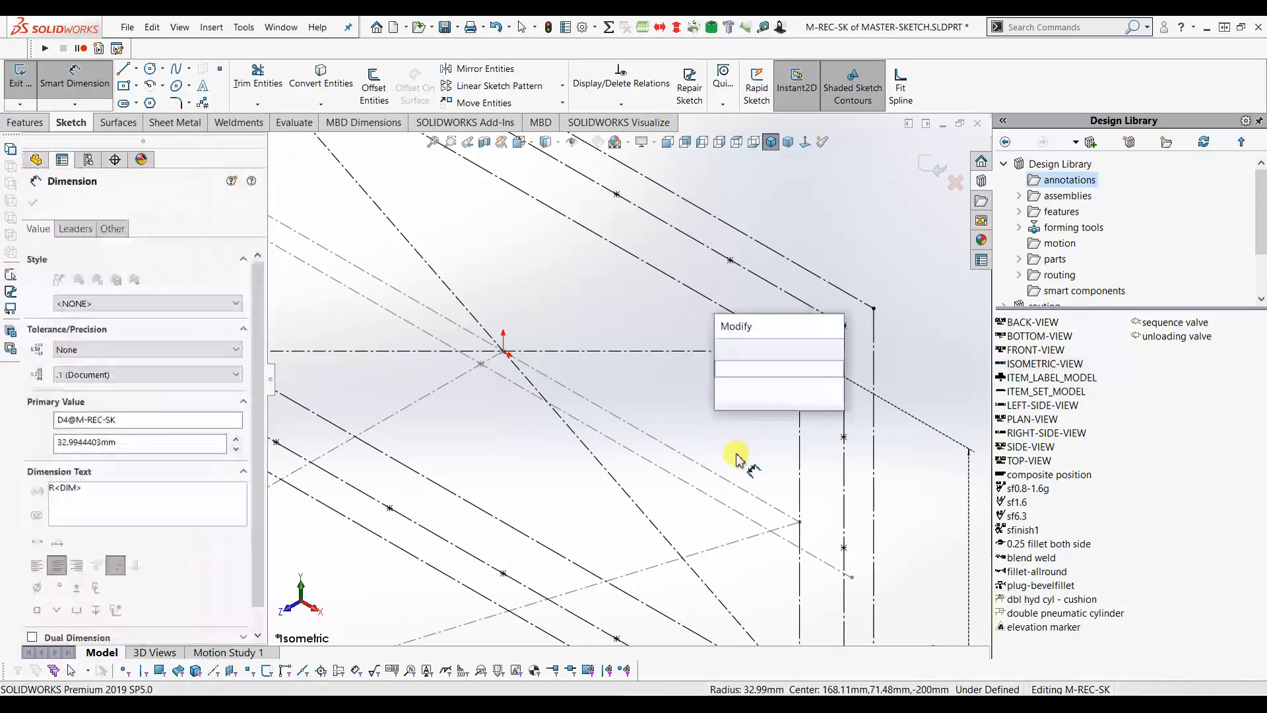
key("Return")
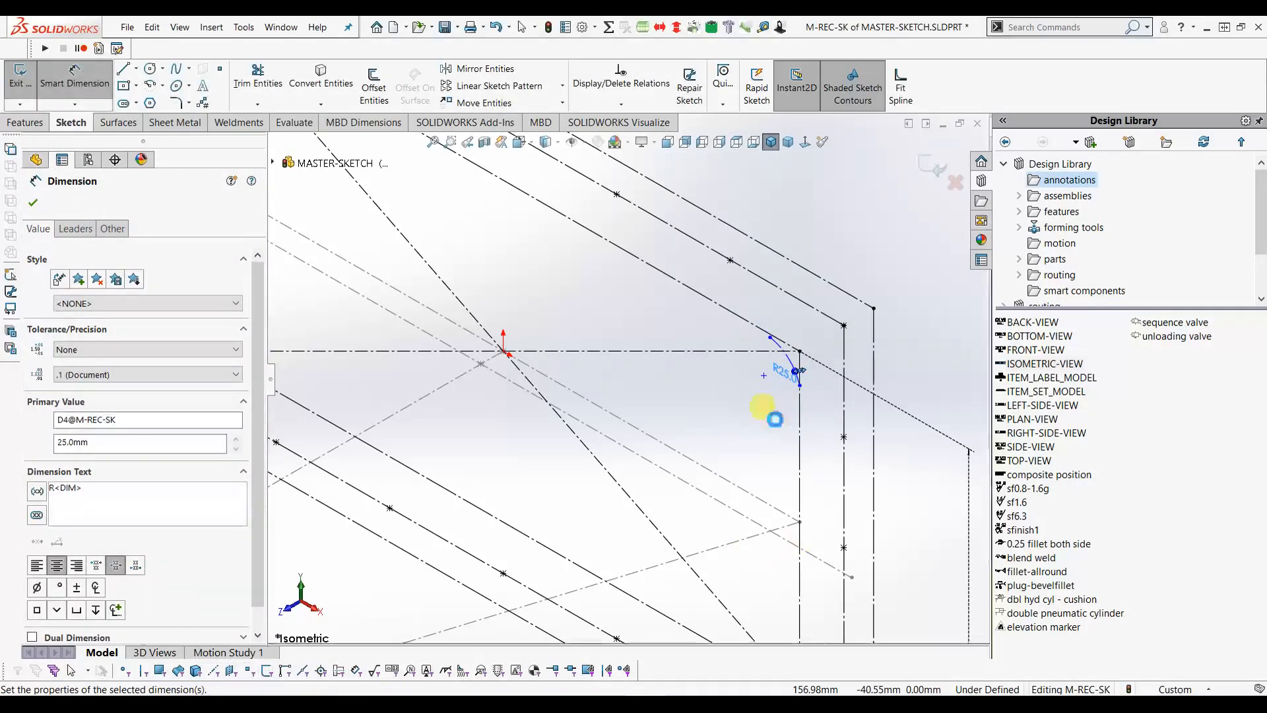
key("Escape")
scroll(783, 418, "down", 2)
scroll(785, 363, "down", 2)
left_click(750, 379)
left_click(753, 409, "ctrl")
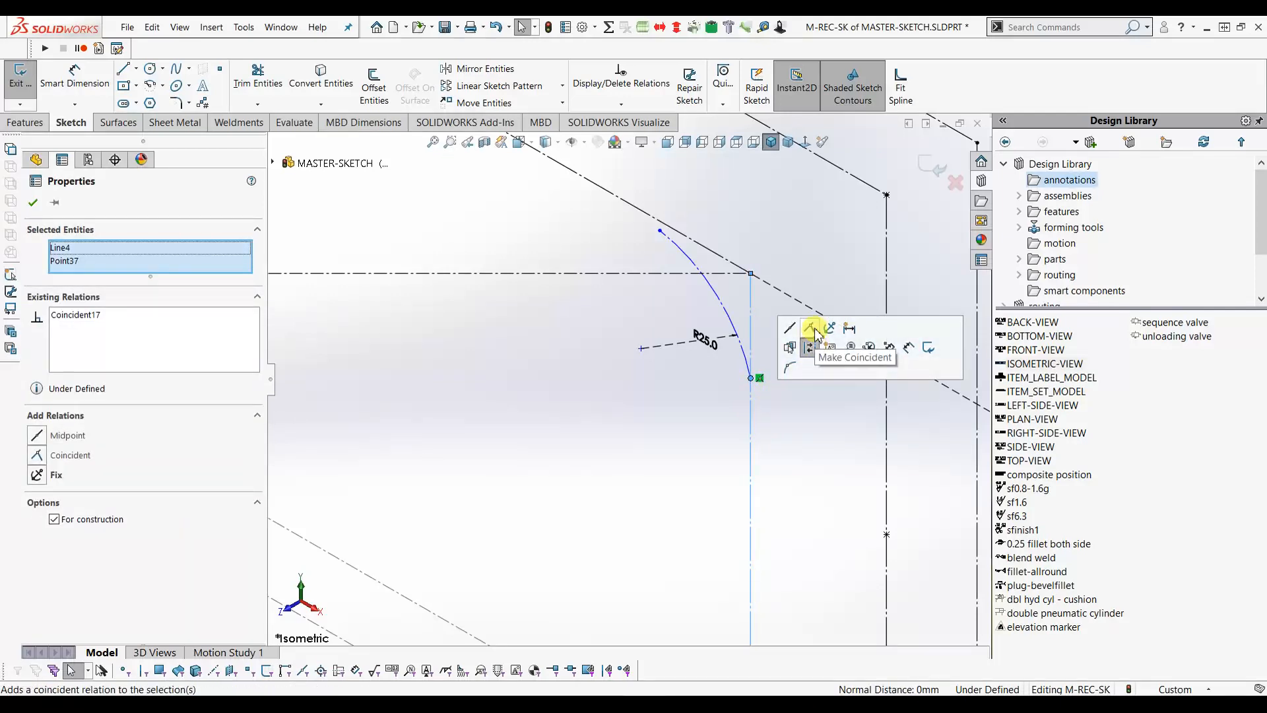
- Make the R25 arc coincident with and tangent to the vertical edge
left_click(767, 385)
left_click(744, 359)
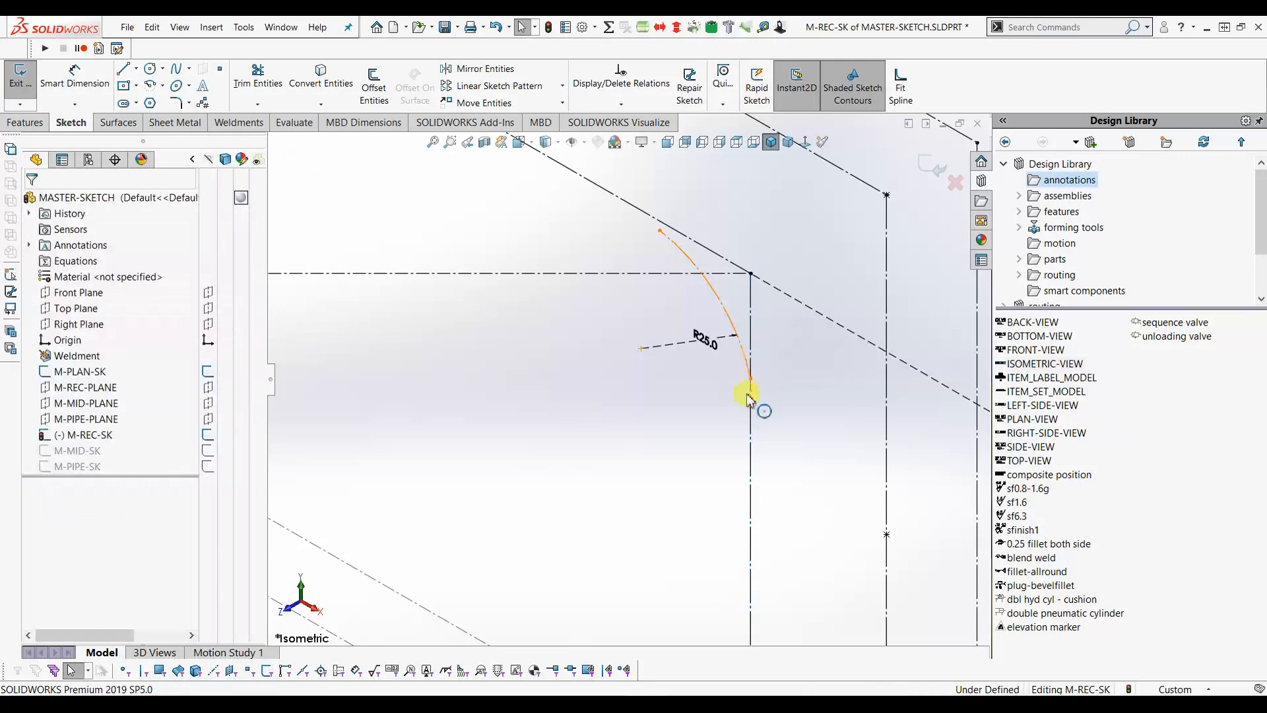
left_click(751, 401, "ctrl")
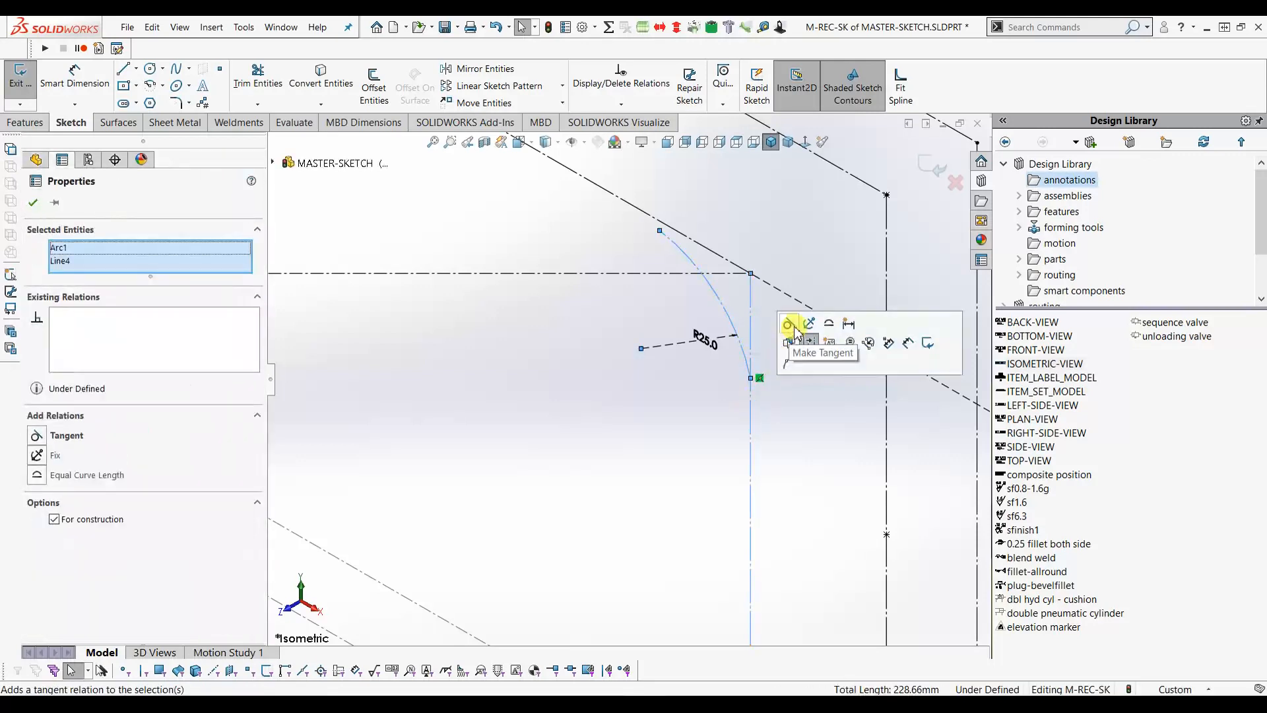
left_click(789, 324)
left_click(668, 247)
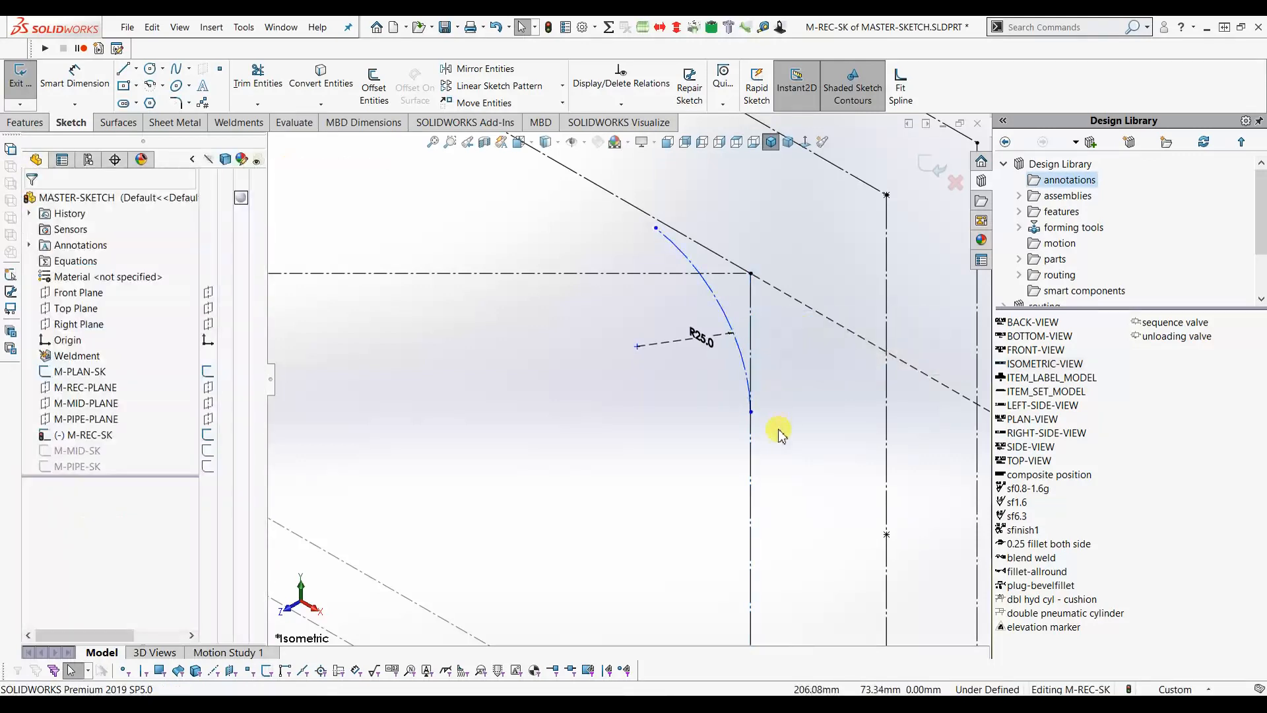
- Make the arc coincident and tangent with the upper slanted line, then exit and zoom to fit
left_click(655, 230)
left_click(640, 217)
left_click(656, 229, "ctrl")
left_click(699, 149)
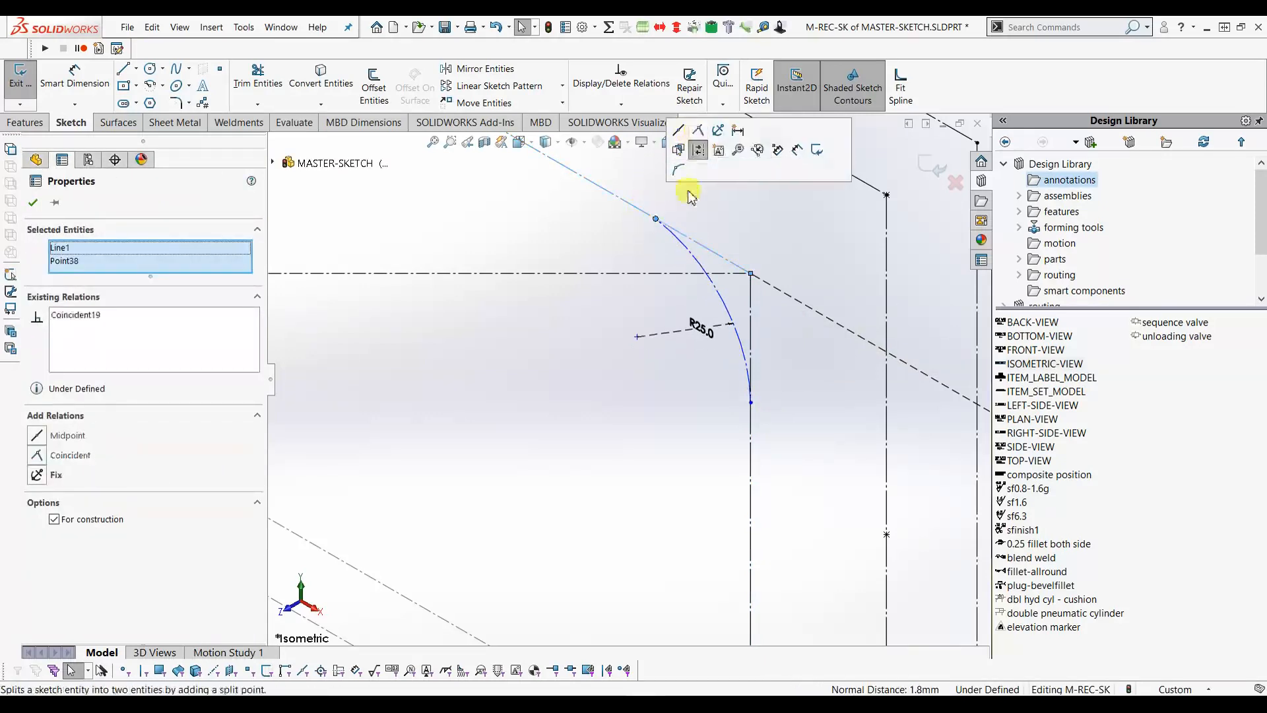
left_click(678, 221)
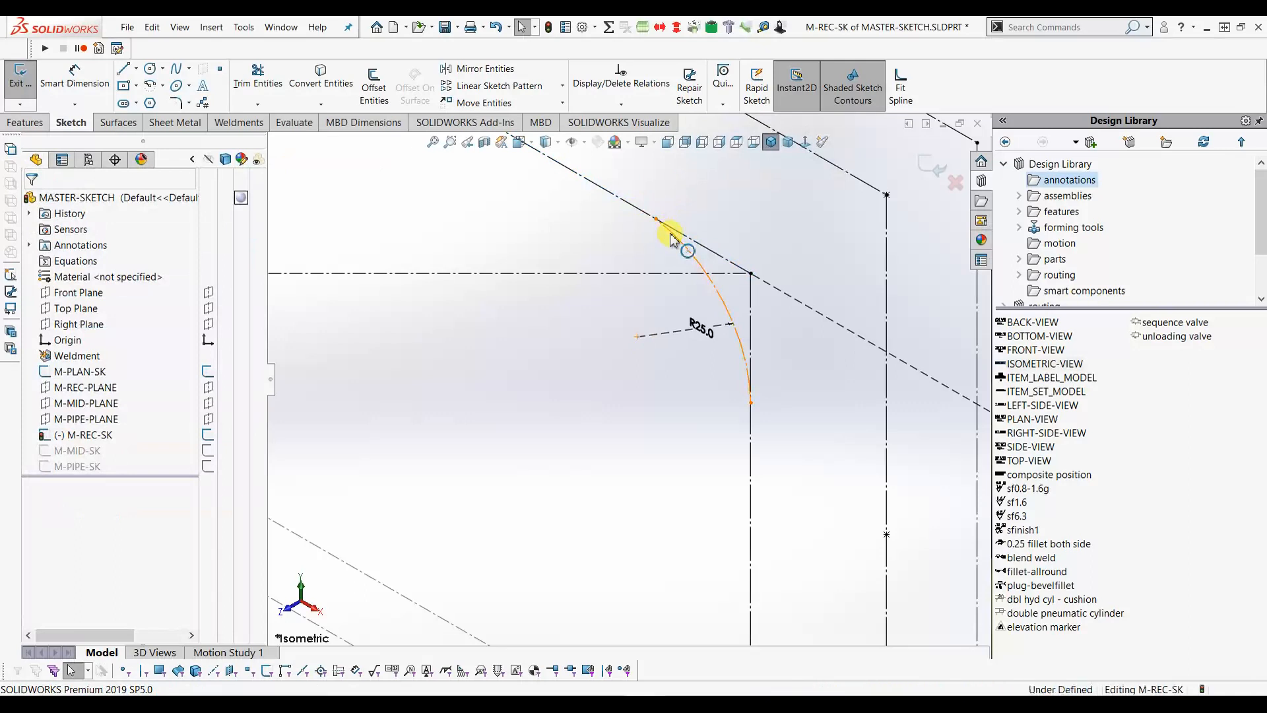
left_click(674, 237)
left_click(650, 213)
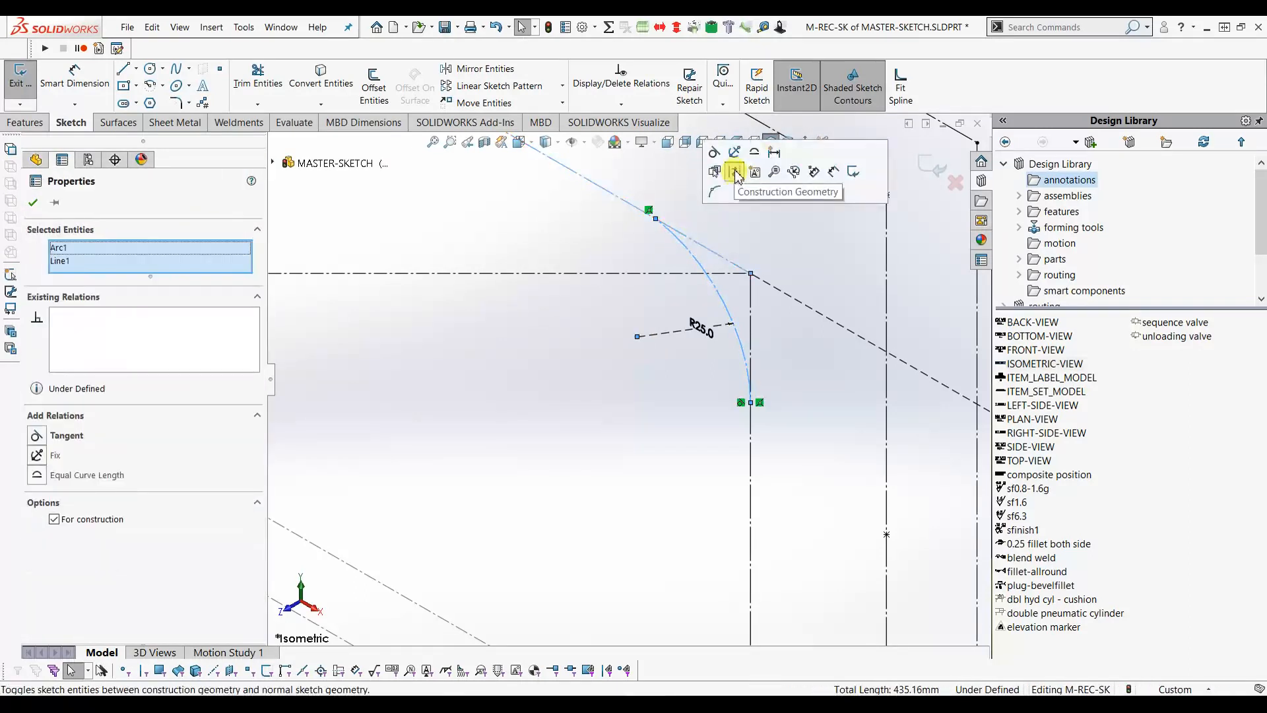
left_click(726, 156)
left_click(726, 219)
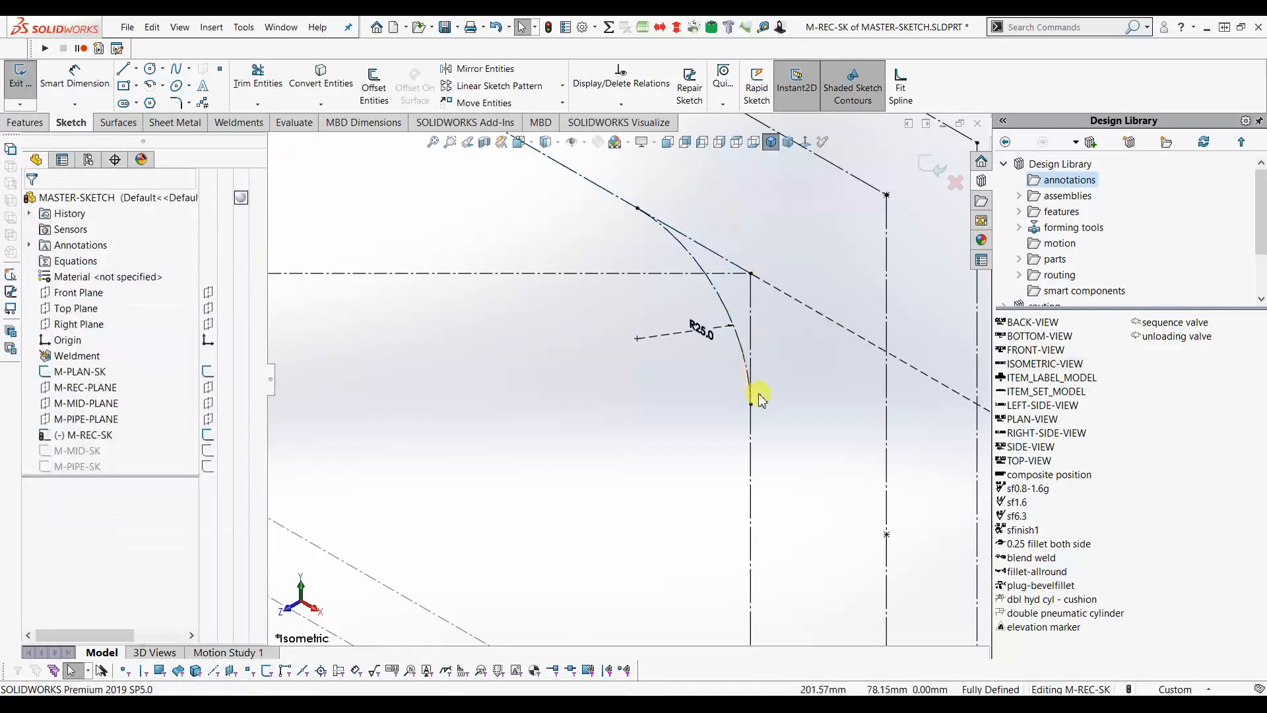
left_click(932, 173)
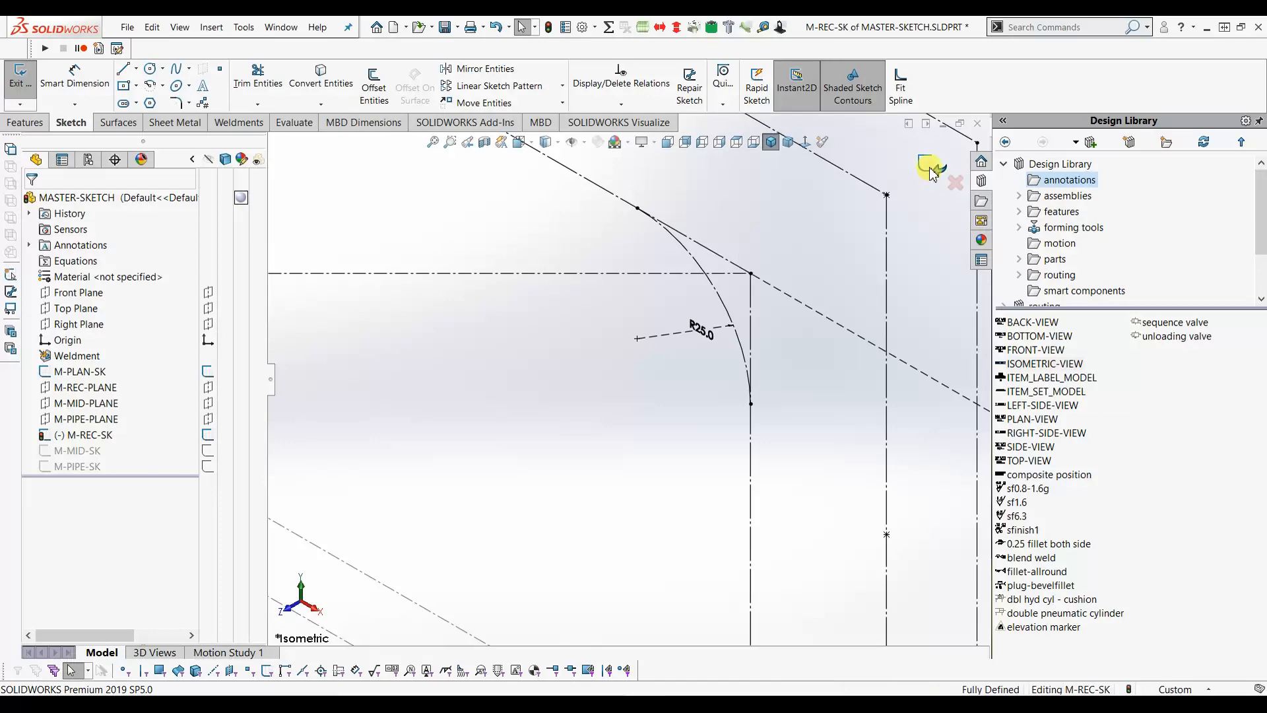
left_click(433, 144)
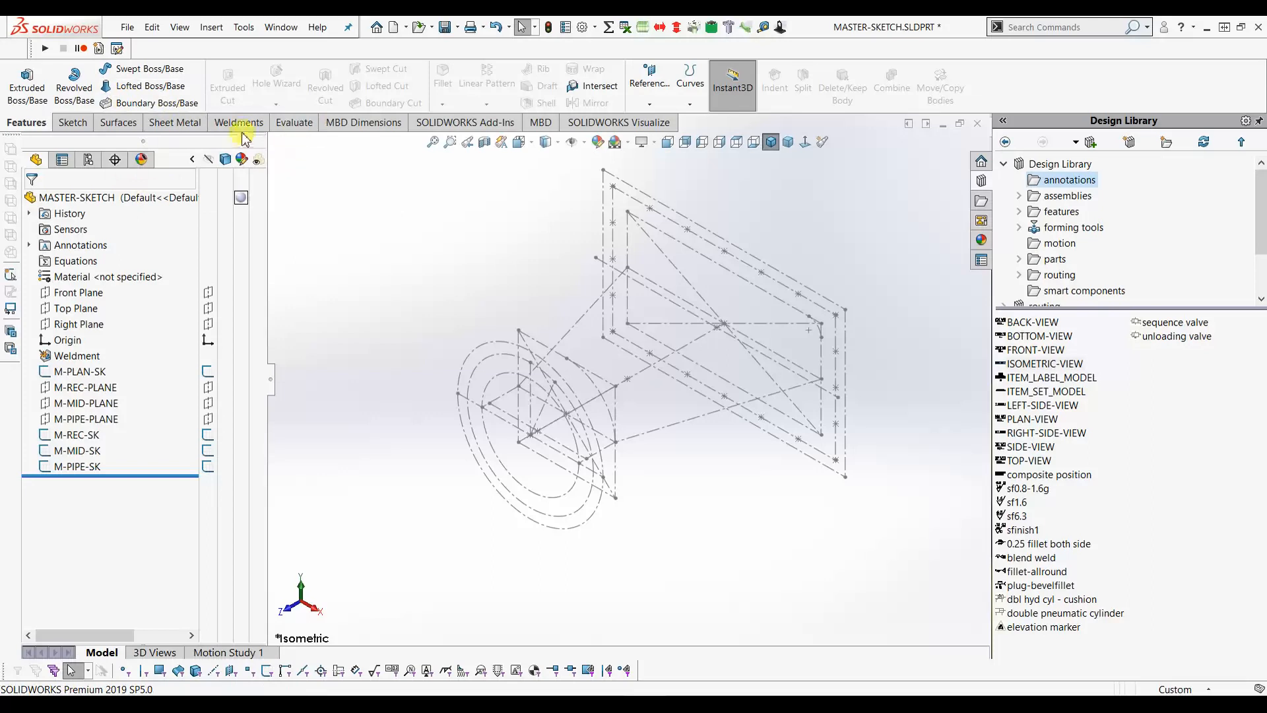
- Switch the CommandManager to the Weldments tools
left_click(239, 123)
- Create a 3D sketch holding the four converted rectangle lines of M-REC-SK, then exit it
left_click(20, 88)
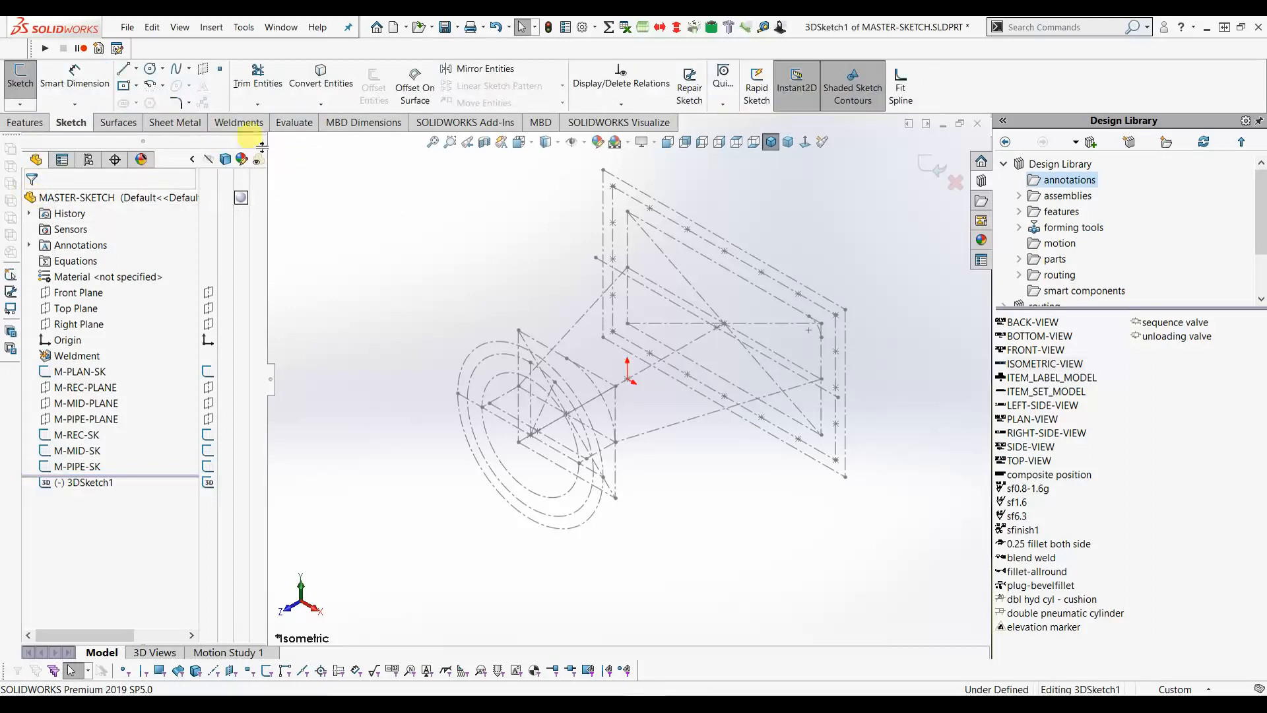
left_click(321, 78)
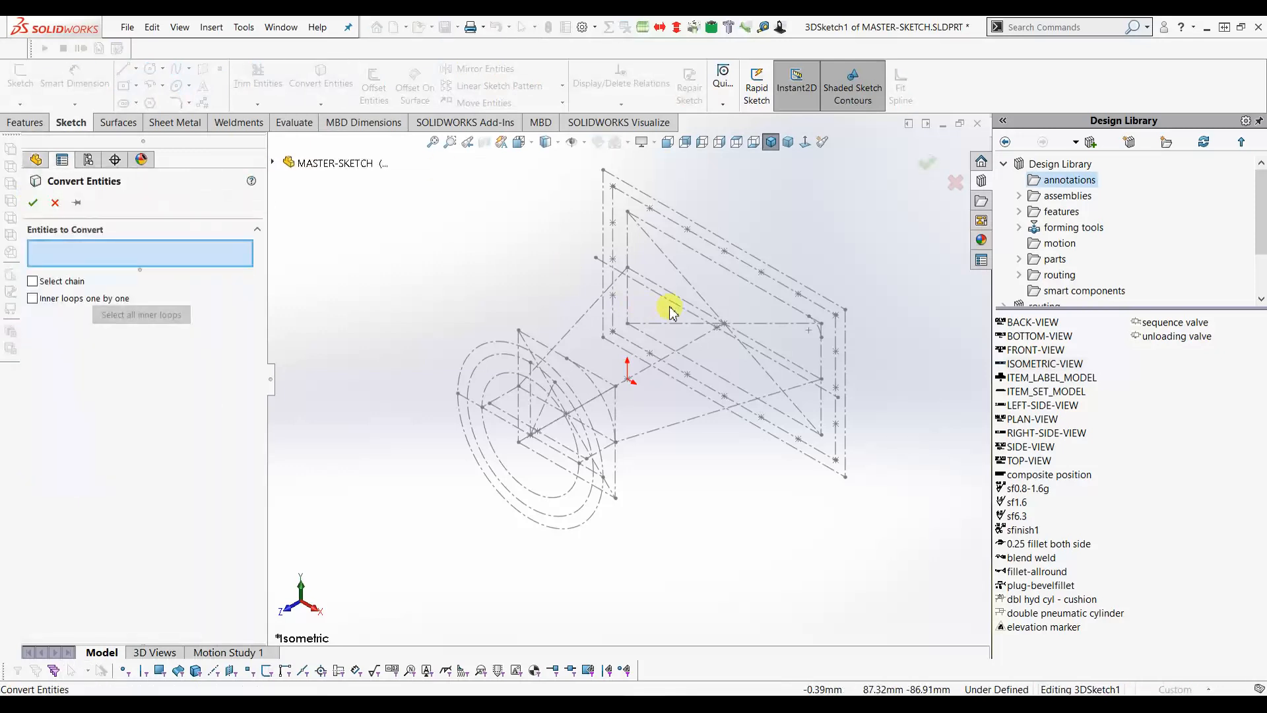
left_click(713, 262)
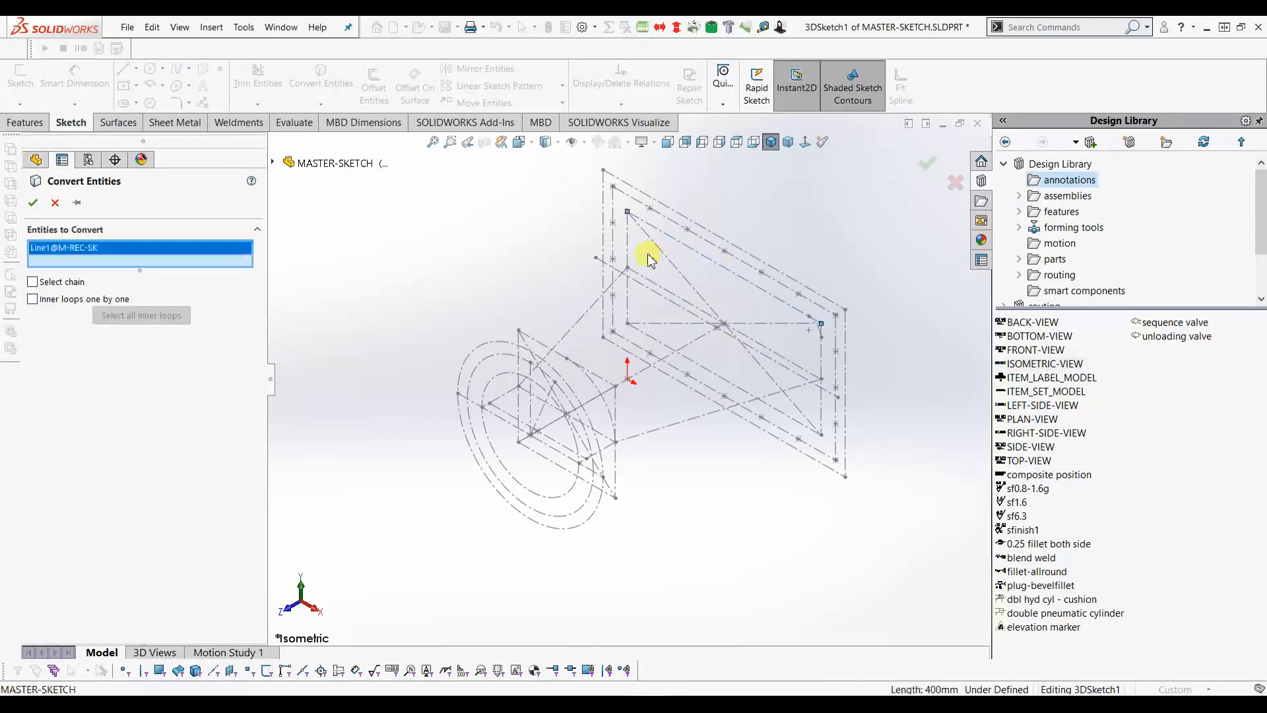
left_click(650, 335)
left_click(657, 342)
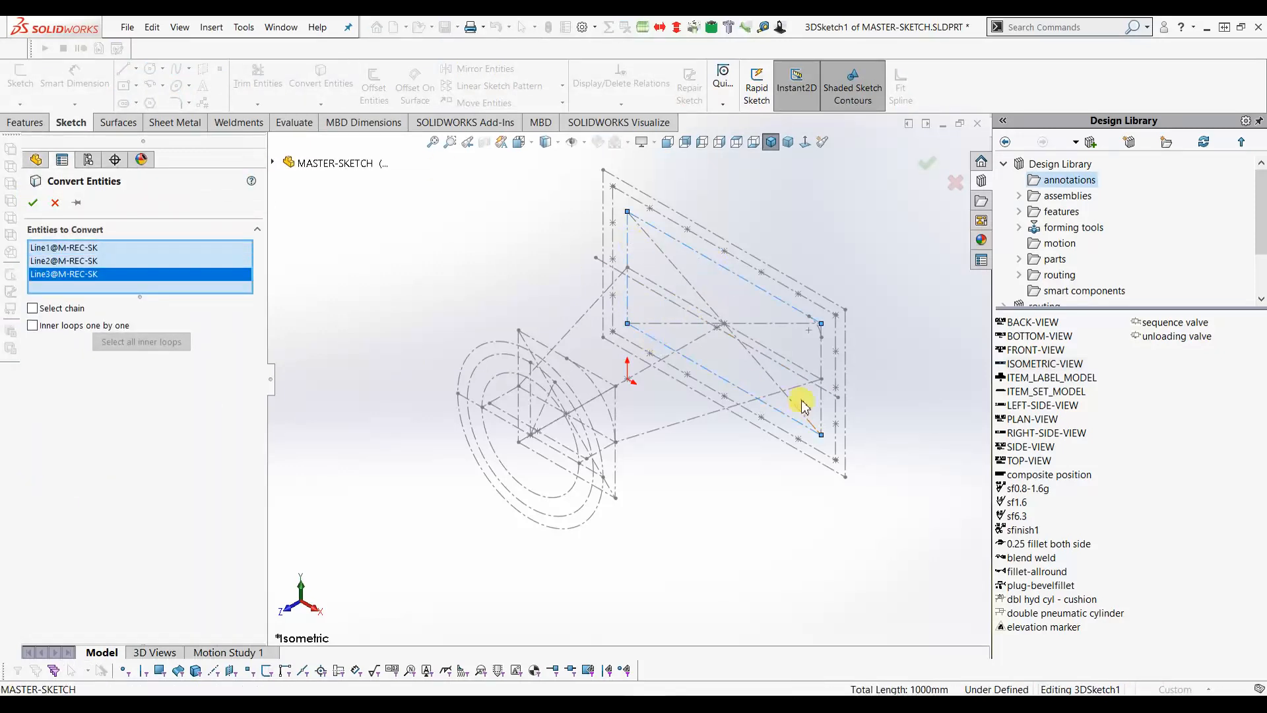
left_click(821, 409)
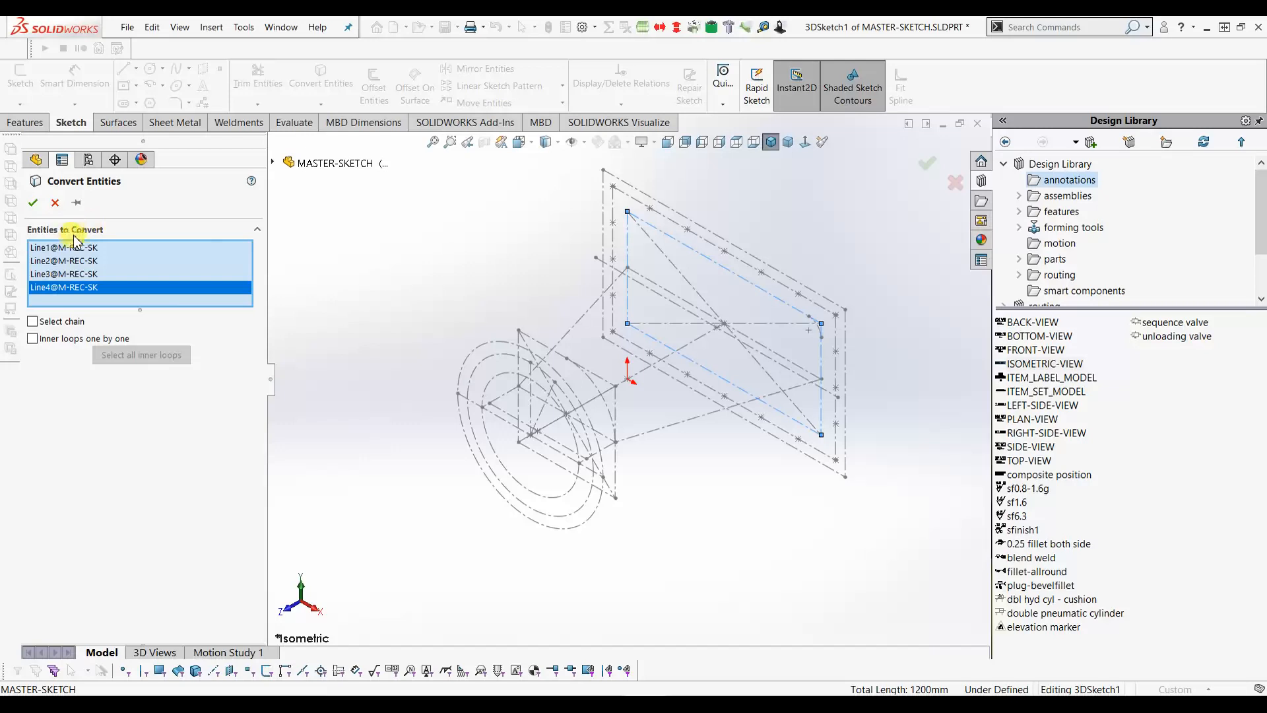
left_click(33, 205)
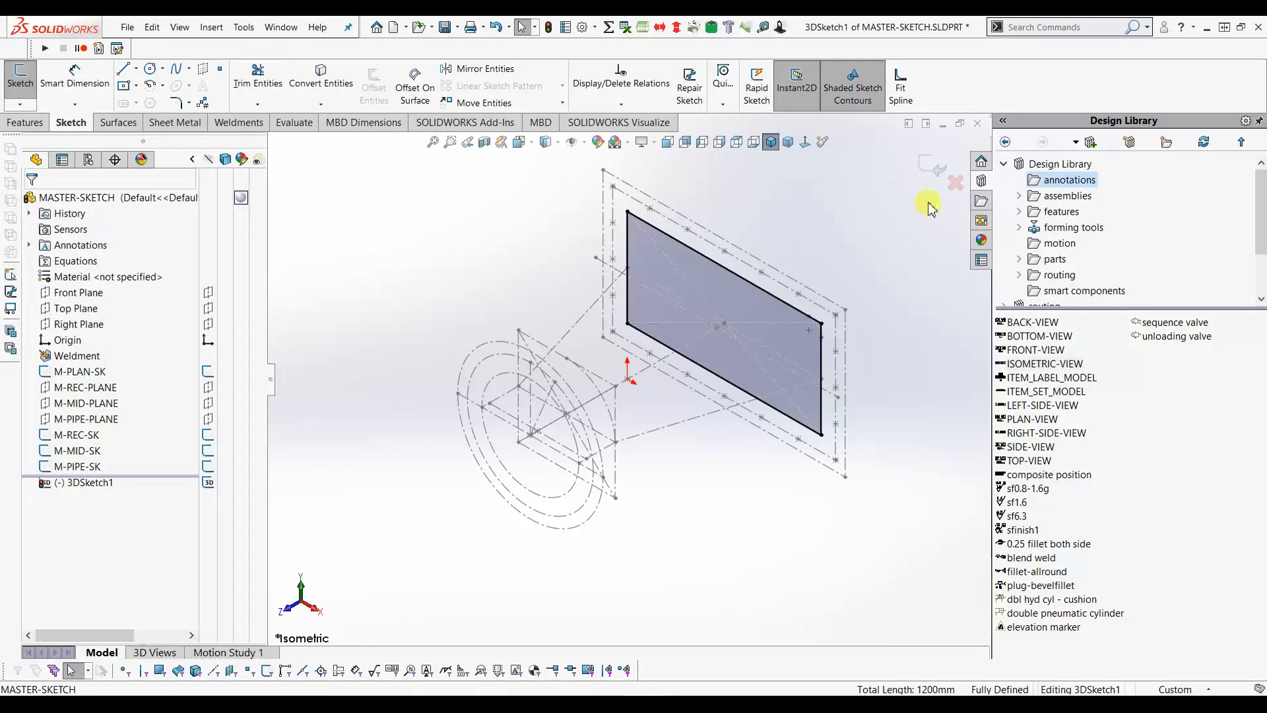
left_click(940, 170)
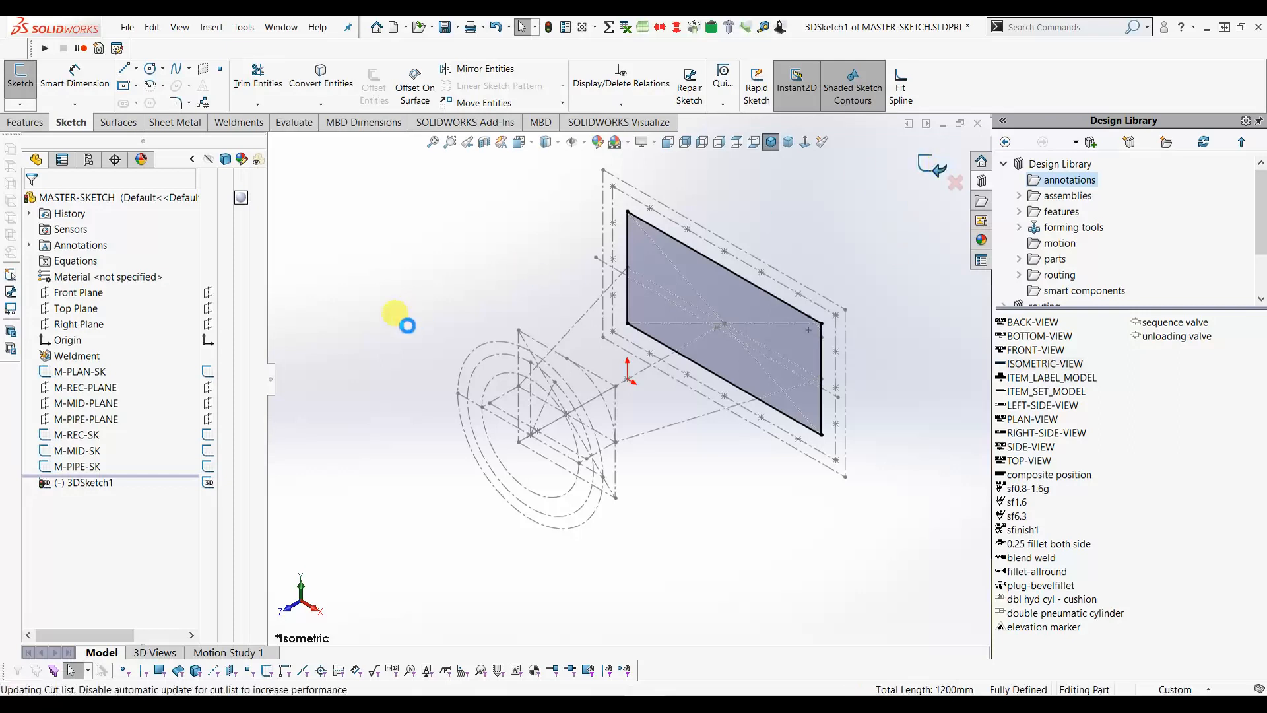
- Sketch on M-MID-PLANE a converted copy of the 200 mm pipe circle, then close Sketch5
left_click(97, 408)
left_click(110, 388)
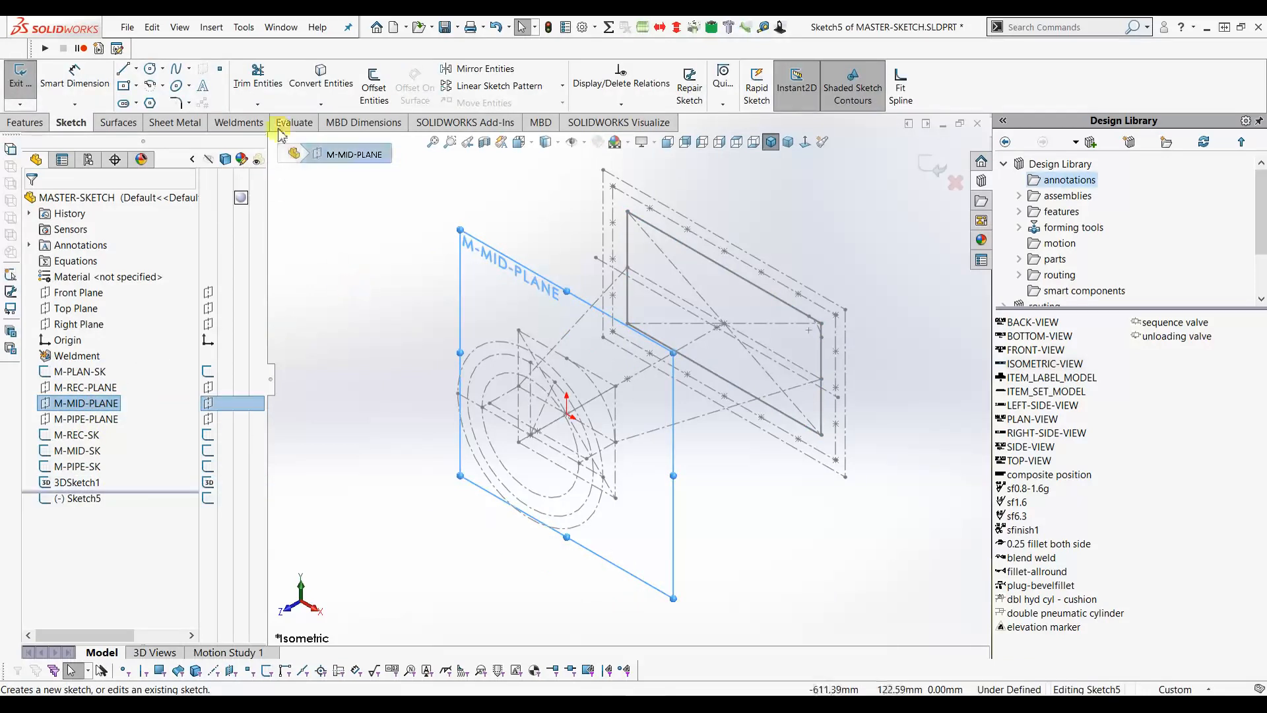
left_click(320, 79)
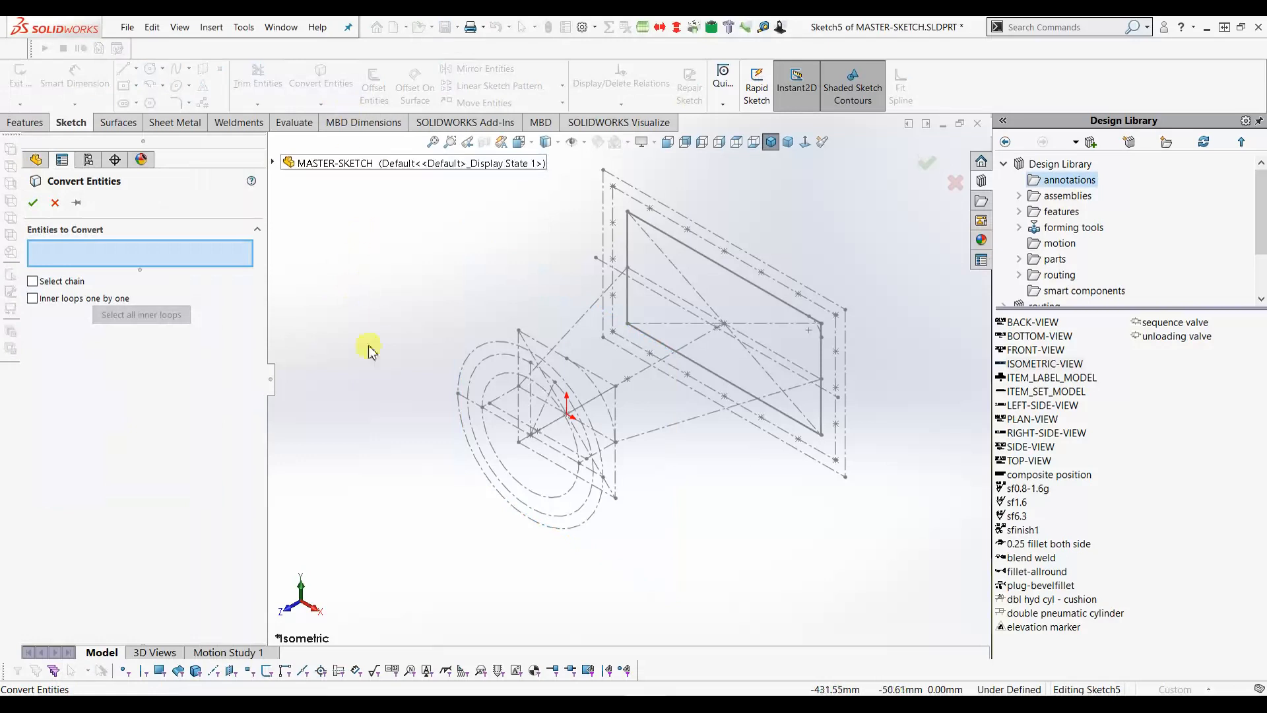
left_click(488, 395)
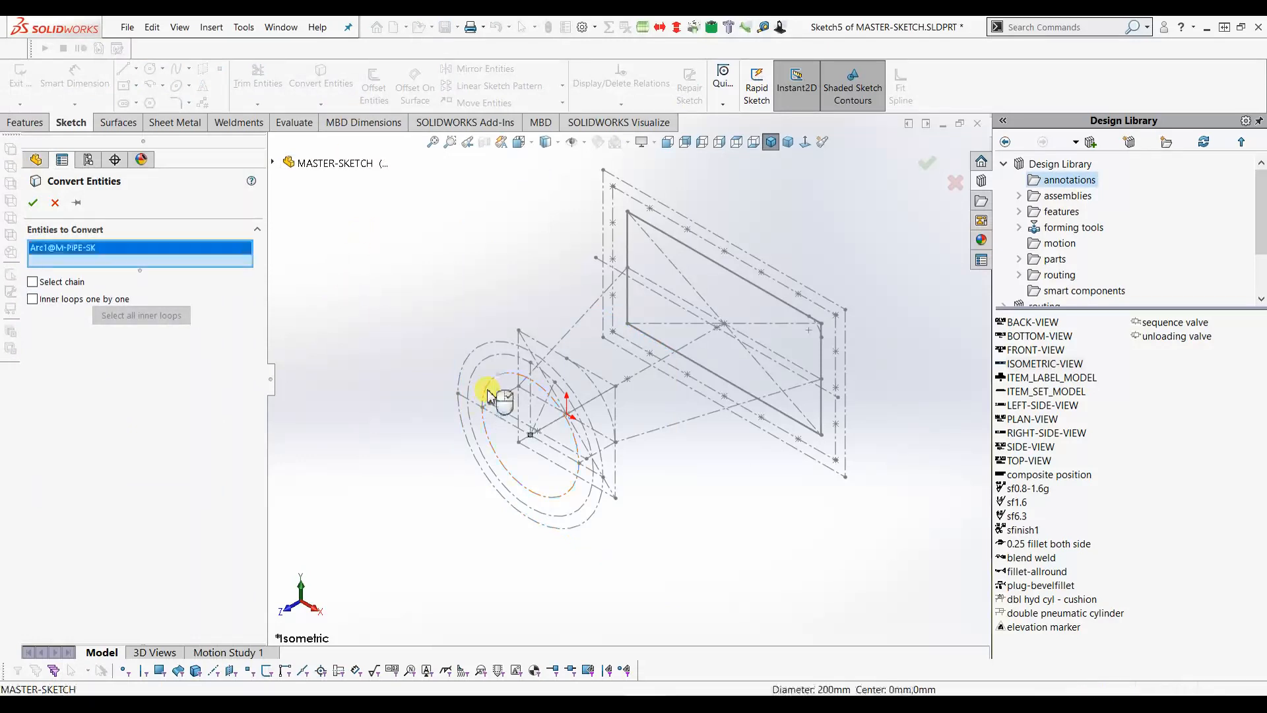
left_click(35, 203)
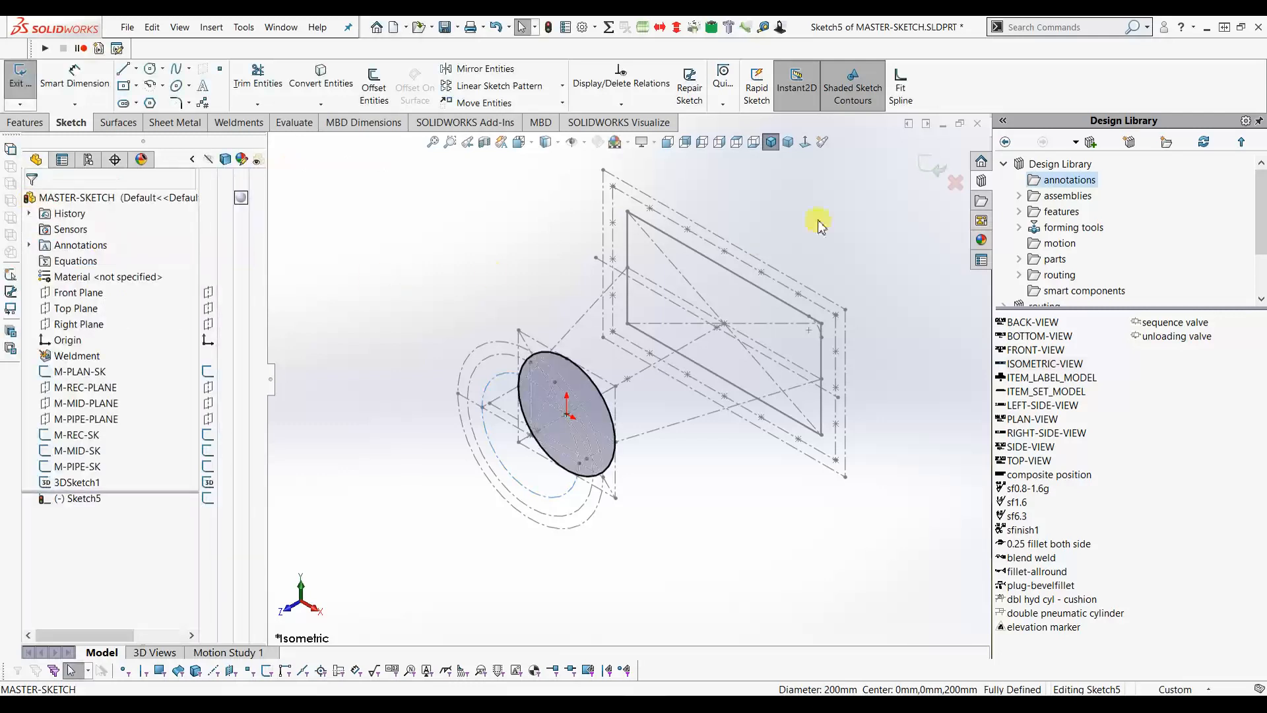
left_click(932, 165)
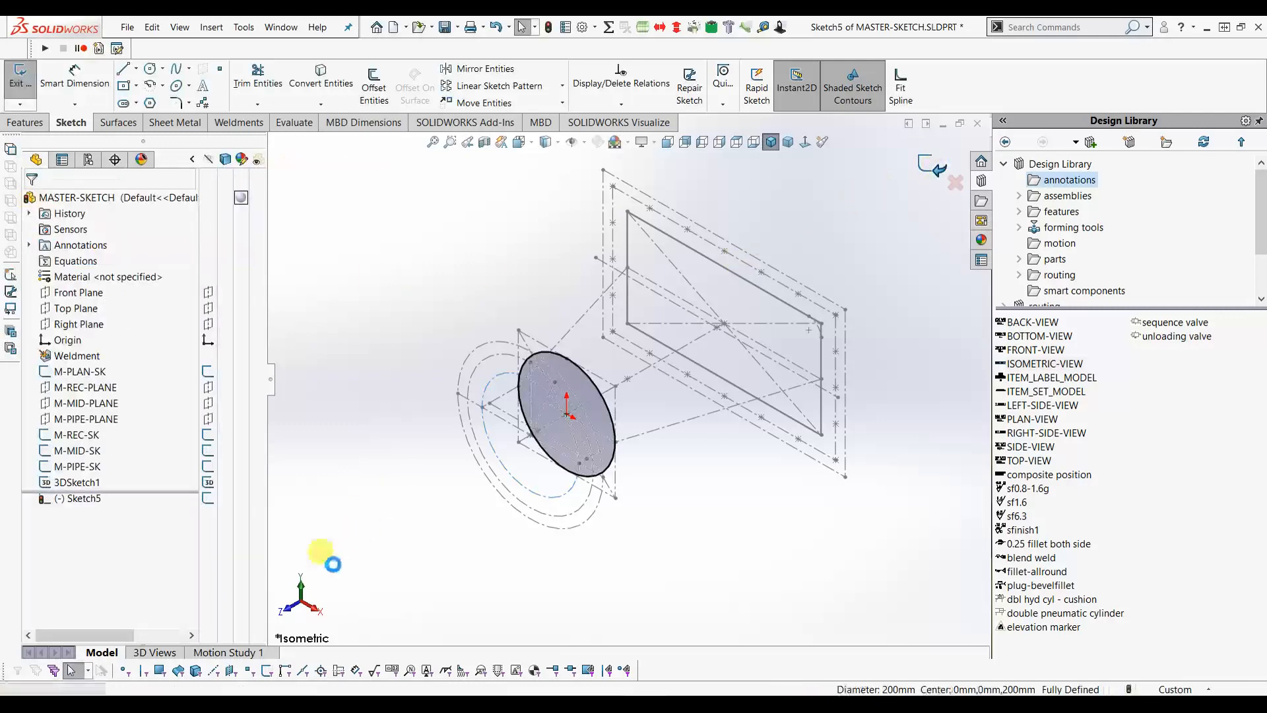
- Hide M-PLAN-SK, M-REC-SK, M-MID-SK and M-PIPE-SK, then reopen 3DSketch1 for editing
left_click(210, 374)
left_click(209, 438)
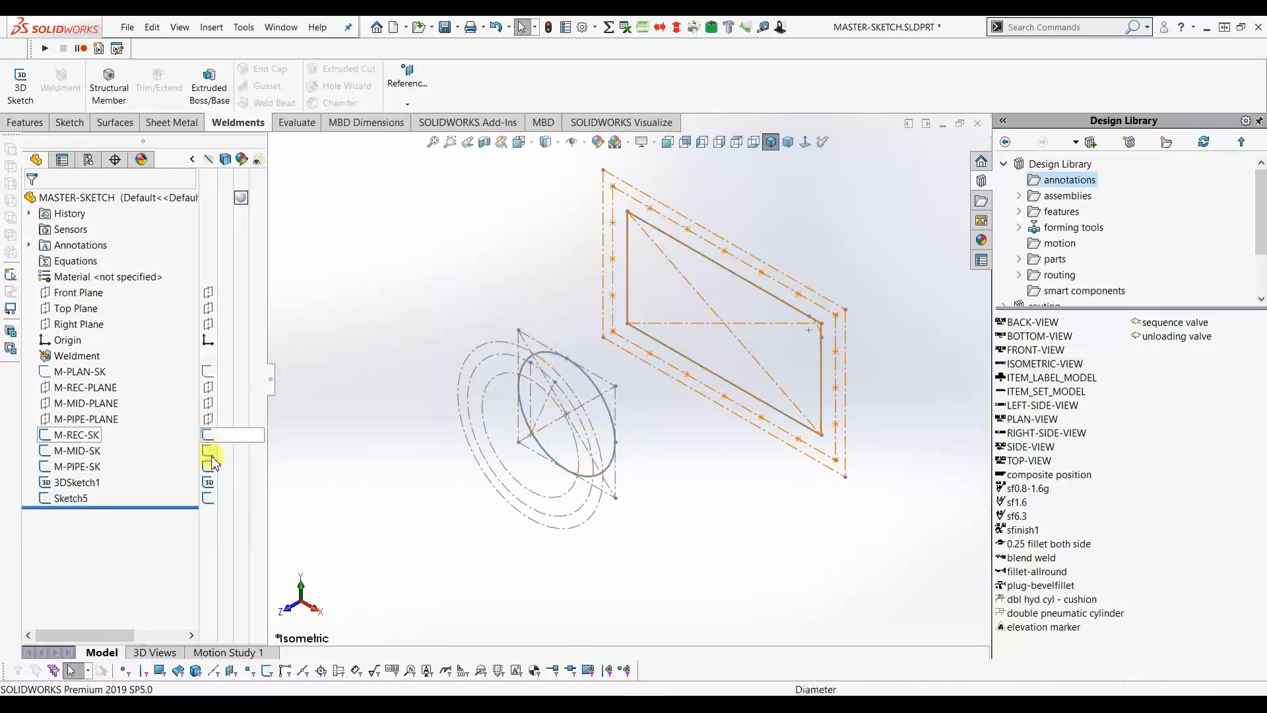
left_click(208, 451)
left_click(208, 466)
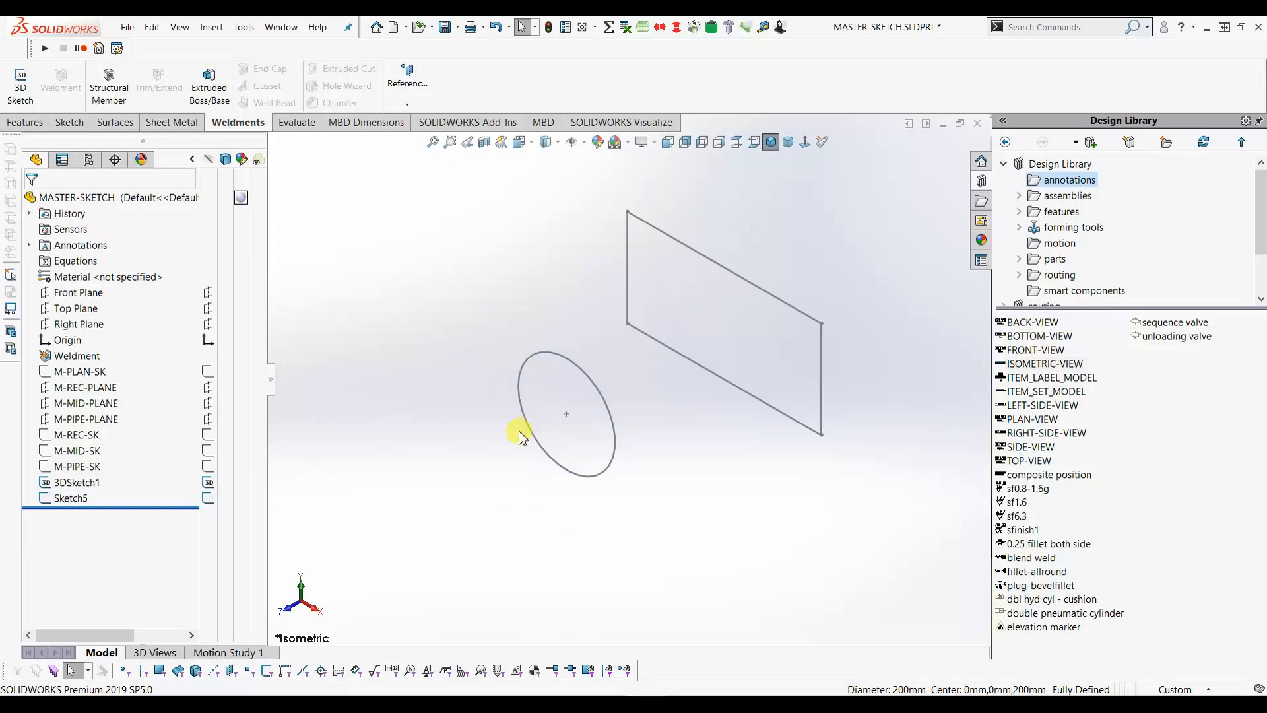
left_click(78, 482)
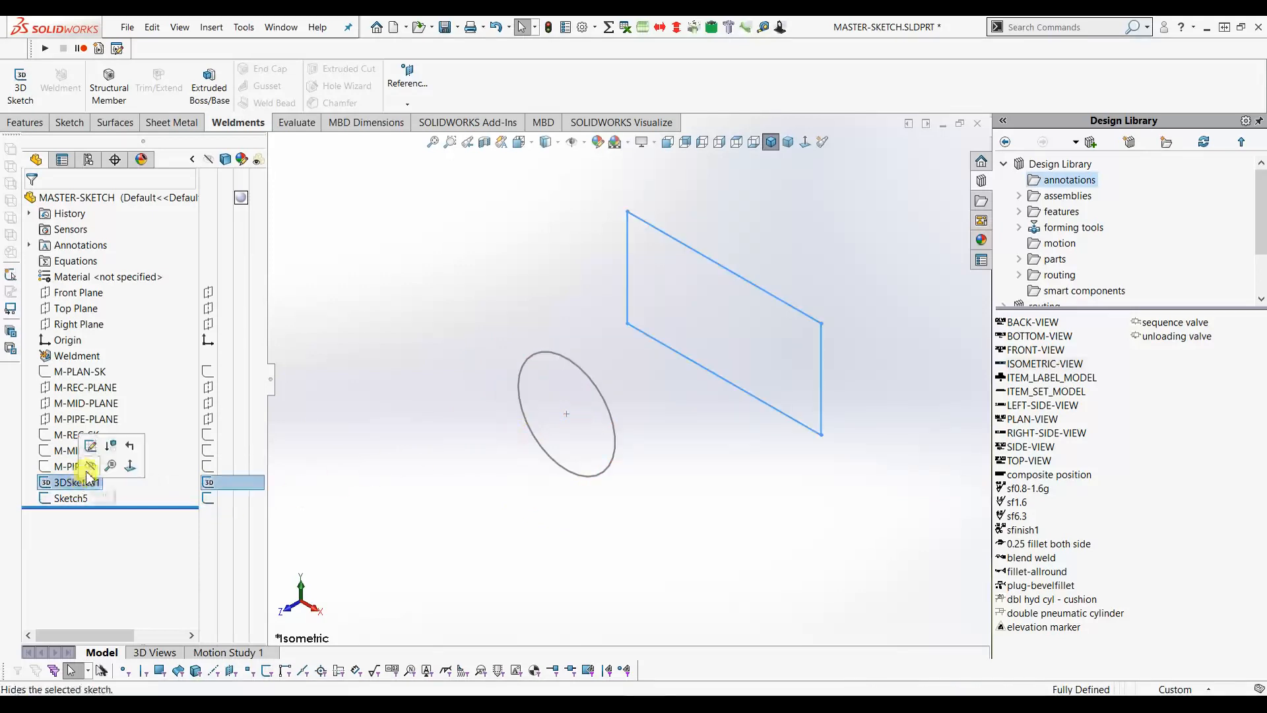
left_click(91, 450)
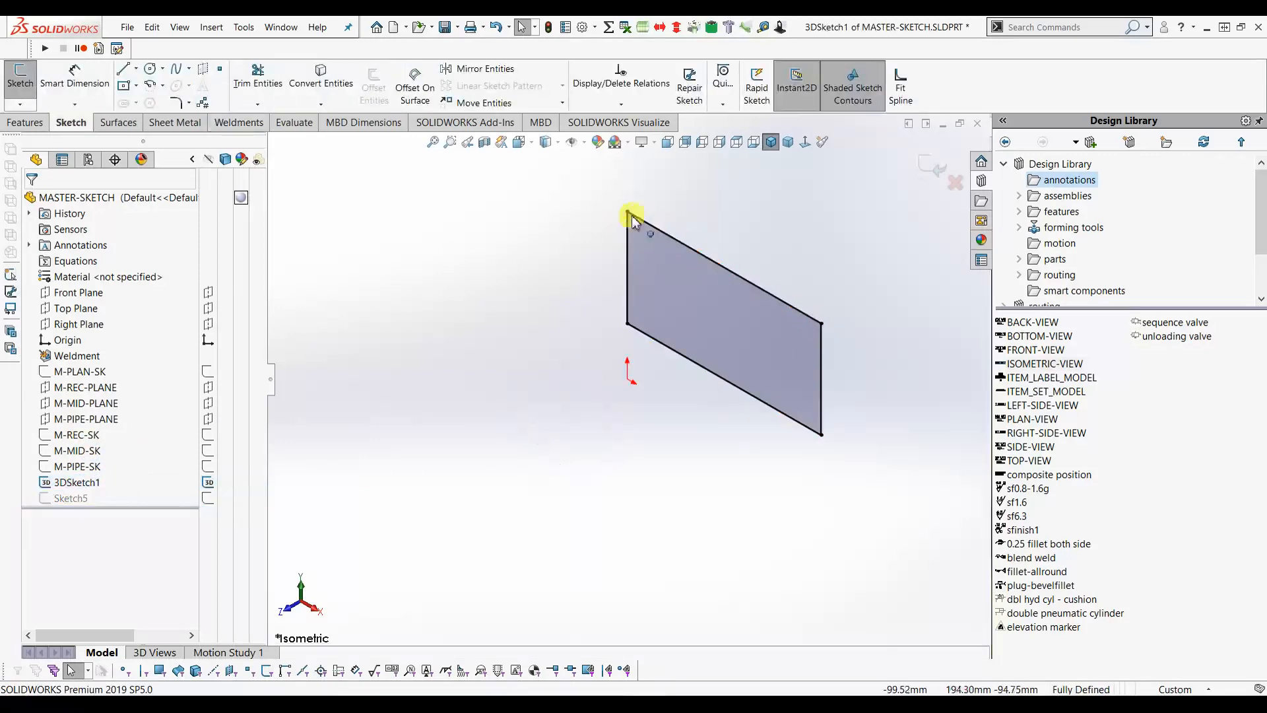
- Round all four rectangle corners in 3DSketch1 with 25 mm sketch fillets and exit the sketch
left_click(184, 103)
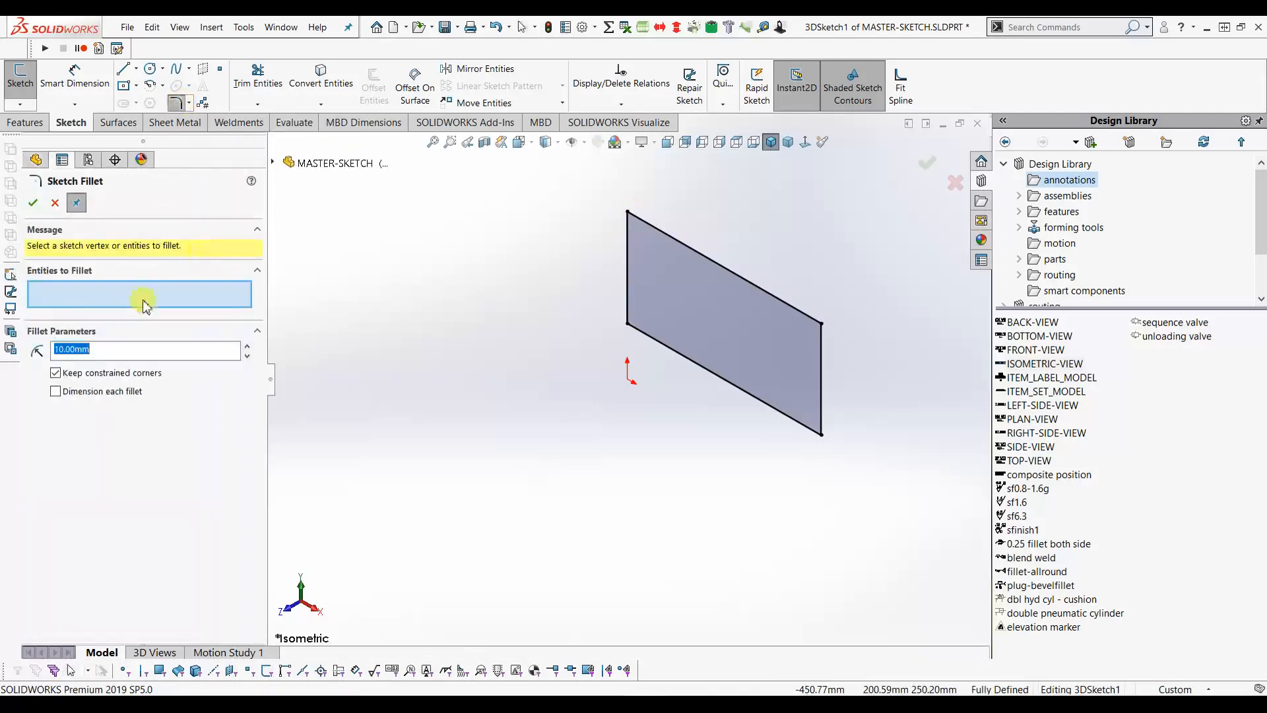
type("25")
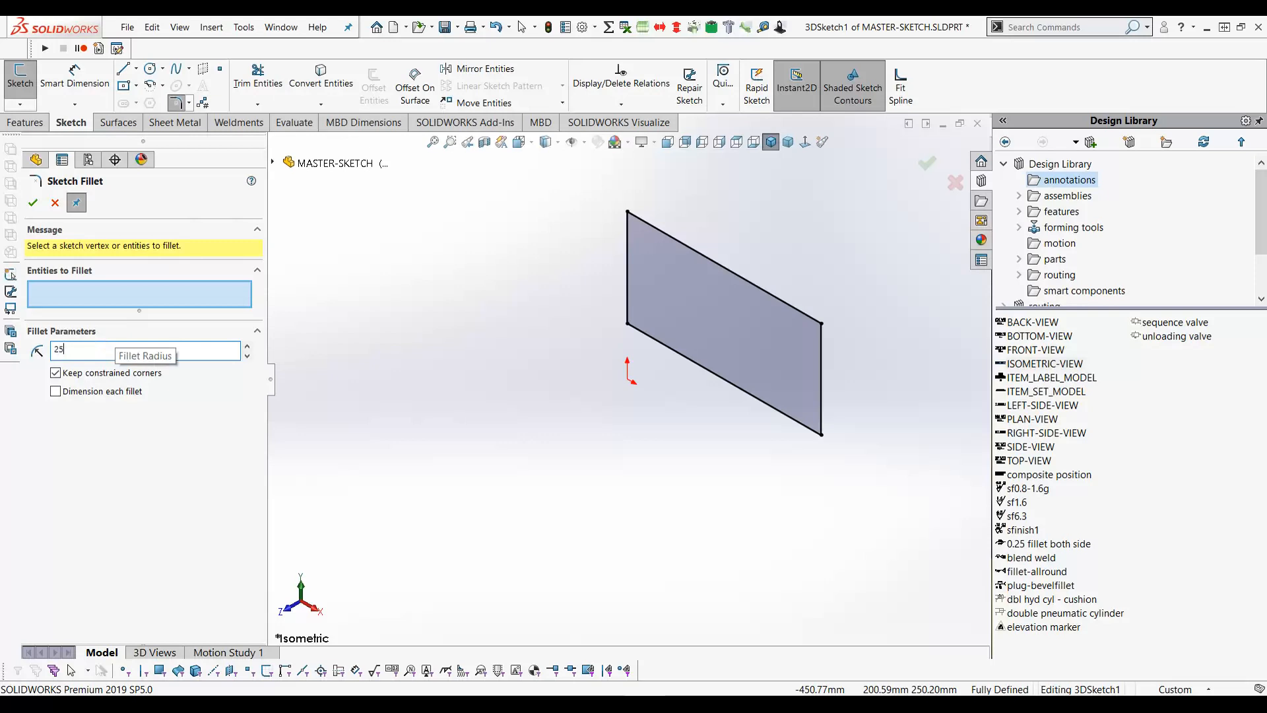
left_click(627, 213)
left_click(821, 323)
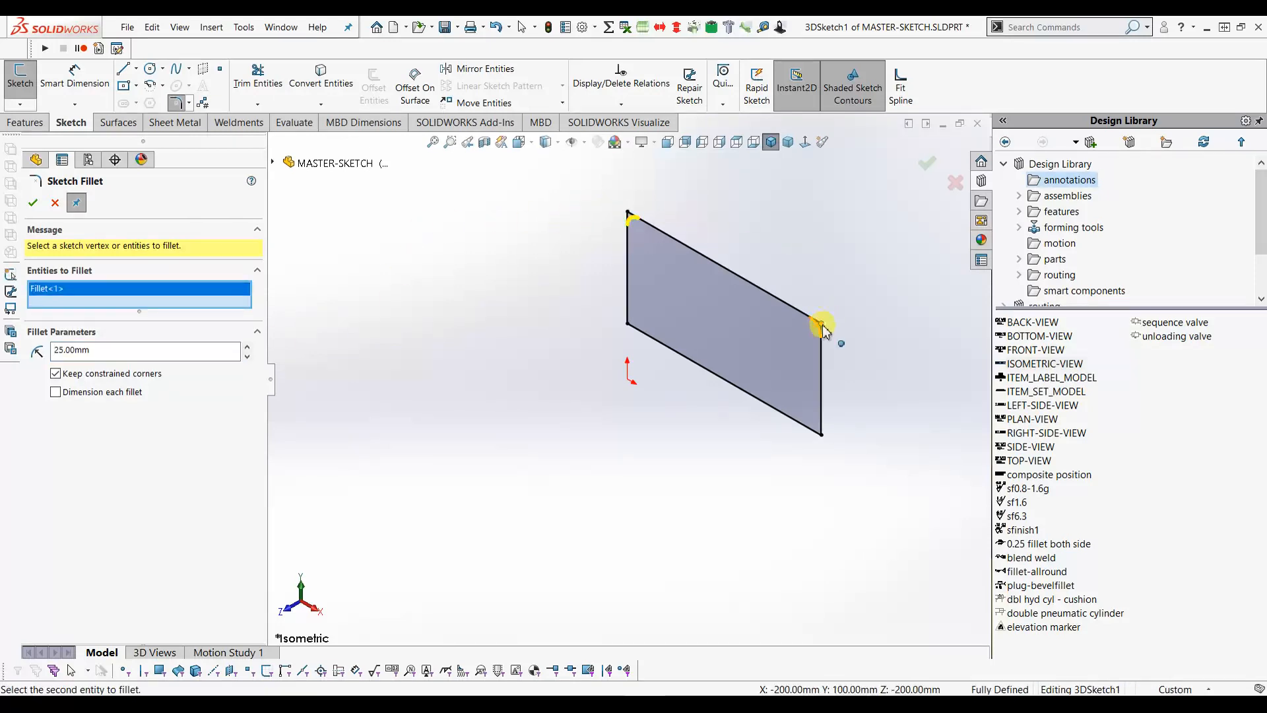
left_click(822, 430)
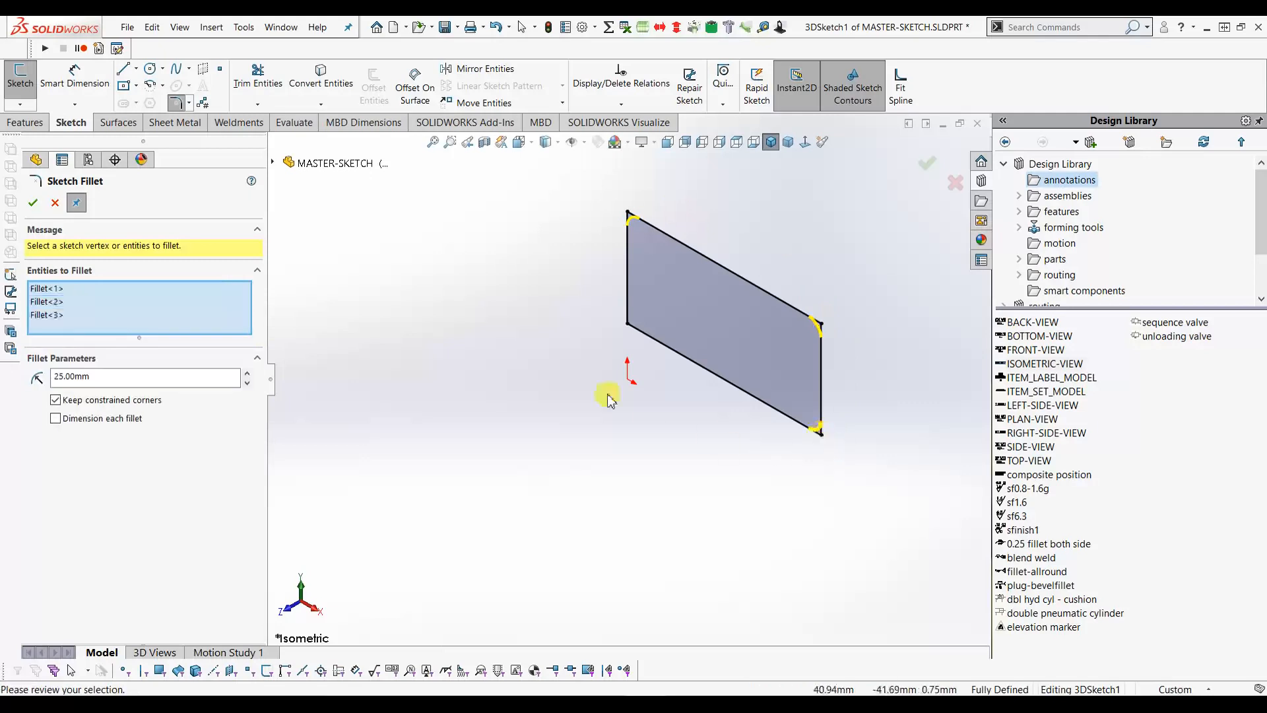
left_click(626, 326)
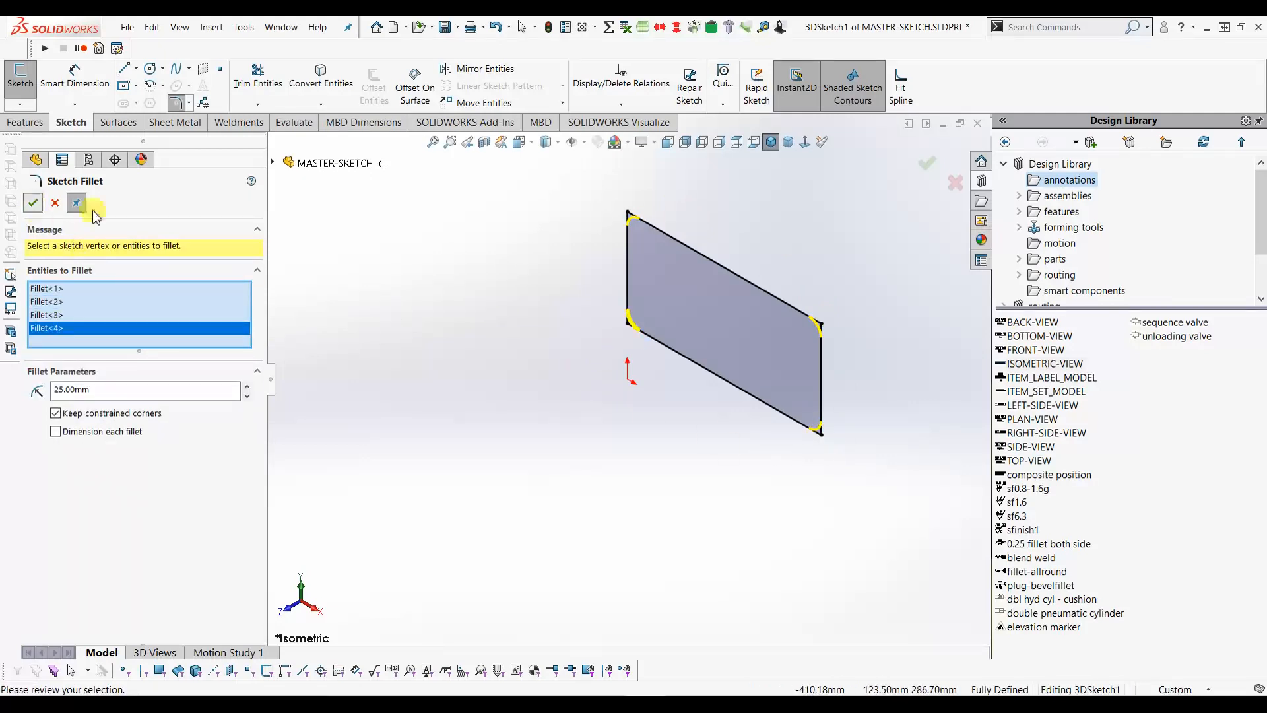
left_click(33, 202)
left_click(927, 163)
left_click(930, 166)
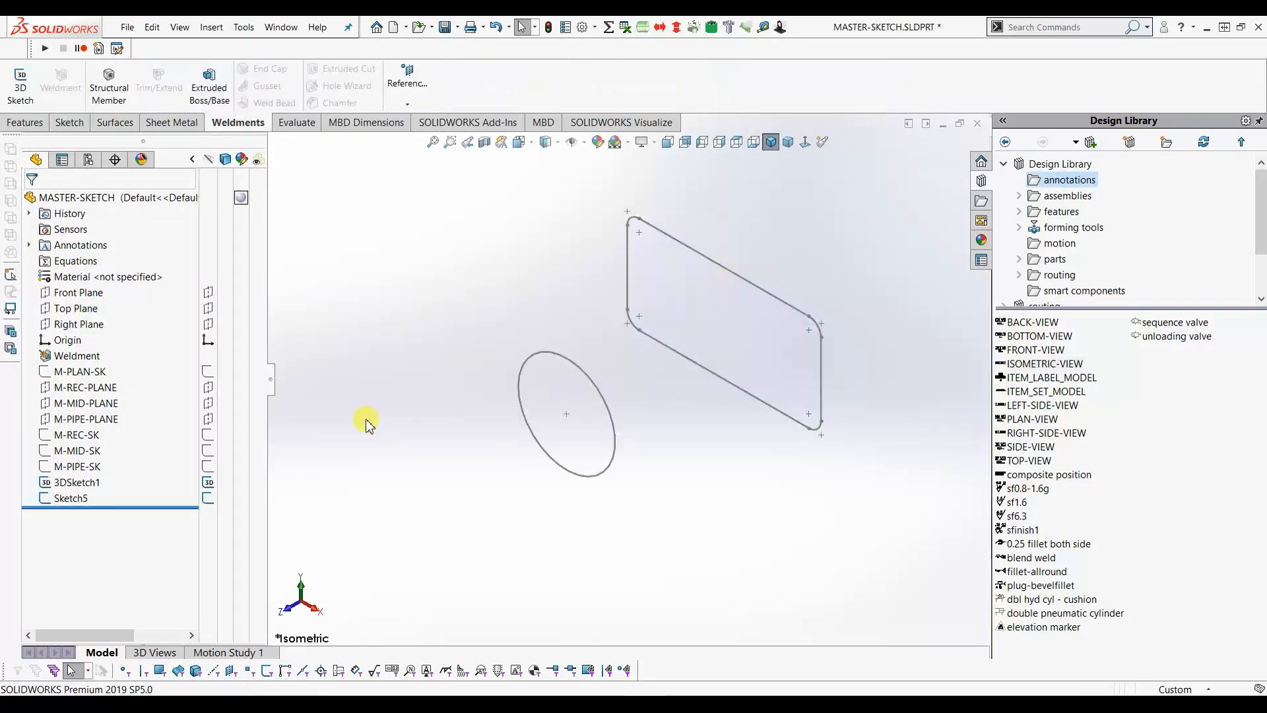
left_click(25, 123)
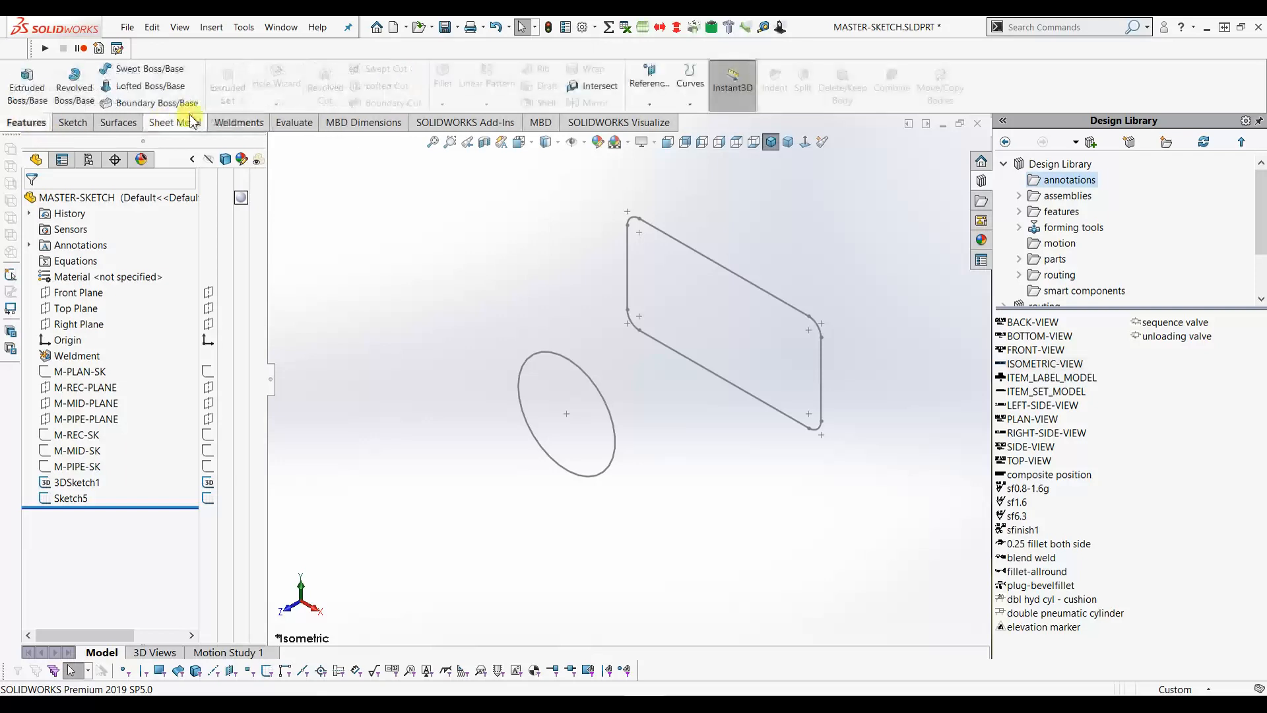
- Loft a solid from the rounded rectangle to the circle, orbit to inspect, then switch to the PDF
left_click(156, 90)
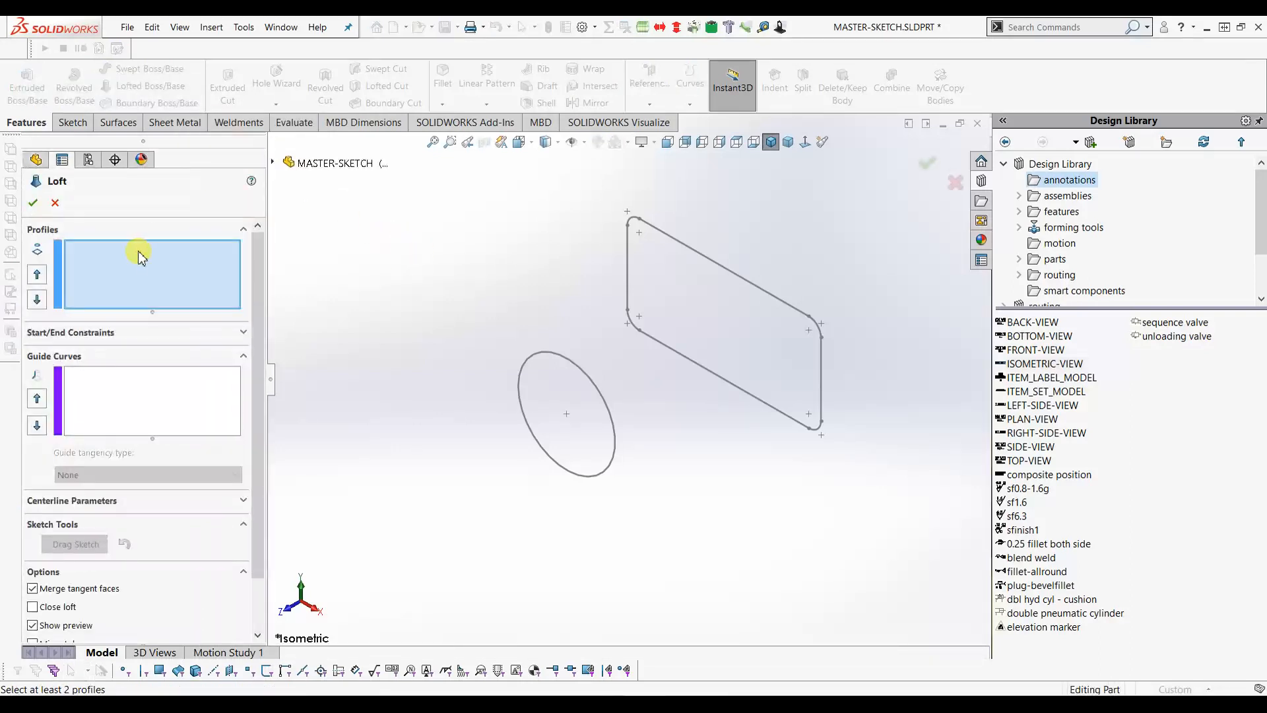
left_click(809, 319)
left_click(596, 386)
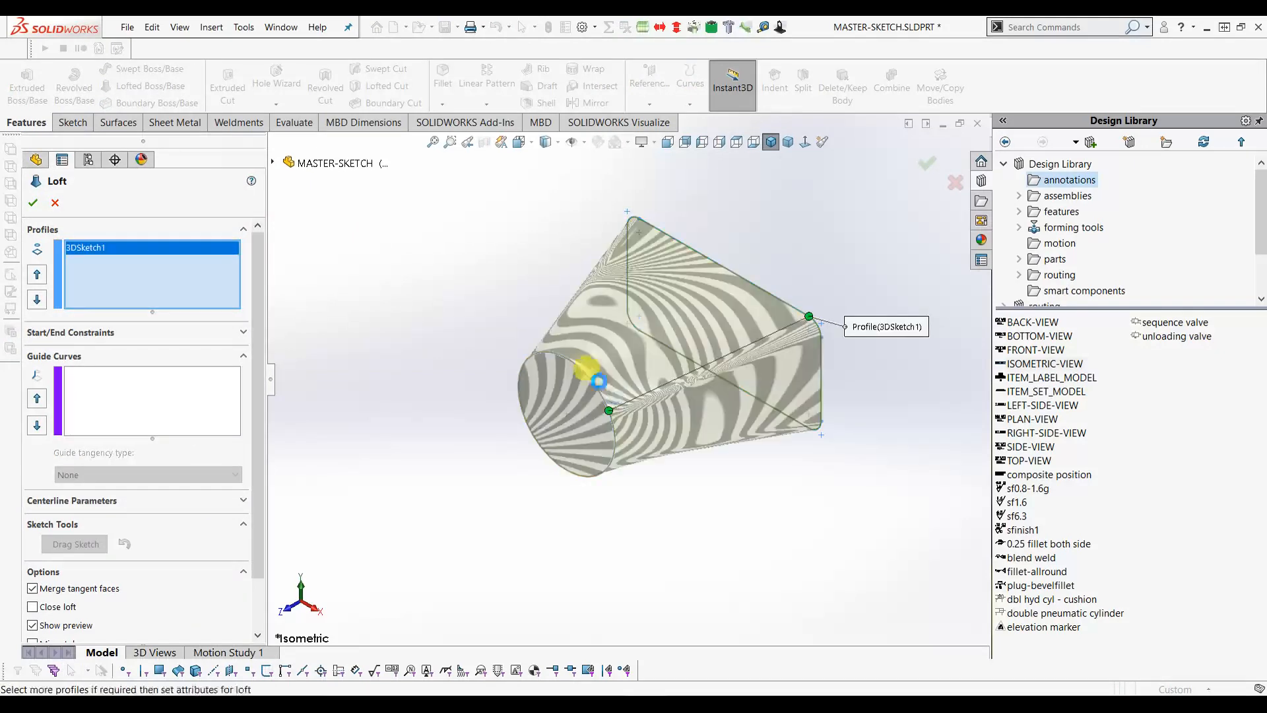
left_click(31, 205)
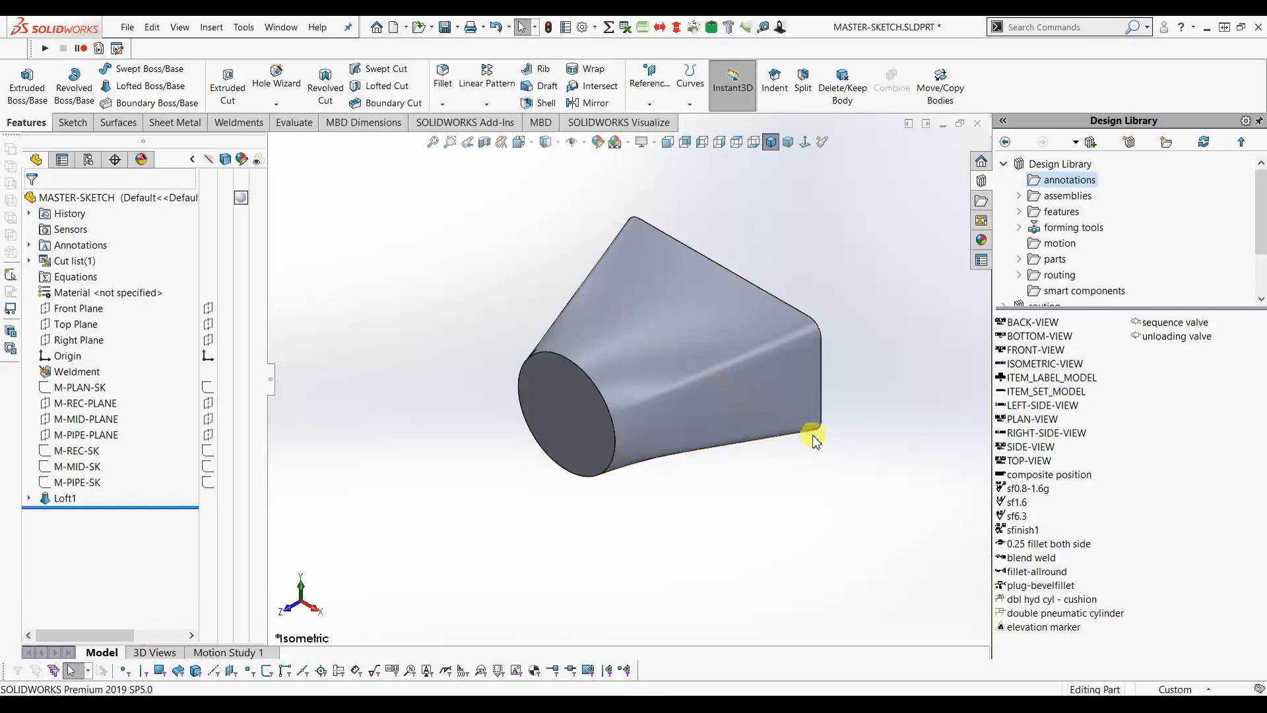
mouse_move(821, 433)
middle_mouse_down()
mouse_move(847, 411)
mouse_move(866, 420)
mouse_move(820, 442)
mouse_move(811, 399)
mouse_move(821, 438)
middle_mouse_up()
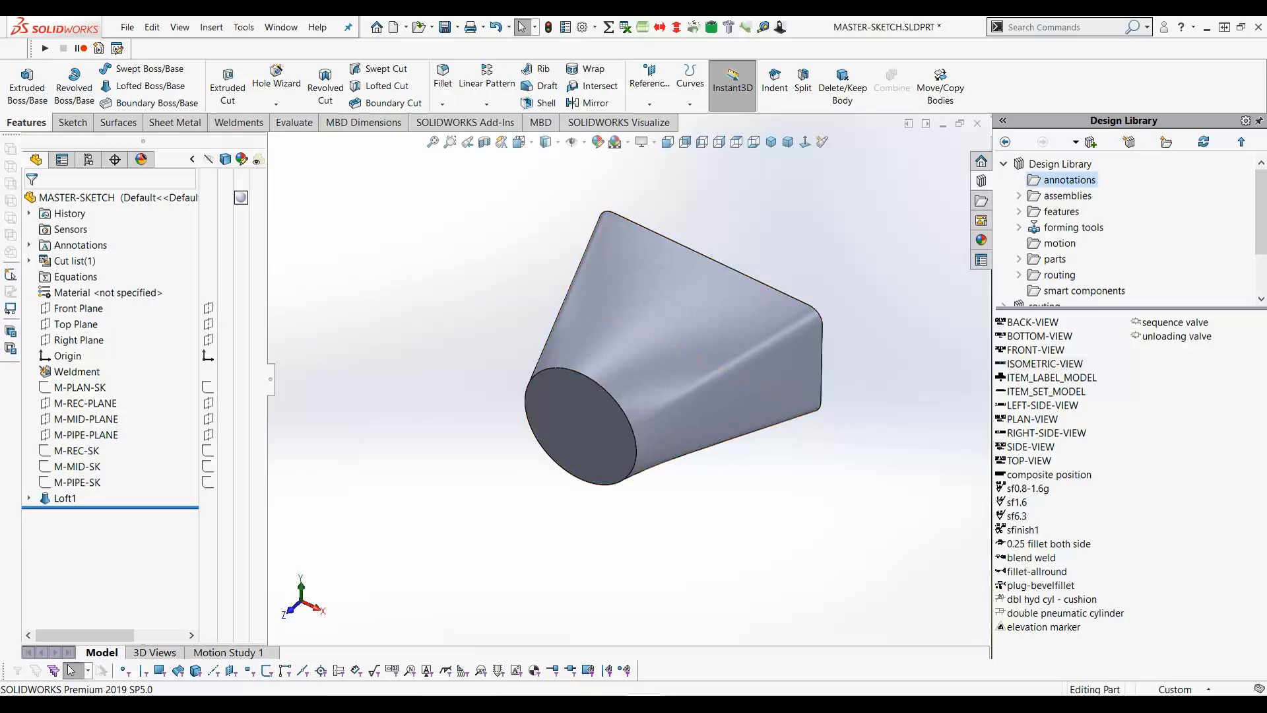
key("alt+Tab")
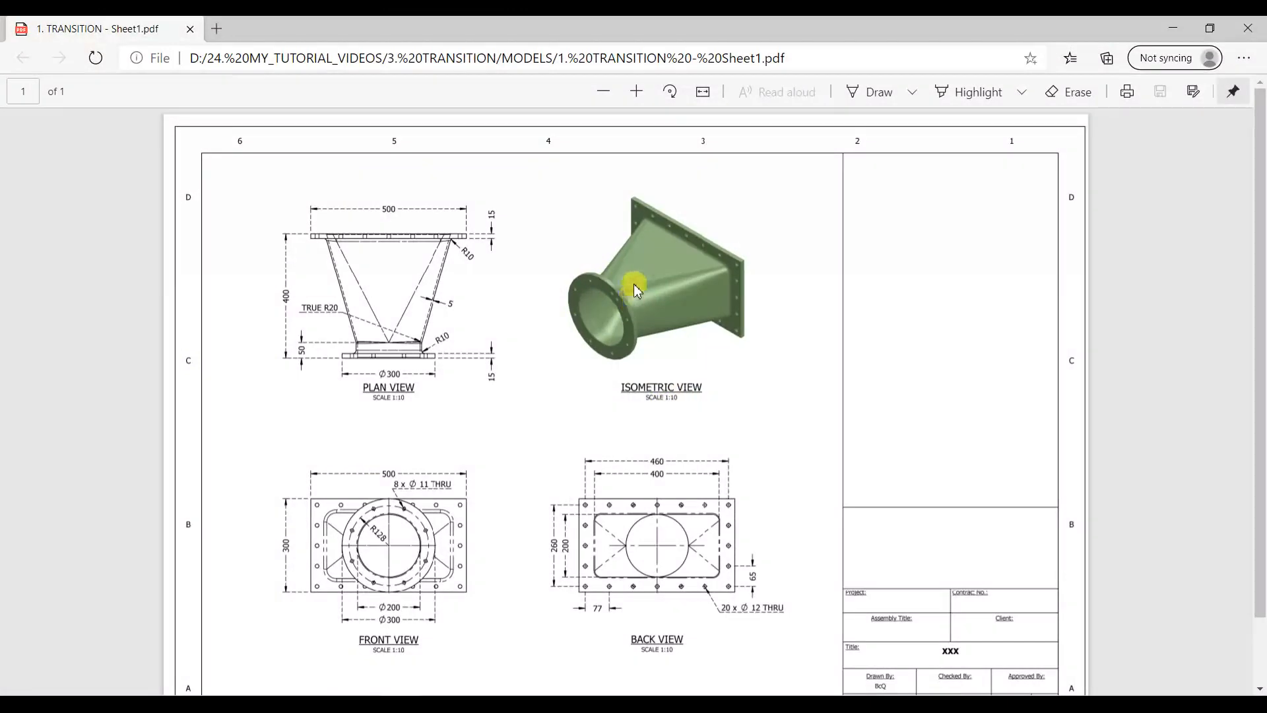
- Zoom in on the drawing's isometric view, then minimize Edge to return to SOLIDWORKS
scroll(636, 289, "up", 5, "ctrl")
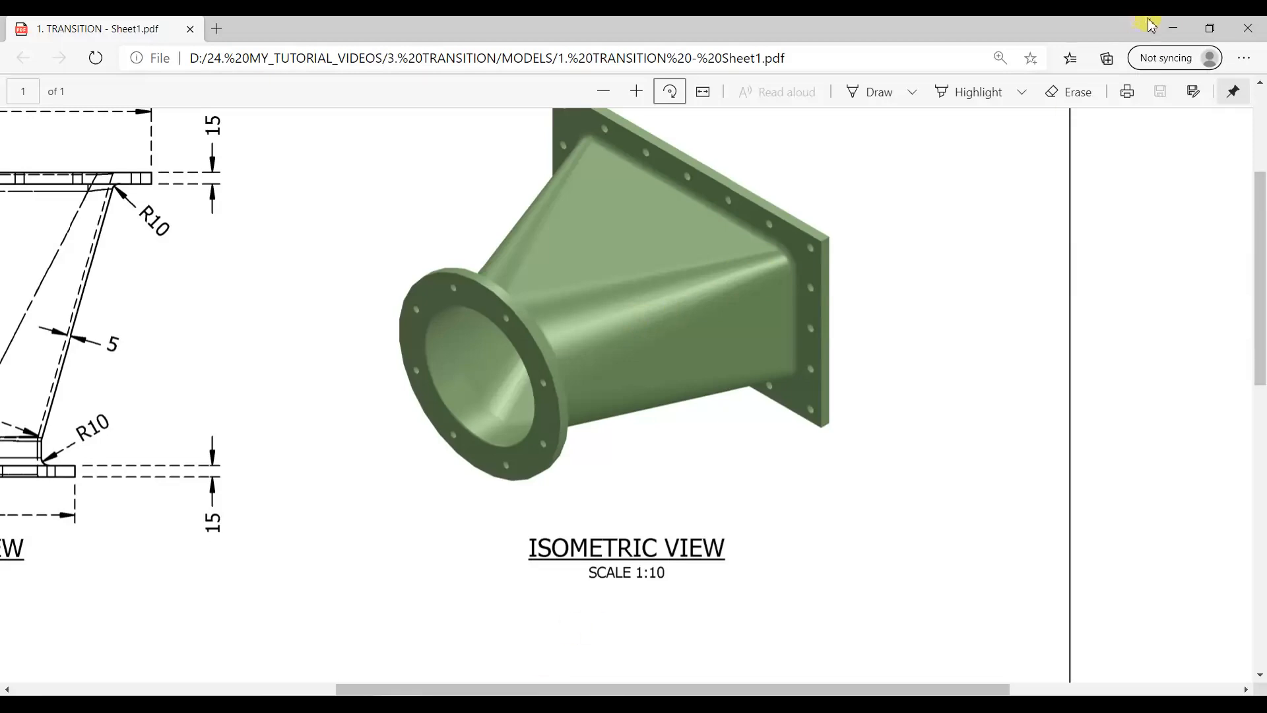
left_click(1173, 28)
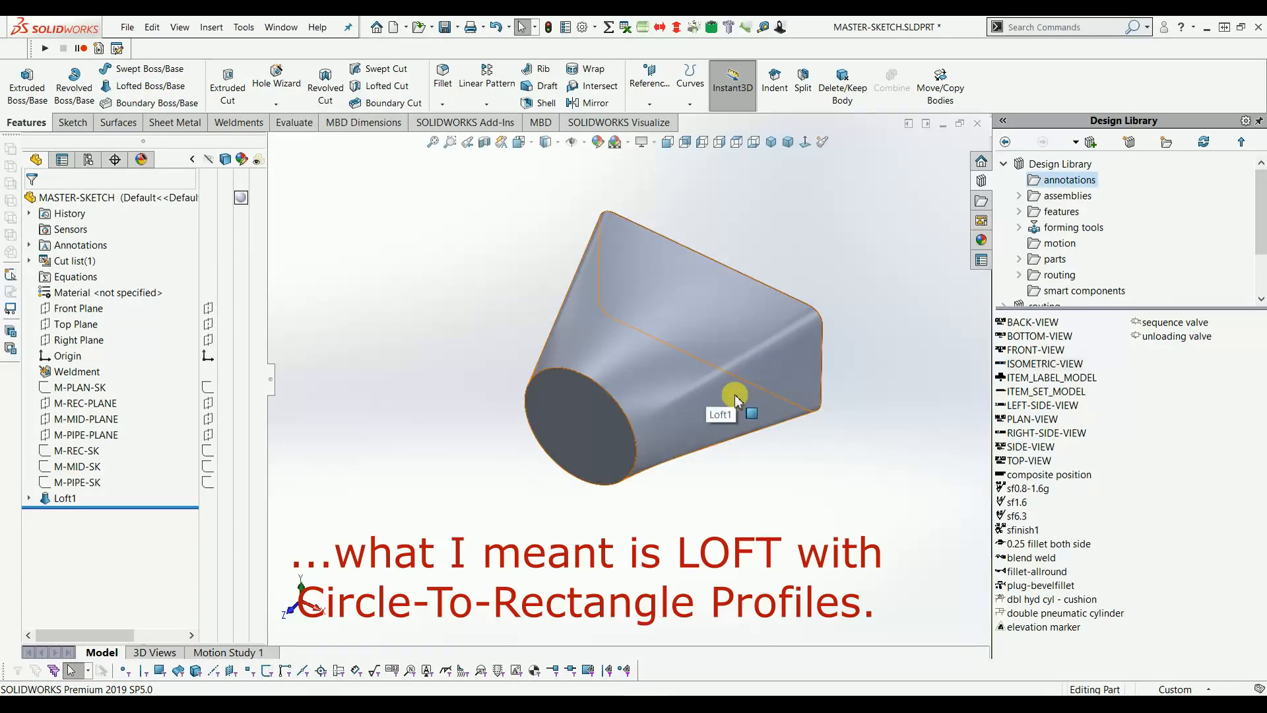
- Delete the Loft1 feature from the FeatureManager tree and confirm the deletion
left_click(64, 499)
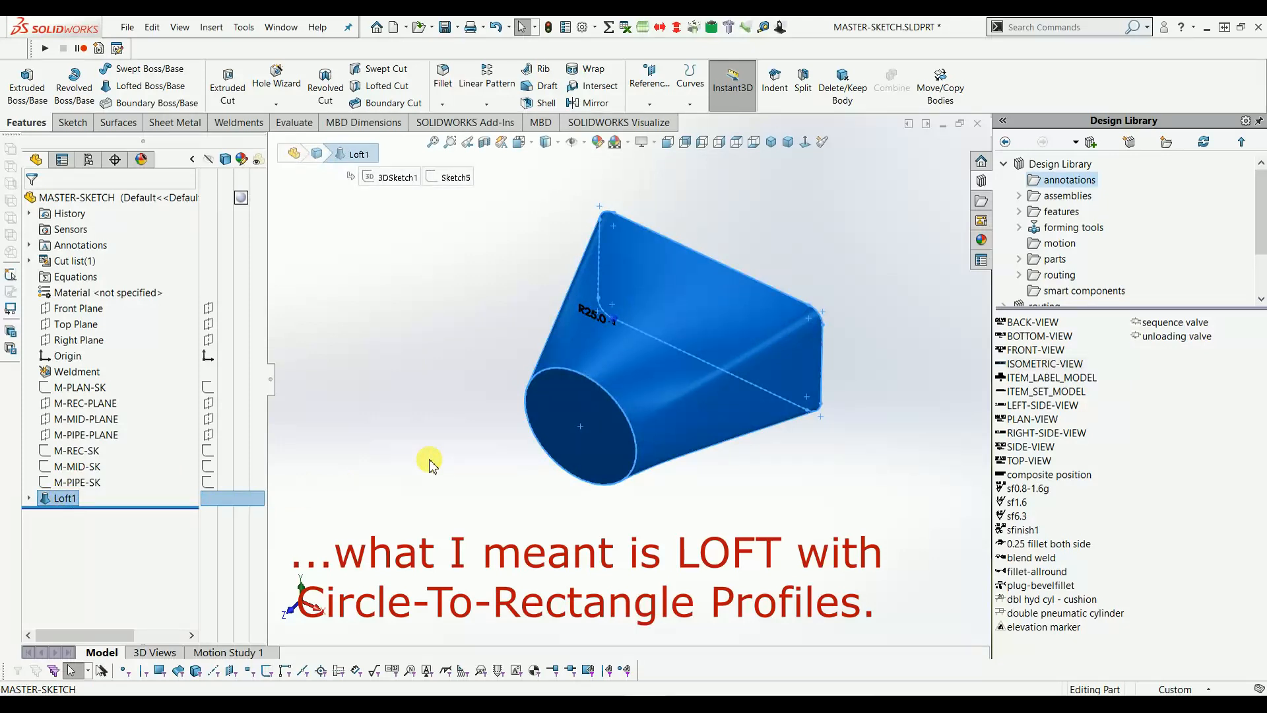
key("Delete")
left_click(726, 282)
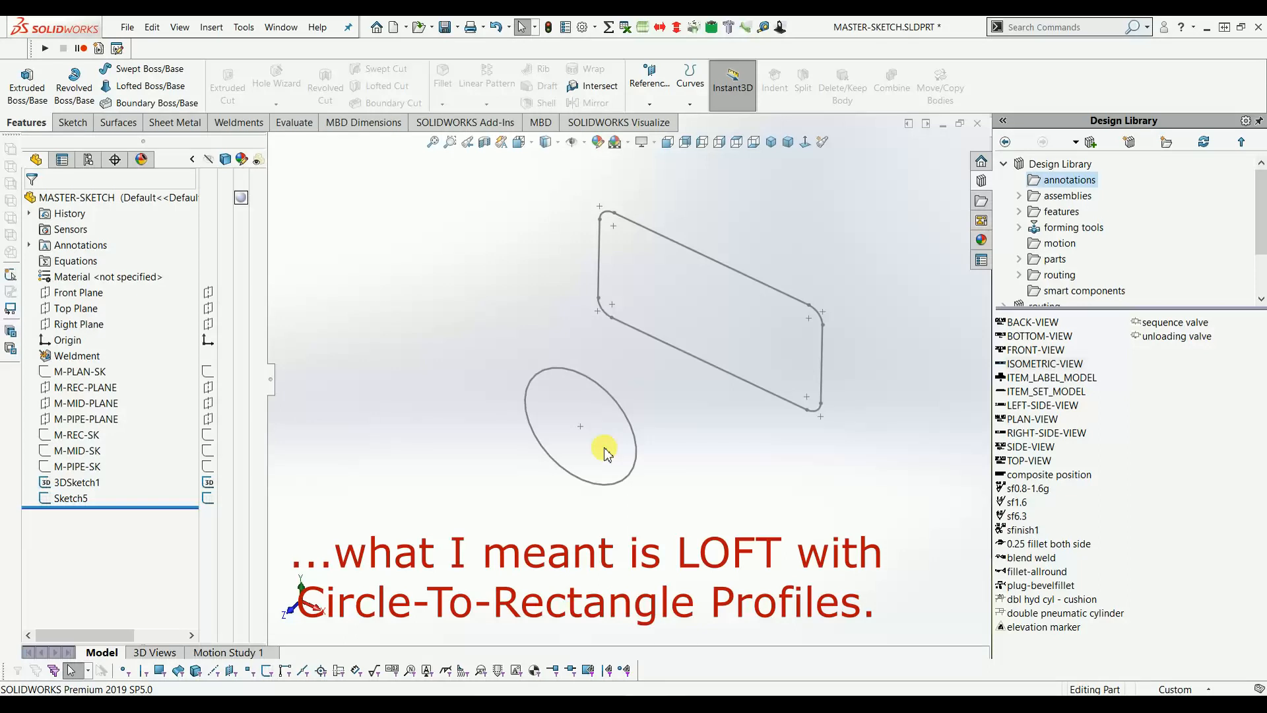
- Delete Sketch5 and 3DSketch1, confirming each deletion
left_click(72, 498)
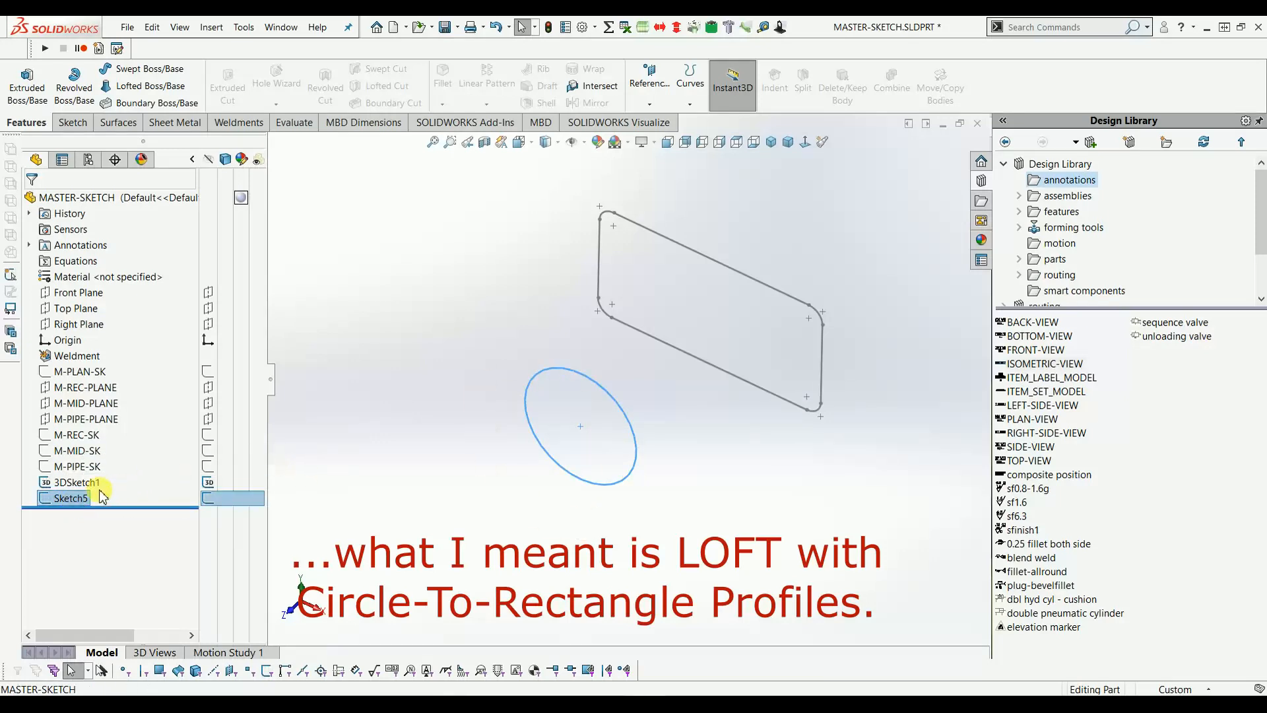
key("Delete")
left_click(726, 279)
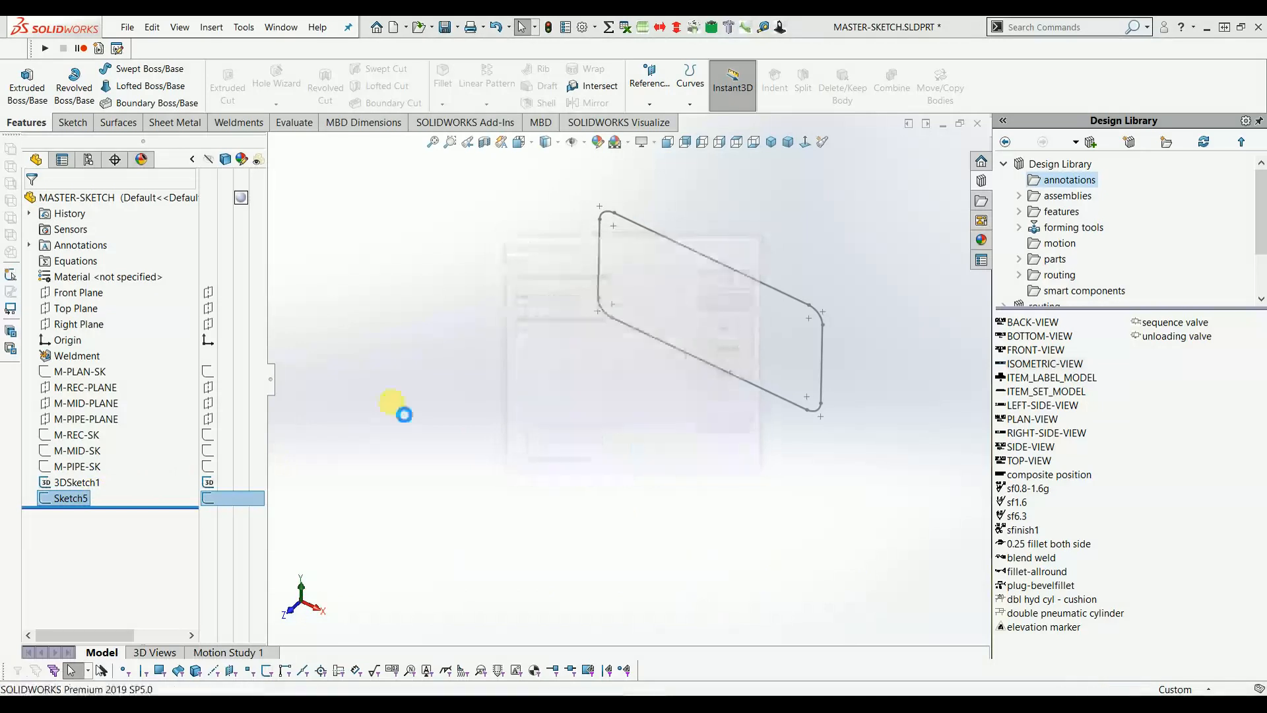
key("Delete")
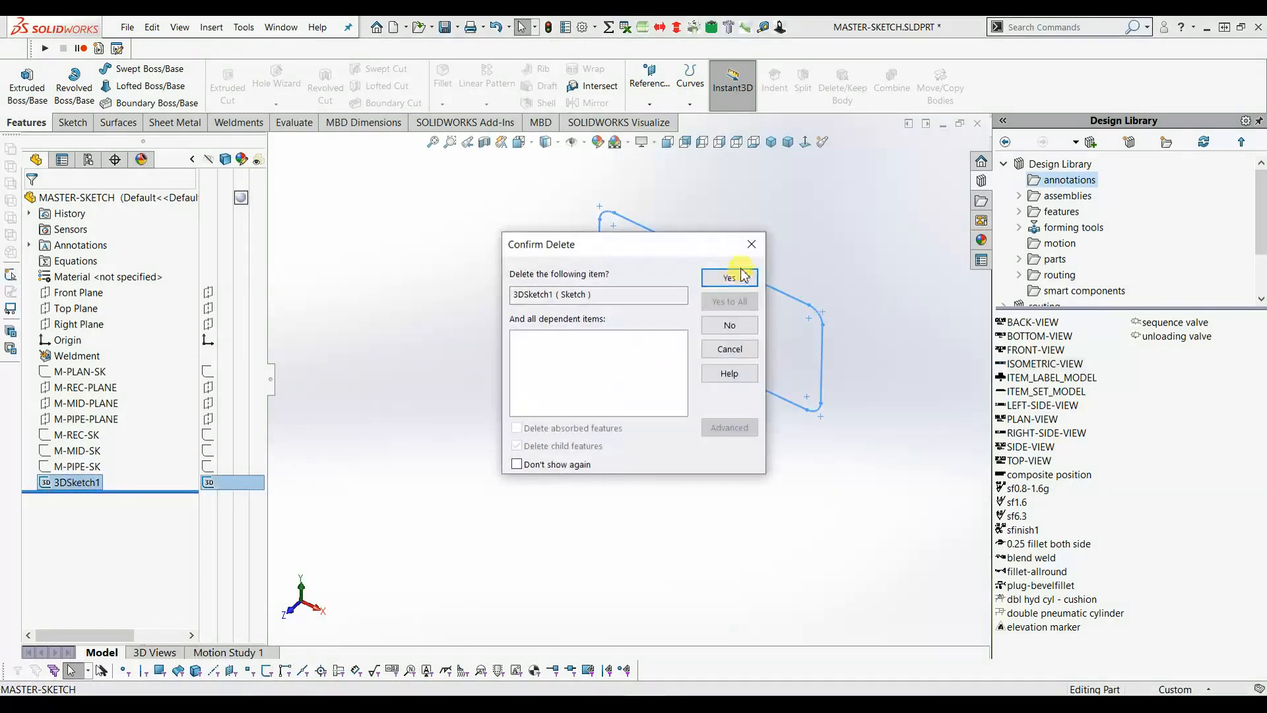
left_click(726, 277)
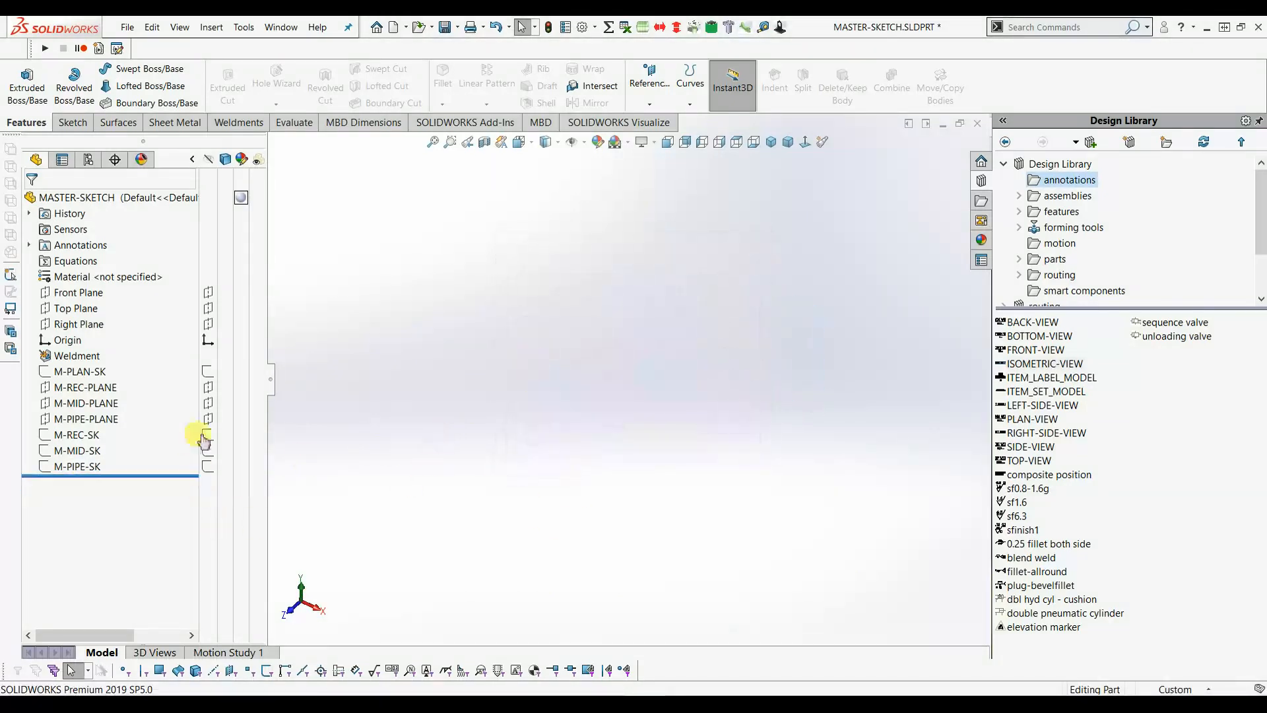
- Show the M-PLAN-SK, M-REC-SK, M-MID-SK and M-PIPE-SK sketches and switch to isometric view
left_click(207, 371)
left_click(208, 434)
left_click(208, 450)
left_click(207, 466)
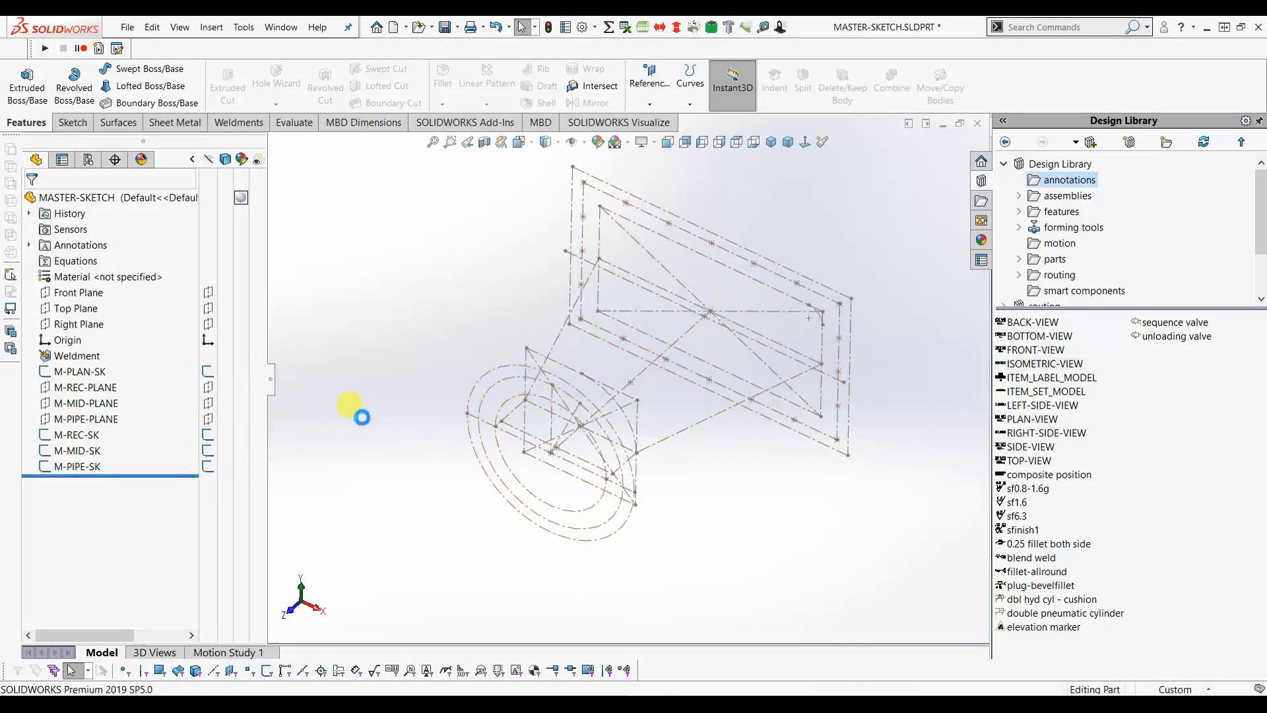
left_click(771, 142)
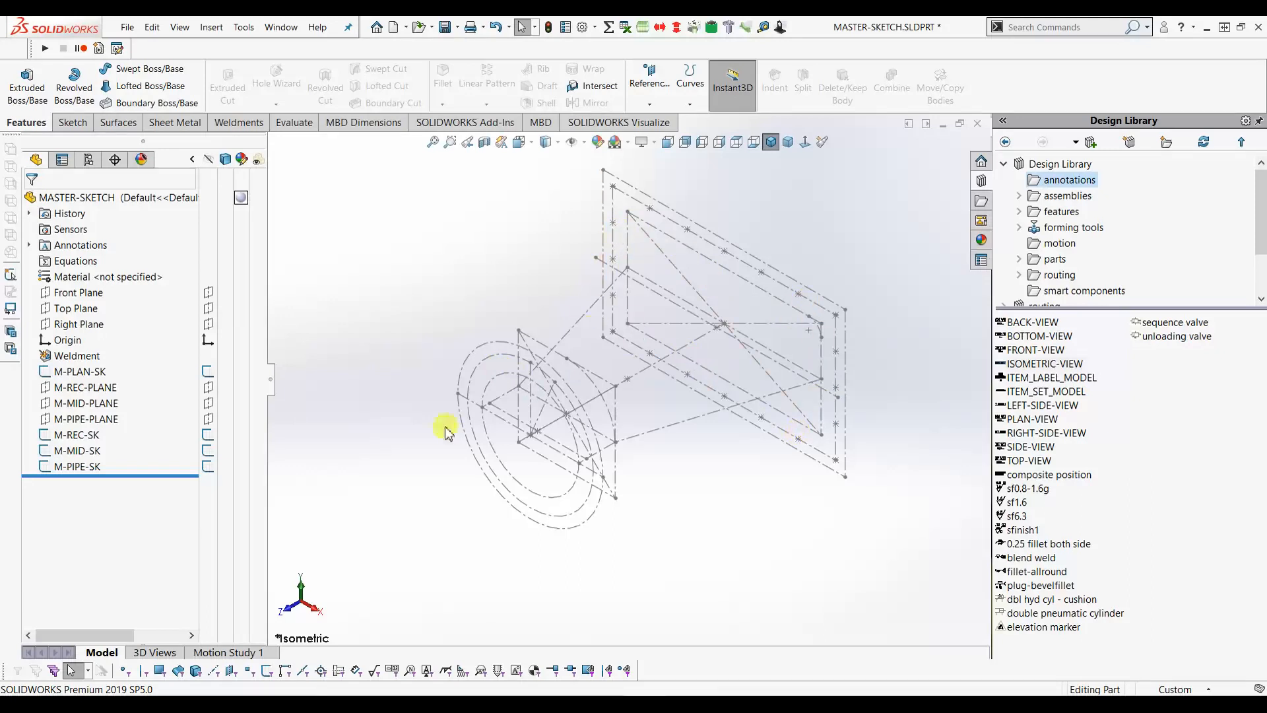
- In a new 3D sketch, convert the four lines of the large M-REC-SK rectangle
left_click(236, 132)
left_click(20, 78)
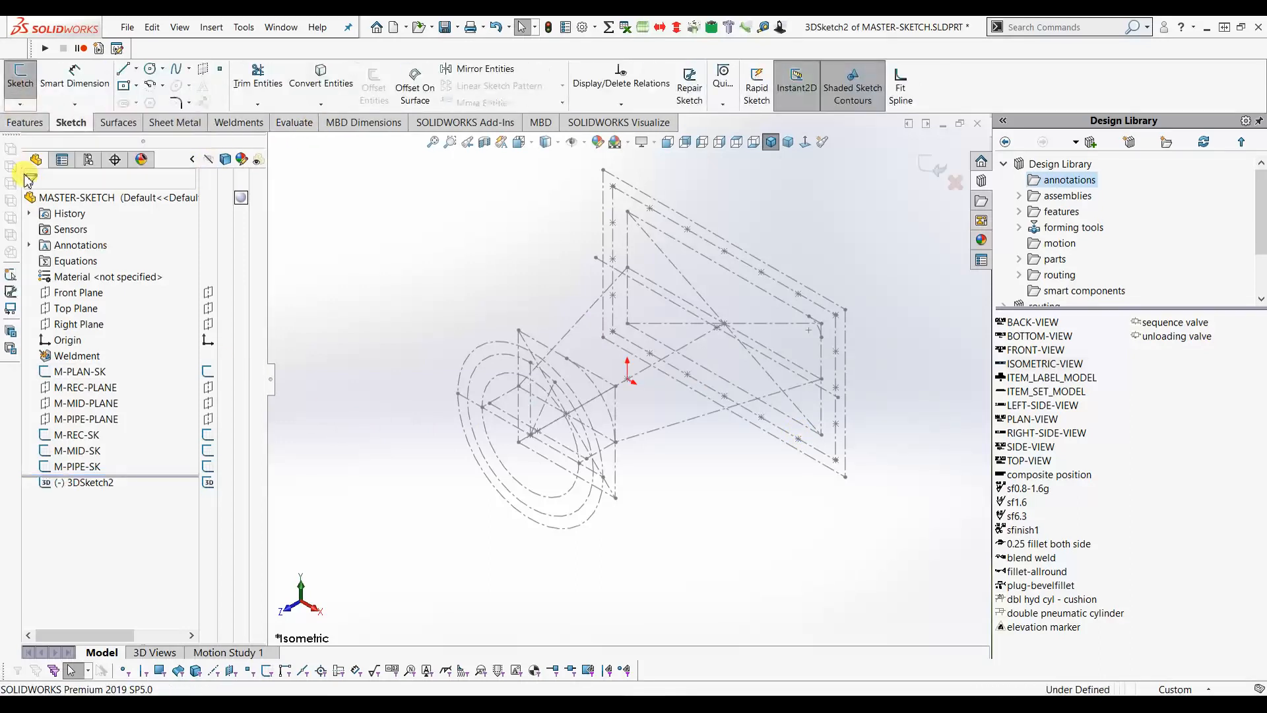
left_click(321, 84)
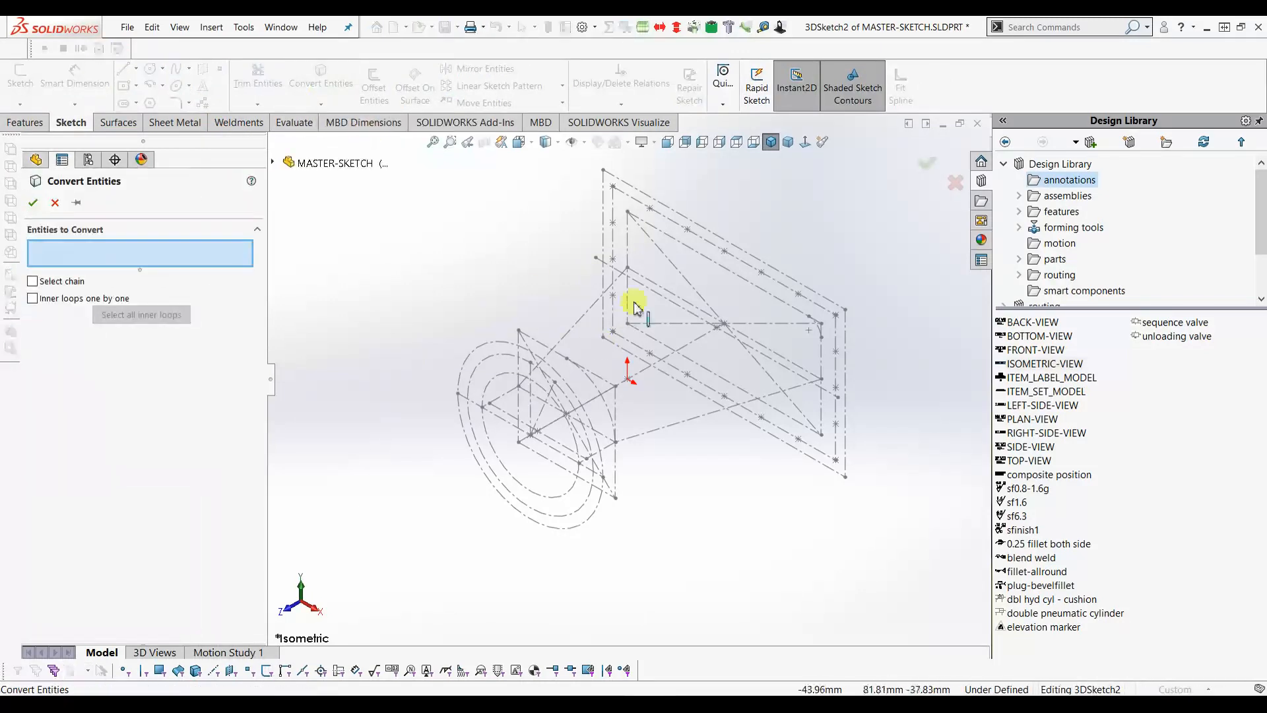
left_click(627, 242)
left_click(665, 232)
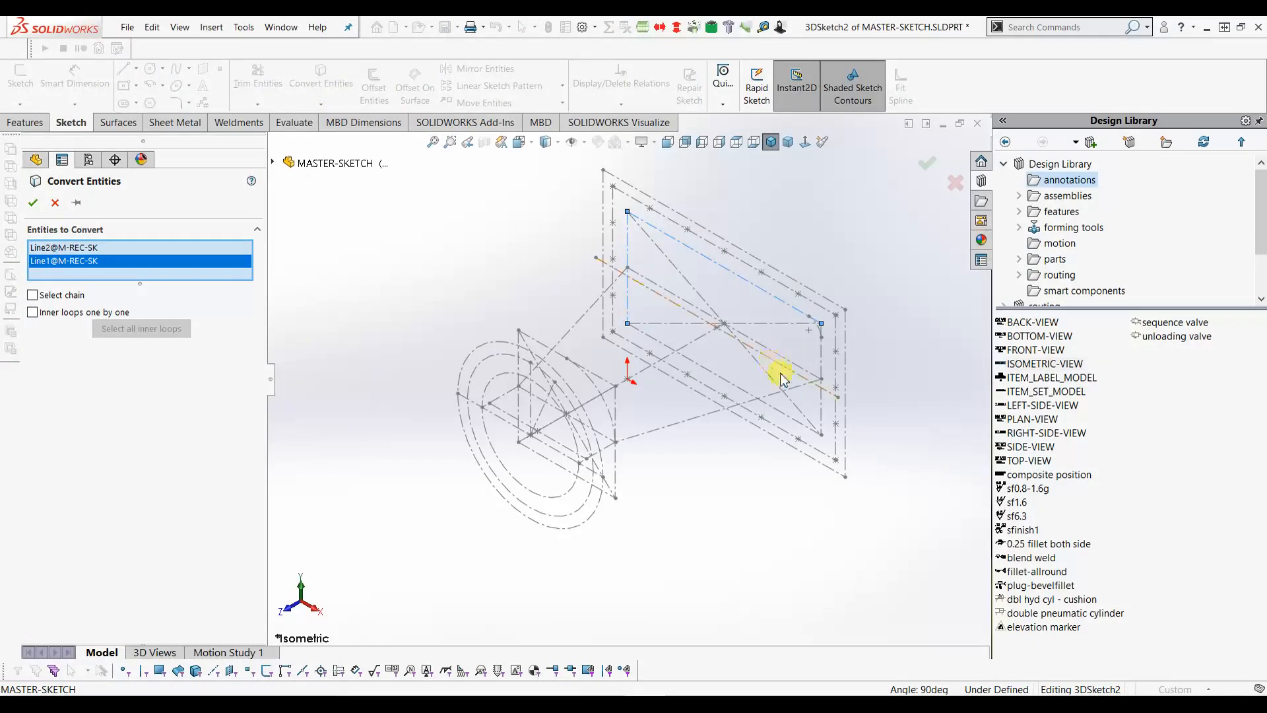
left_click(822, 357)
left_click(804, 426)
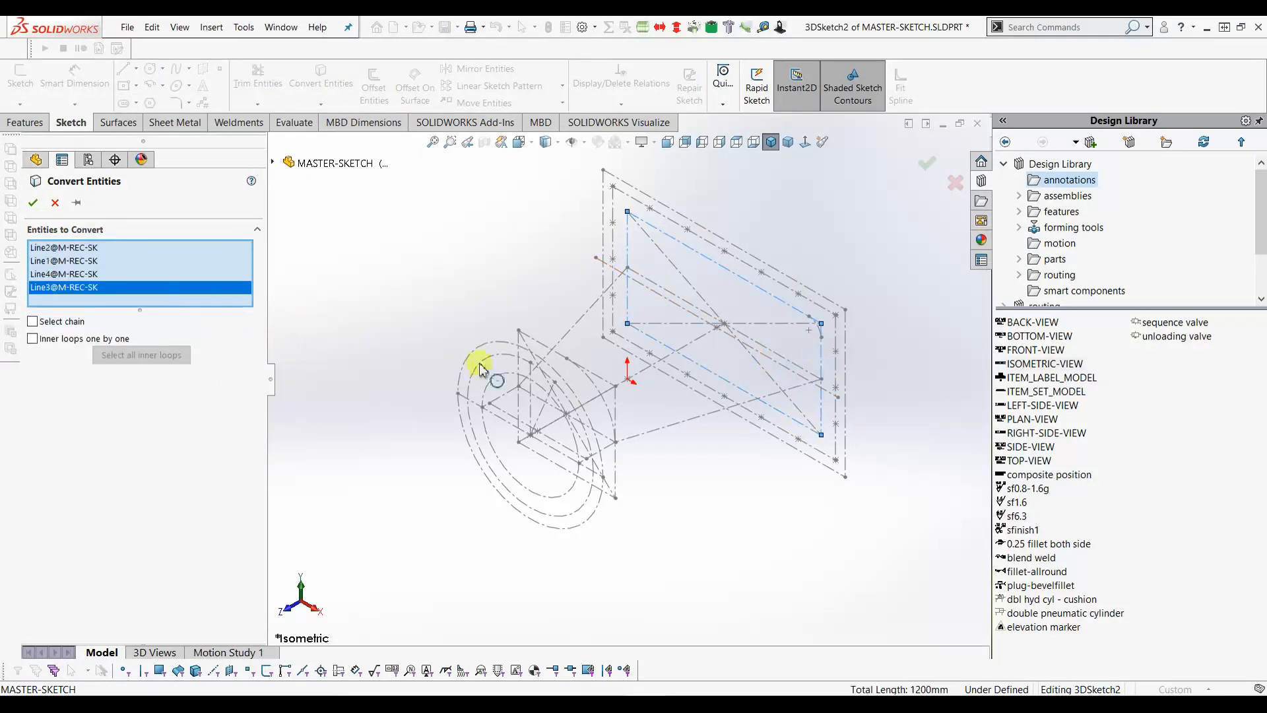
- Add the four small M-MID-SK rectangle lines, confirm the conversion, and close 3DSketch2
left_click(539, 345)
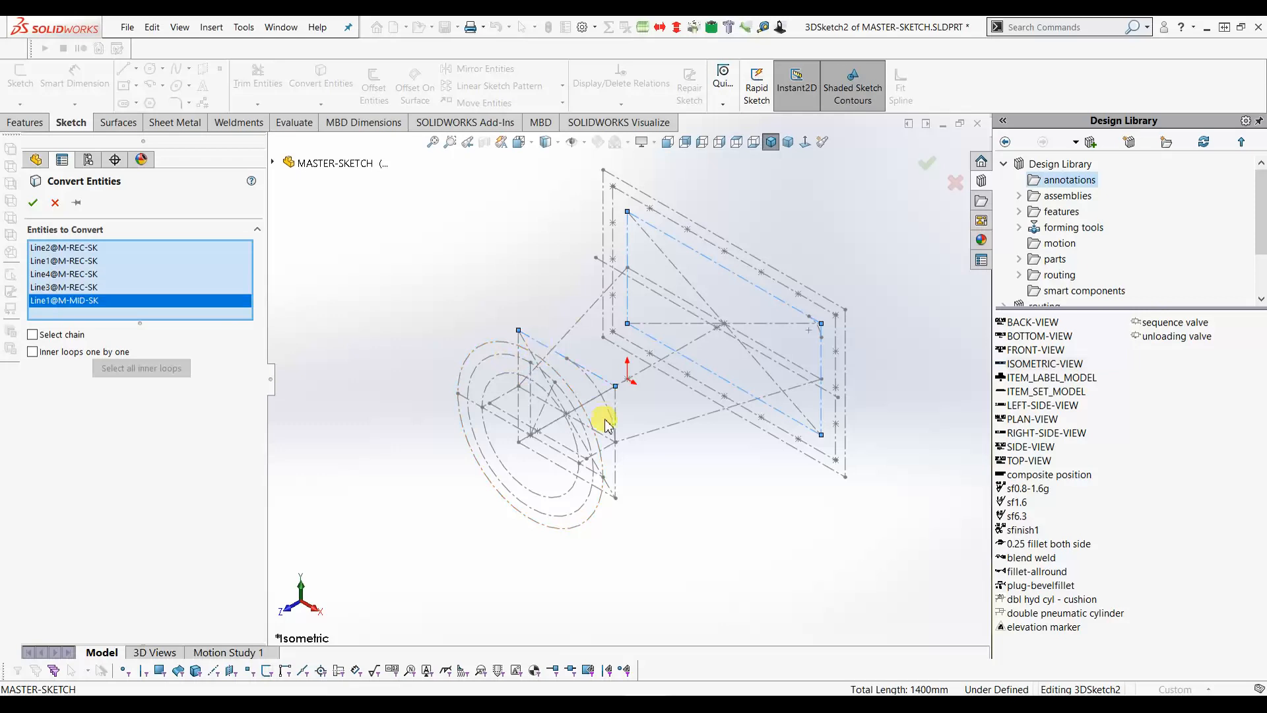
left_click(615, 419)
left_click(554, 469)
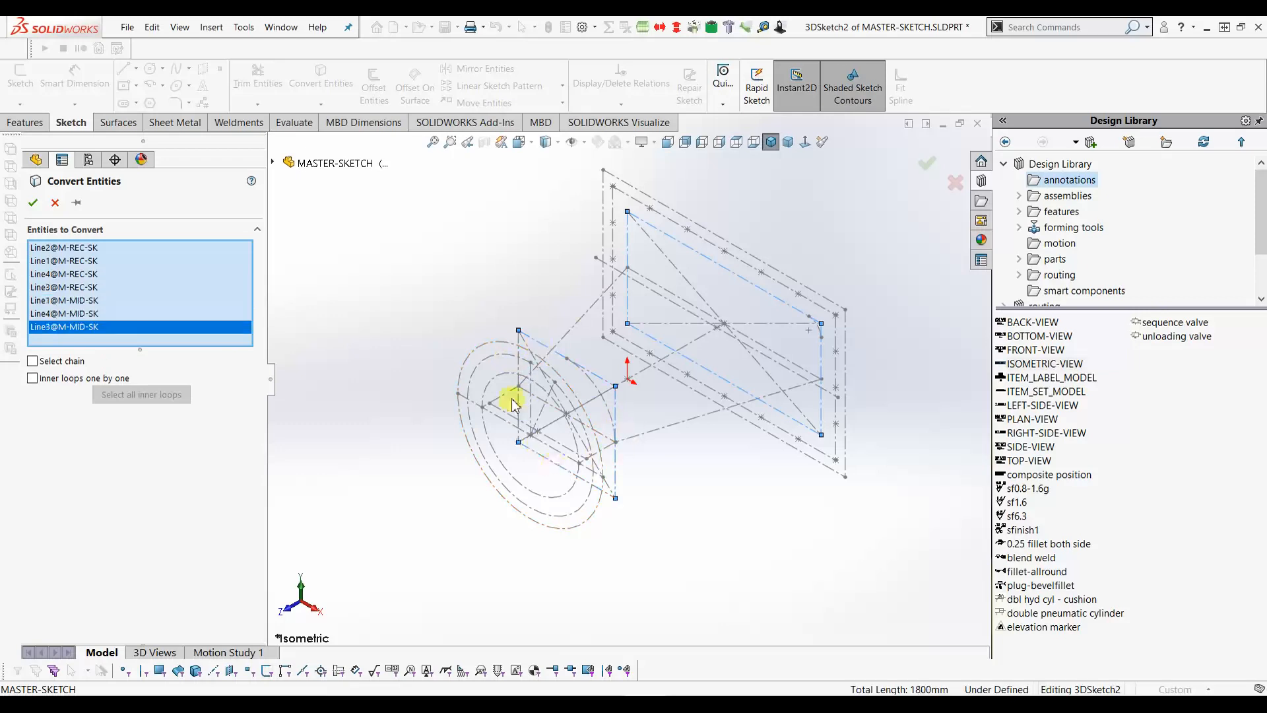
left_click(519, 404)
left_click(33, 204)
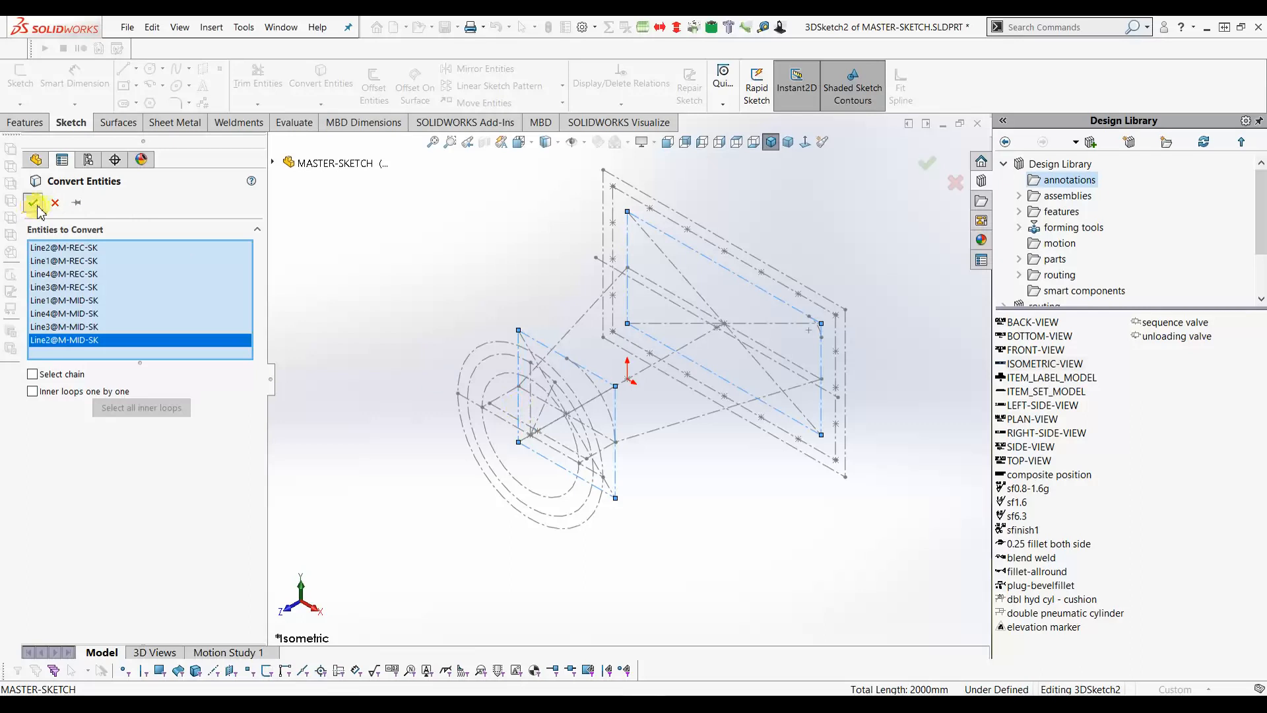
left_click(934, 180)
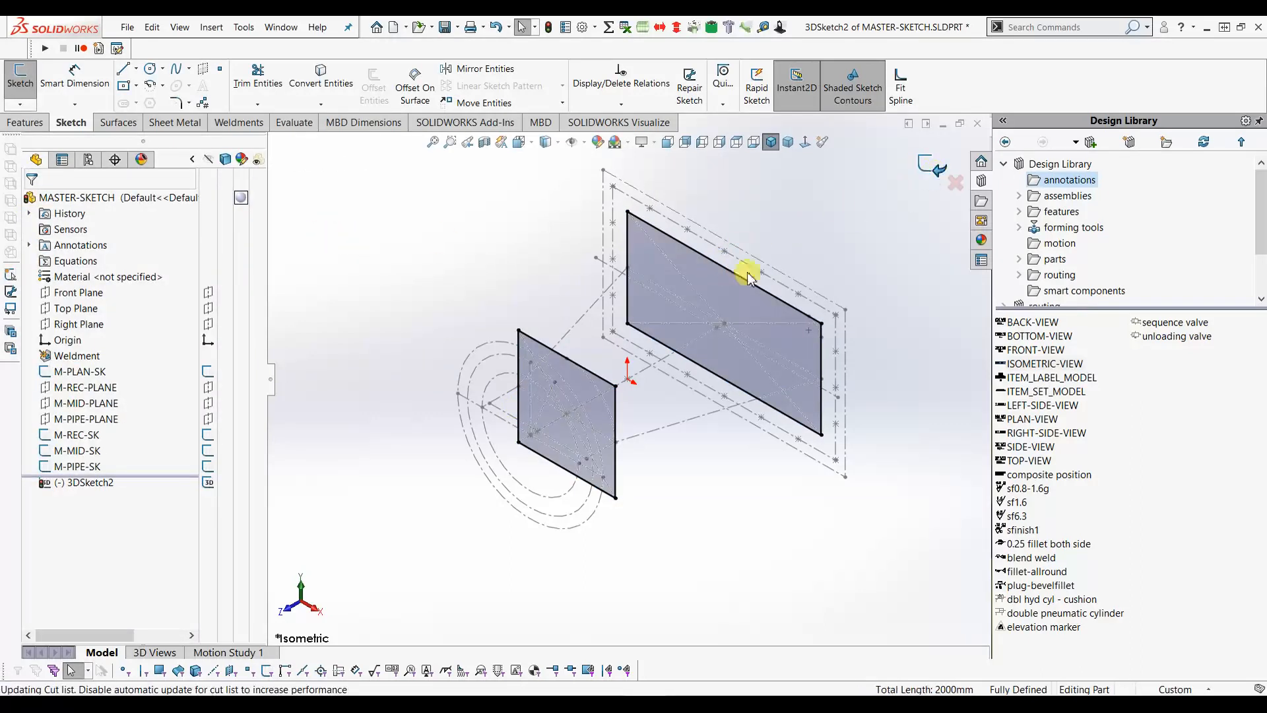
- Hide M-PLAN-SK, M-REC-SK, M-MID-SK and M-PIPE-SK so only the two rectangles remain
left_click(208, 371)
left_click(207, 435)
left_click(207, 450)
left_click(208, 467)
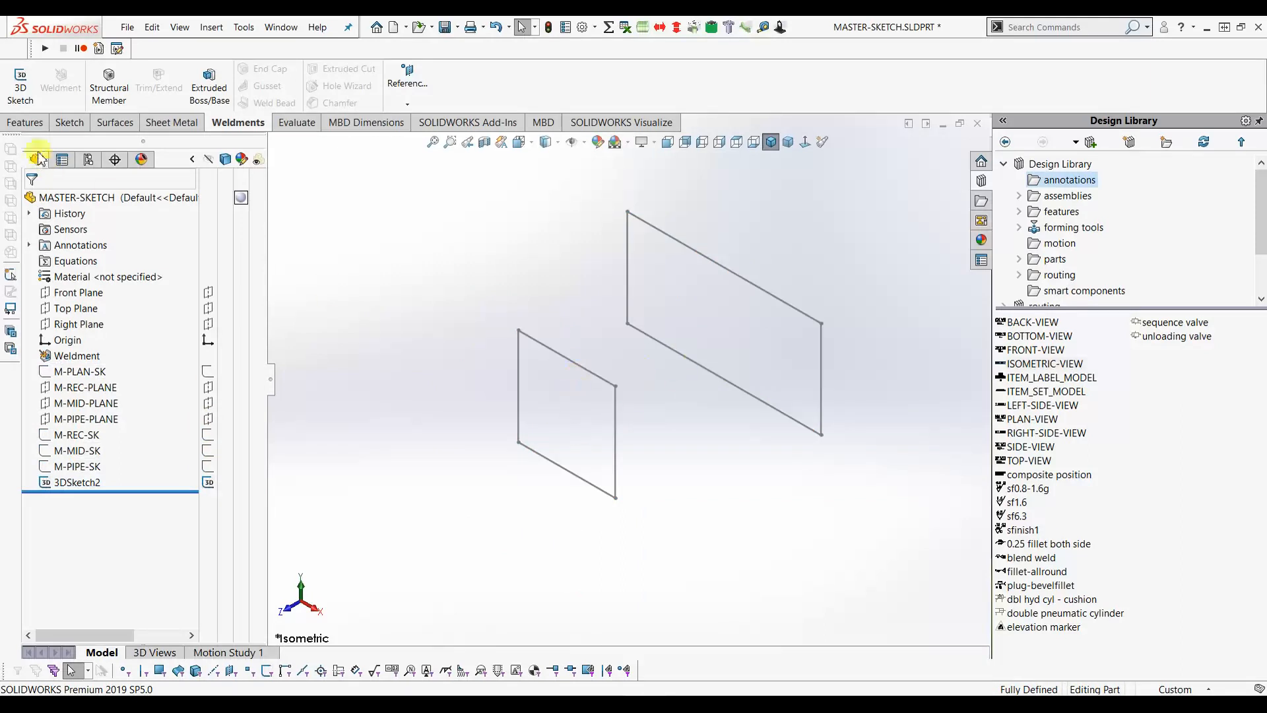
left_click(24, 123)
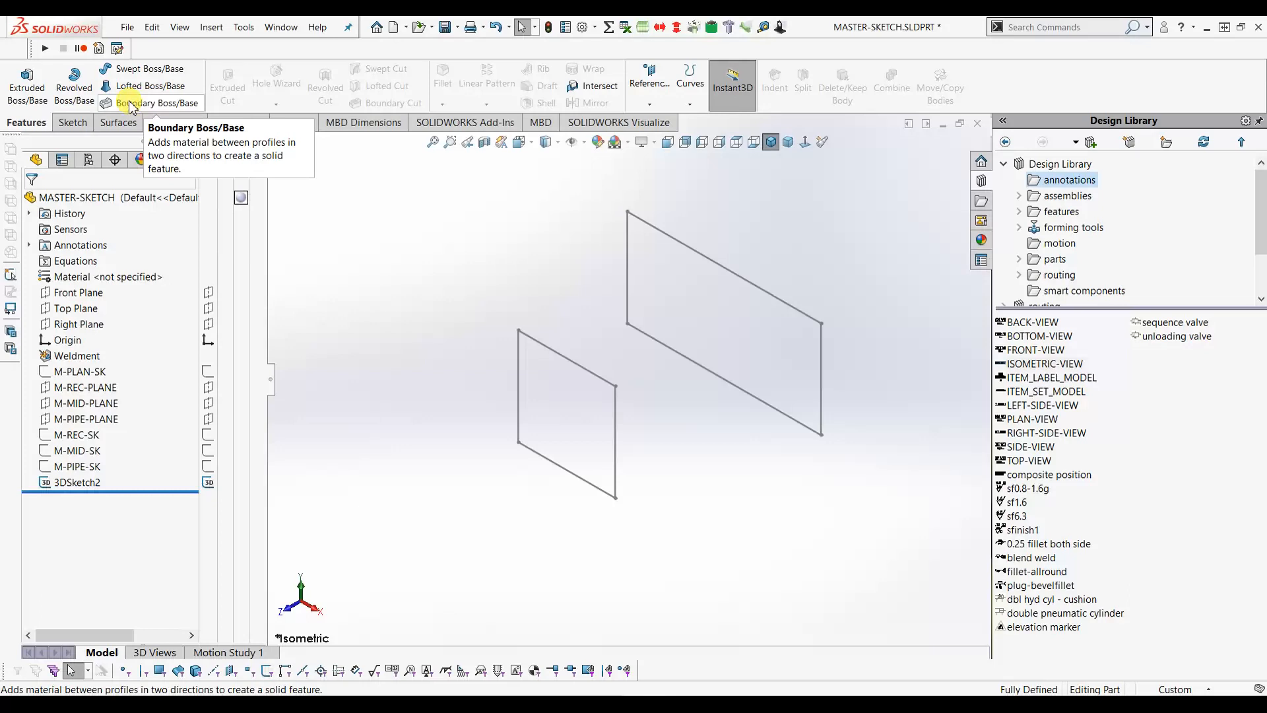
- Create a Boundary Boss blending the large and small rectangle loops of 3DSketch2 into Boundary1
left_click(130, 106)
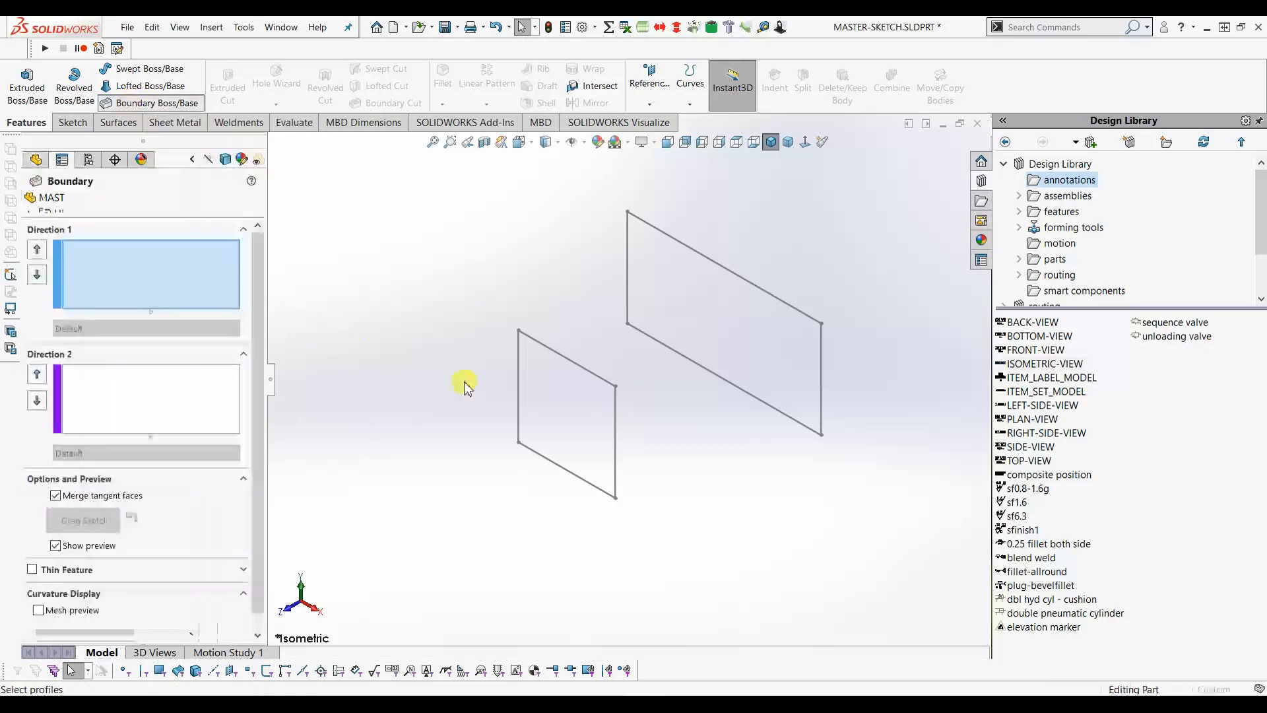
left_click(821, 326)
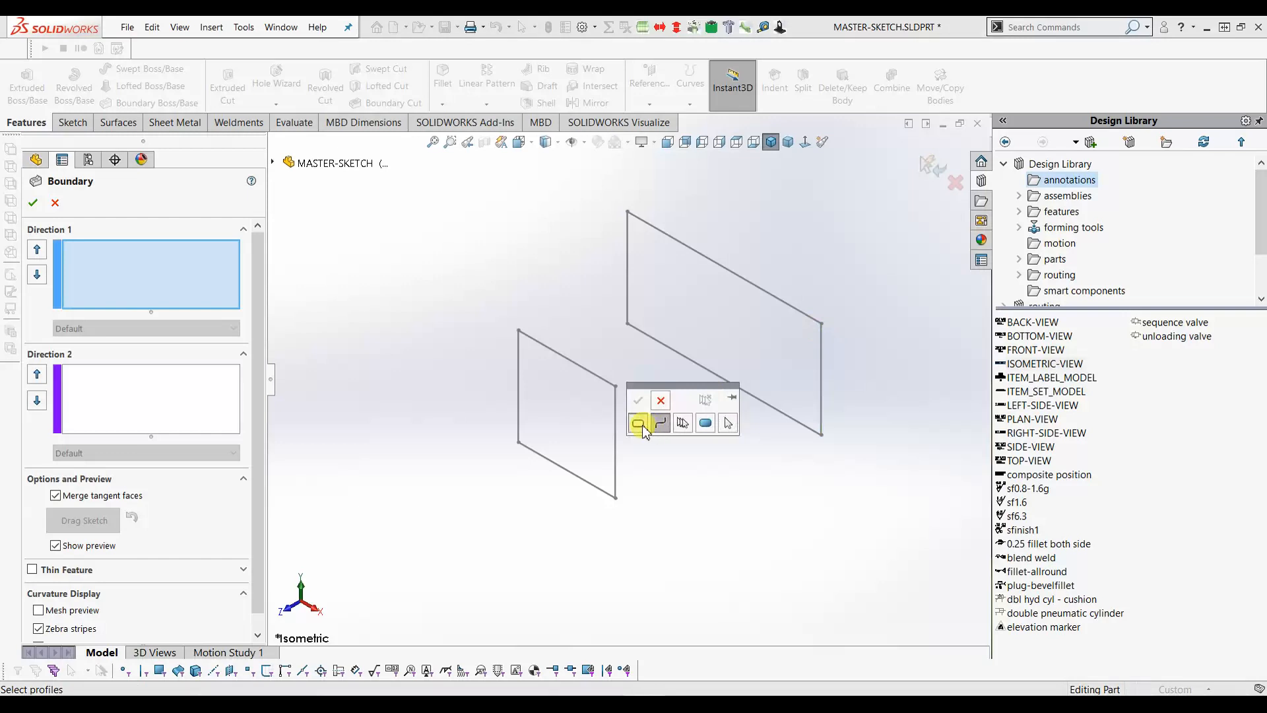
left_click(640, 425)
left_click(818, 335)
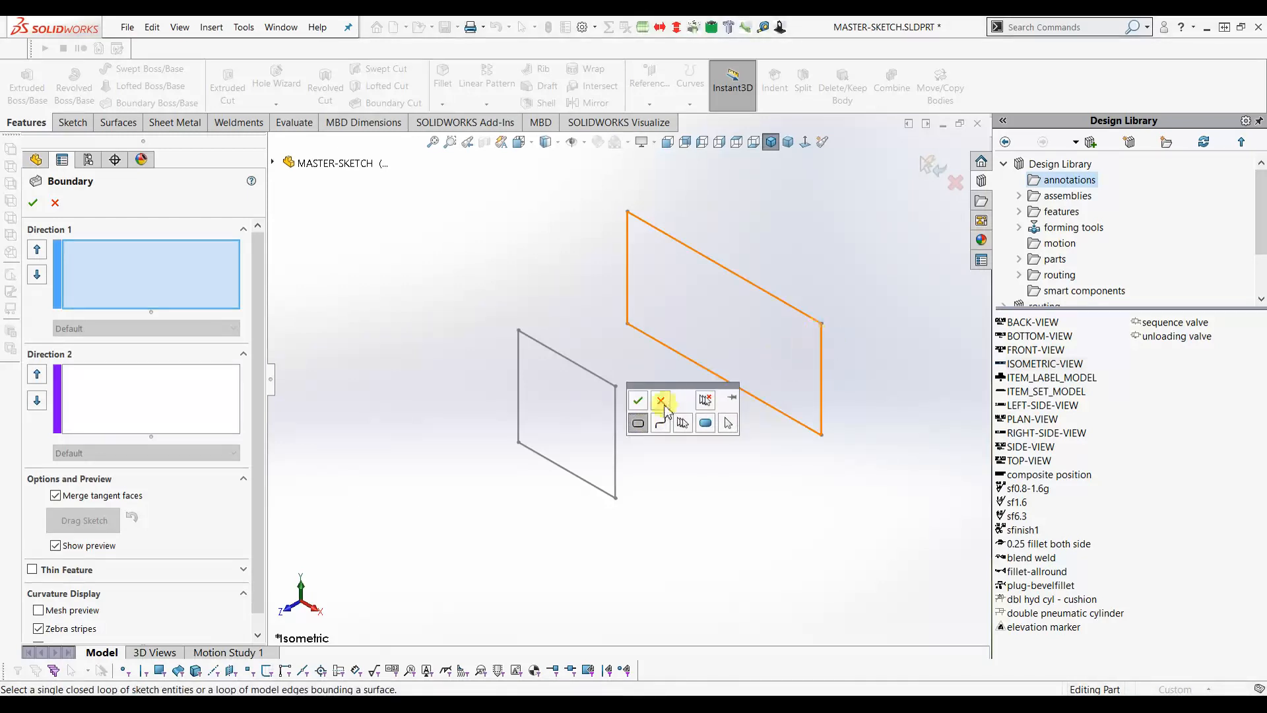
left_click(638, 400)
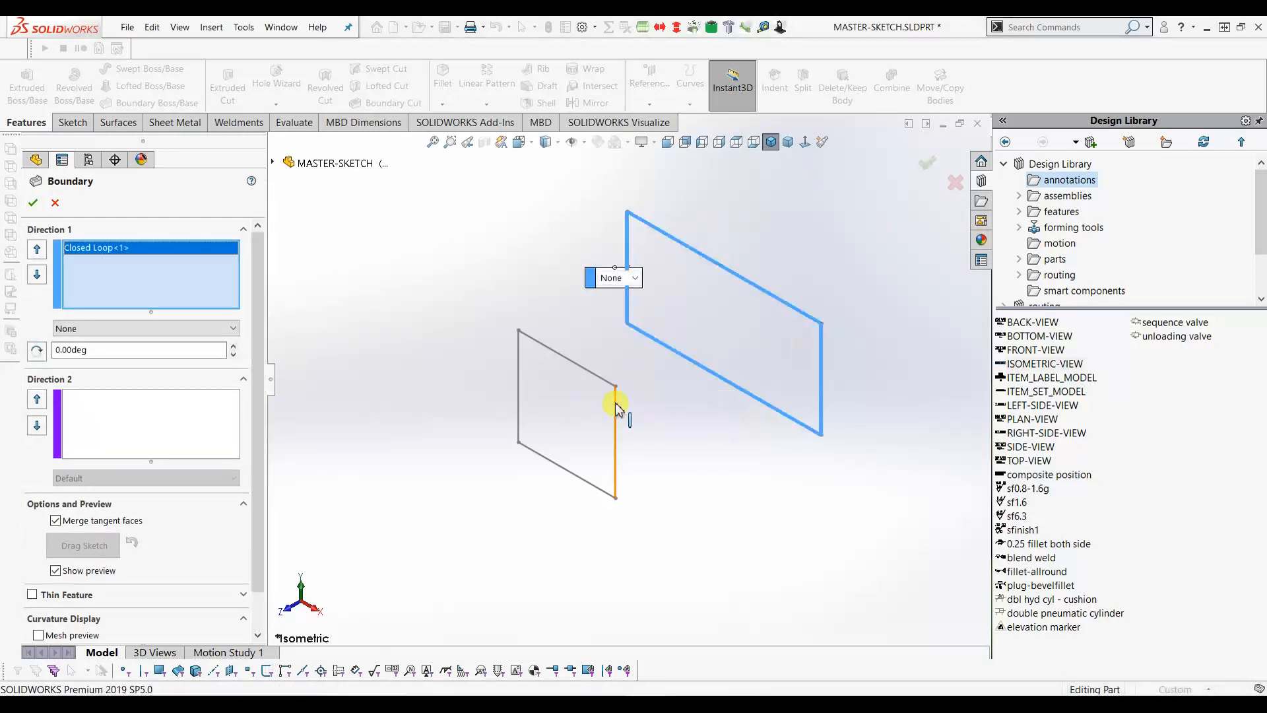
left_click(617, 411)
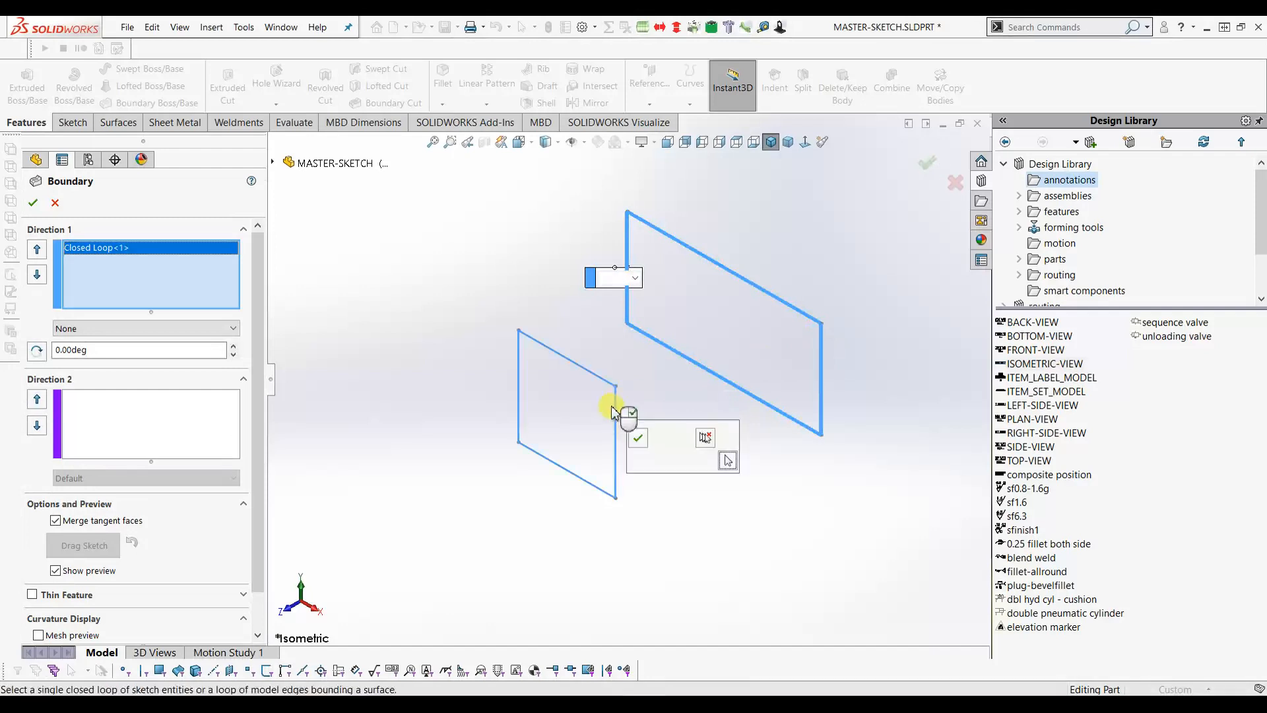
left_click(637, 438)
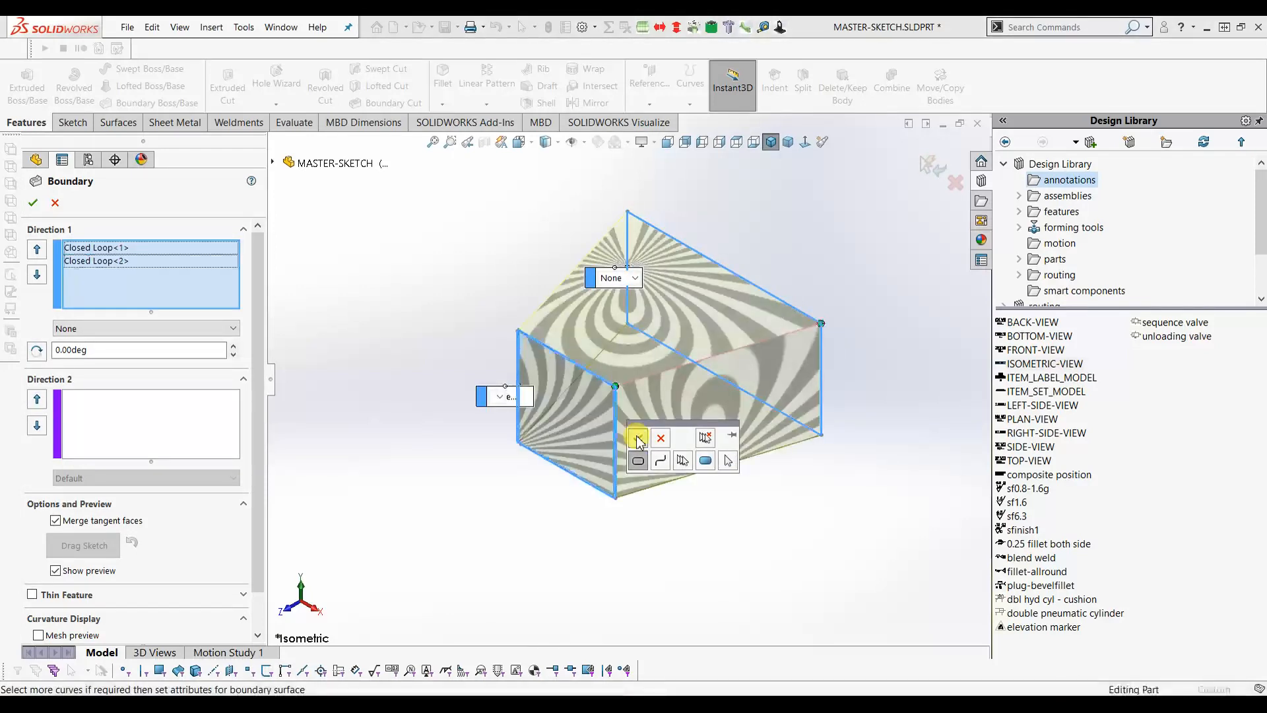
left_click(33, 205)
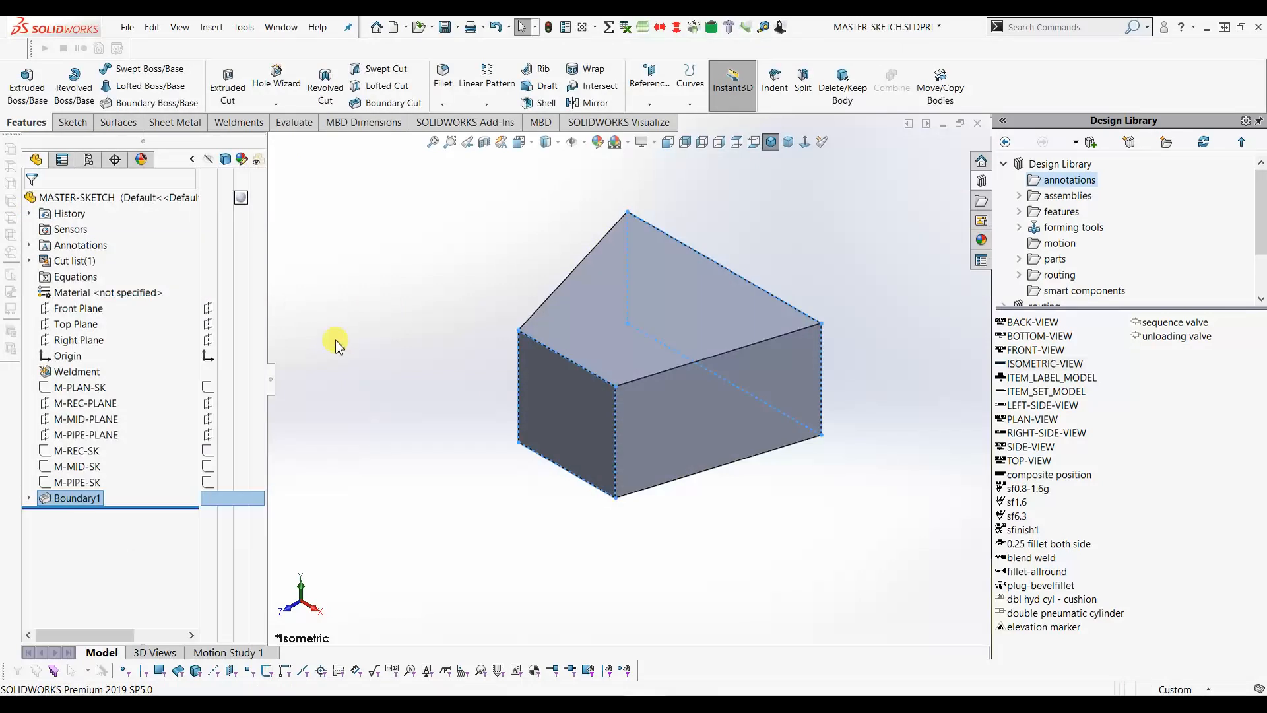
left_click(523, 506)
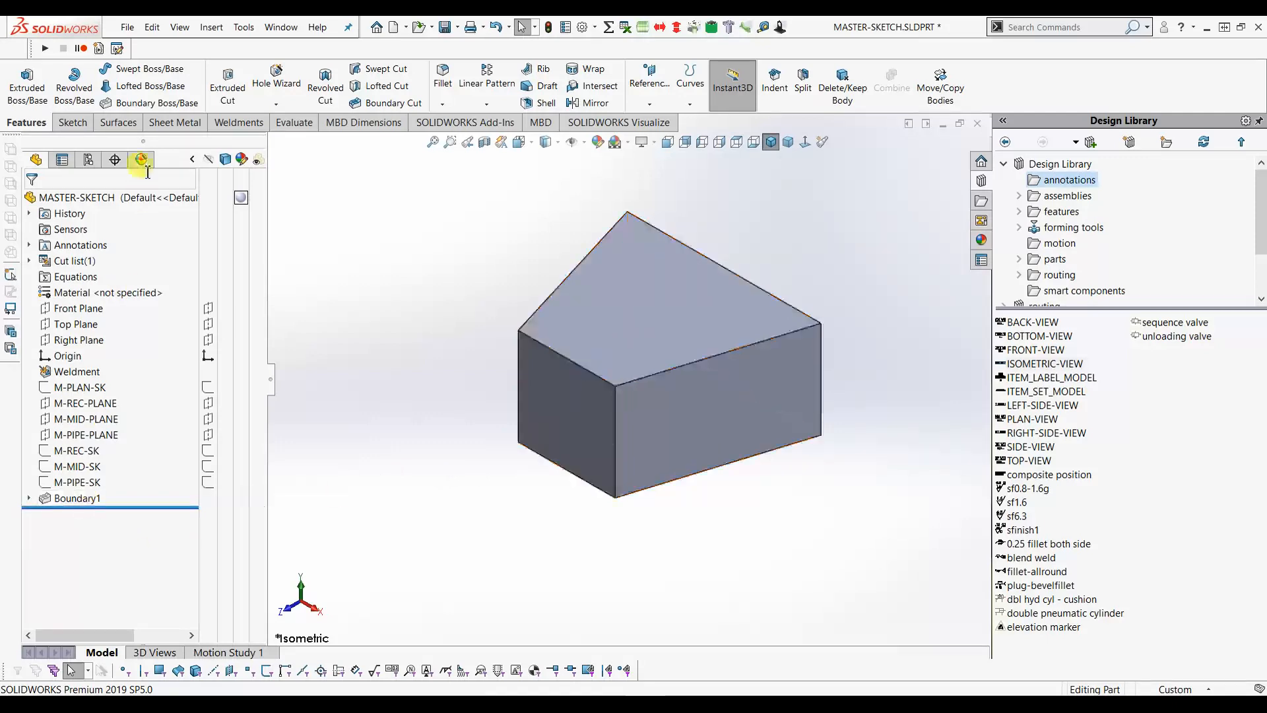
left_click(78, 498)
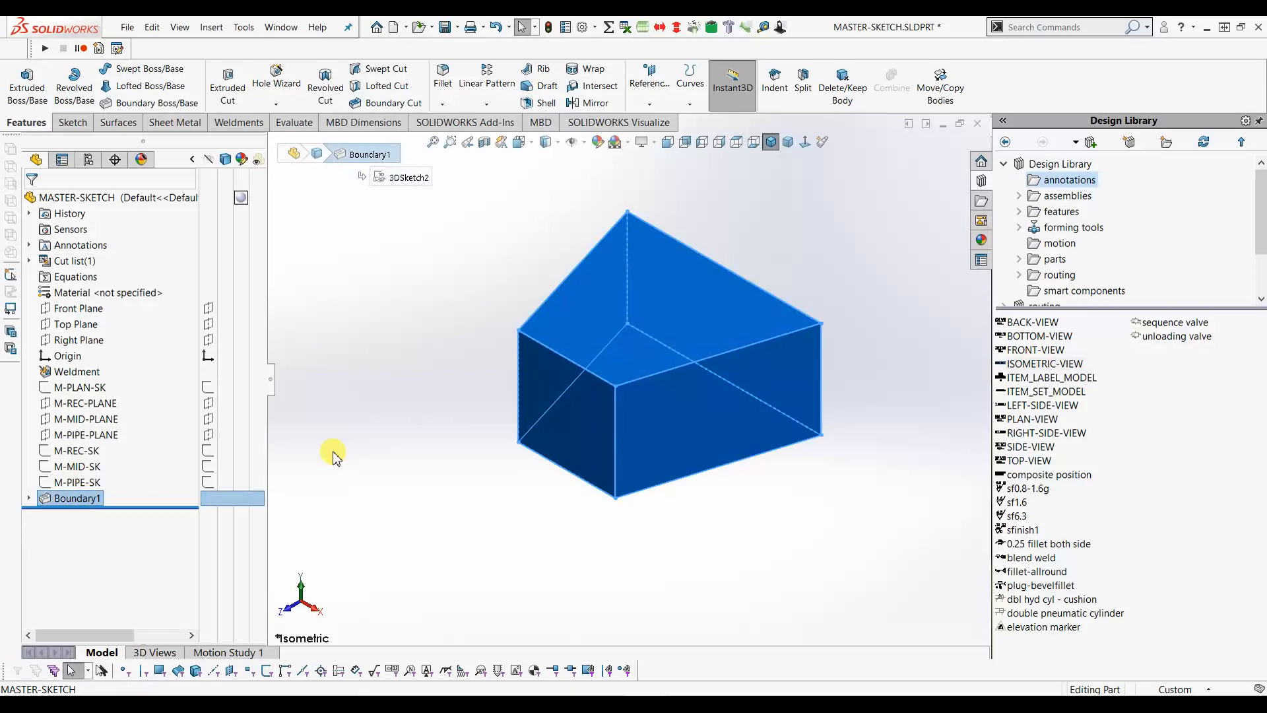
- Replace Boundary1 with a loft between the two rectangle loops, then re-show M-PLAN-SK and M-PIPE-SK
key("Delete")
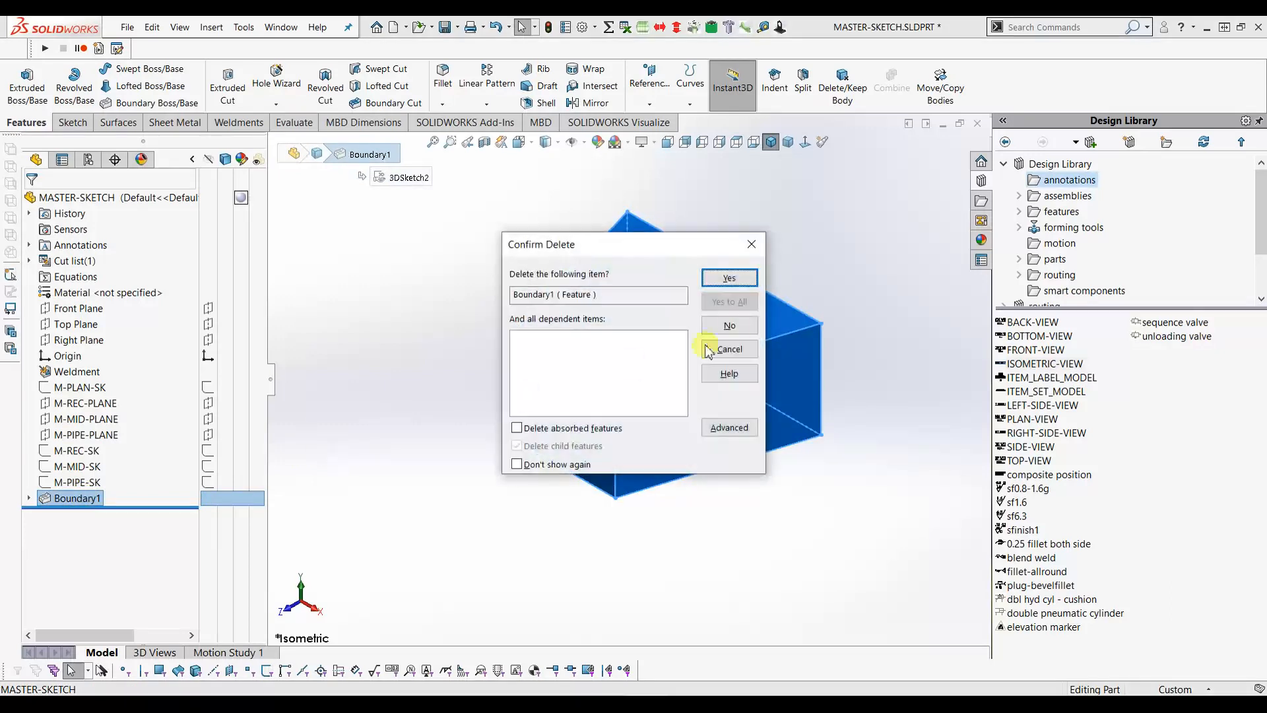
left_click(729, 278)
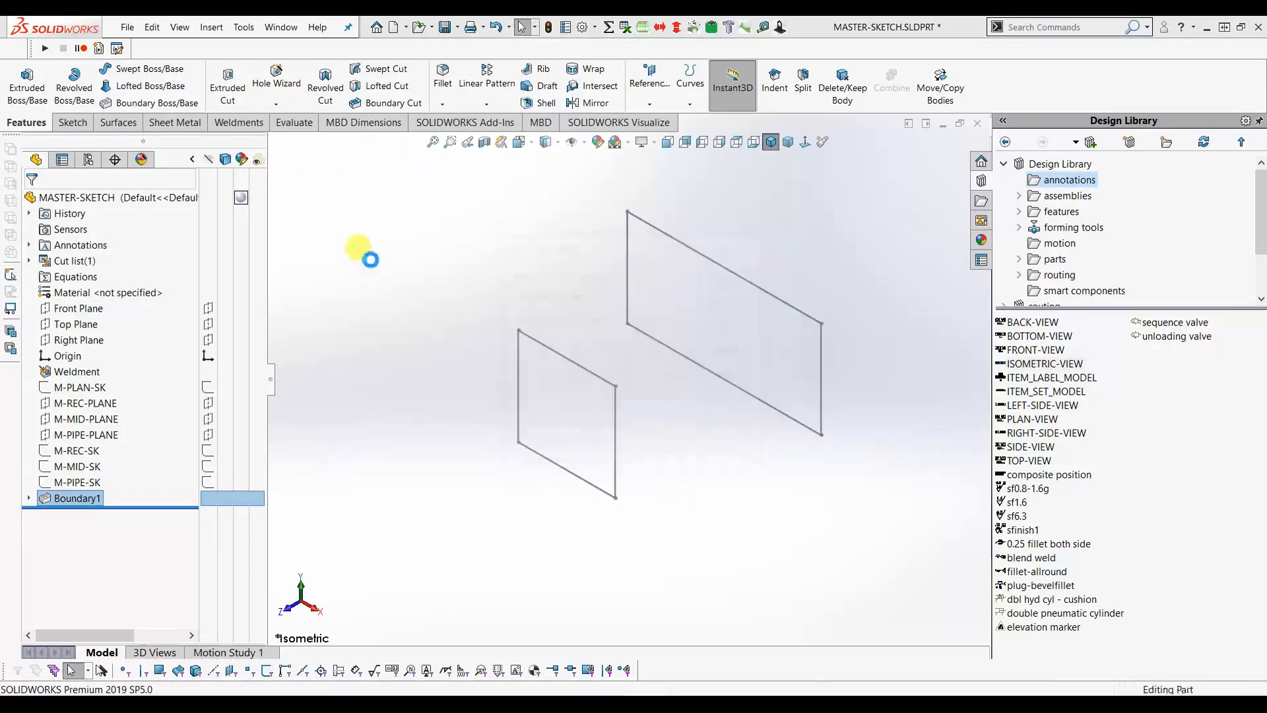
left_click(127, 93)
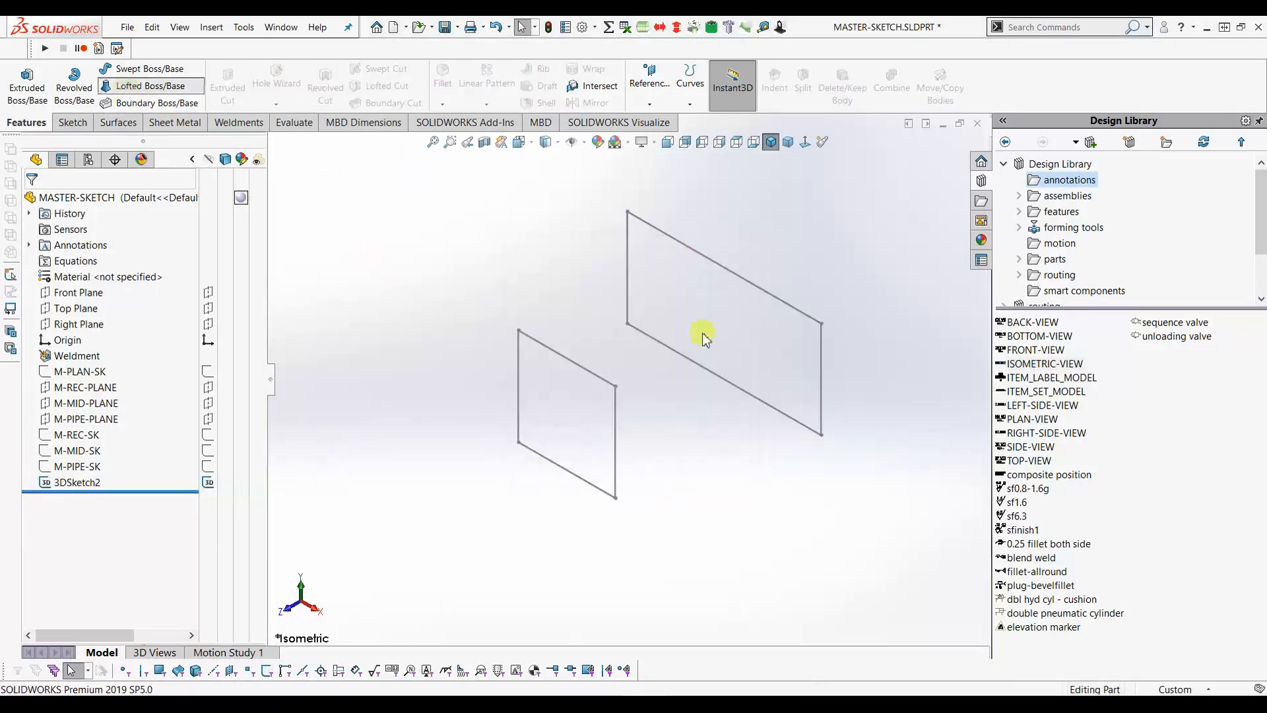
left_click(823, 325)
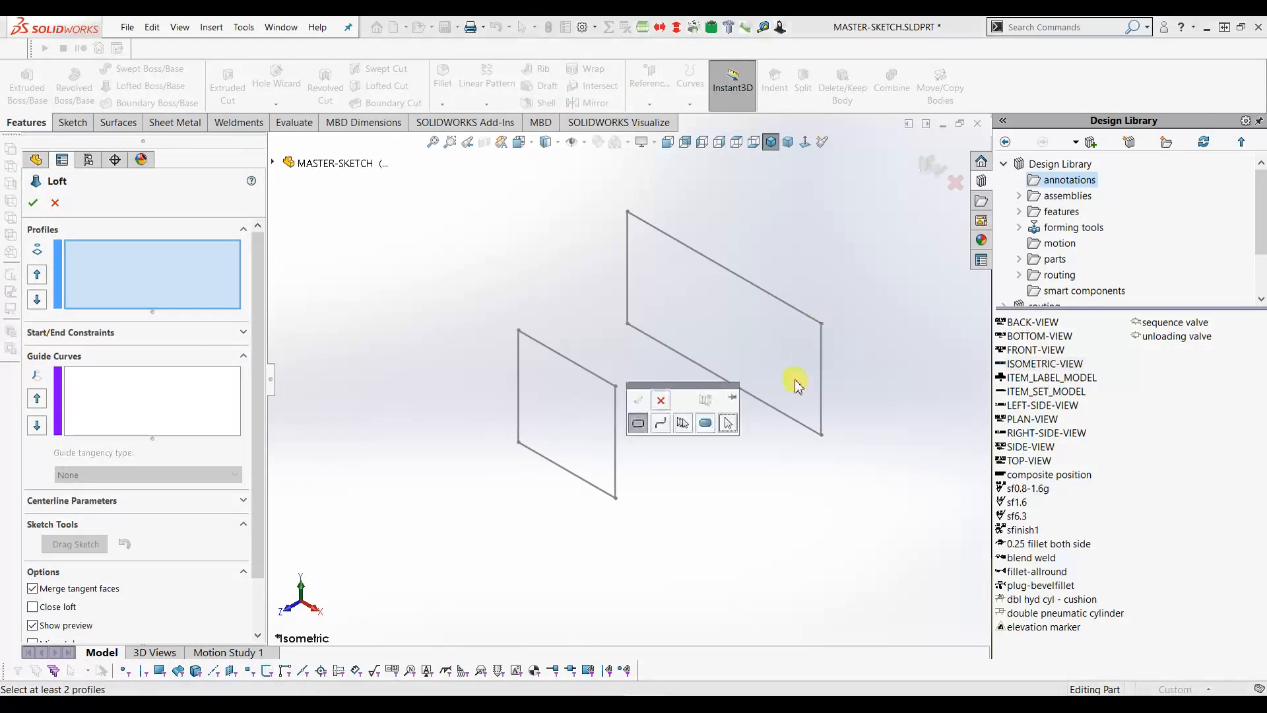
left_click(826, 335)
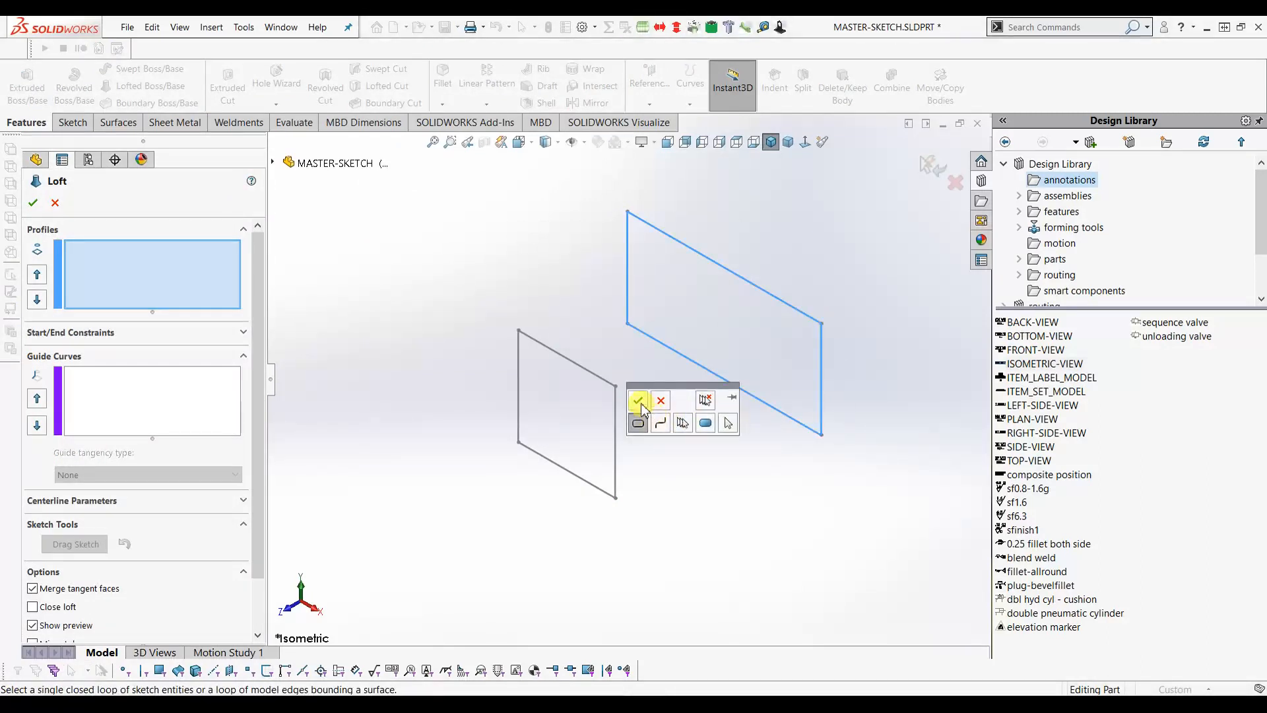
left_click(640, 406)
left_click(618, 395)
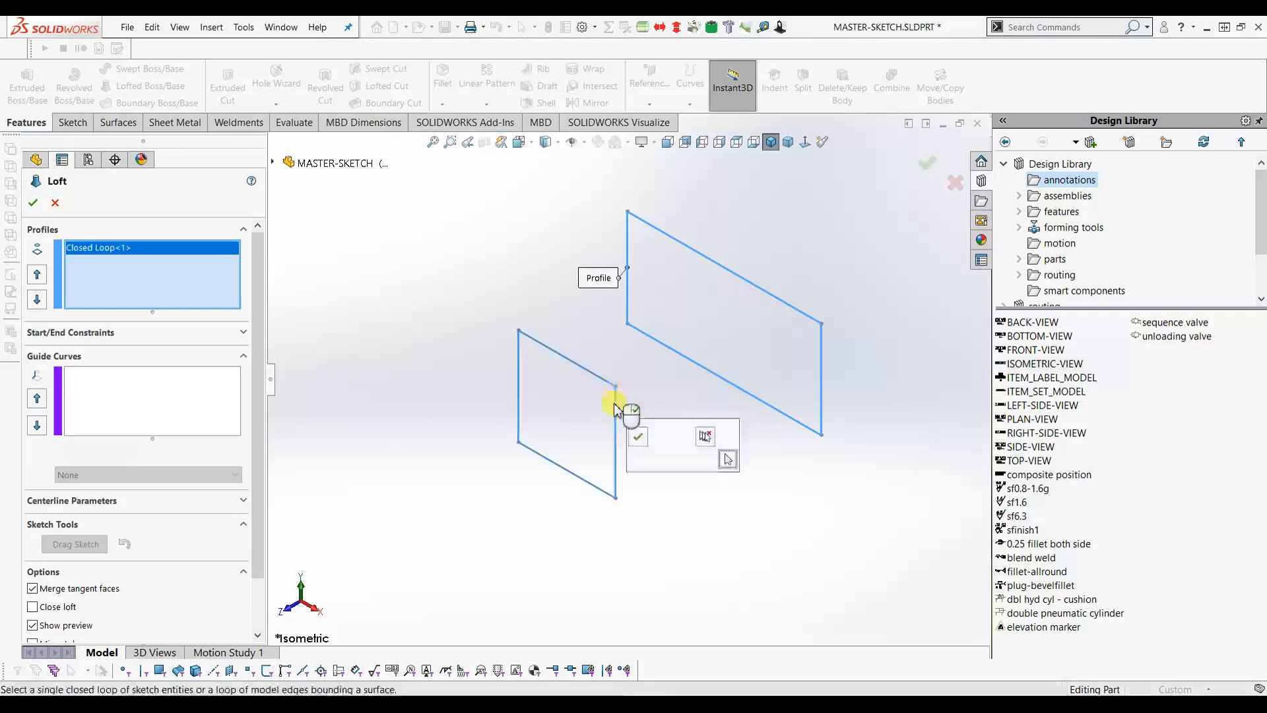
left_click(638, 439)
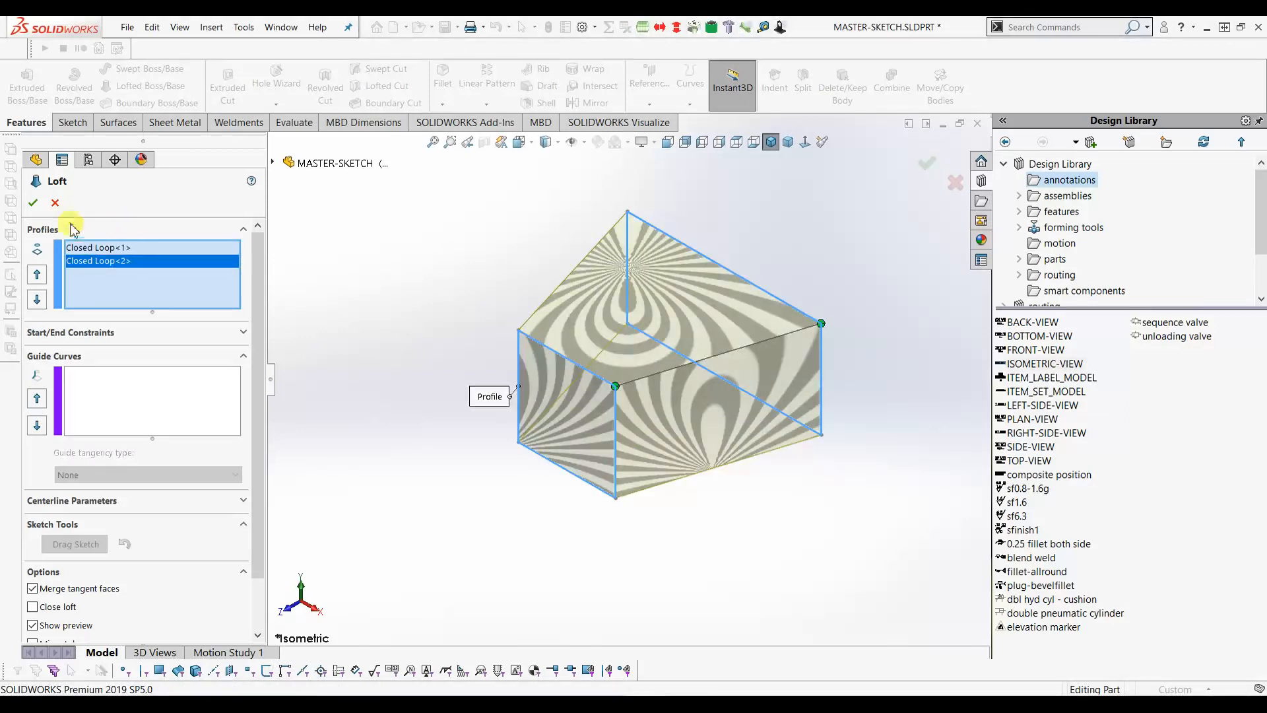
left_click(34, 204)
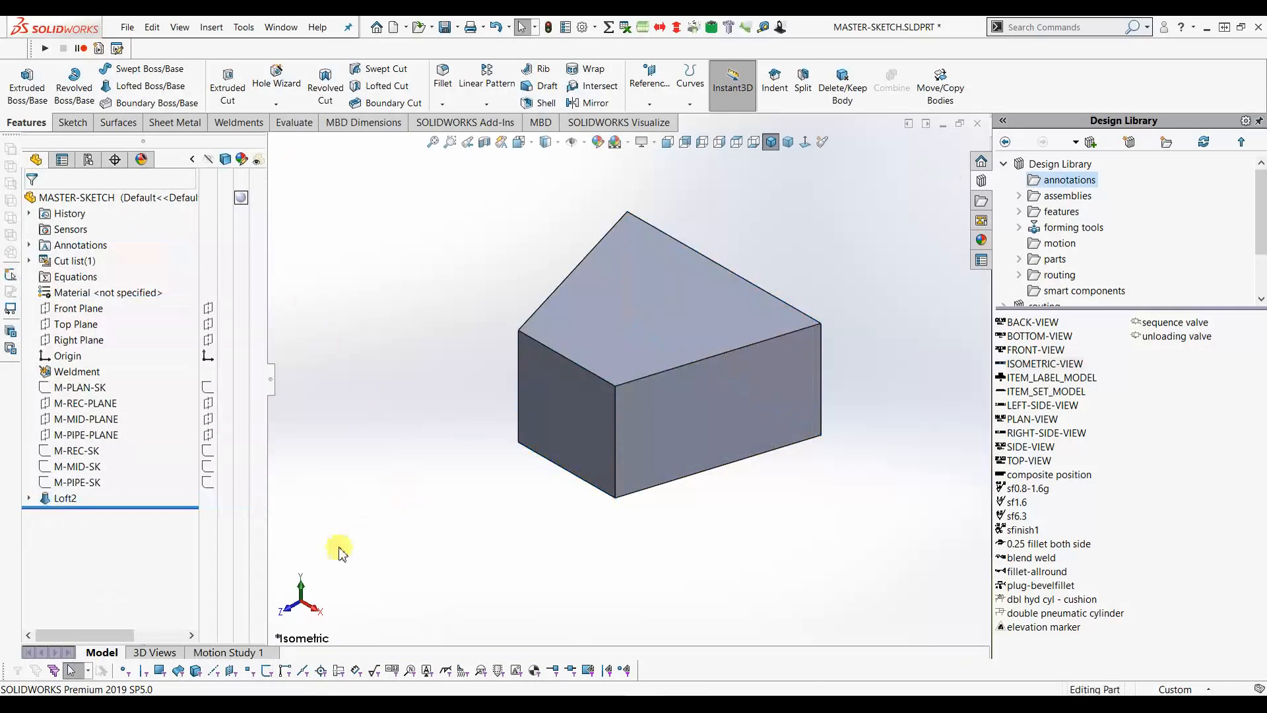
left_click(207, 388)
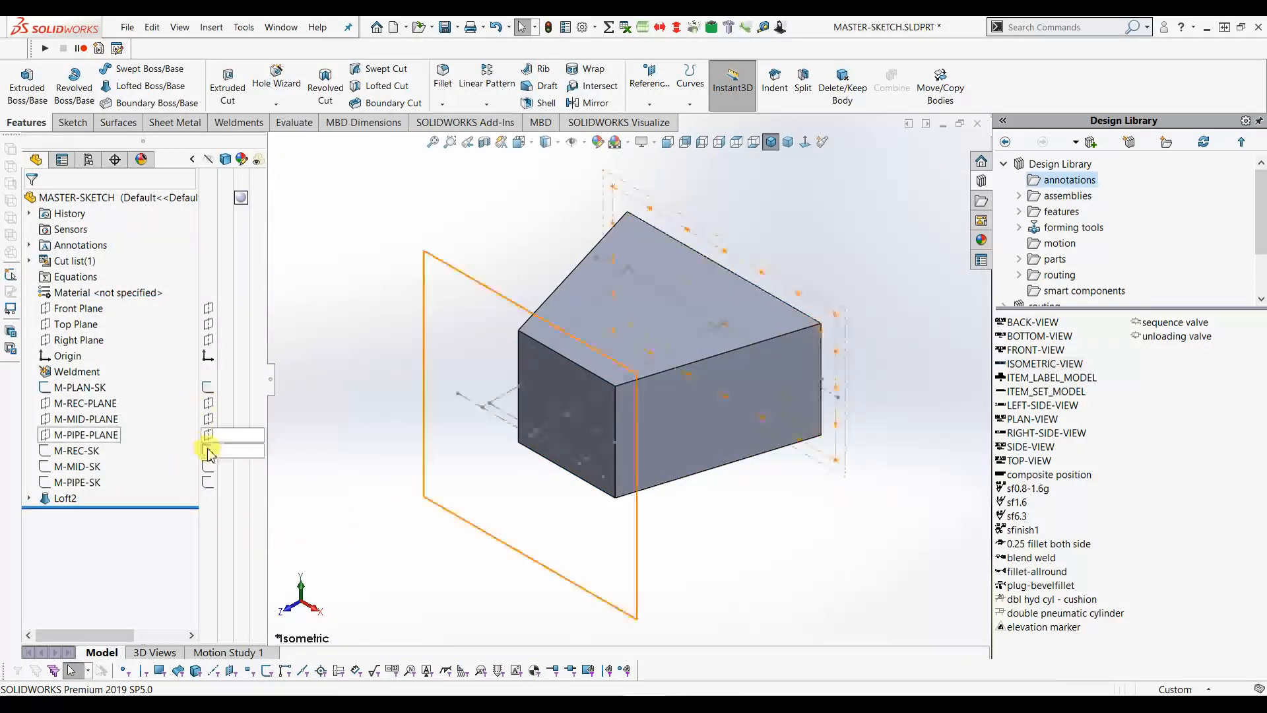
left_click(208, 482)
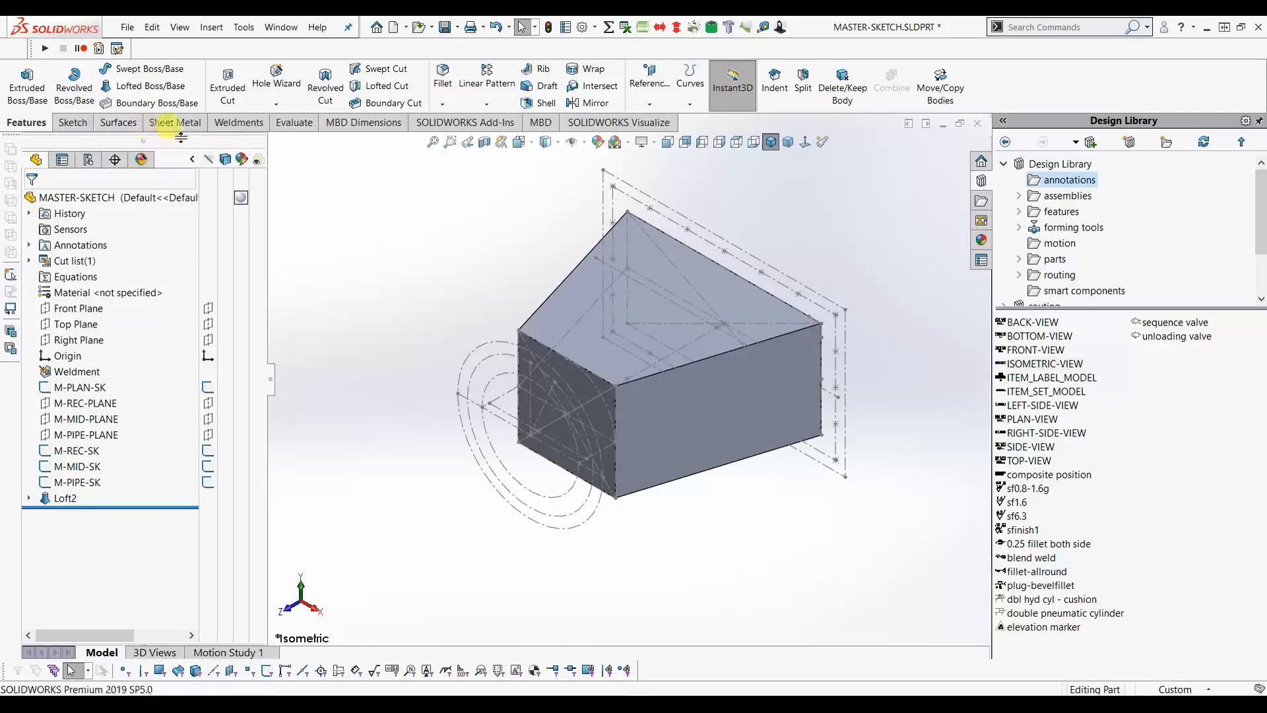
- In a new 3D sketch, convert the front and rear corner arcs plus adjacent box edges
left_click(241, 122)
left_click(16, 103)
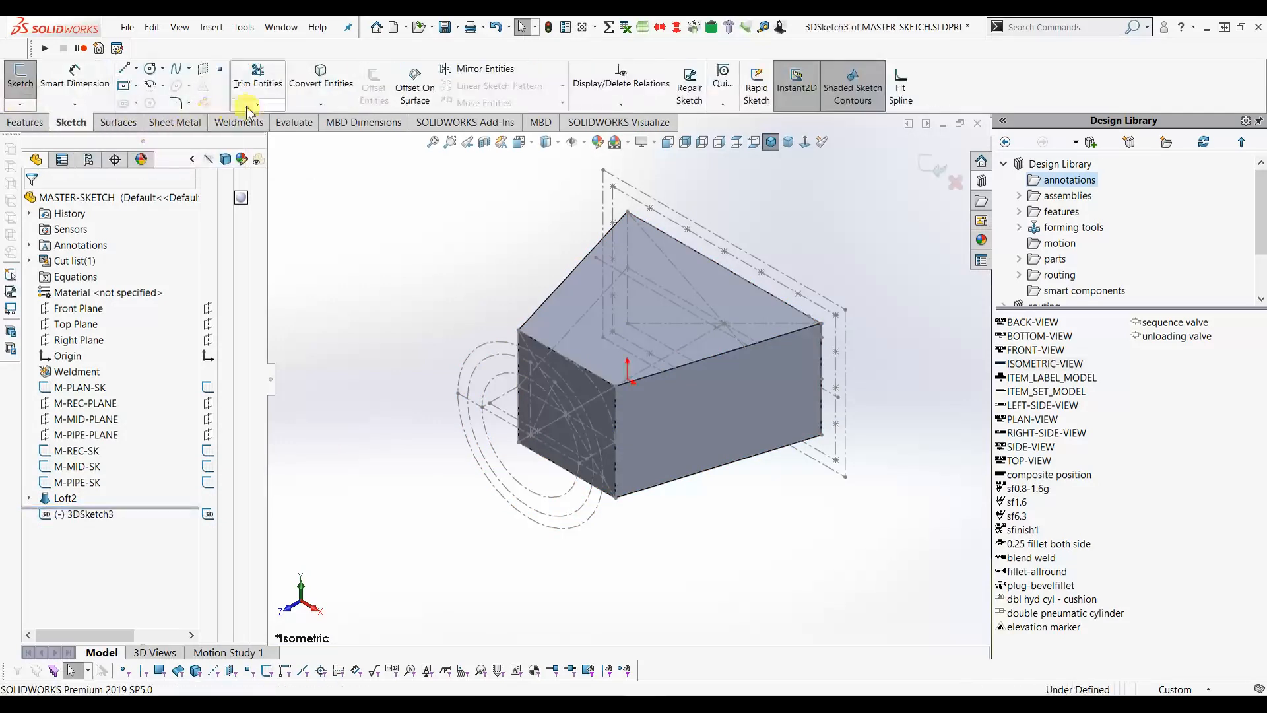
left_click(300, 83)
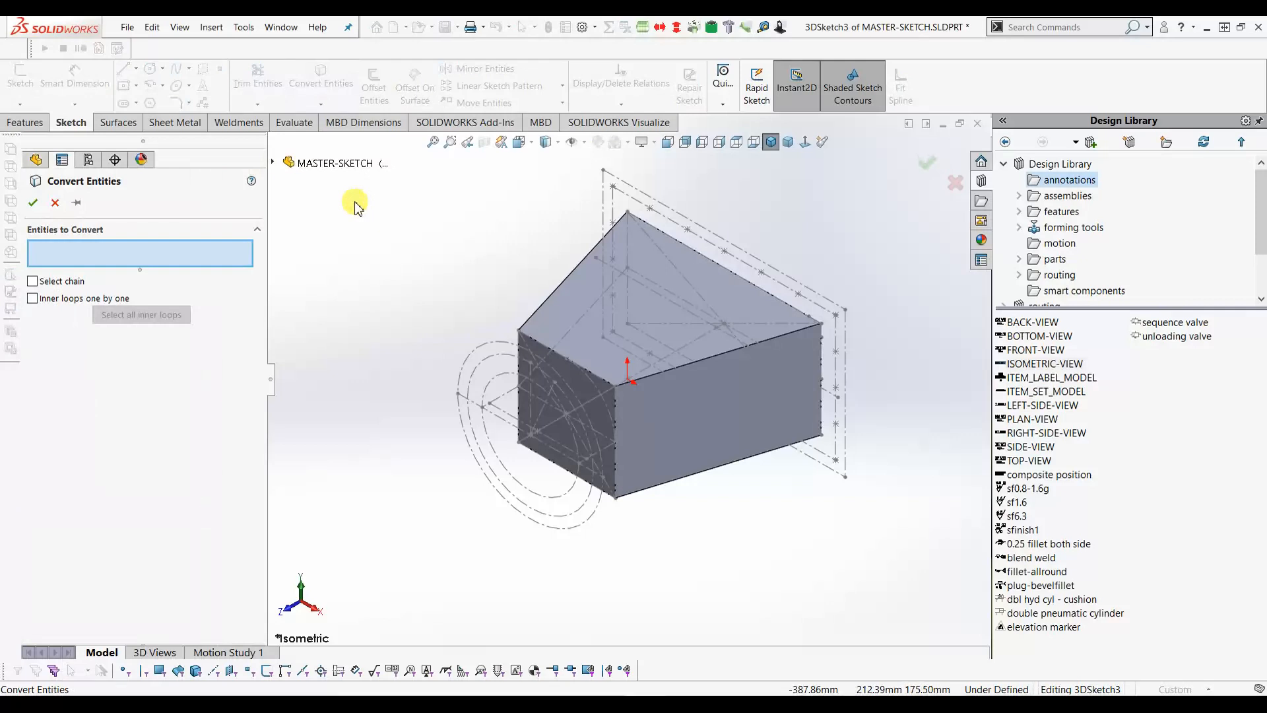
left_click(591, 384)
left_click(614, 404)
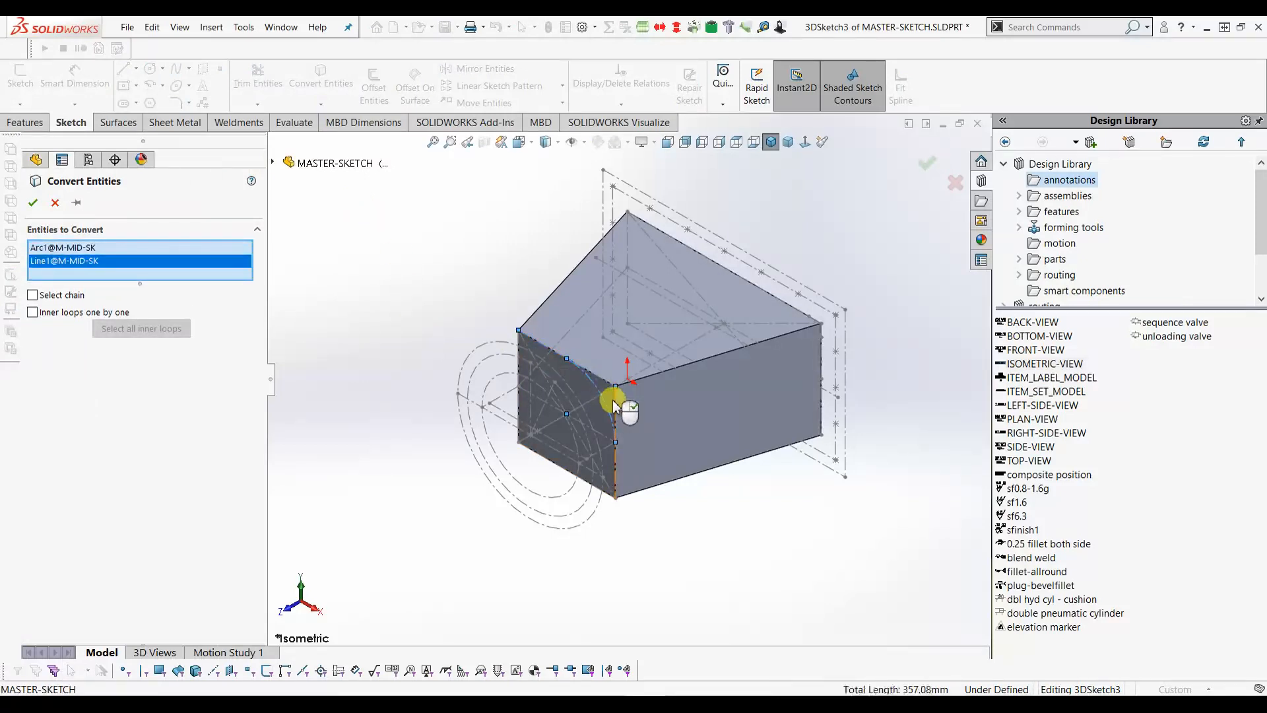
left_click(614, 404)
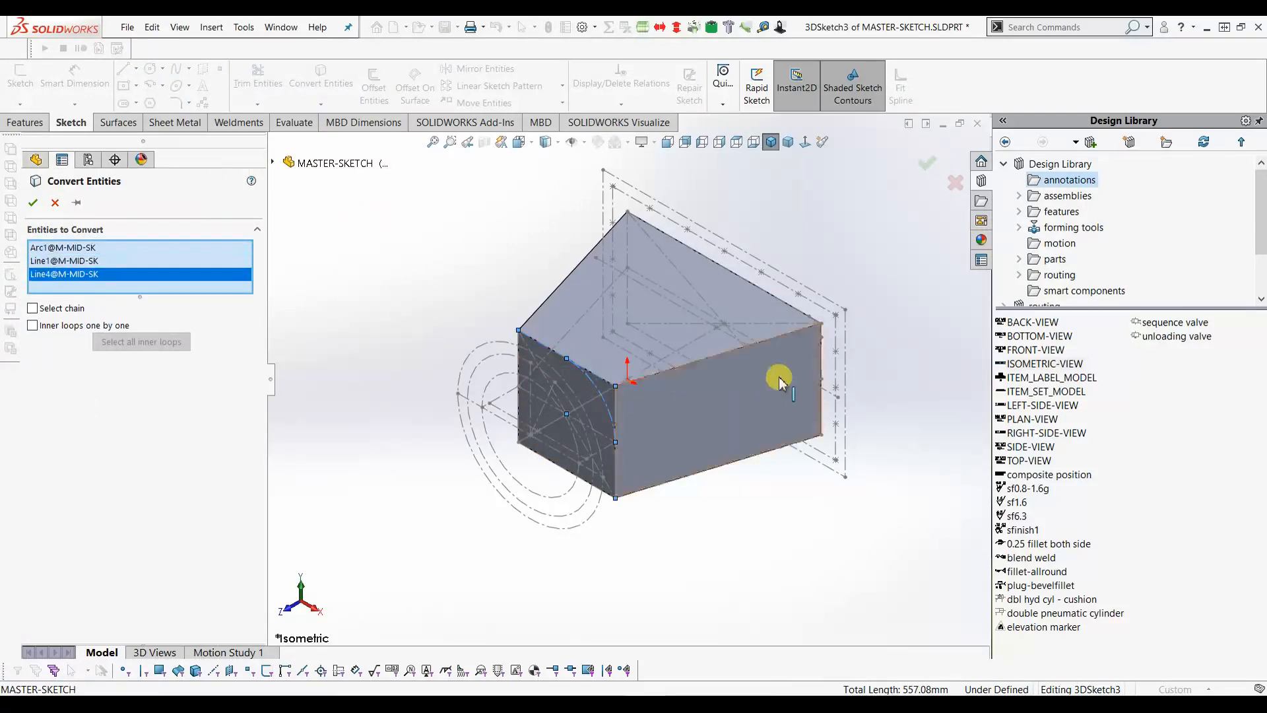
left_click(821, 352)
left_click(815, 328)
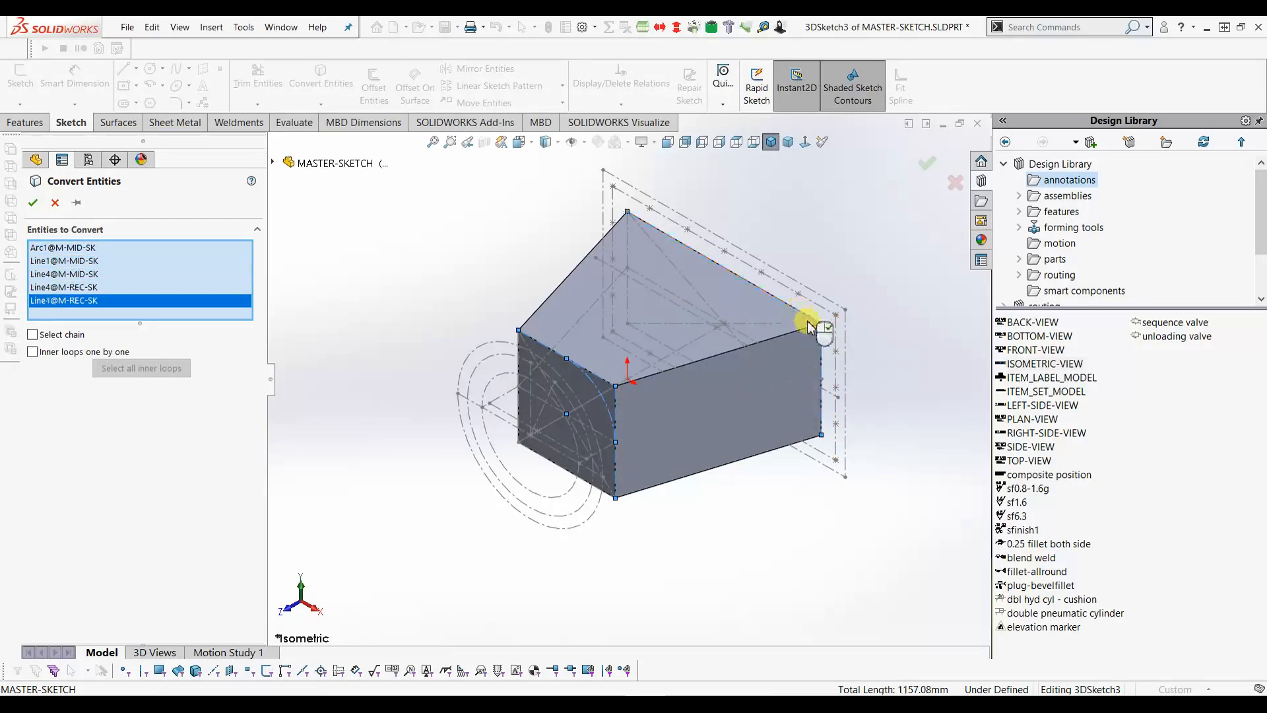
scroll(817, 333, "down", 4)
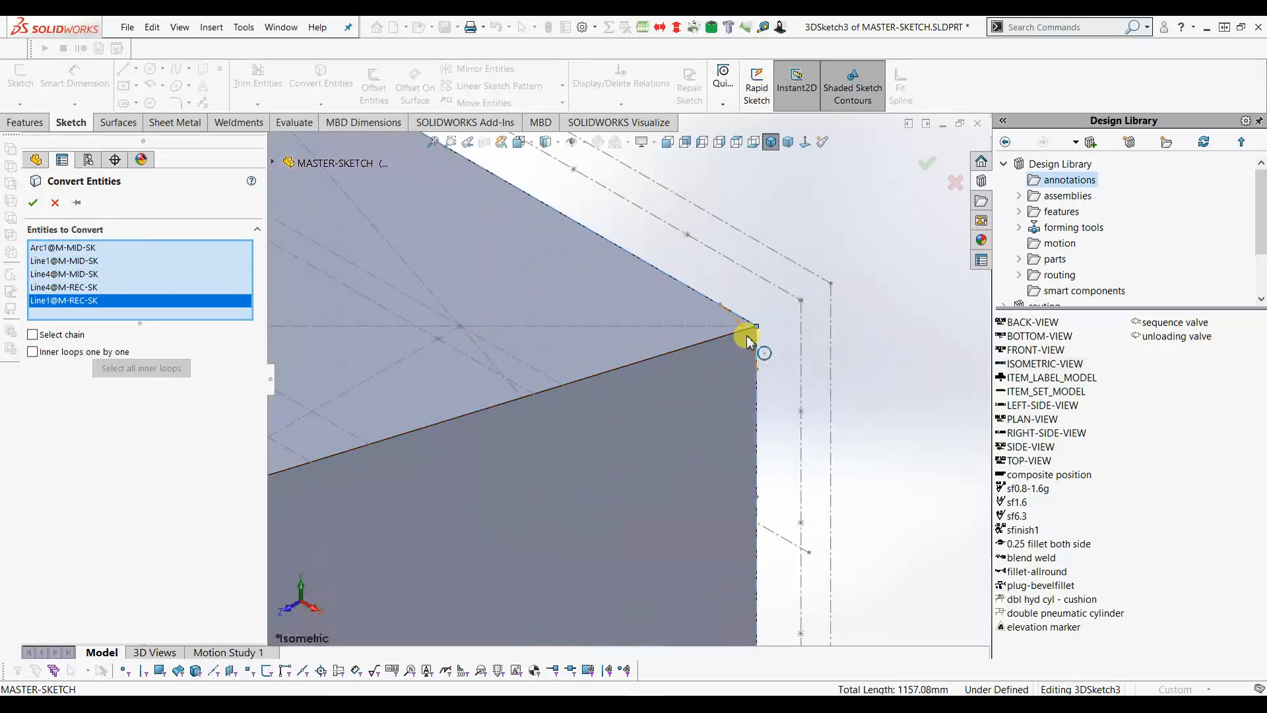
left_click(800, 295)
key("f")
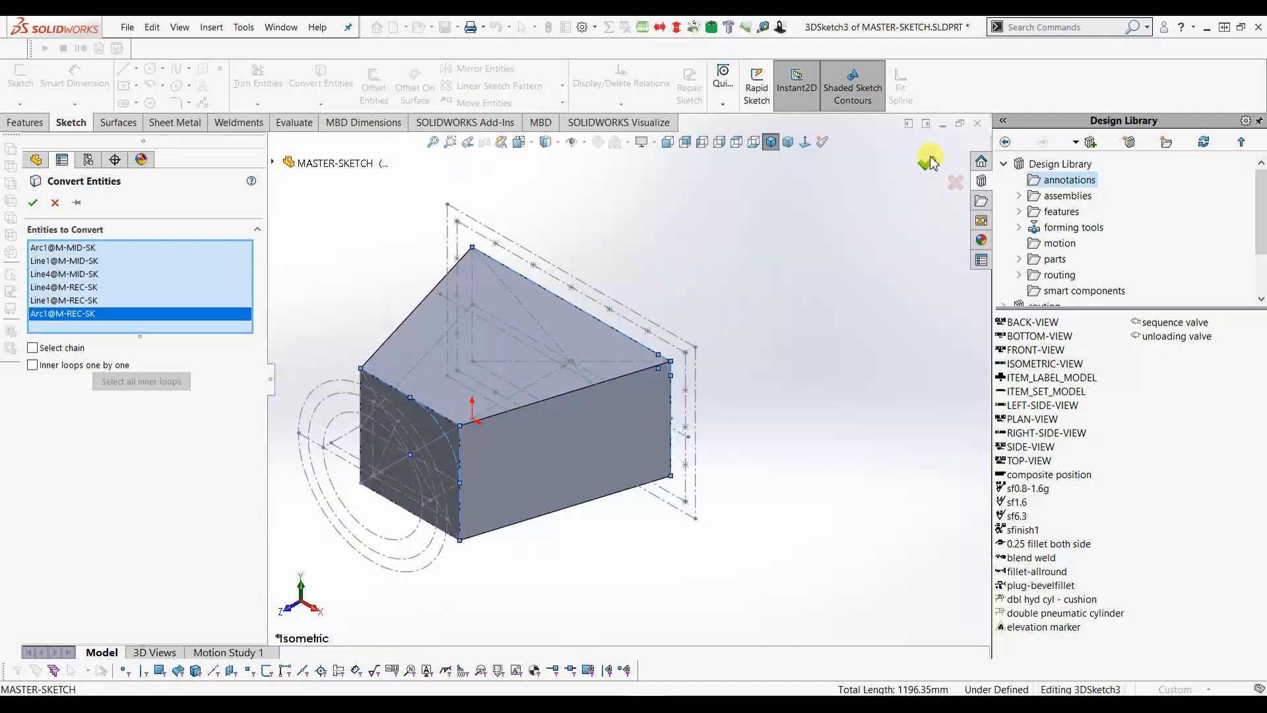
left_click(927, 160)
scroll(766, 314, "up", 2)
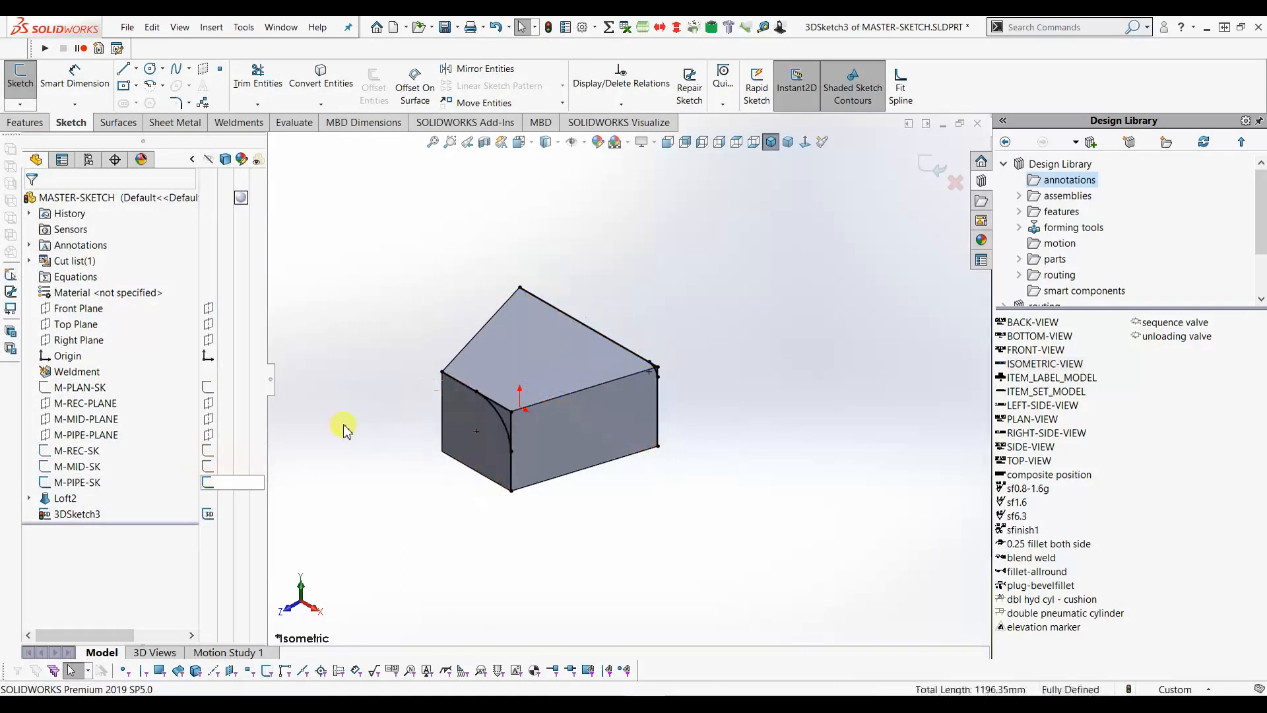
scroll(386, 401, "down", 2)
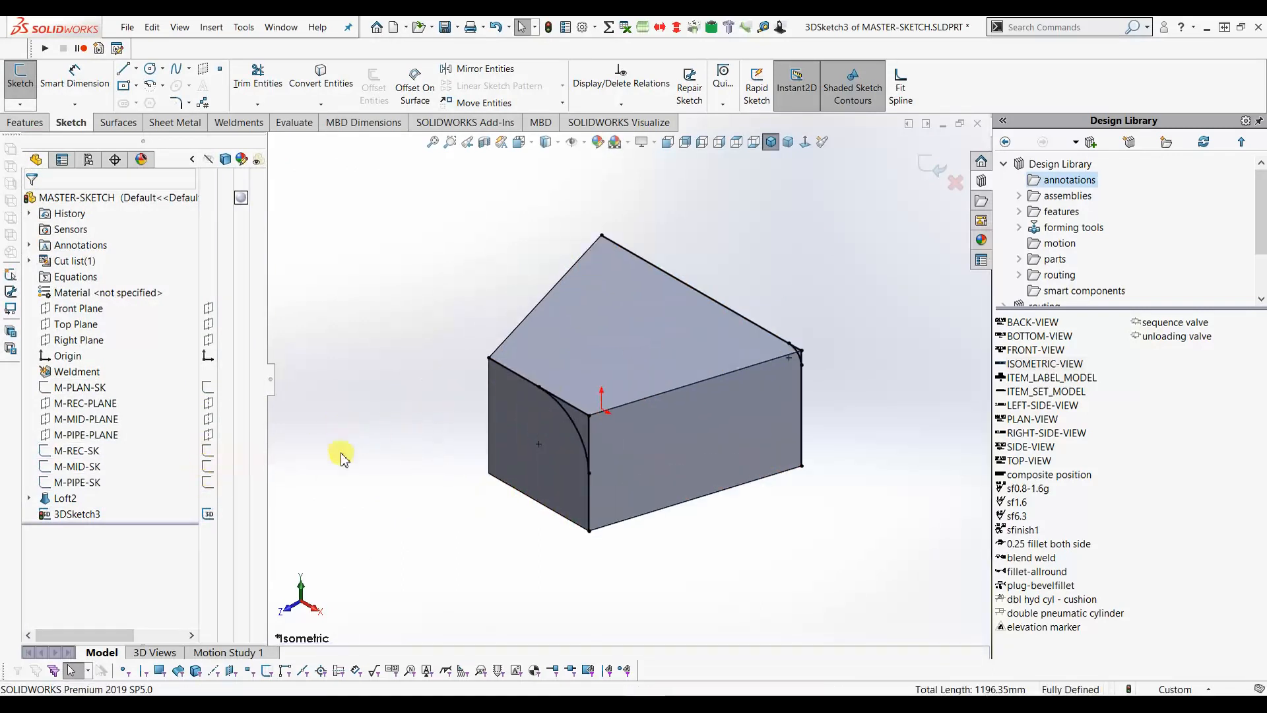
- Trim away the straight lines beside the arcs and close 3DSketch3
left_click(257, 76)
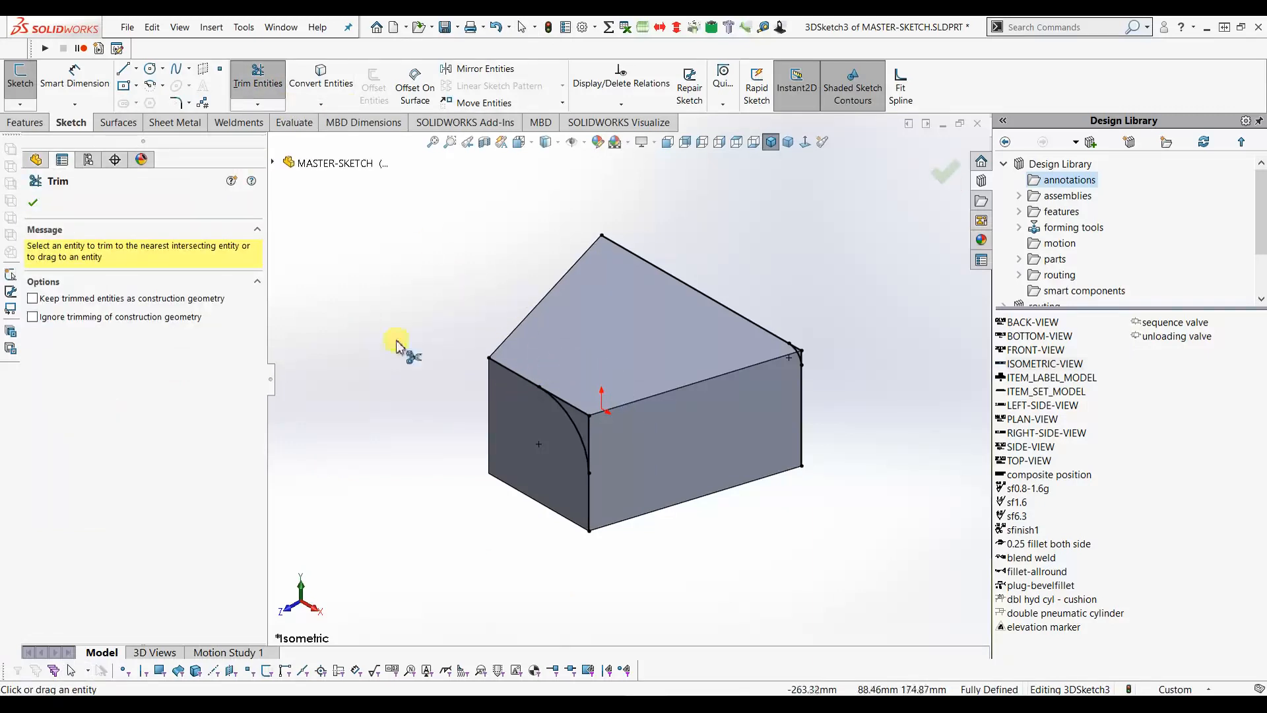
left_click(520, 377)
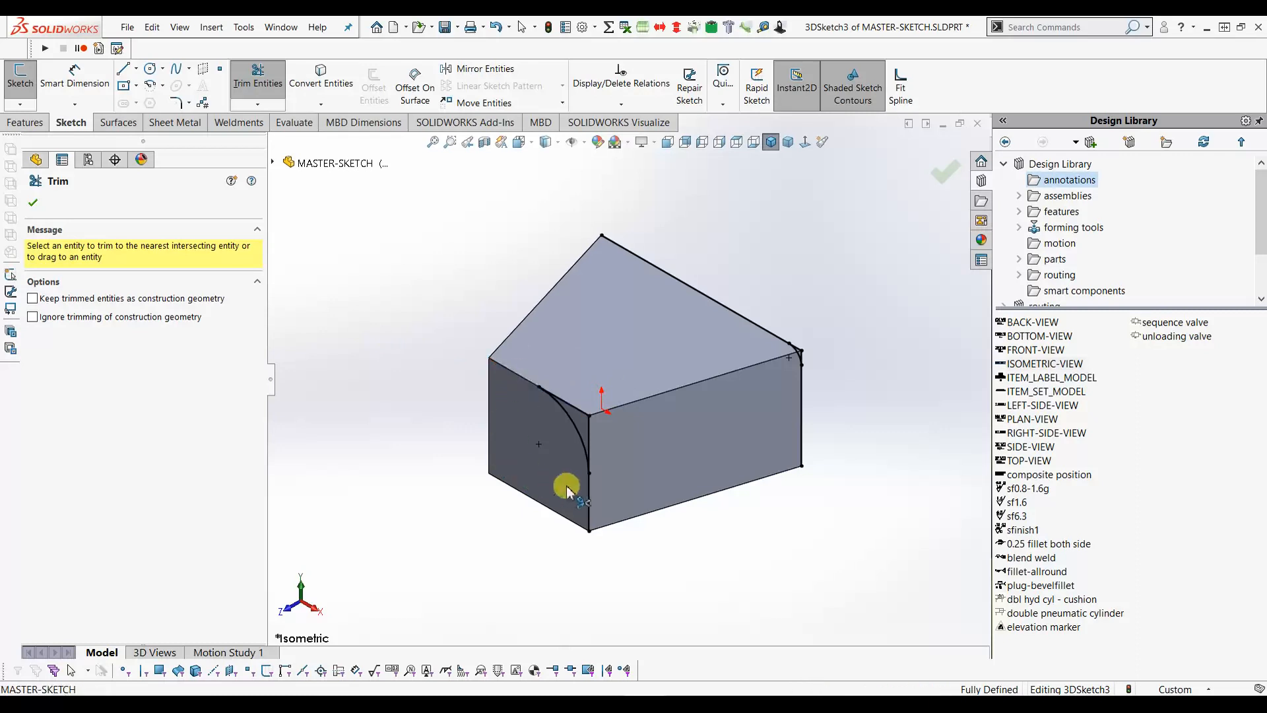
left_click(803, 433)
left_click(758, 326)
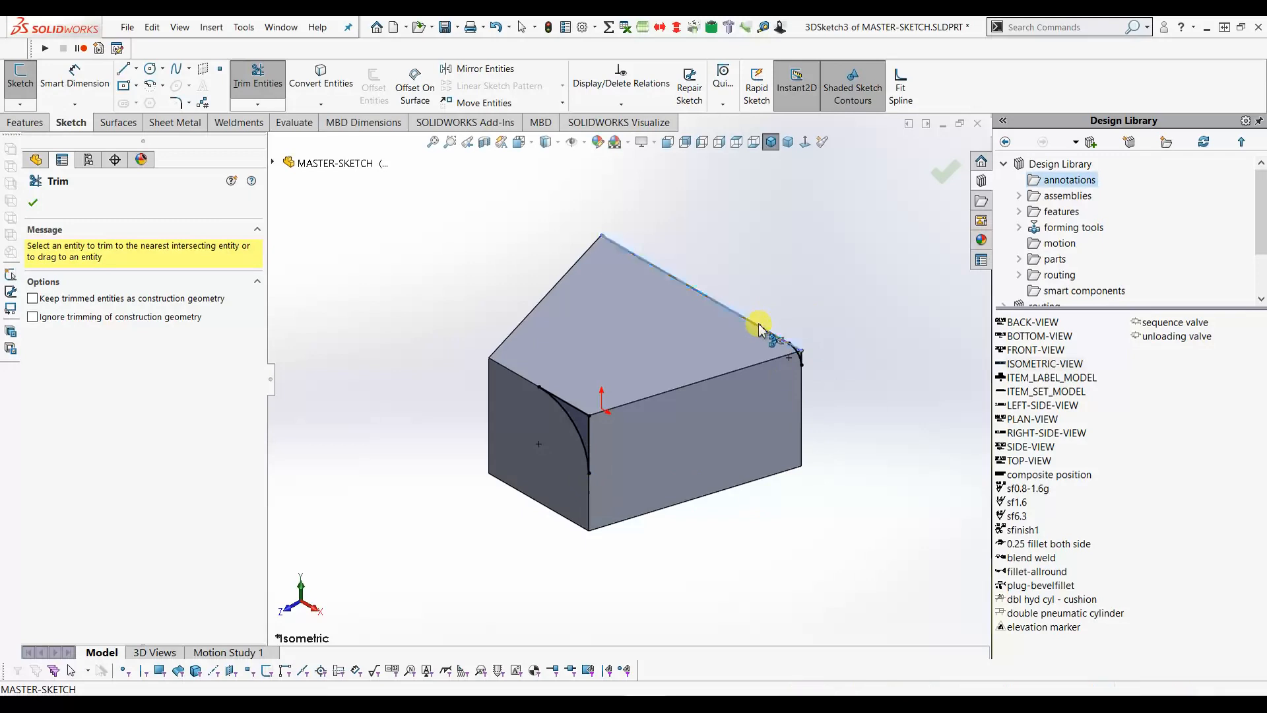
left_click(31, 203)
left_click(933, 169)
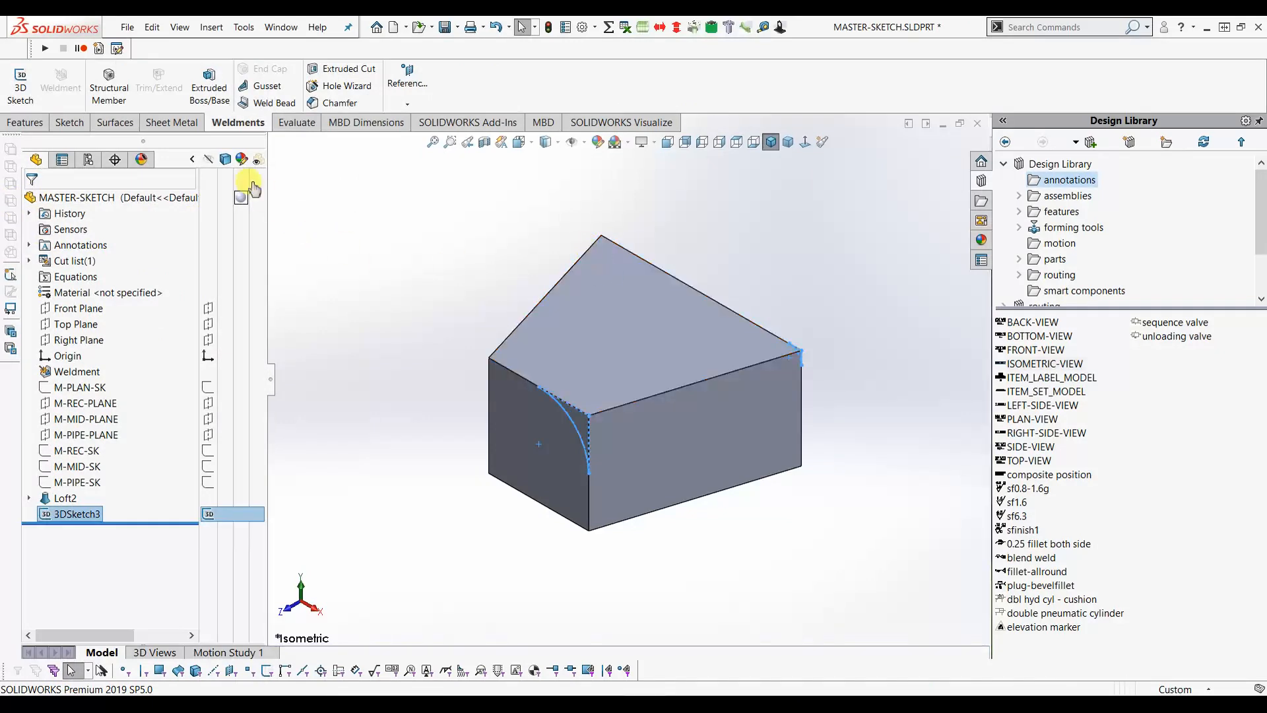
- Create a Boundary Cut between the front and rear corner loops to round one top edge
left_click(26, 122)
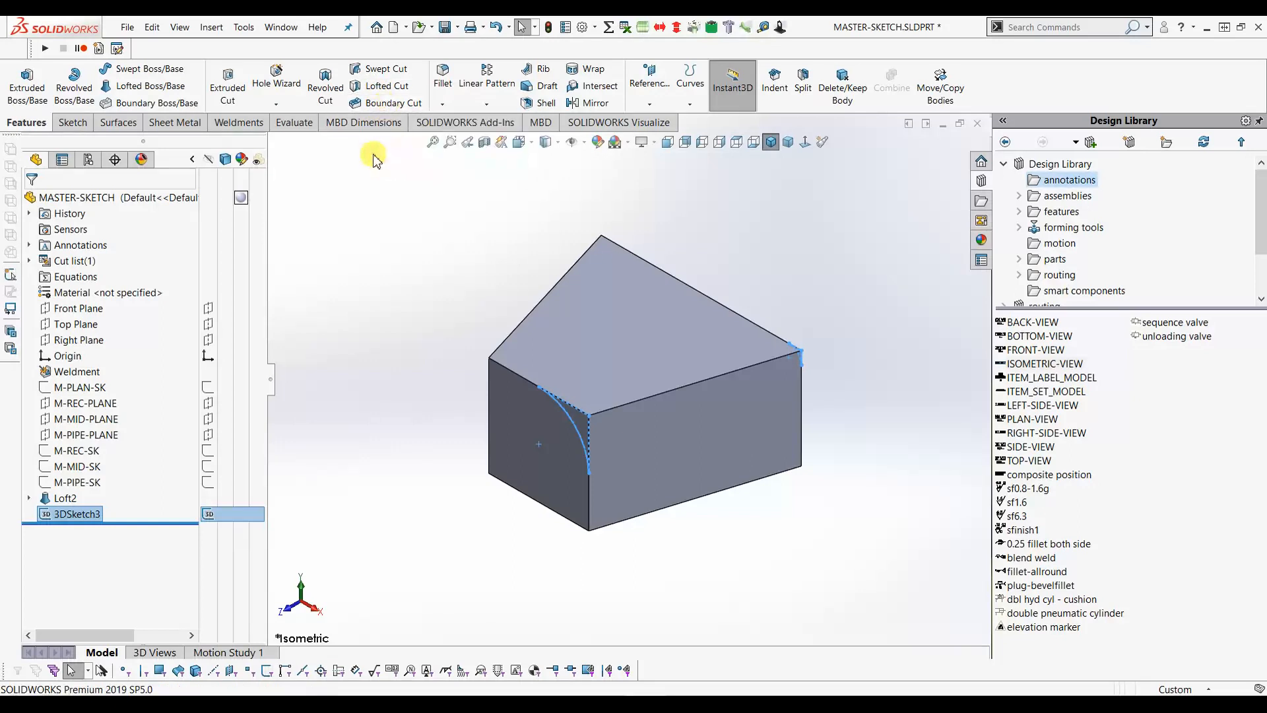
left_click(381, 106)
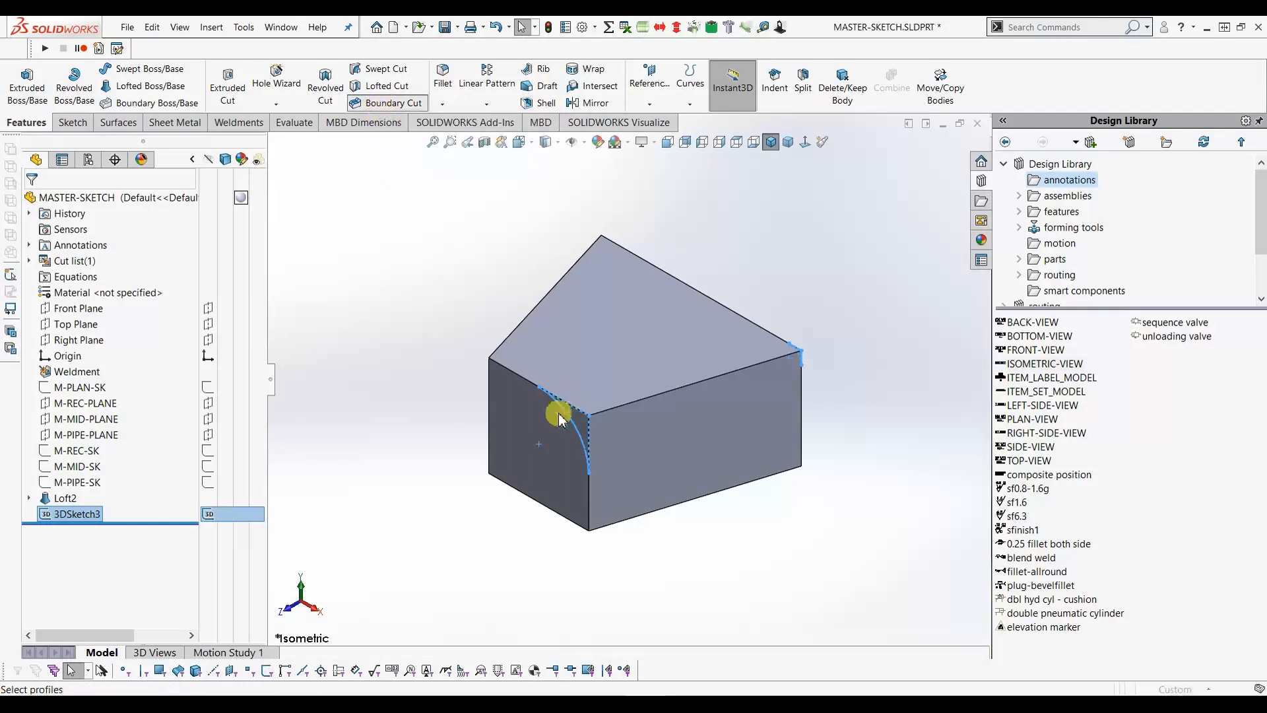
left_click(590, 468)
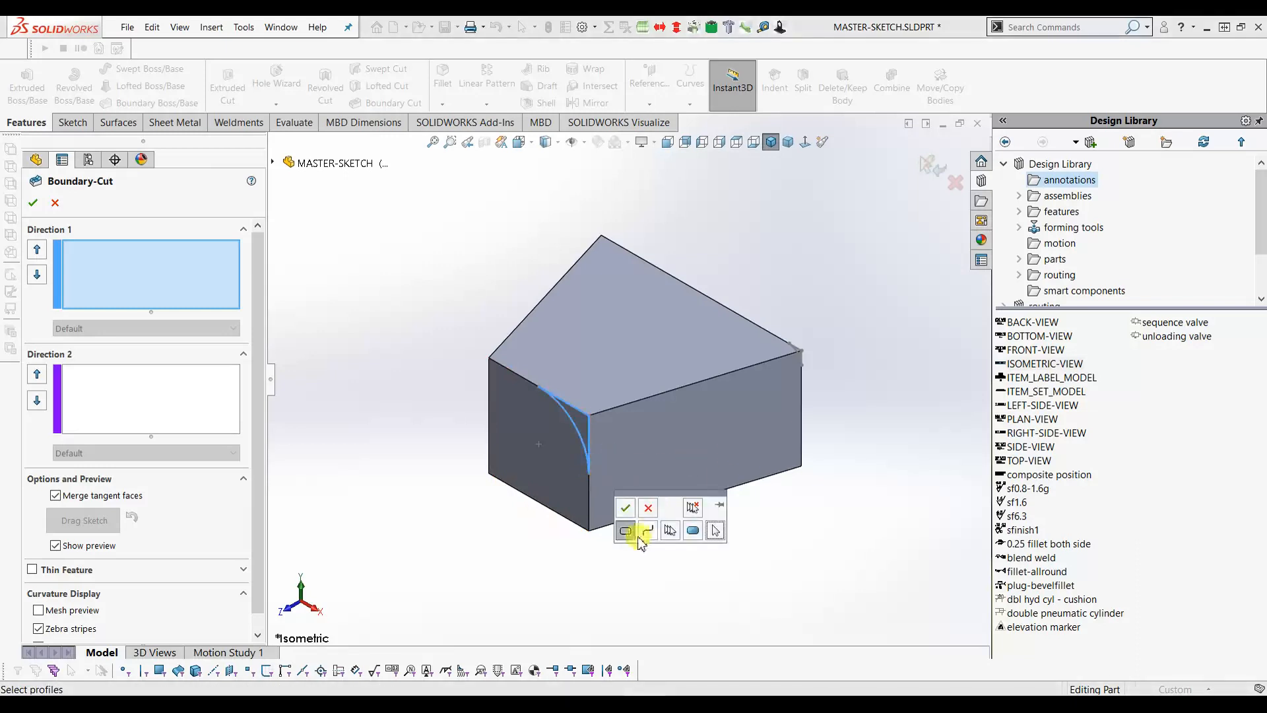
left_click(626, 508)
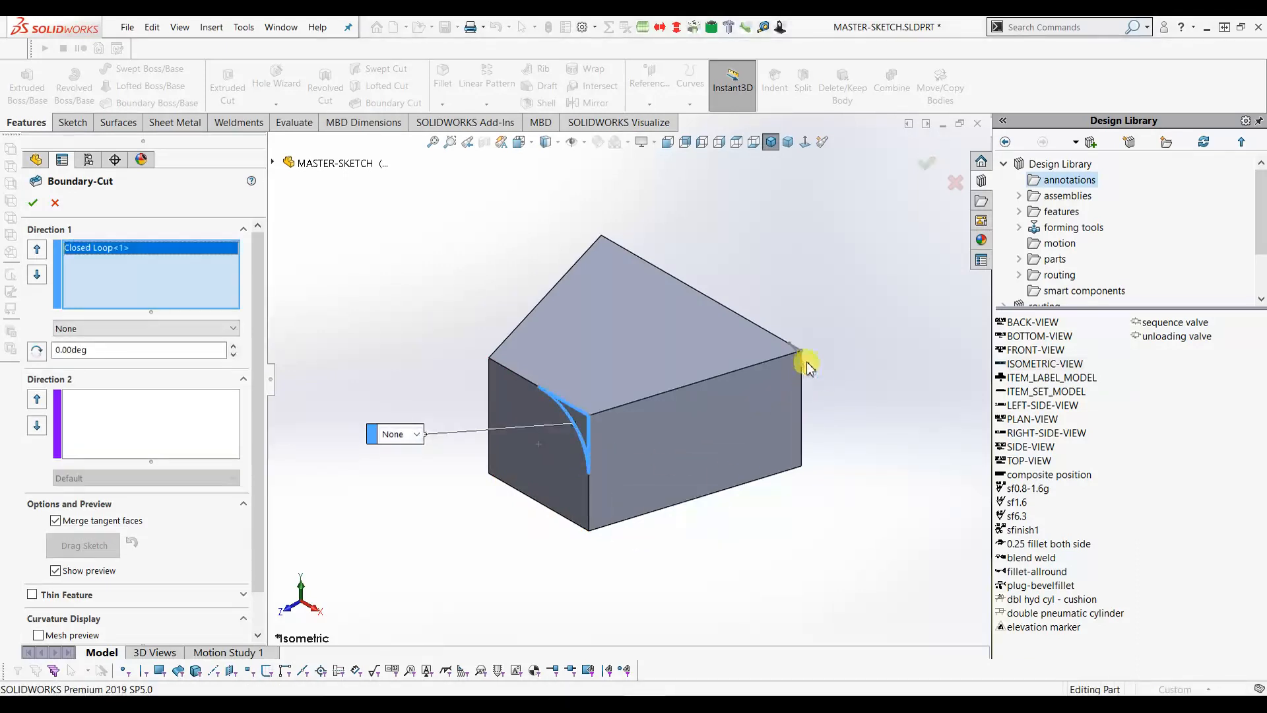
left_click(801, 361)
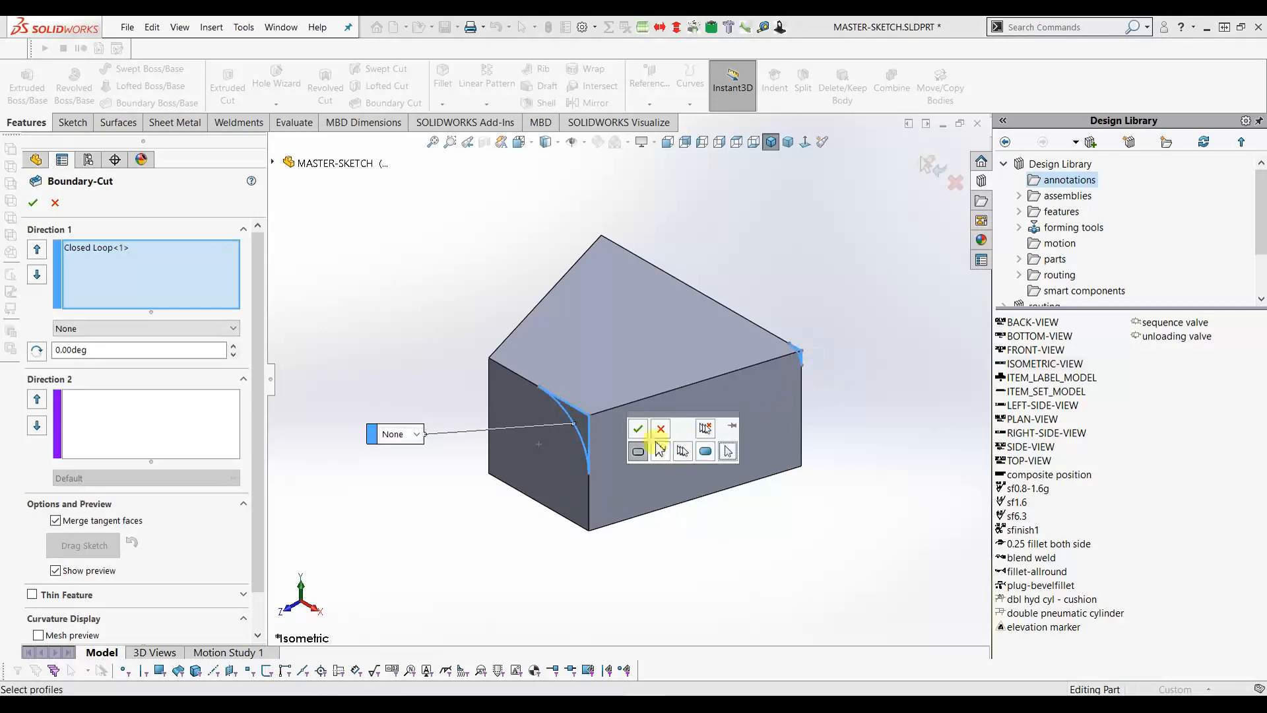
left_click(640, 434)
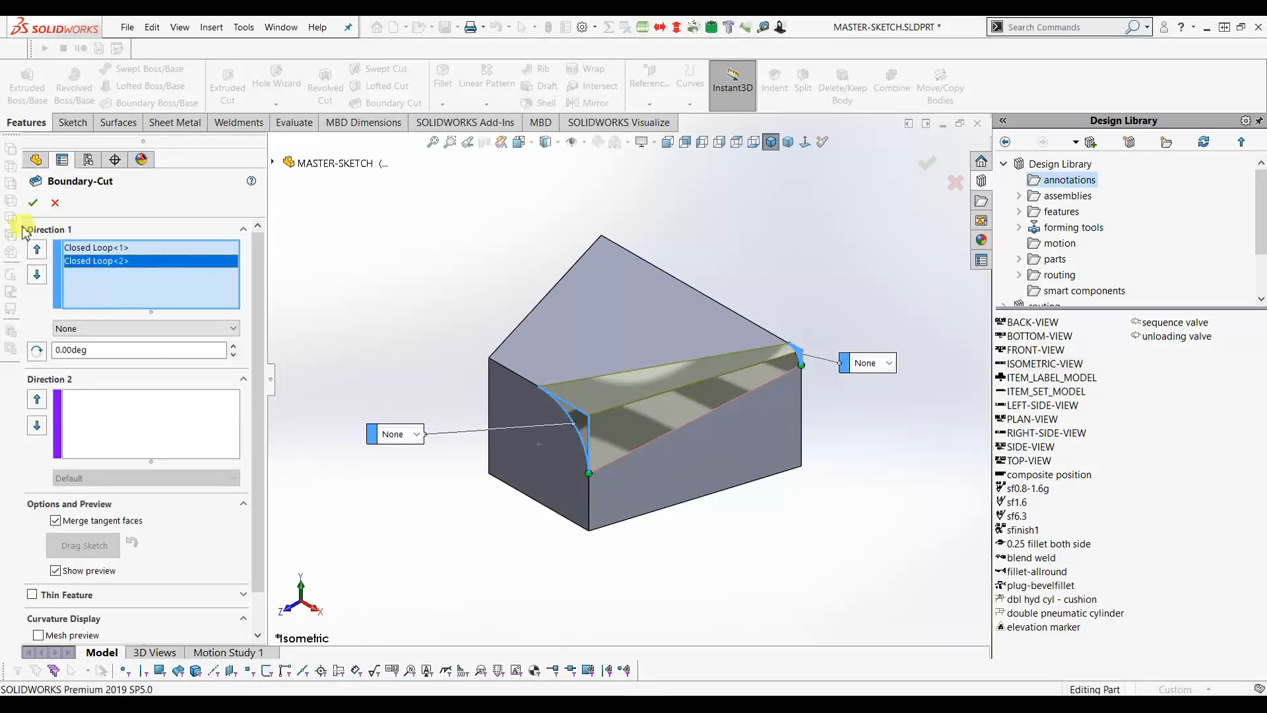
left_click(32, 206)
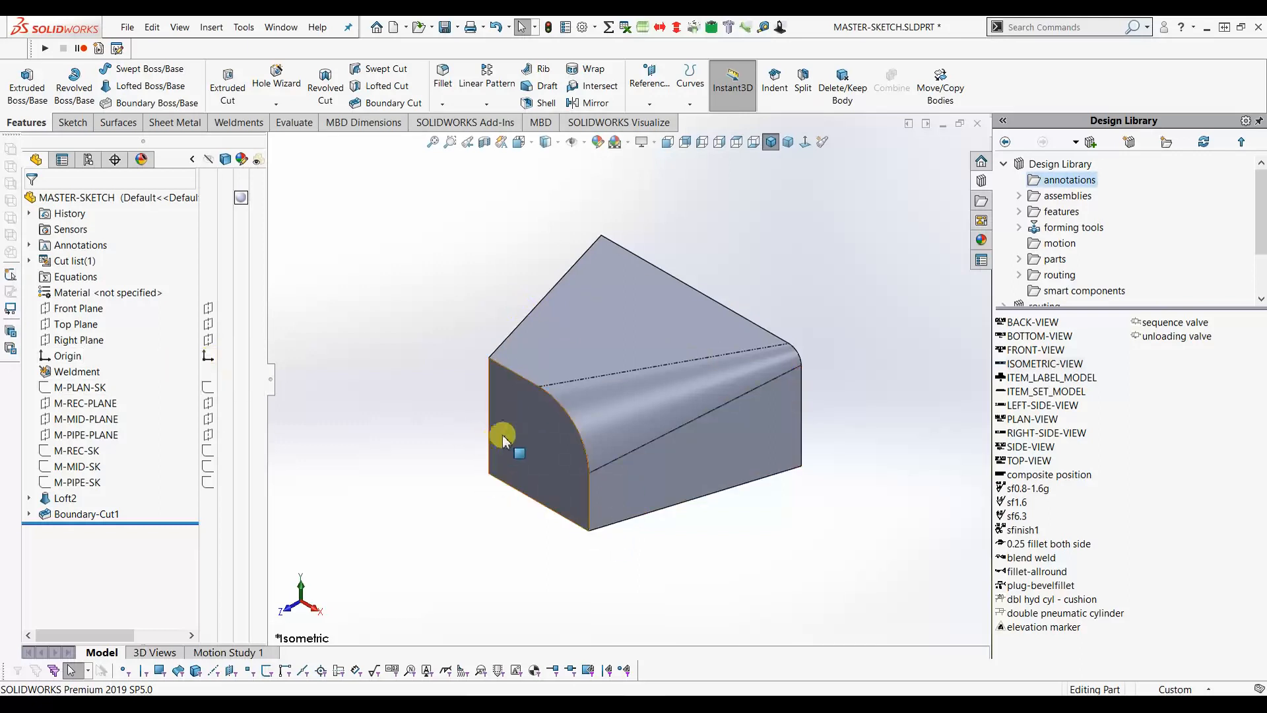
- Mirror Boundary-Cut1 about the Right Plane to create Mirror1
left_click(79, 340)
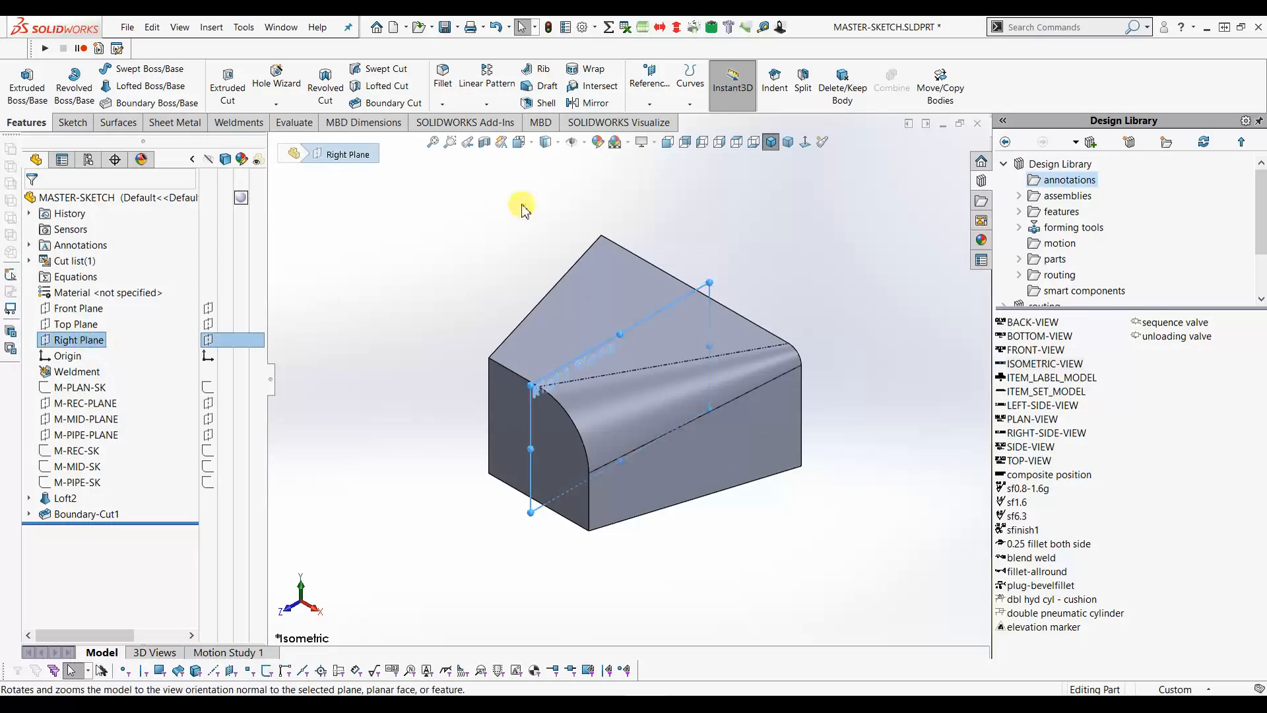
left_click(588, 107)
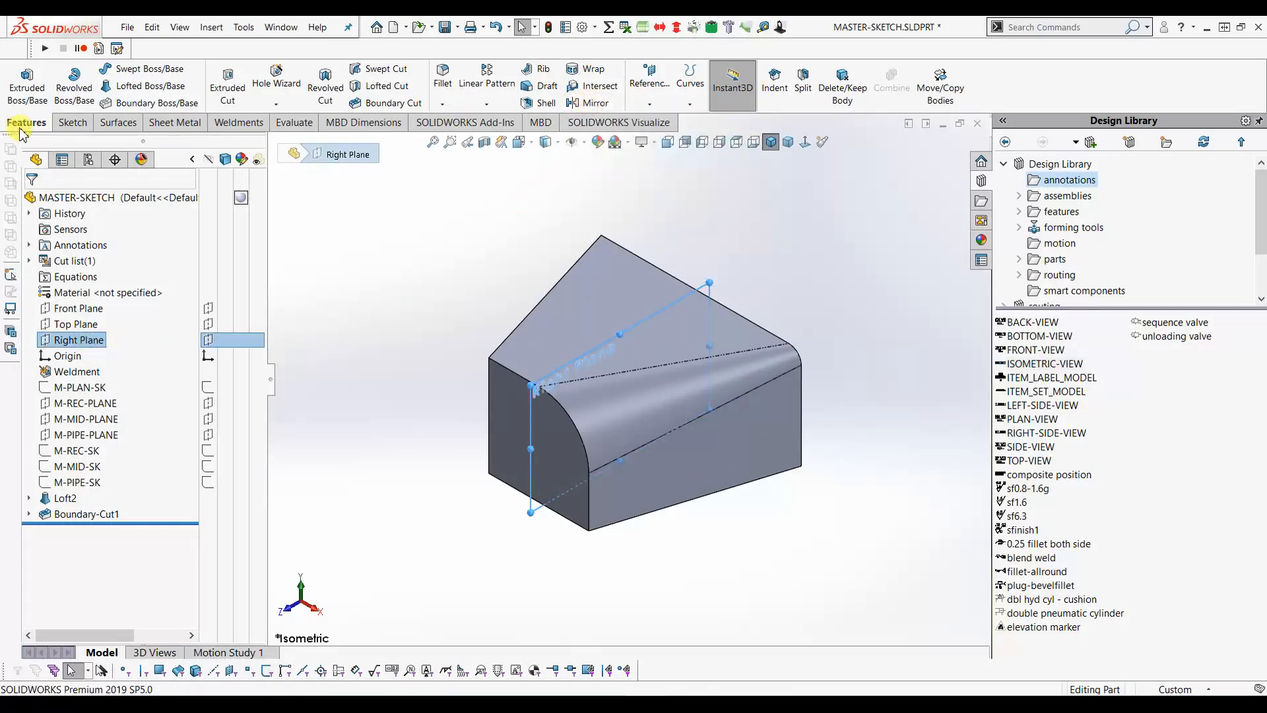
left_click(590, 107)
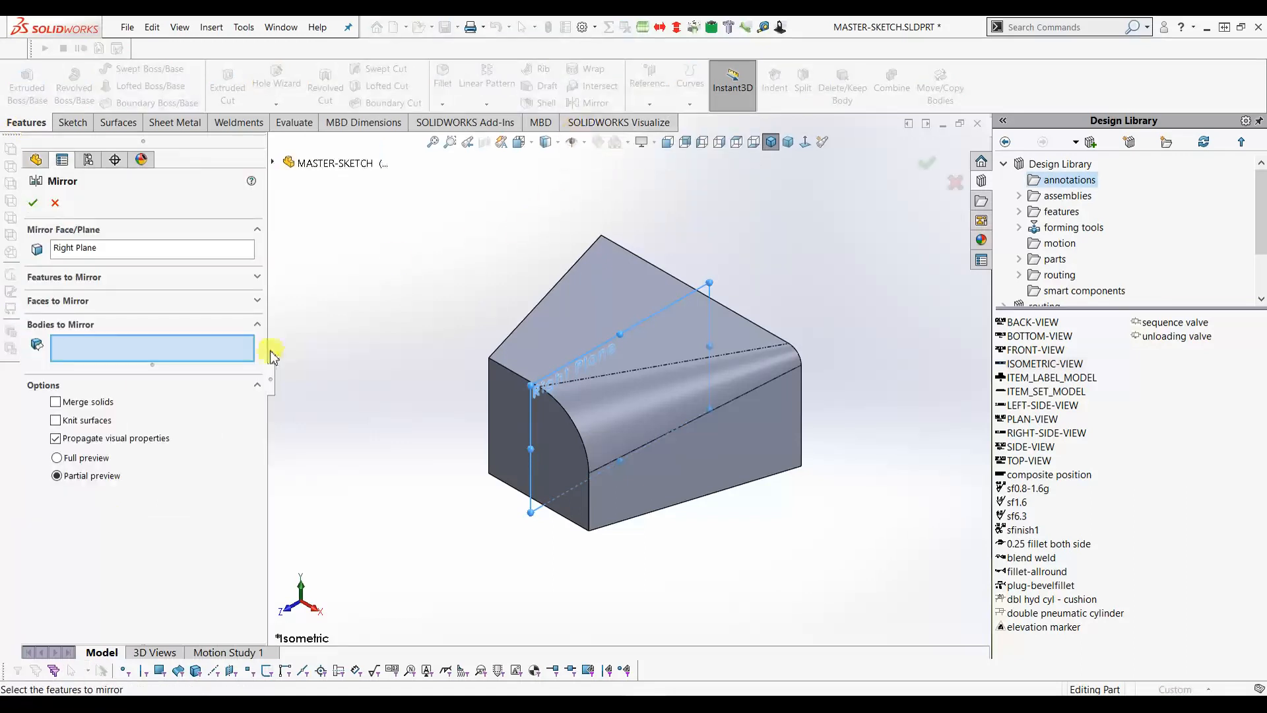
left_click(99, 283)
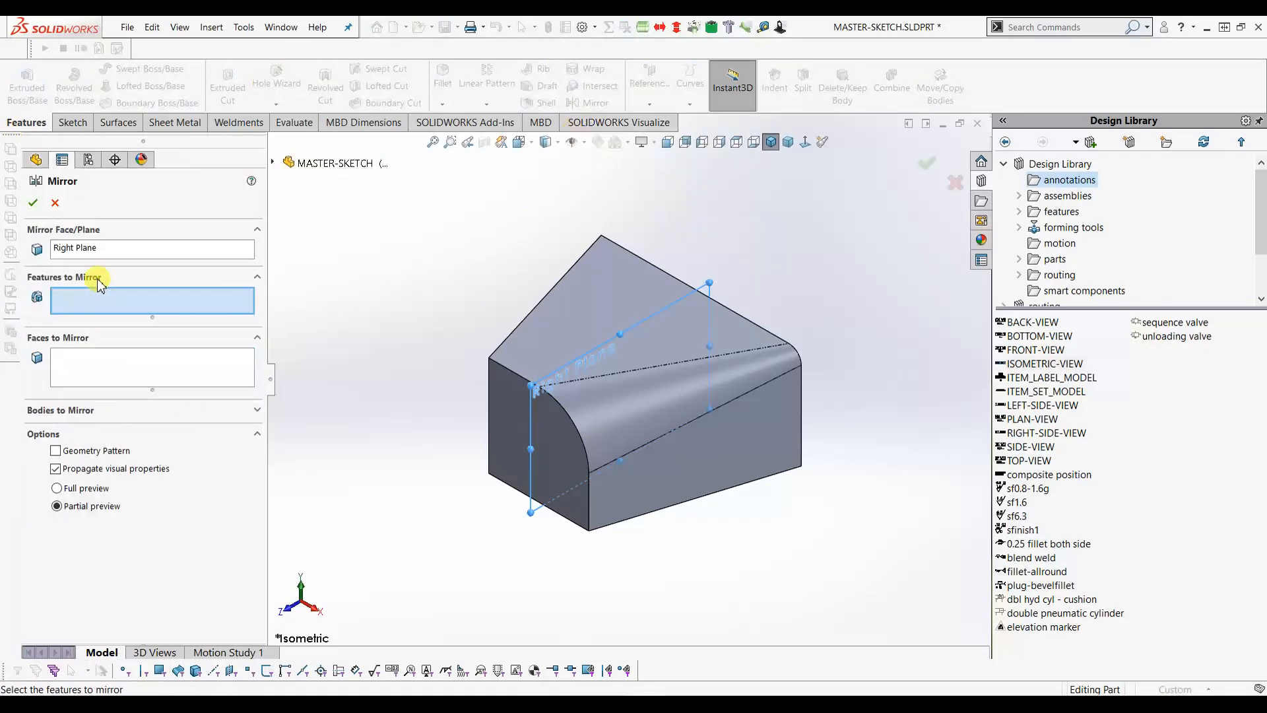
left_click(645, 412)
left_click(33, 203)
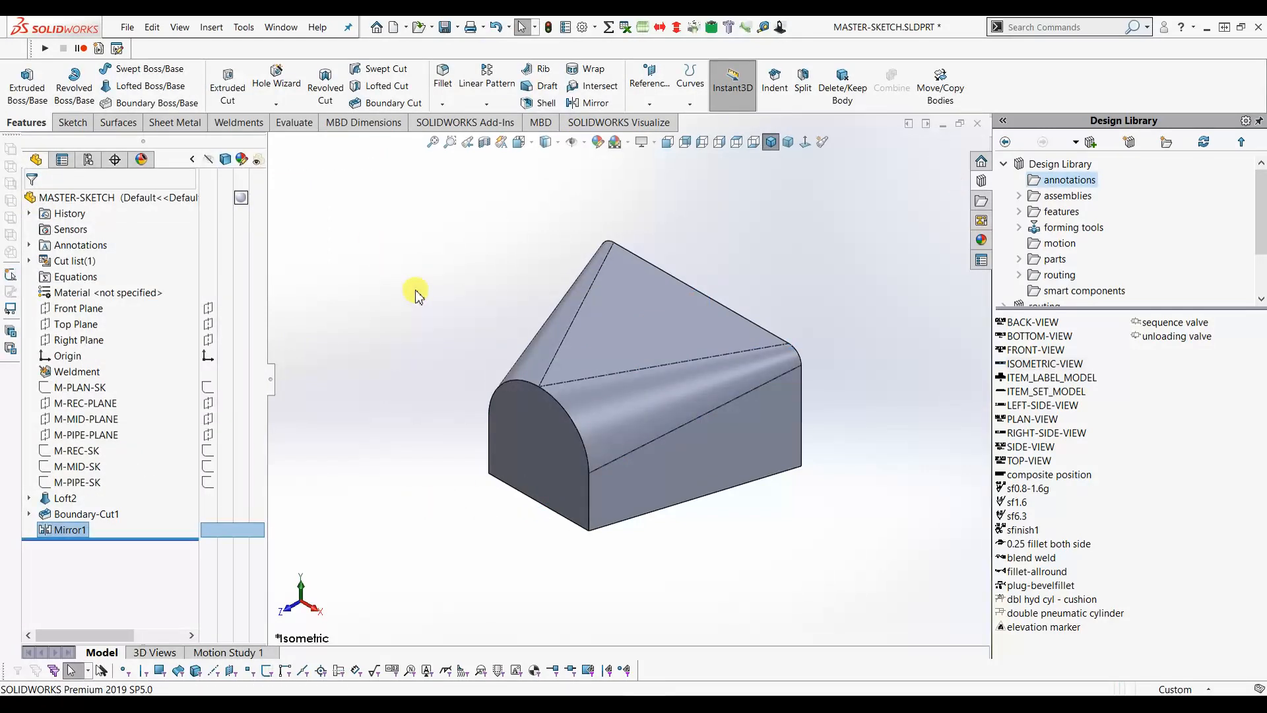
- Mirror Mirror1 about the Top Plane, rounding the remaining edges as Mirror2
left_click(88, 327)
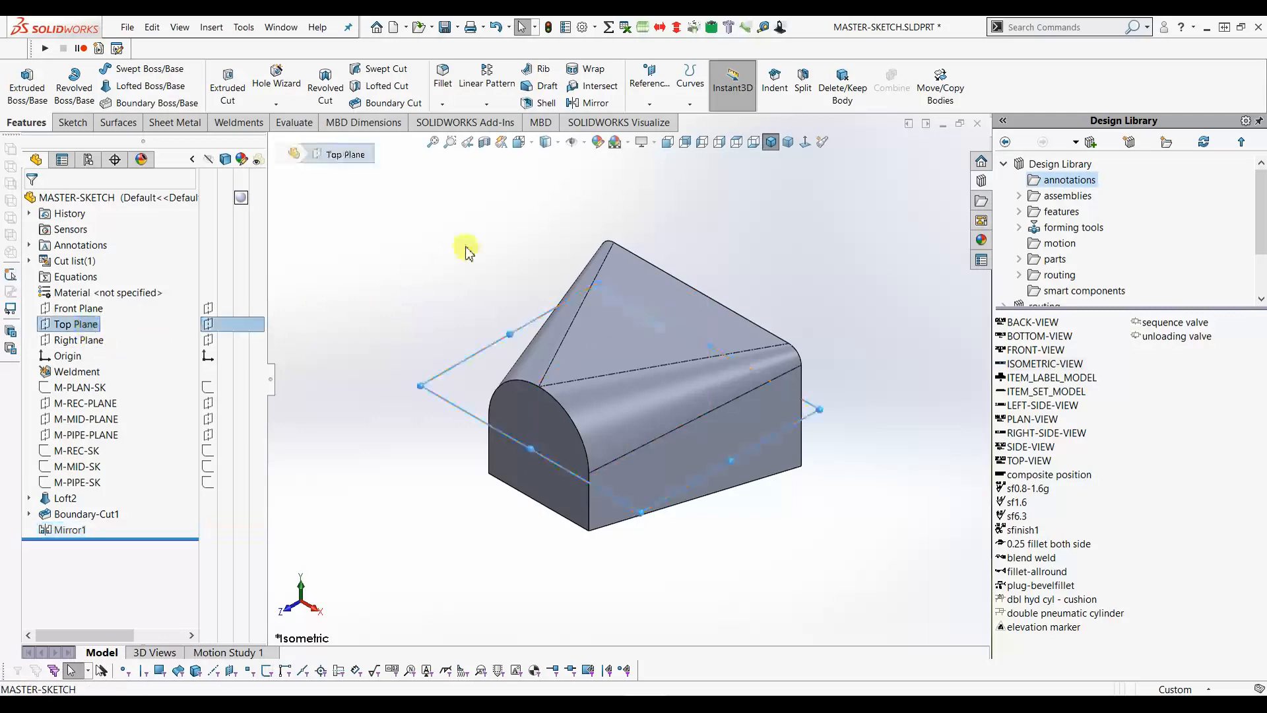
left_click(595, 103)
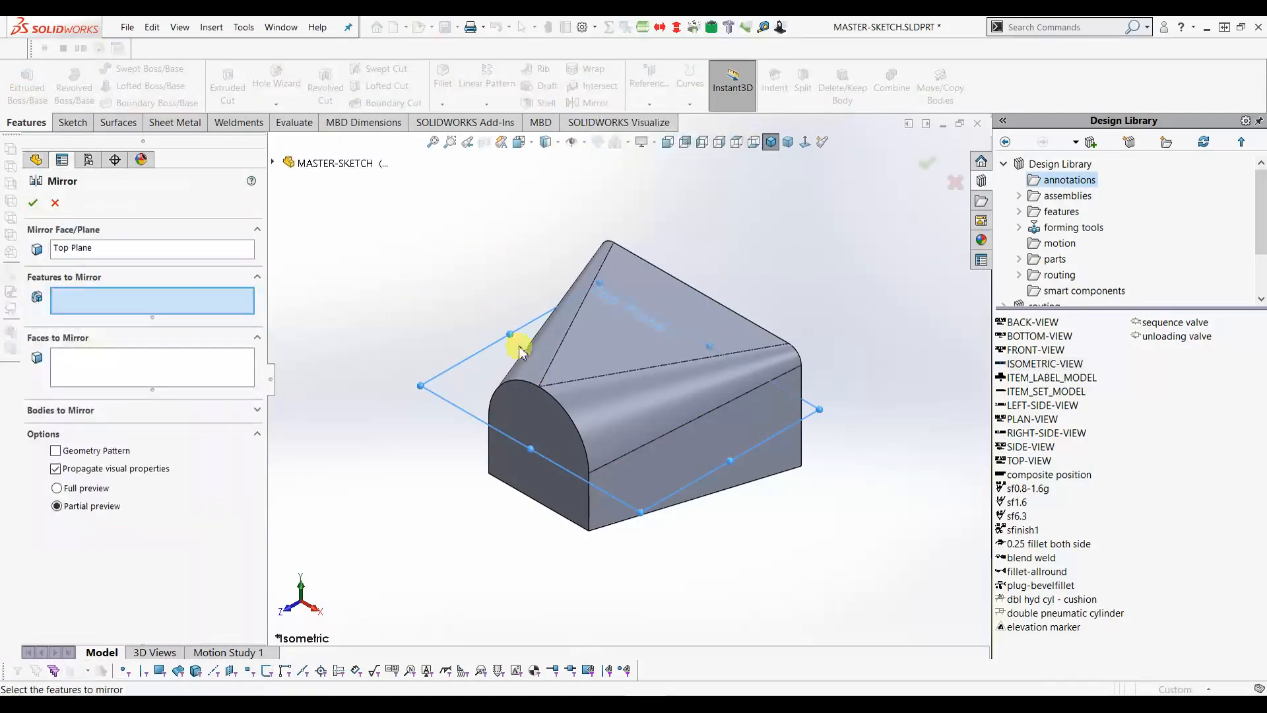
left_click(534, 427)
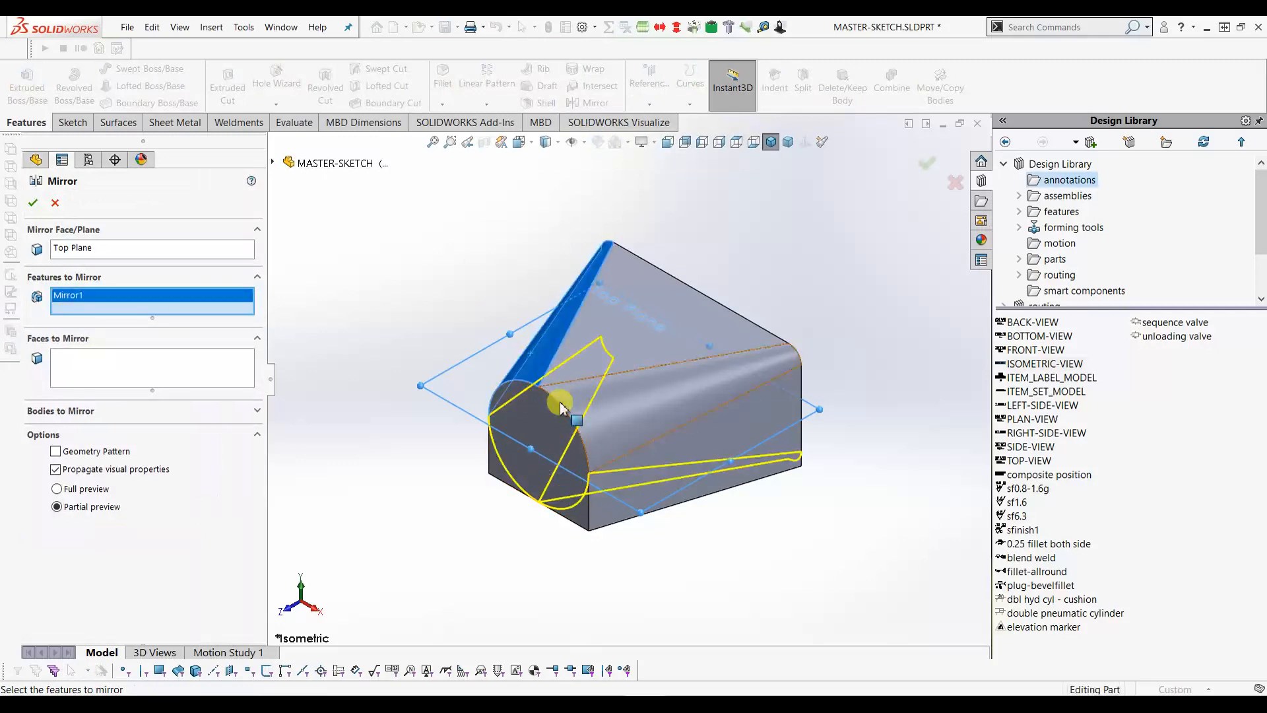
left_click(32, 204)
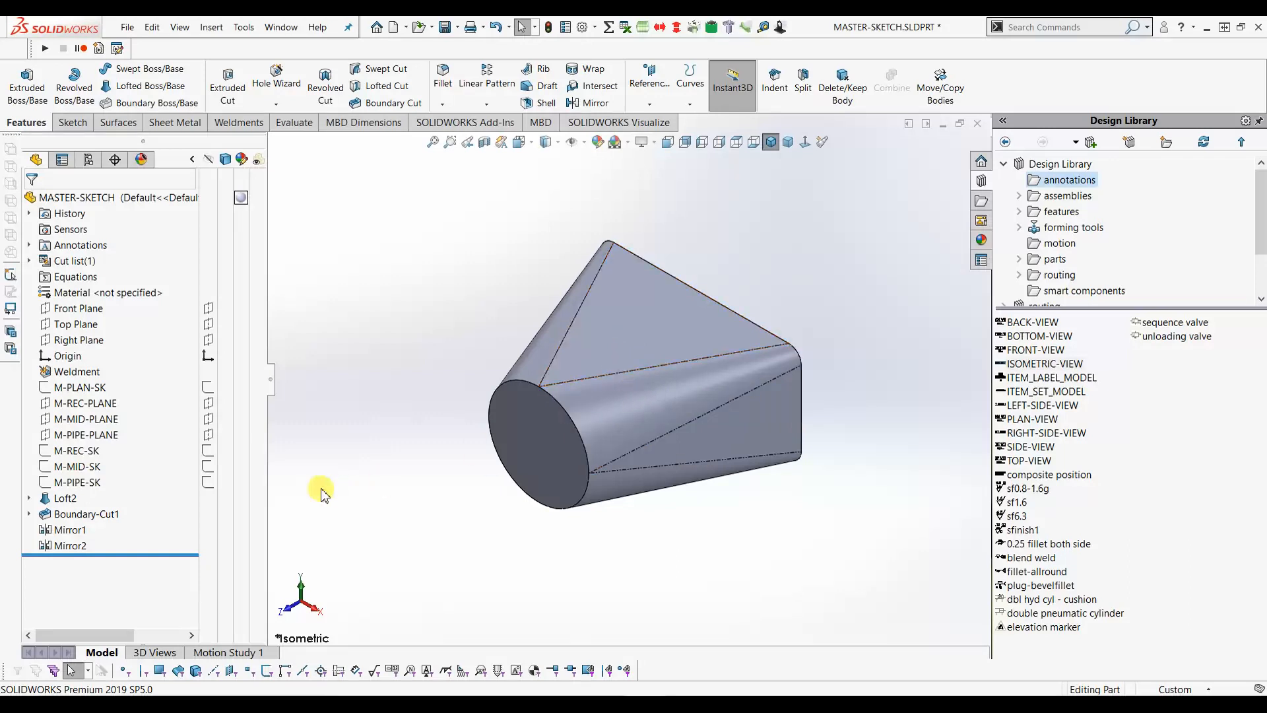
left_click(86, 389)
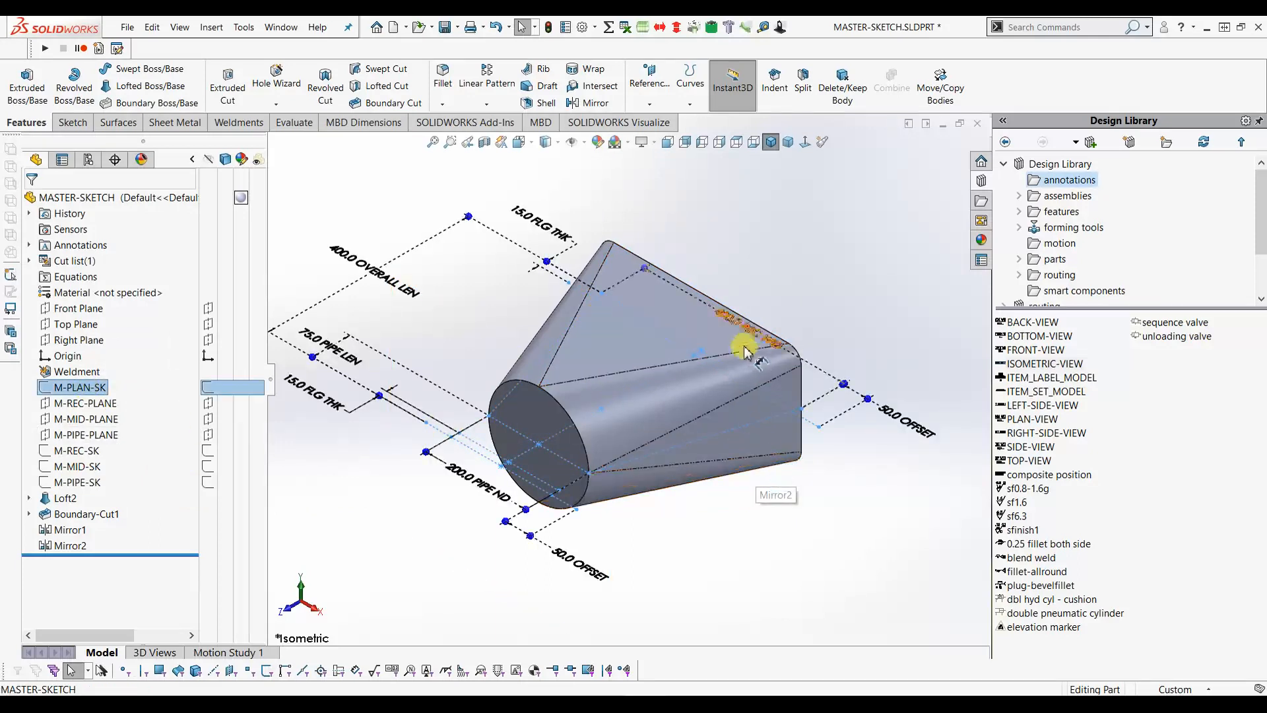
left_click_drag(739, 318, 758, 293)
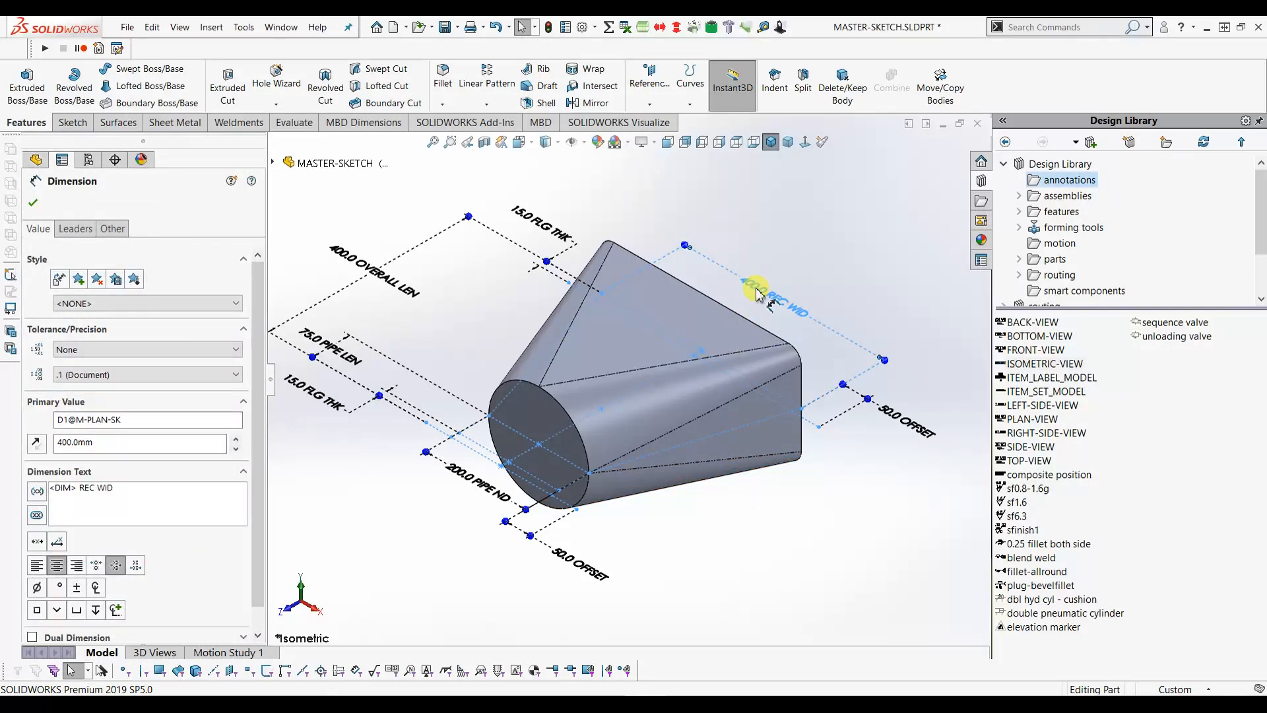
double_click(757, 294)
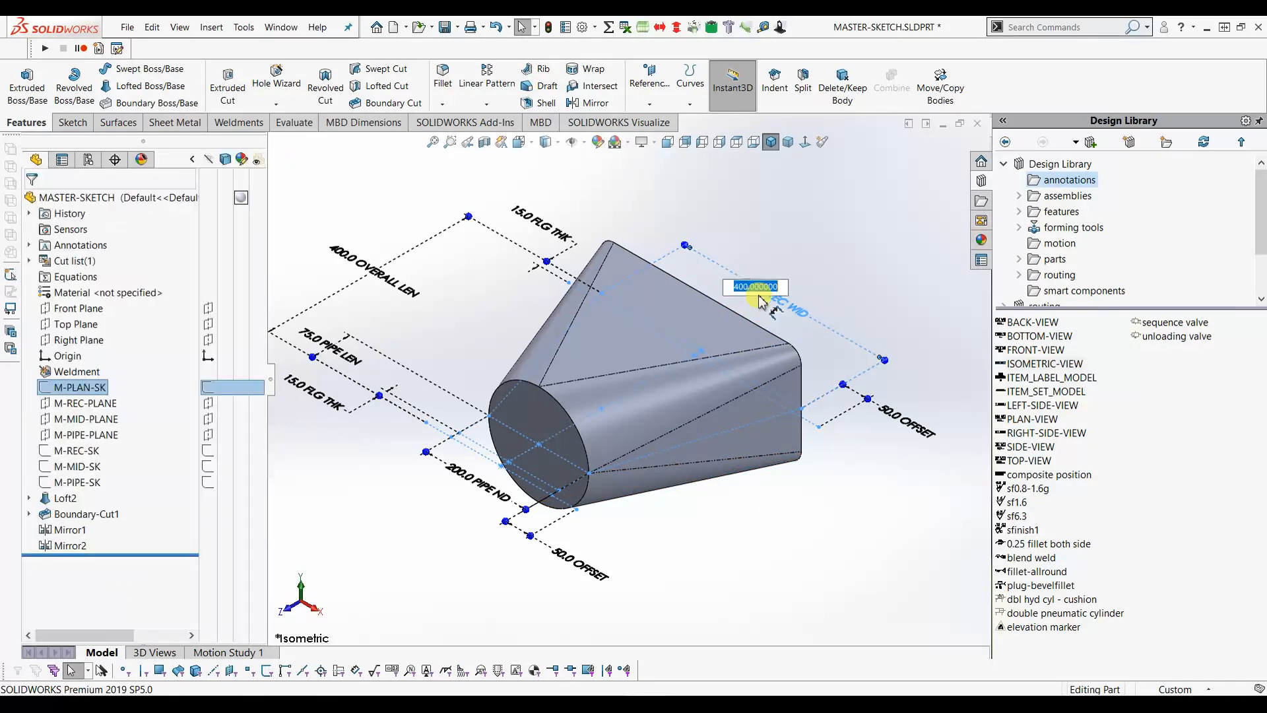
type("500")
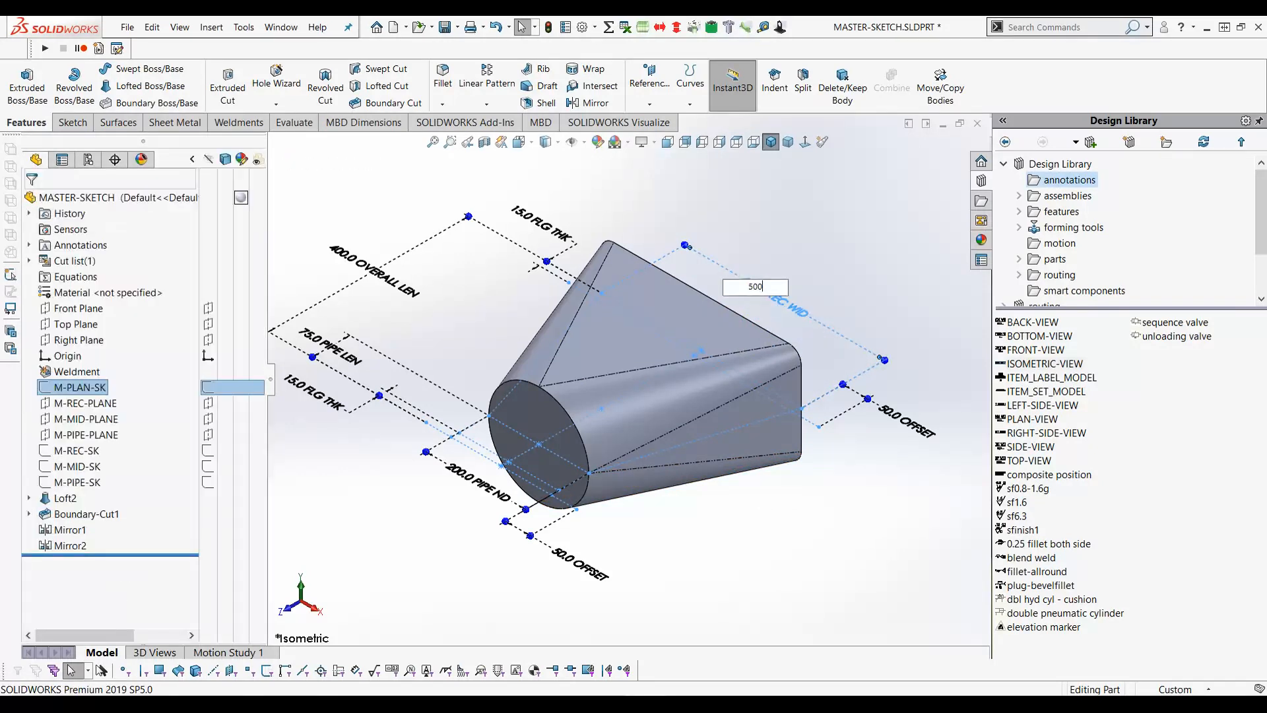
key("Return")
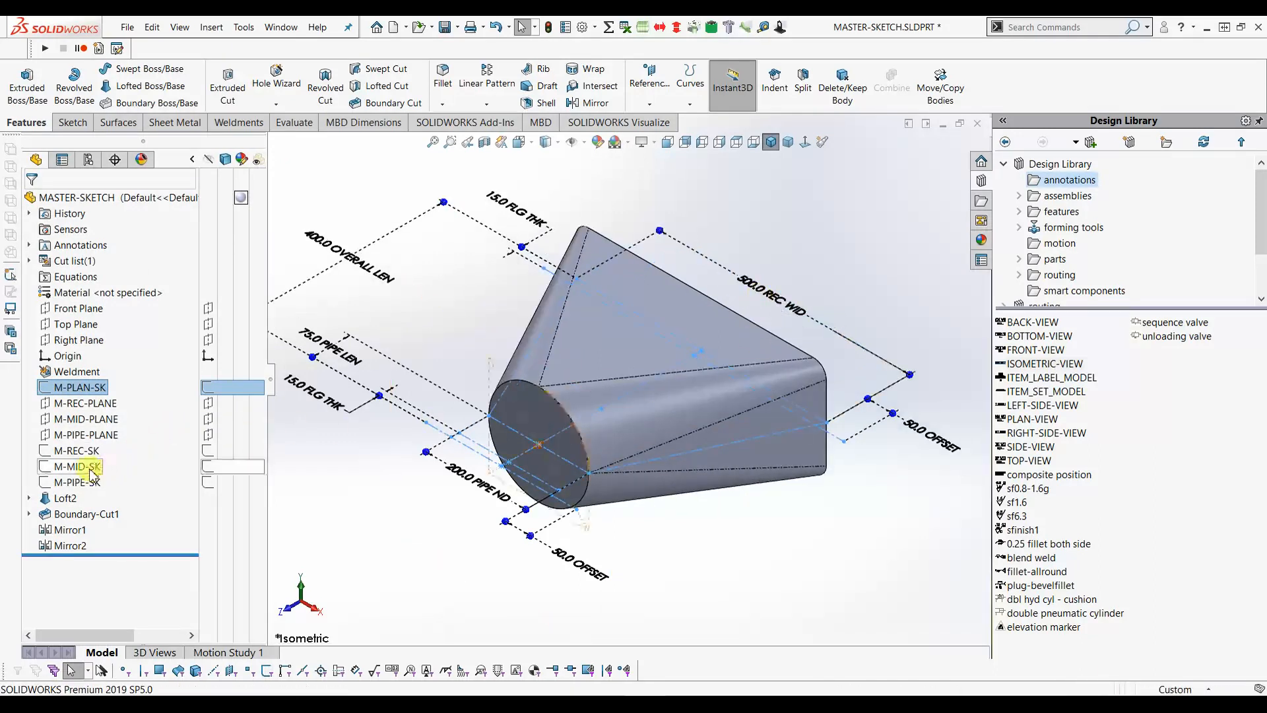
left_click(78, 451)
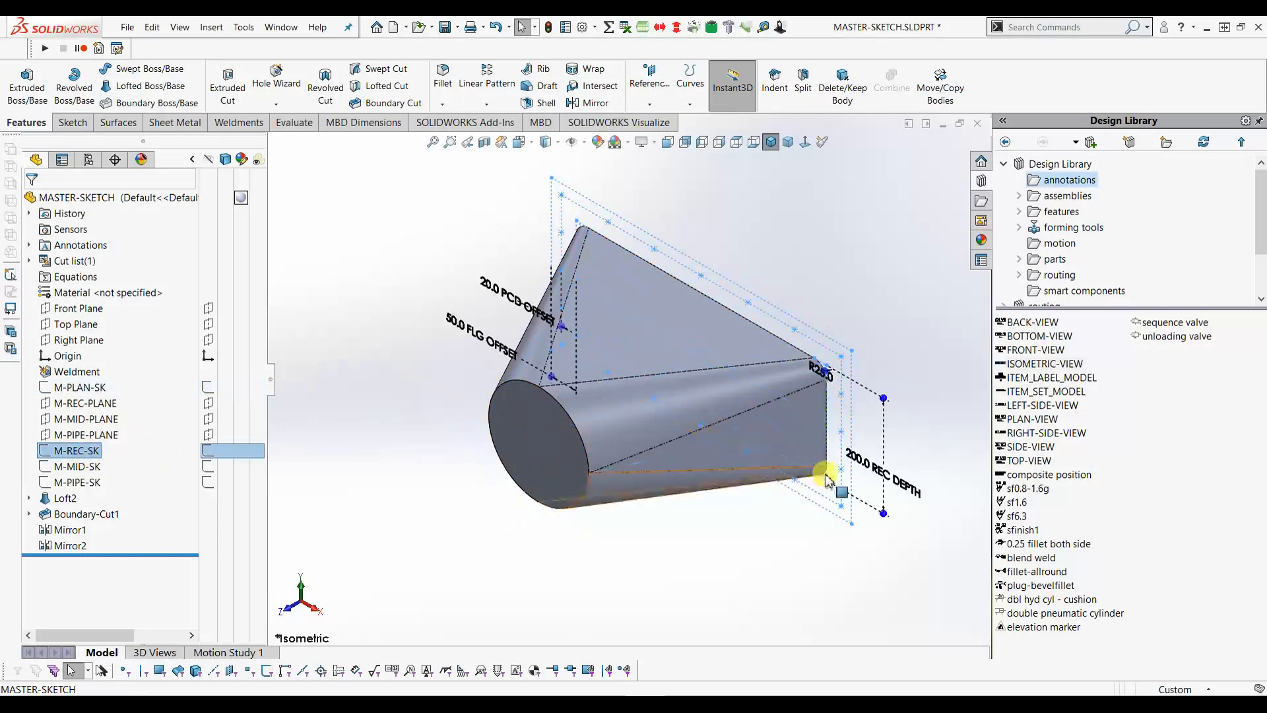
double_click(857, 468)
type("300")
key("Return")
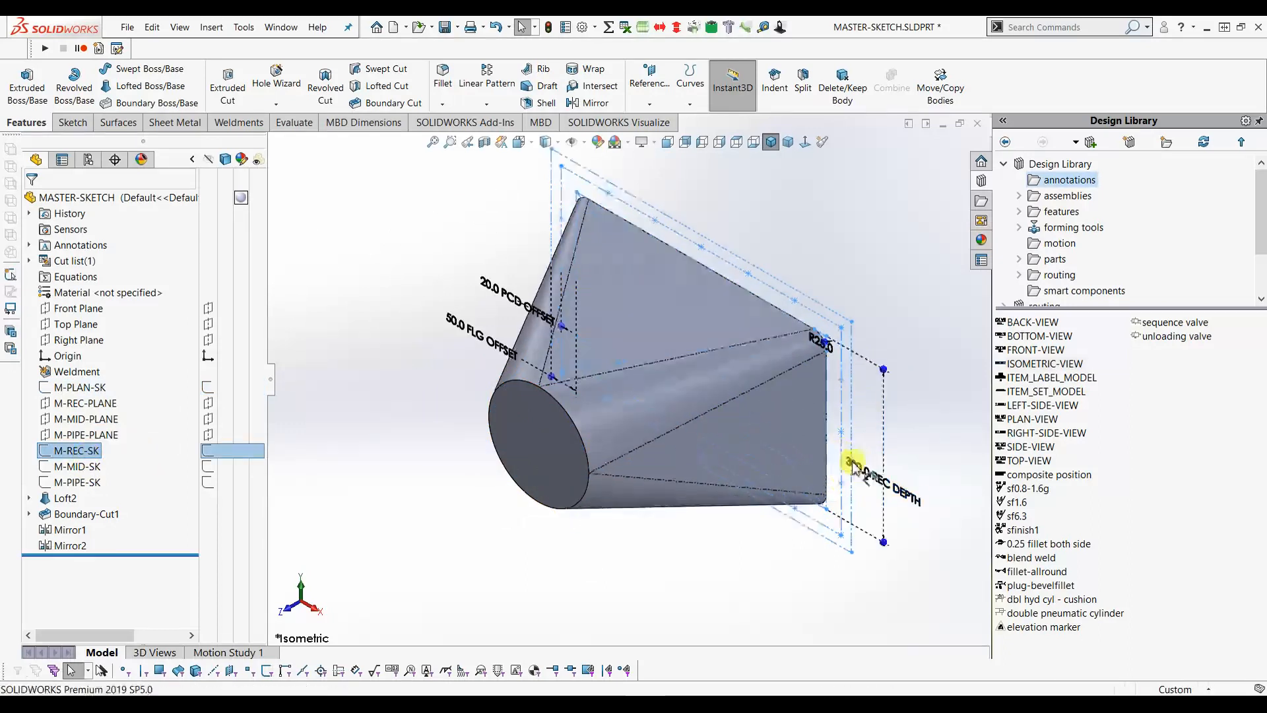
left_click(79, 387)
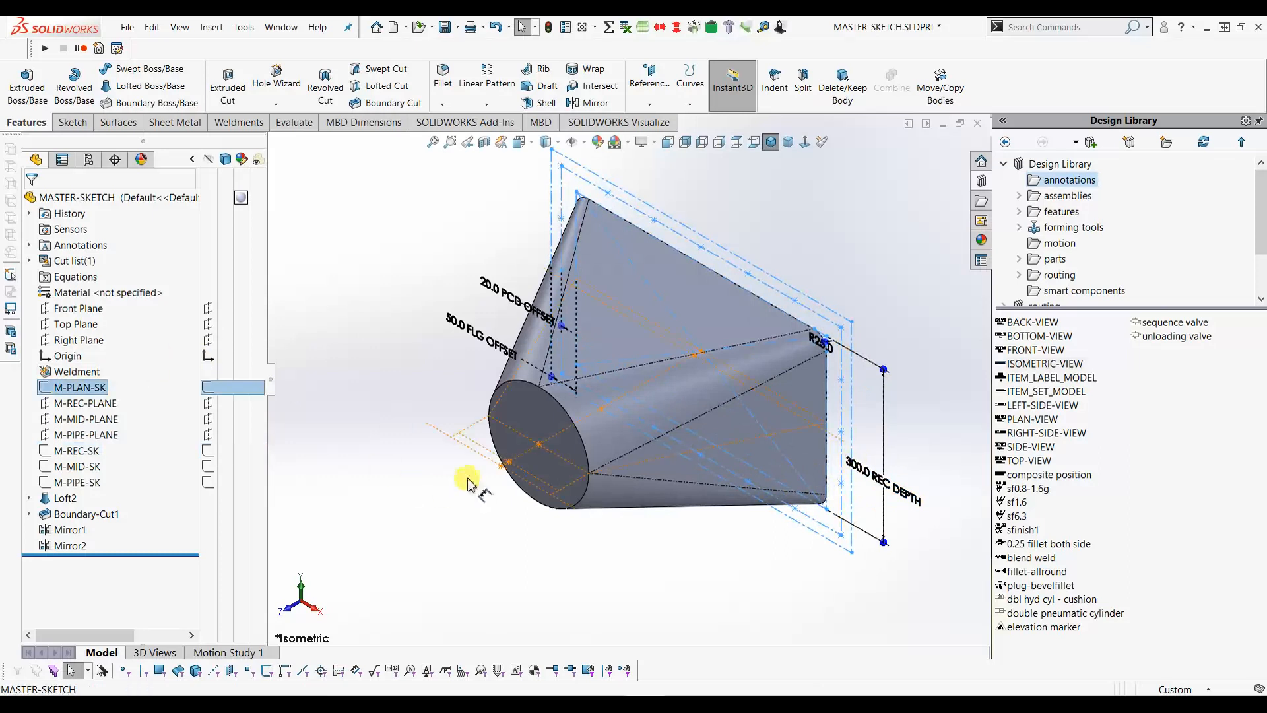
double_click(455, 476)
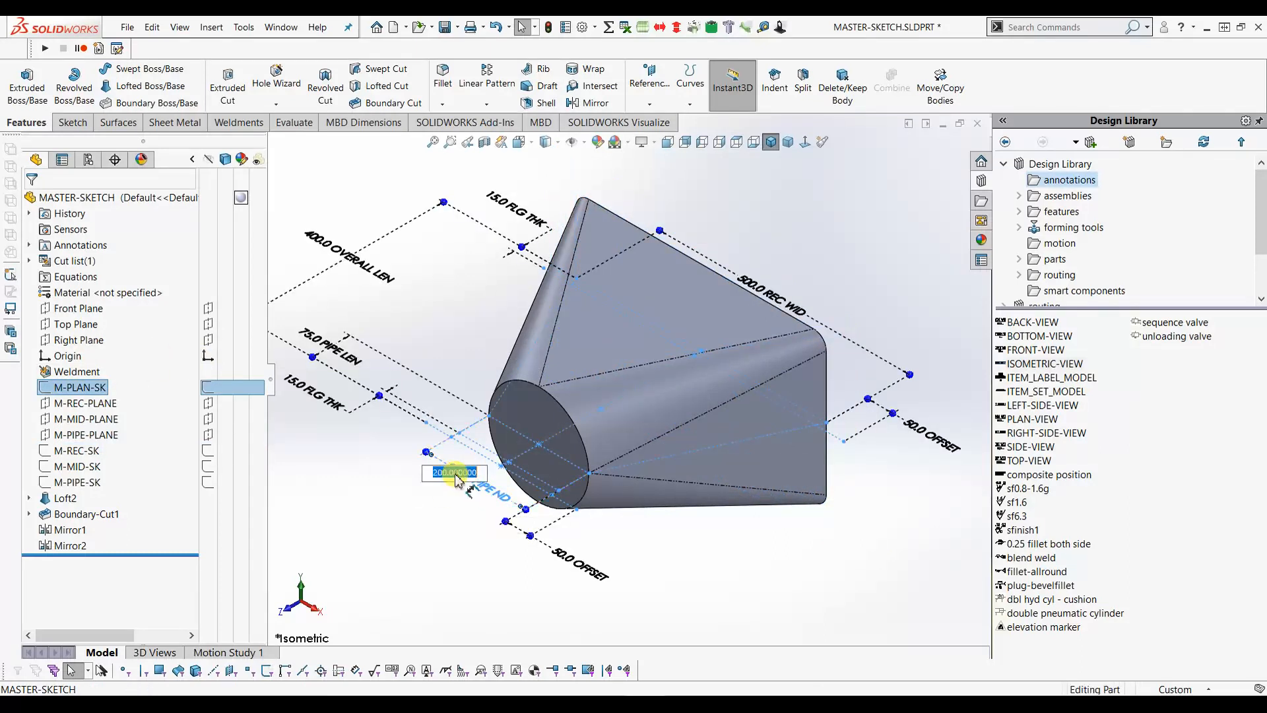
type("350")
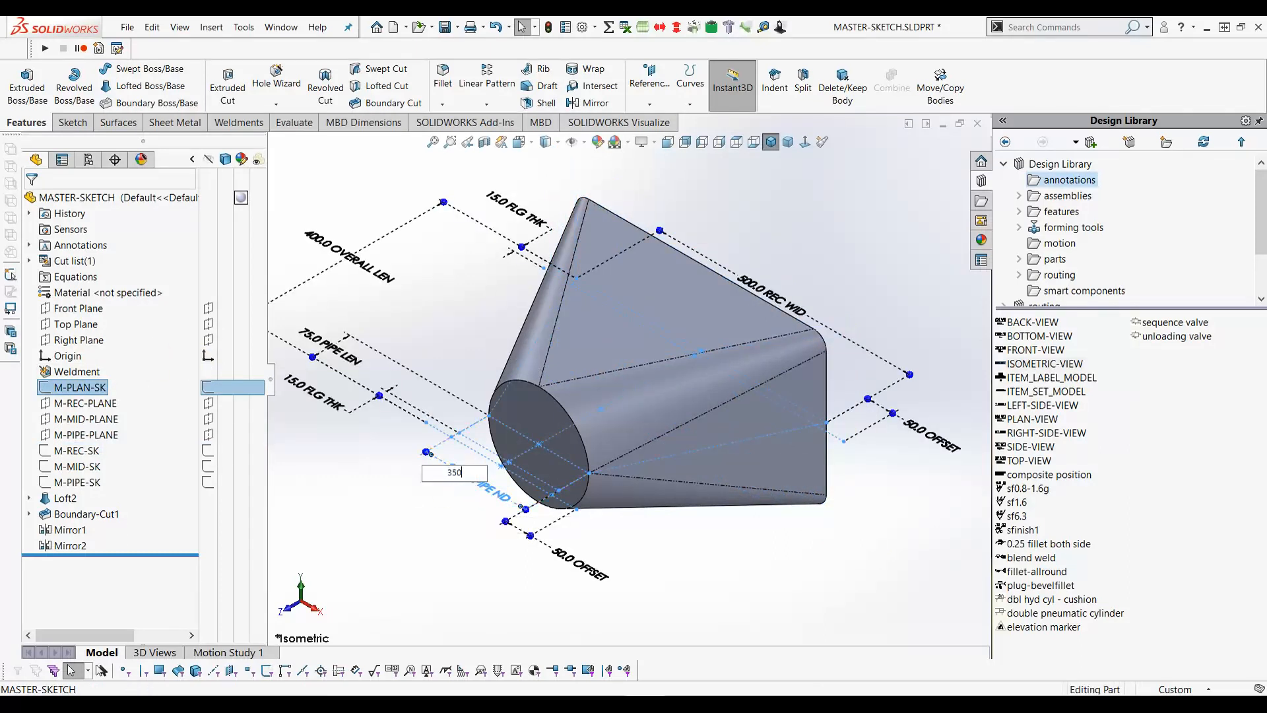
key("Return")
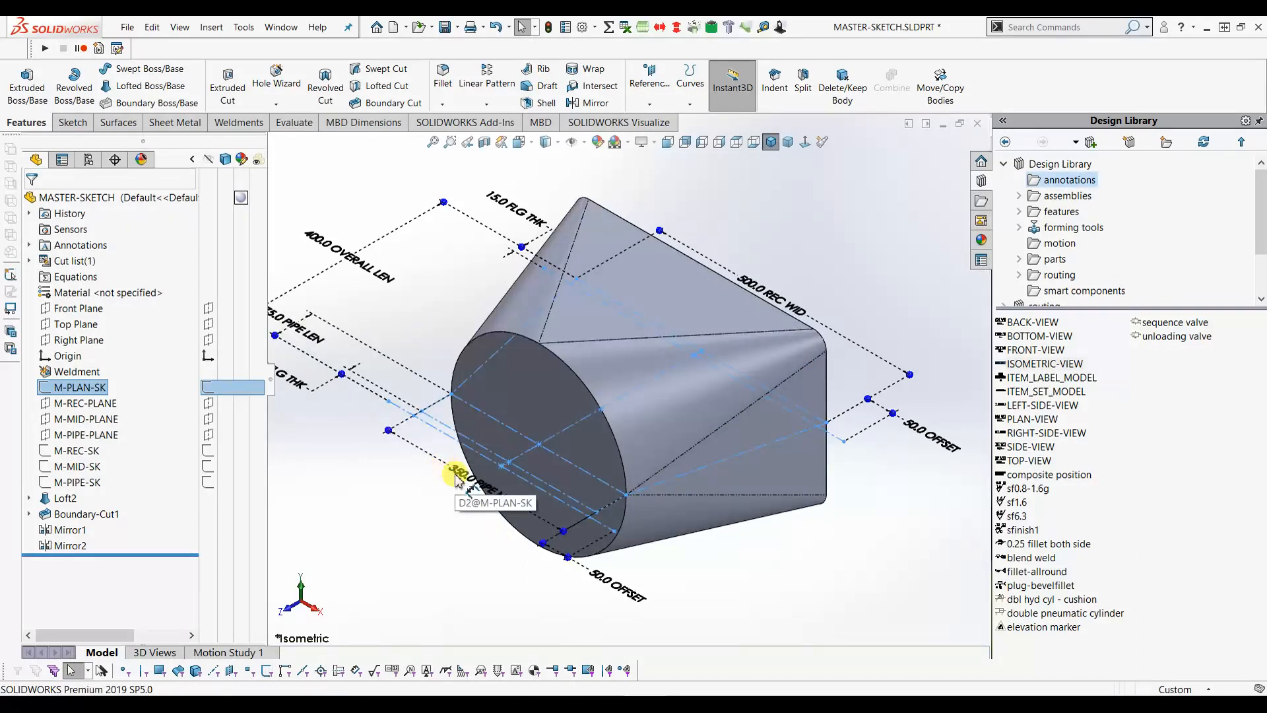
double_click(321, 246)
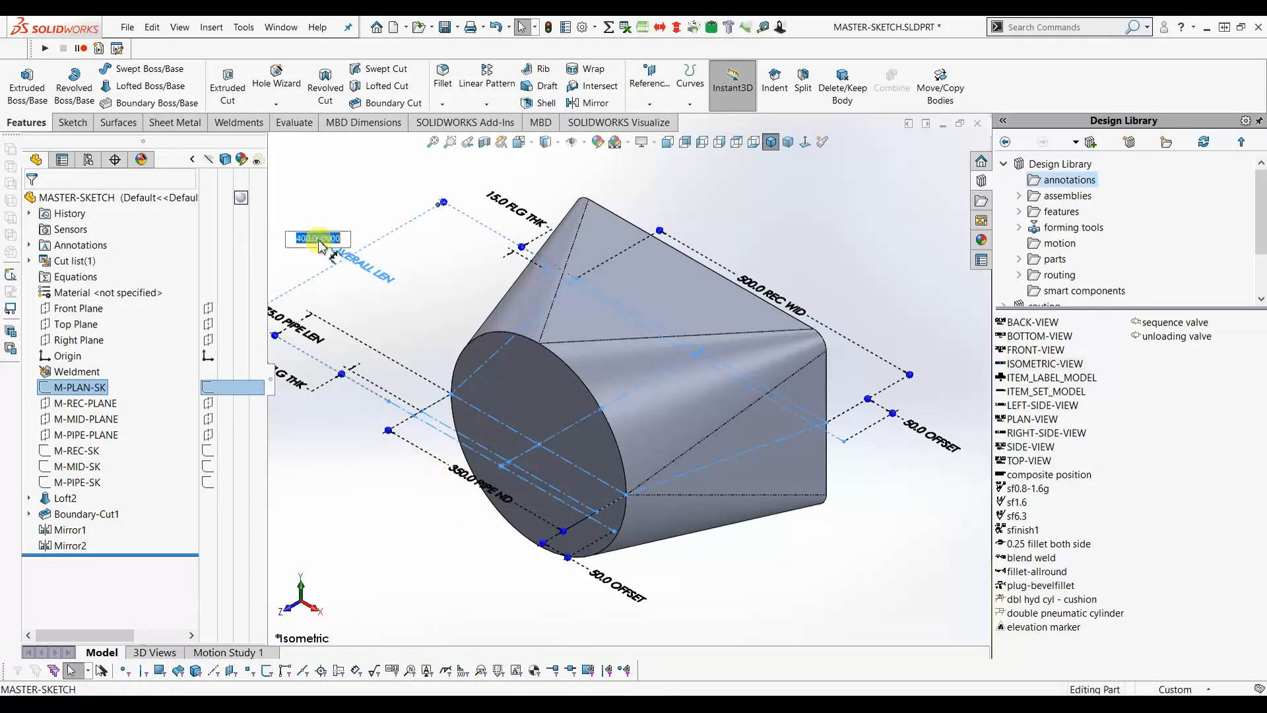
type("50")
key("Return")
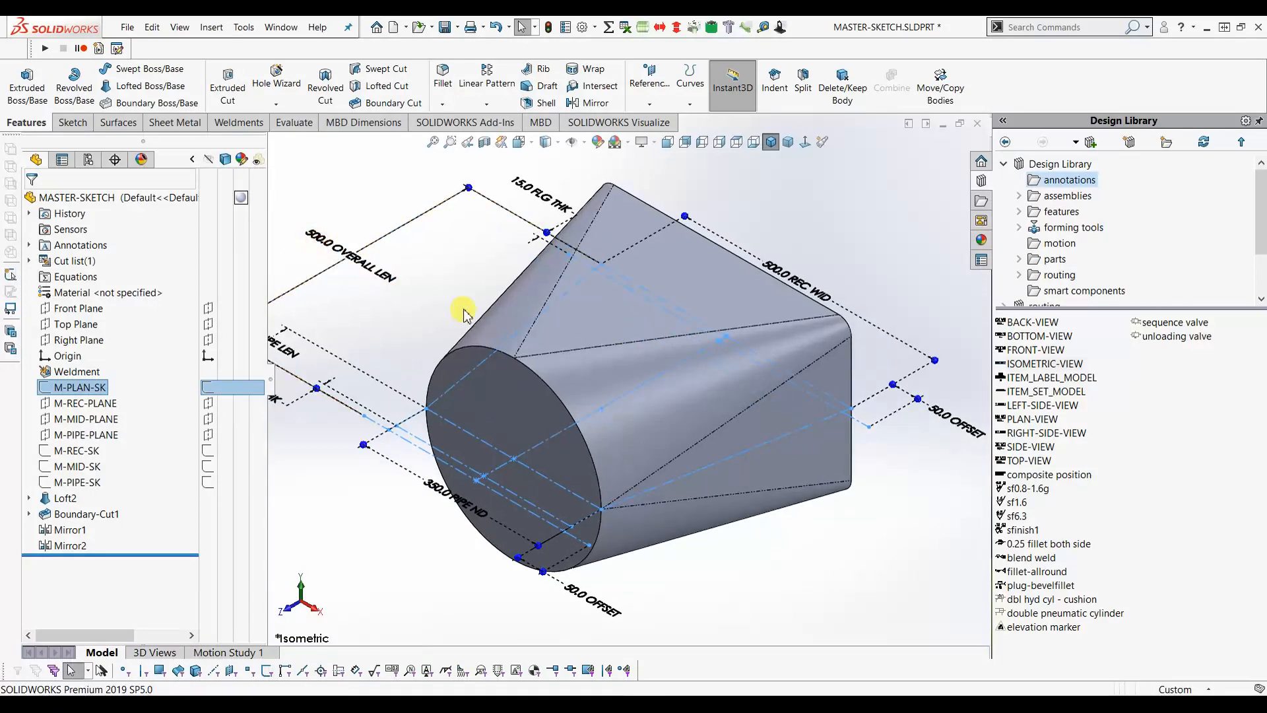
scroll(464, 315, "up", 3)
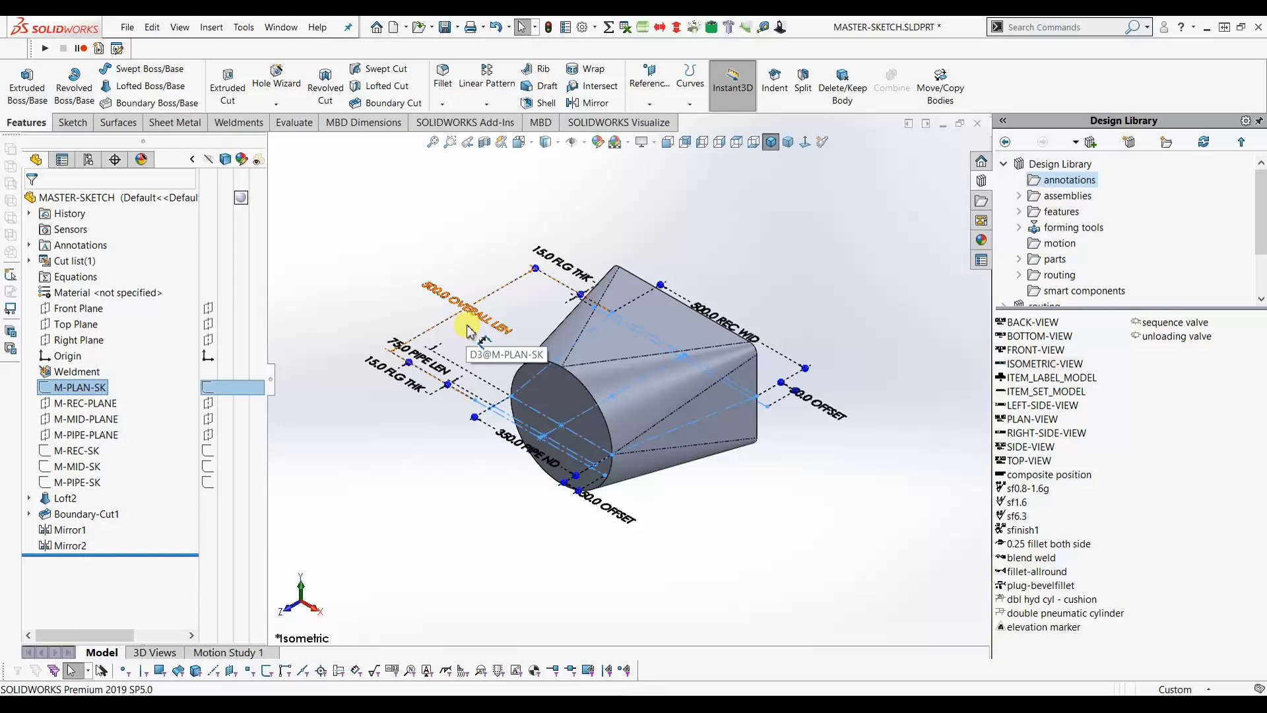
double_click(431, 295)
type("400")
key("Return")
double_click(697, 326)
type("400")
key("Return")
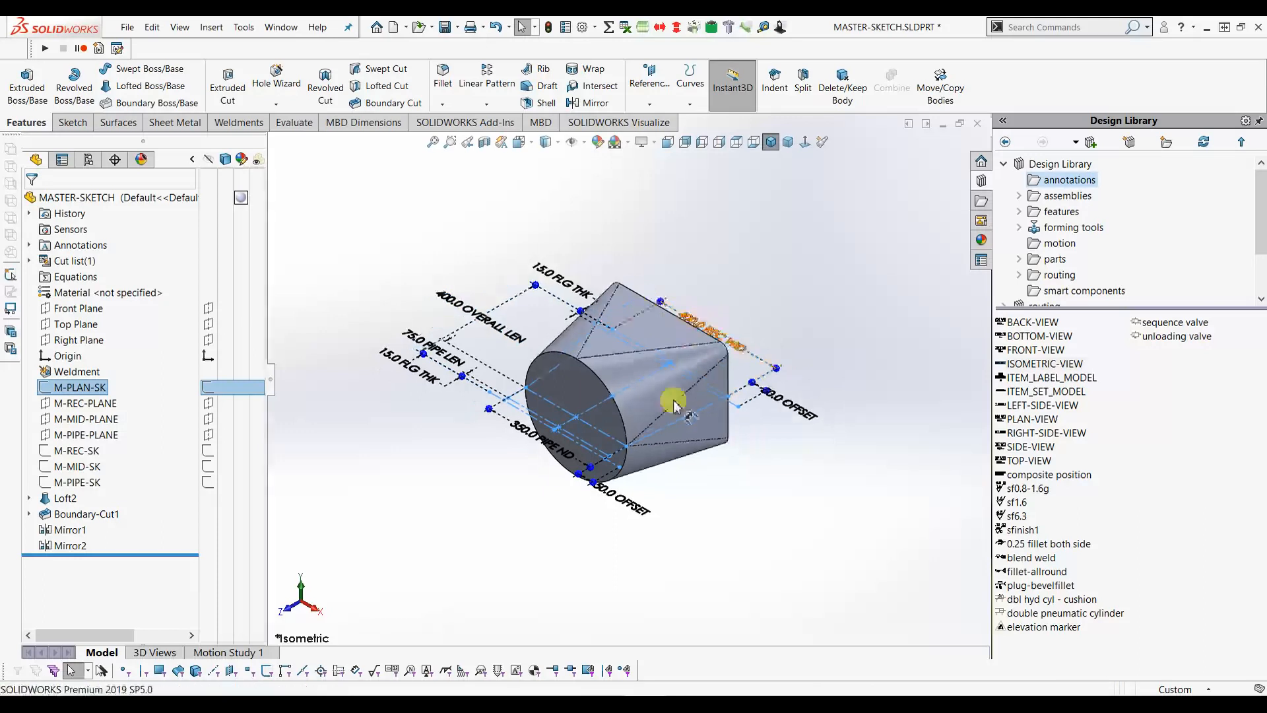
double_click(530, 441)
type("200")
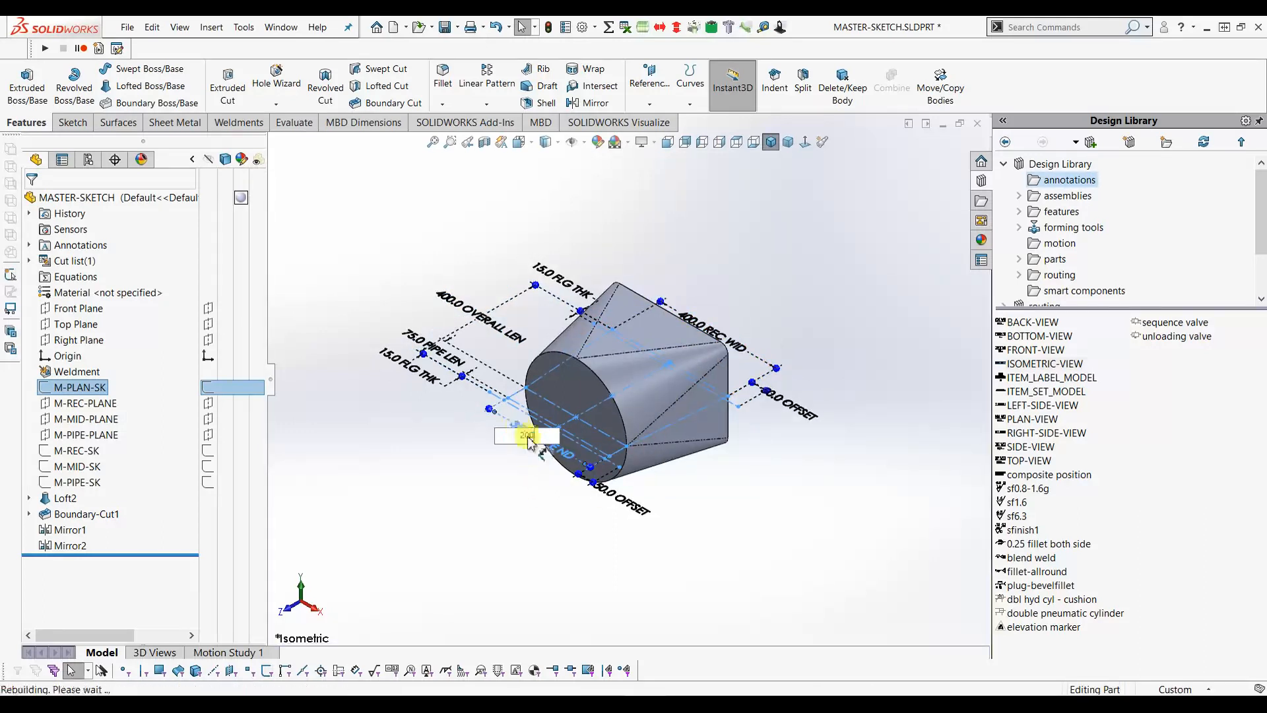
key("Return")
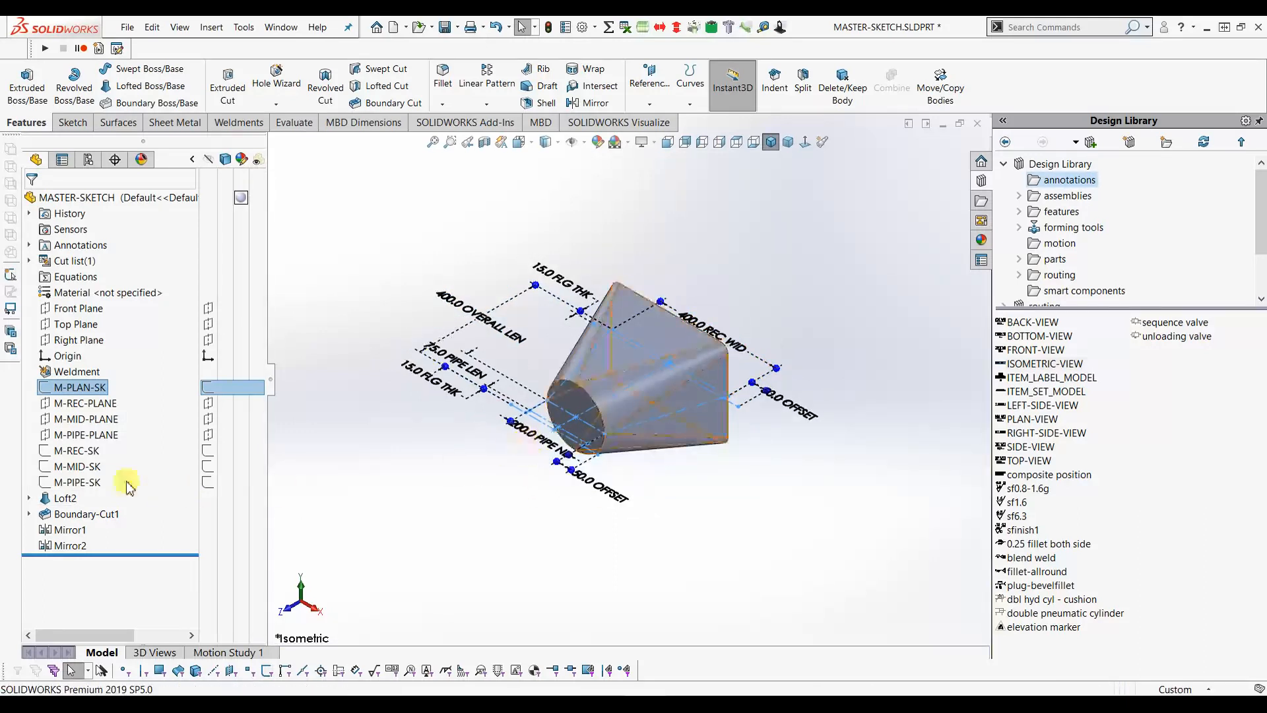
left_click(82, 467)
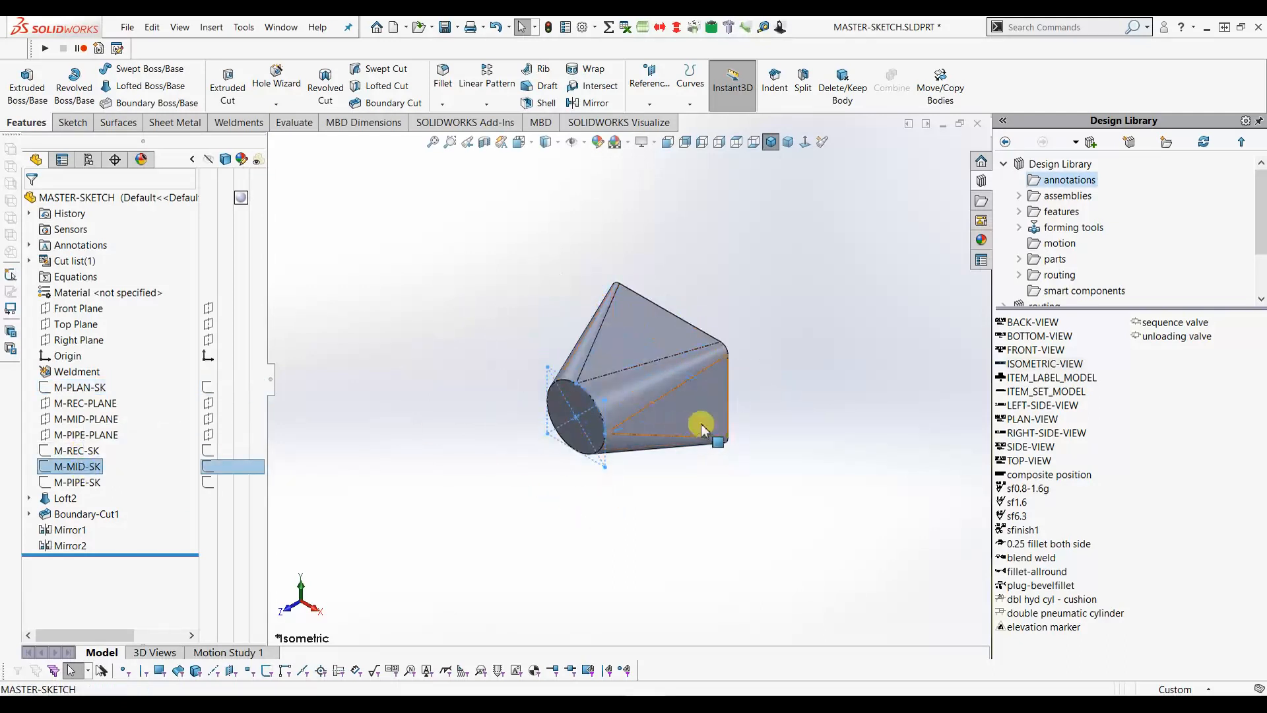
left_click(76, 451)
left_click(740, 432)
left_click(734, 424)
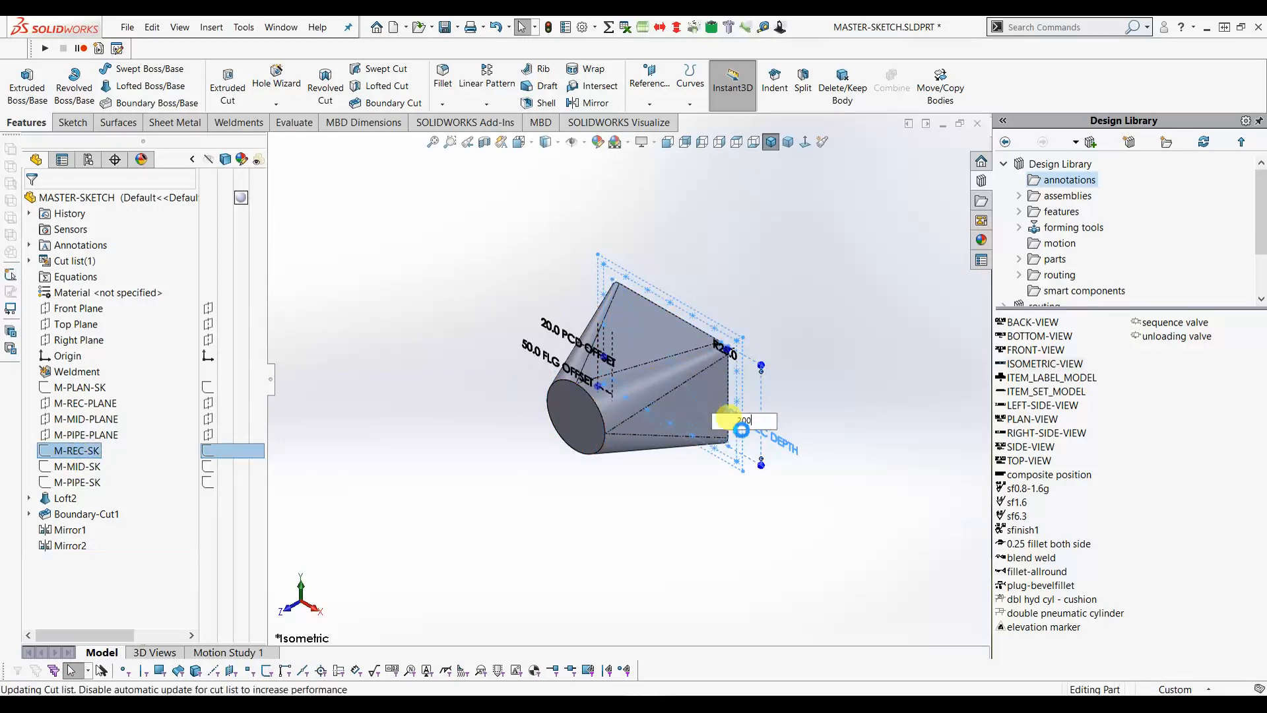
key("Return")
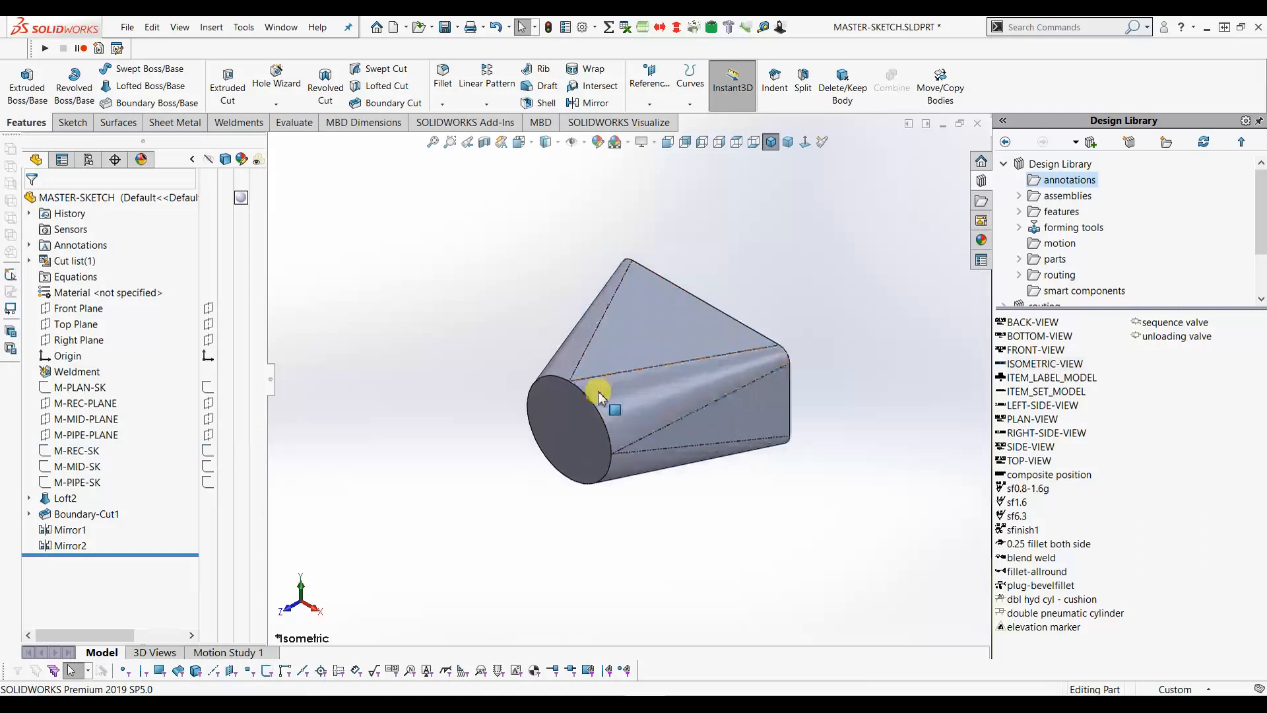
scroll(601, 397, "down", 2)
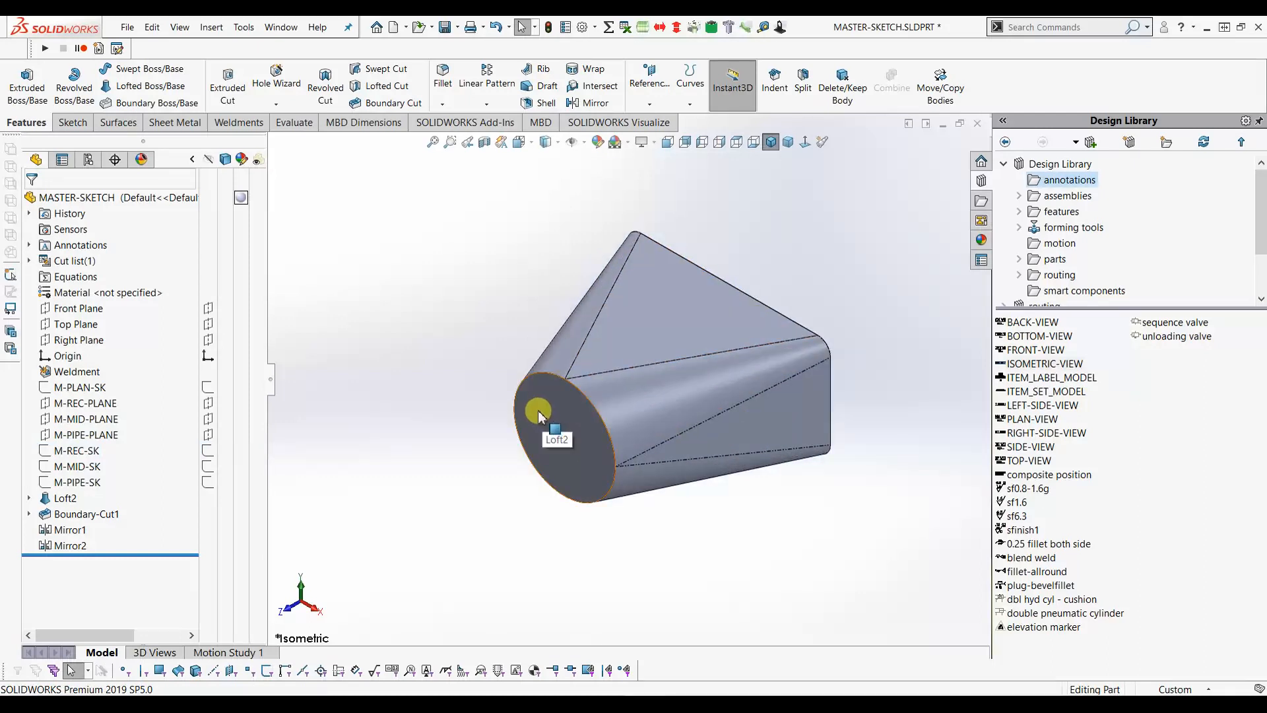
- Toggle on display of the M-PLAN-SK and M-PIPE-SK sketches around the round end
left_click(209, 391)
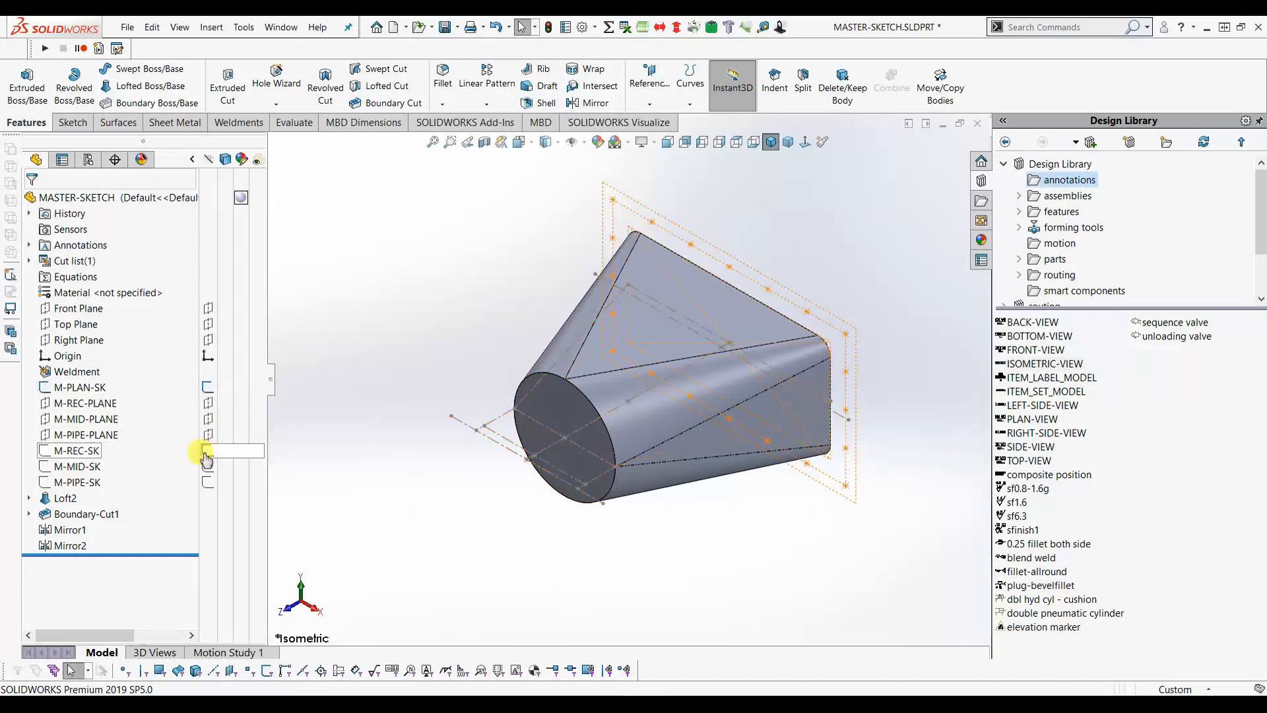
left_click(208, 490)
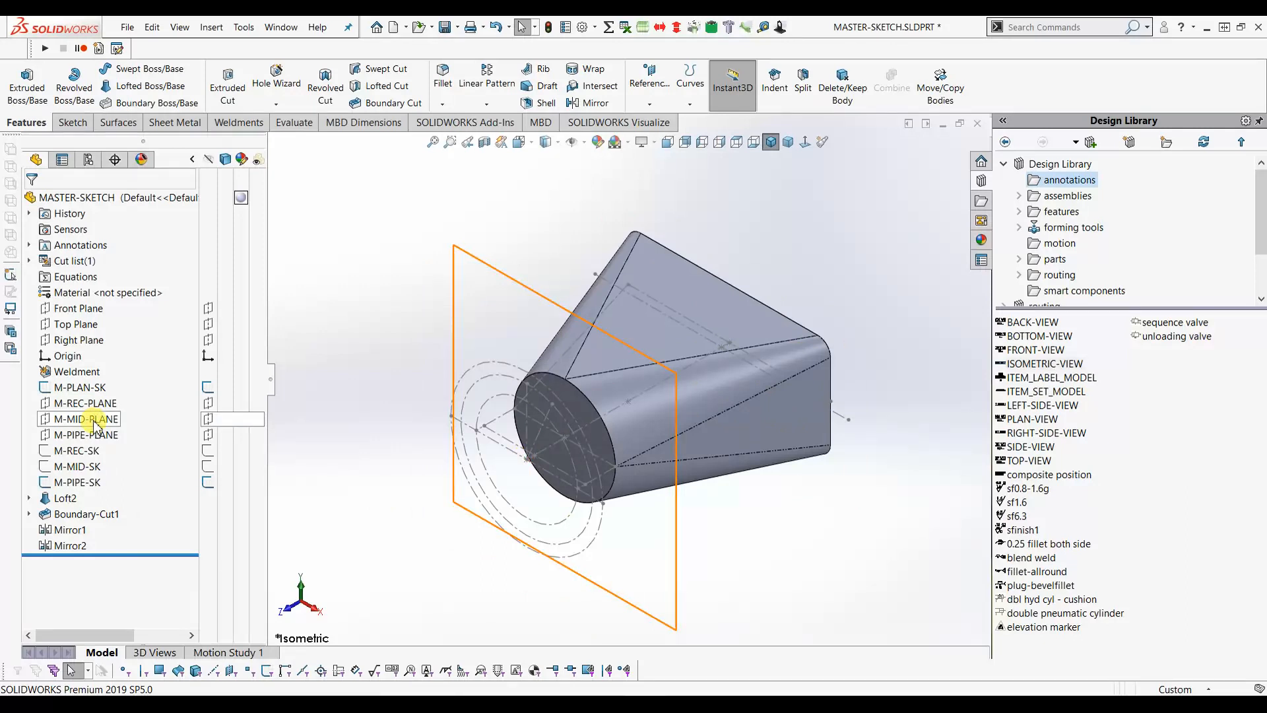
- On the round end face, sketch a 200 mm circle converted from M-PIPE-SK as Sketch6
left_click(577, 407)
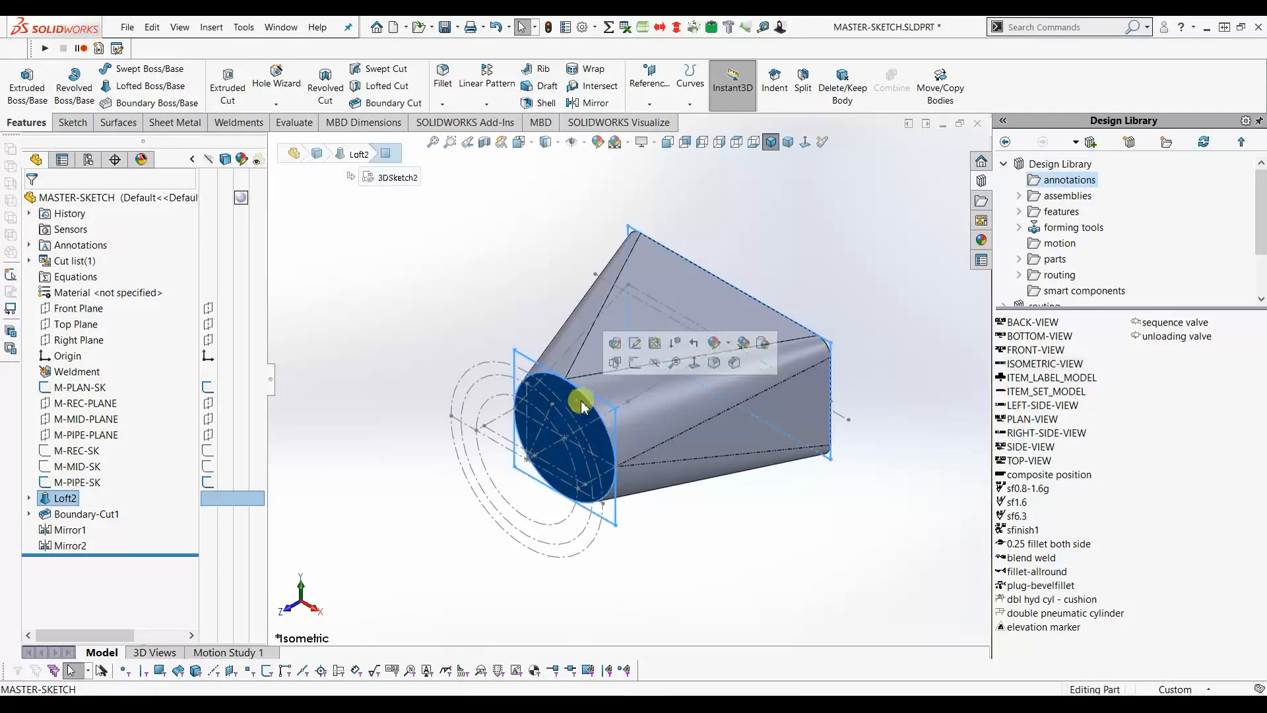
left_click(636, 364)
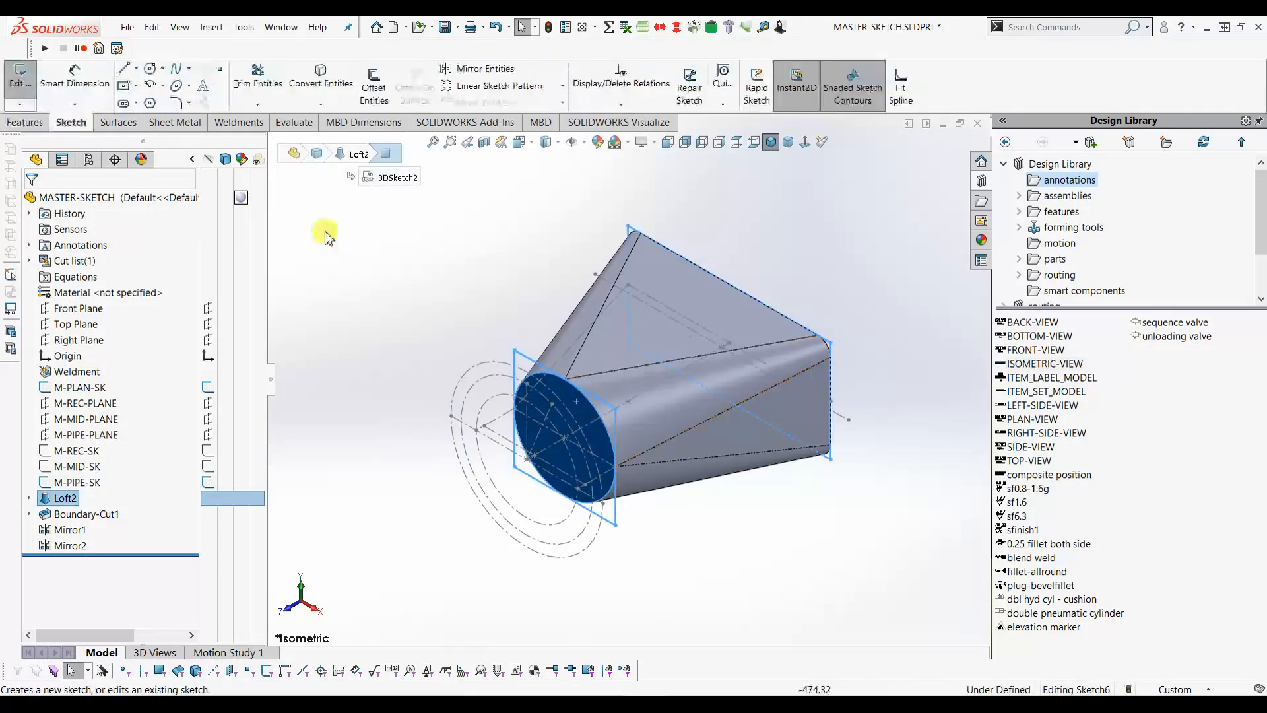
left_click(384, 296)
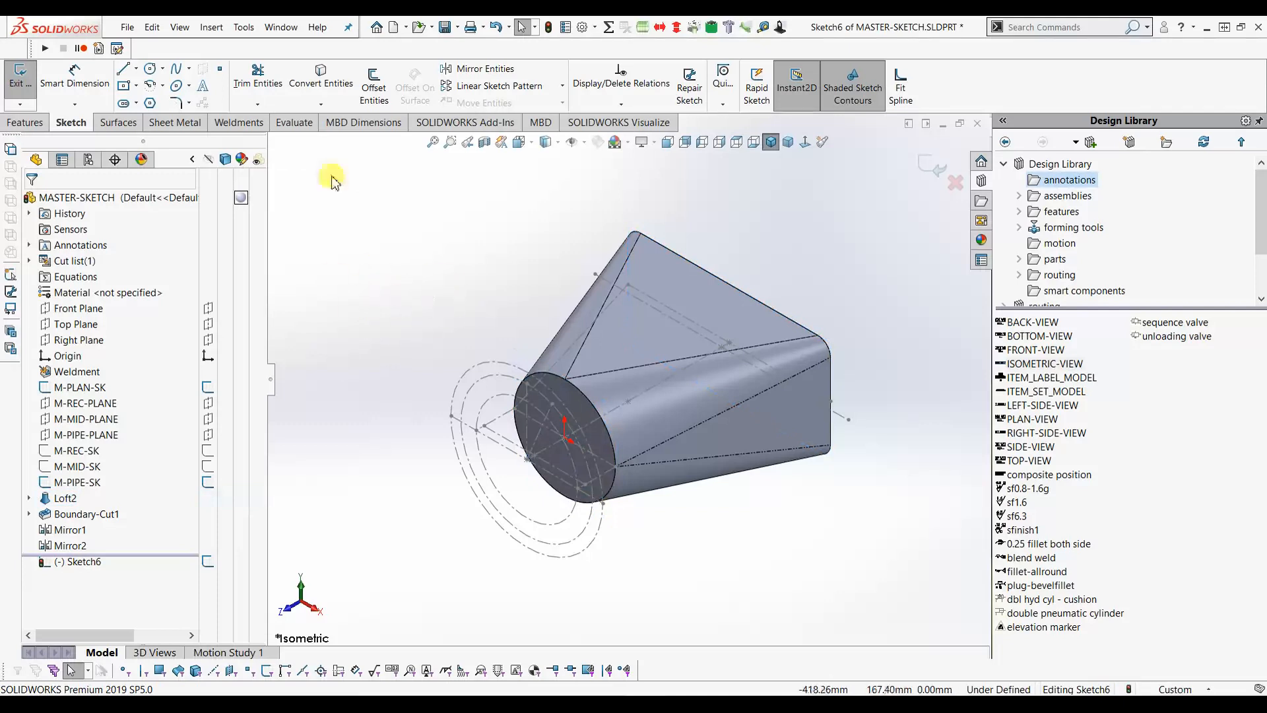
left_click(339, 86)
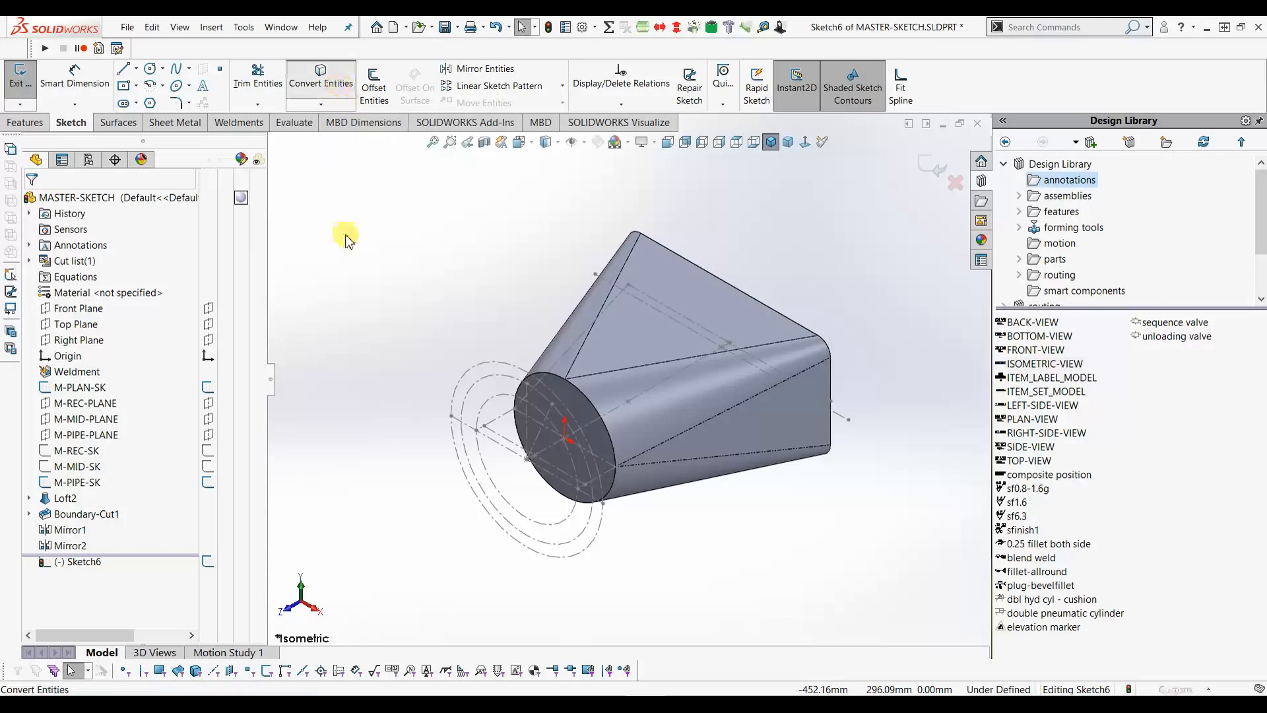
left_click(485, 414)
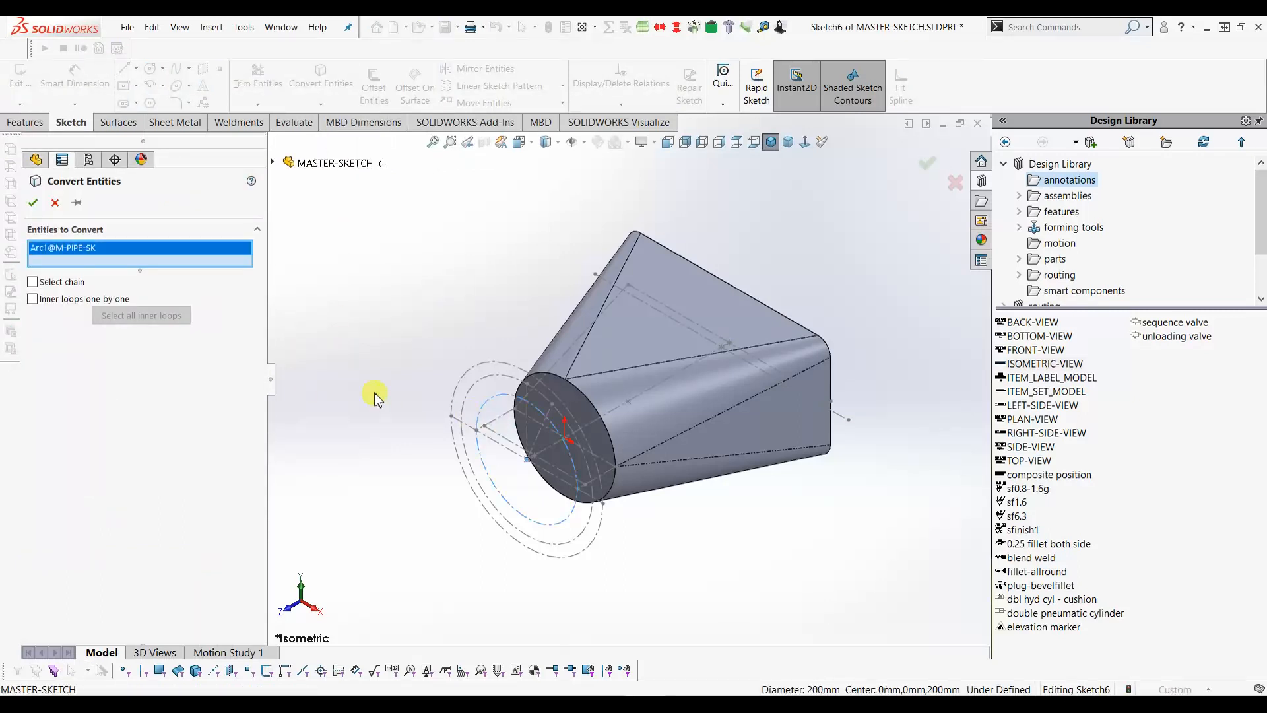
left_click(33, 204)
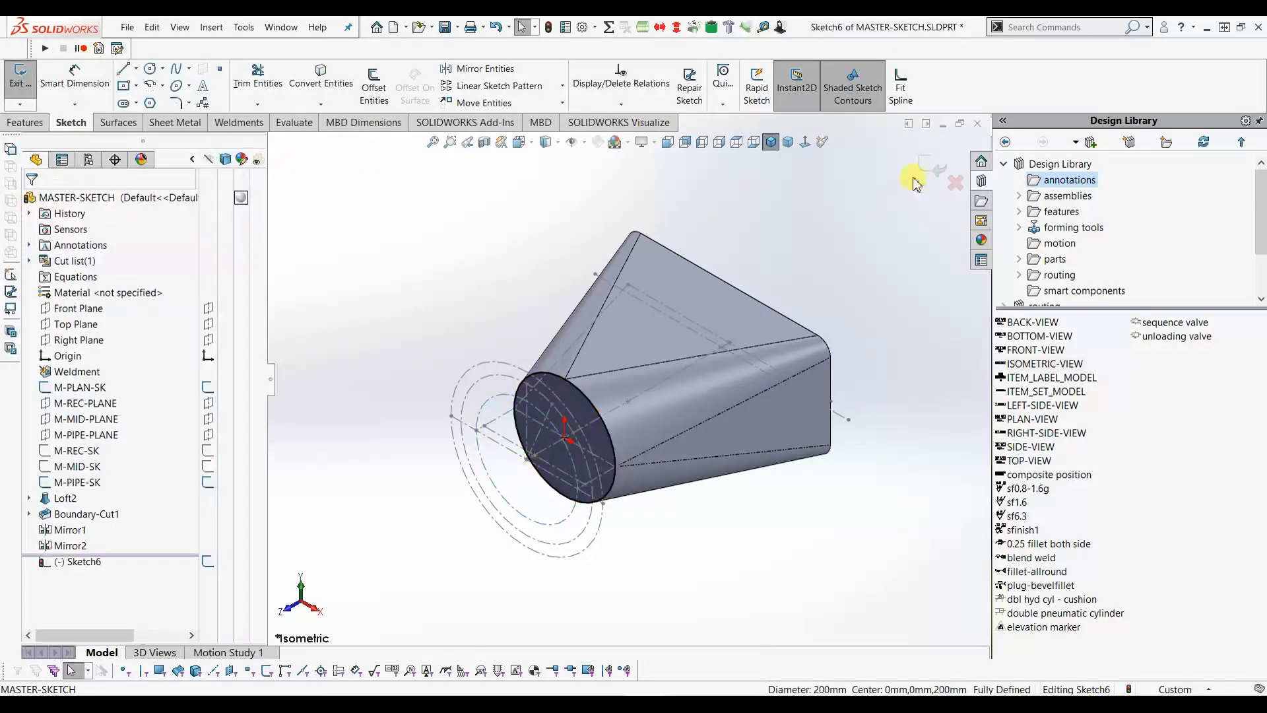
left_click(937, 169)
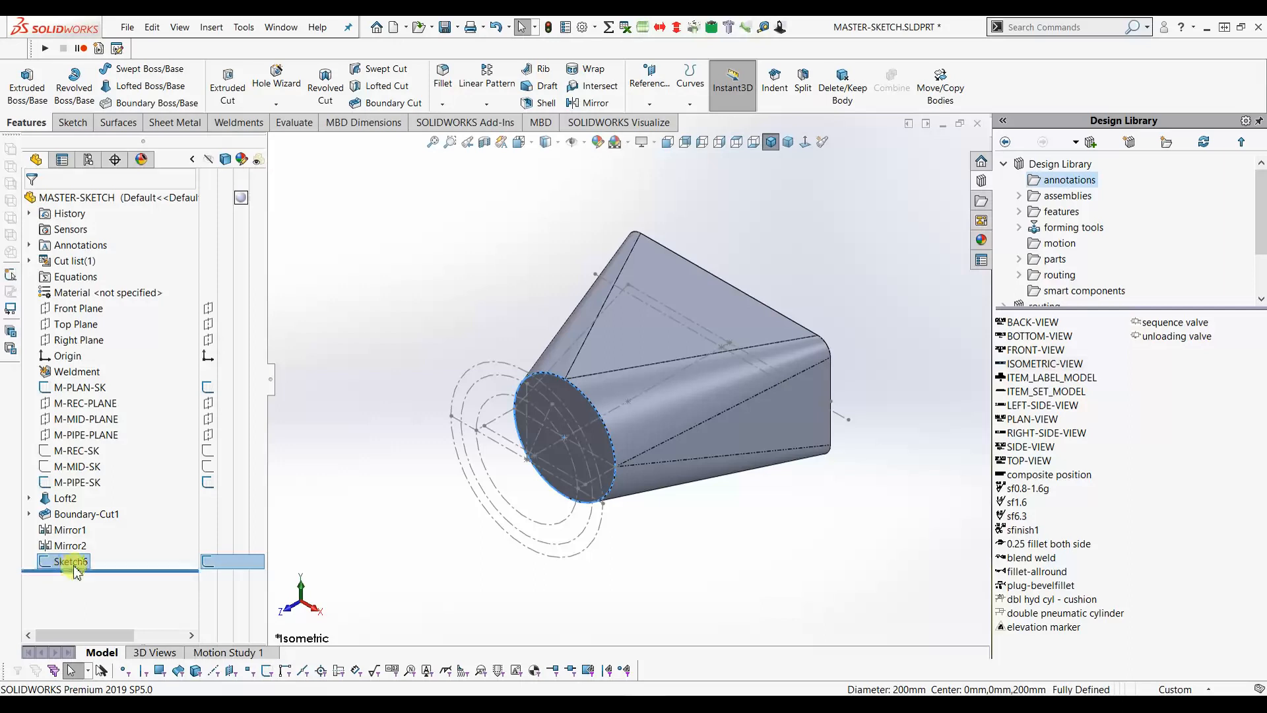
- Extrude the 200 mm pipe circle up to Point26 of M-PLAN-SK, merged with the body
left_click(38, 91)
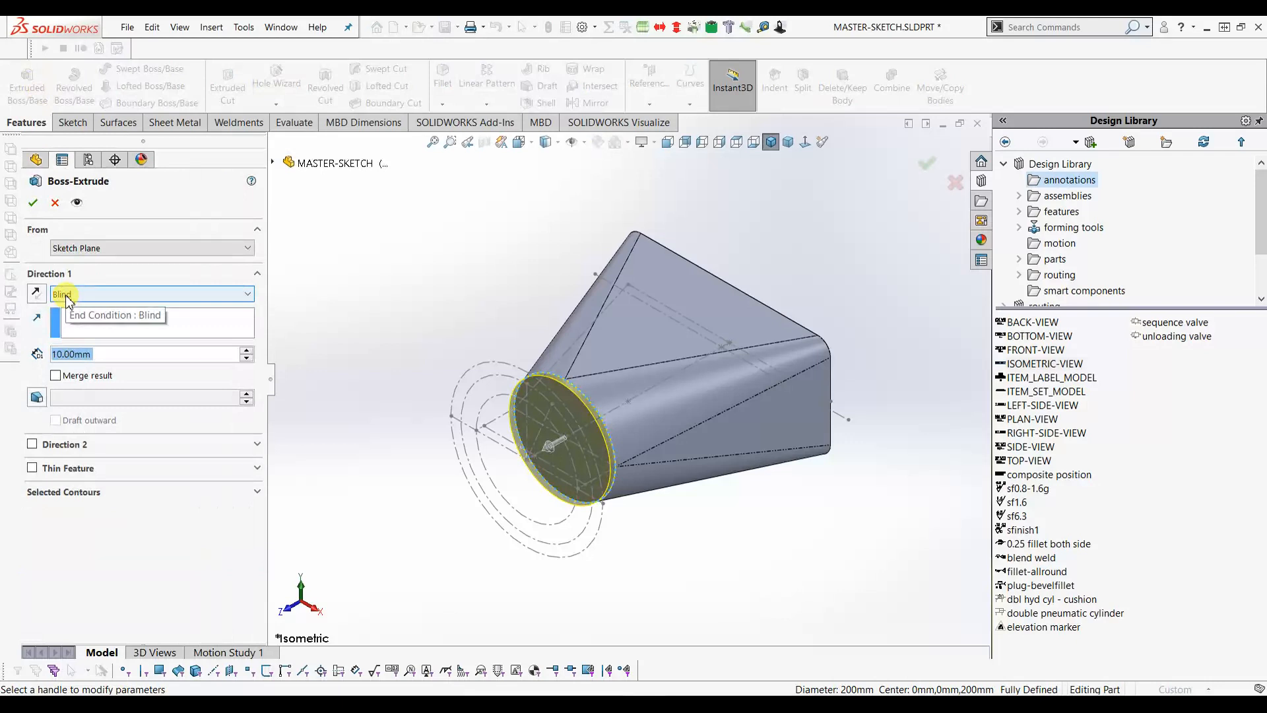
left_click(68, 295)
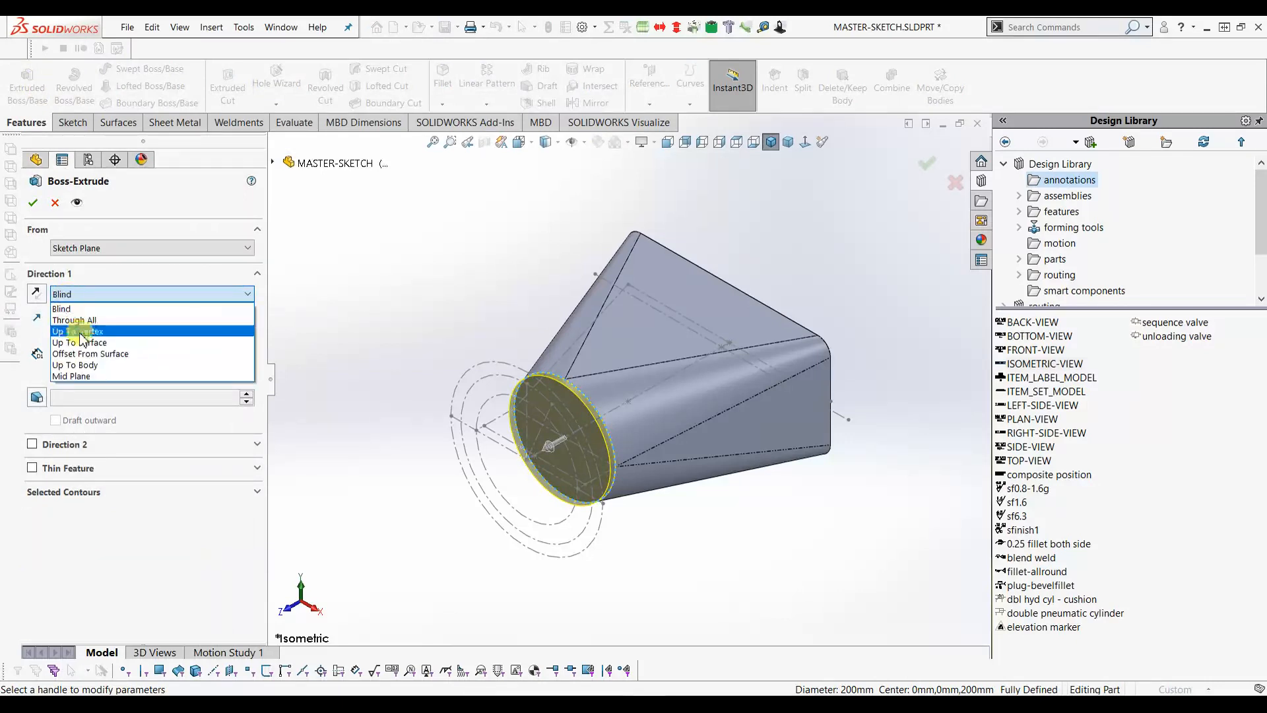
left_click(103, 332)
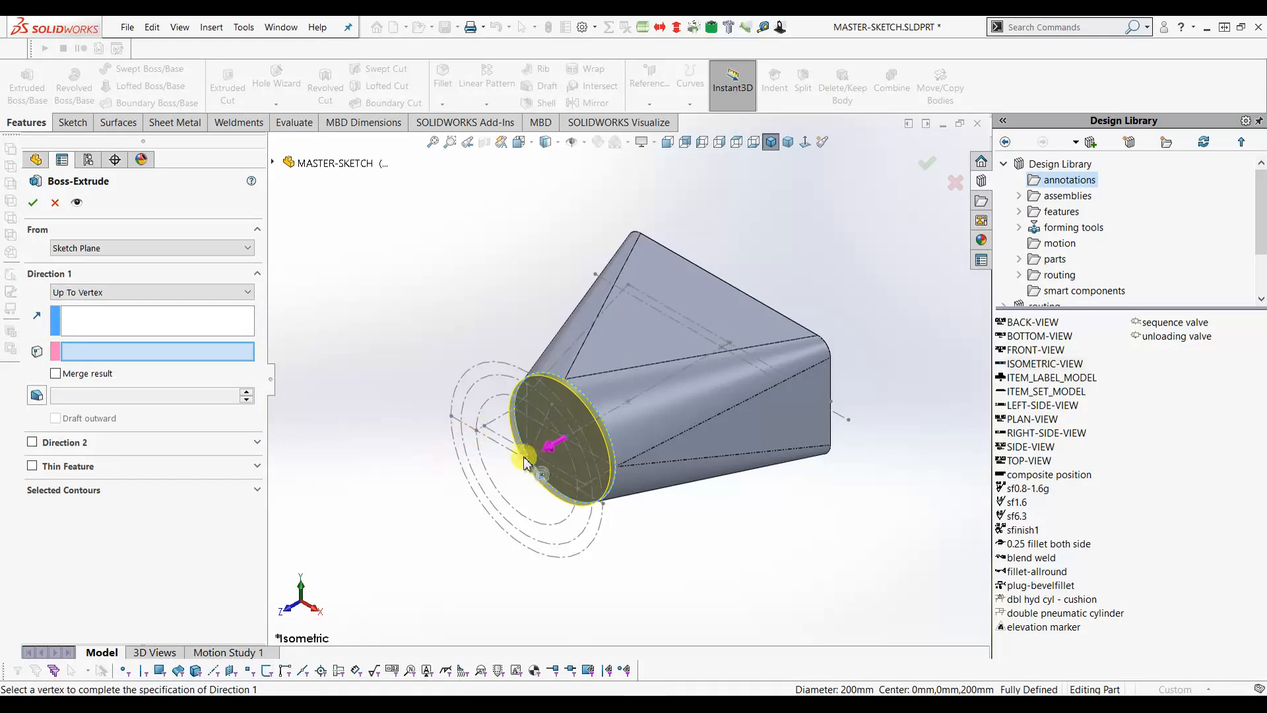
left_click(475, 432)
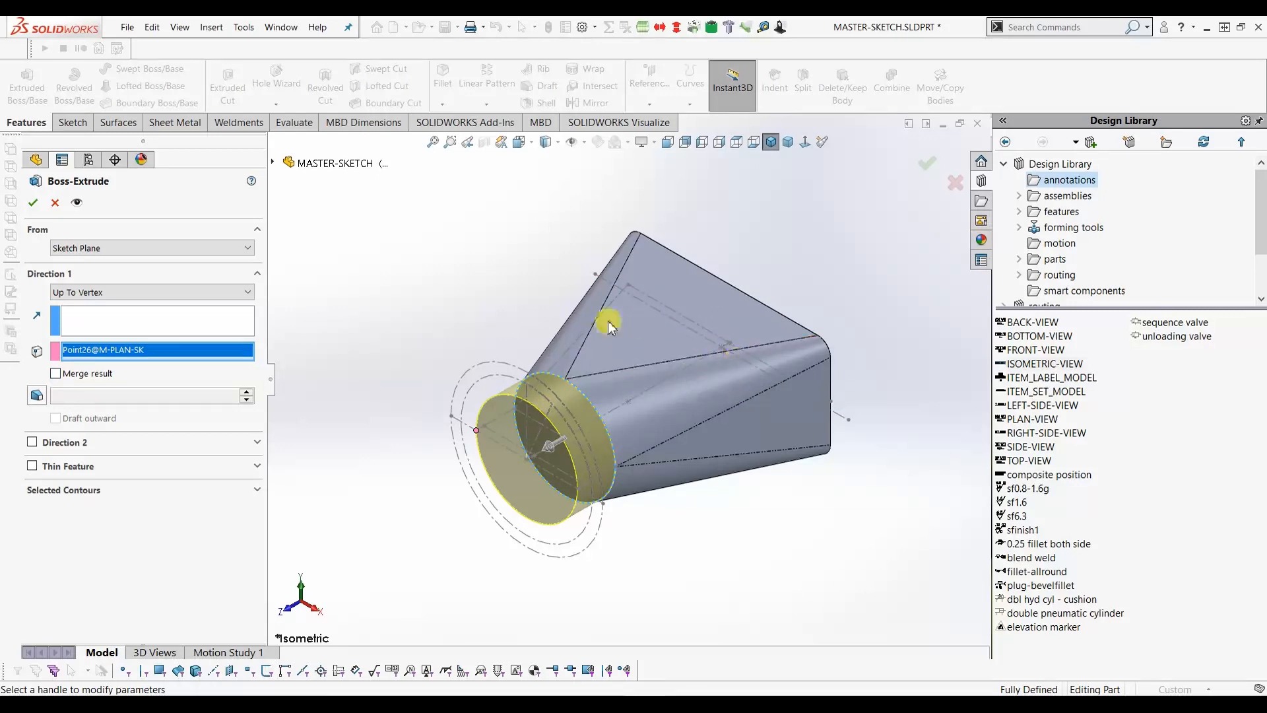
left_click(56, 374)
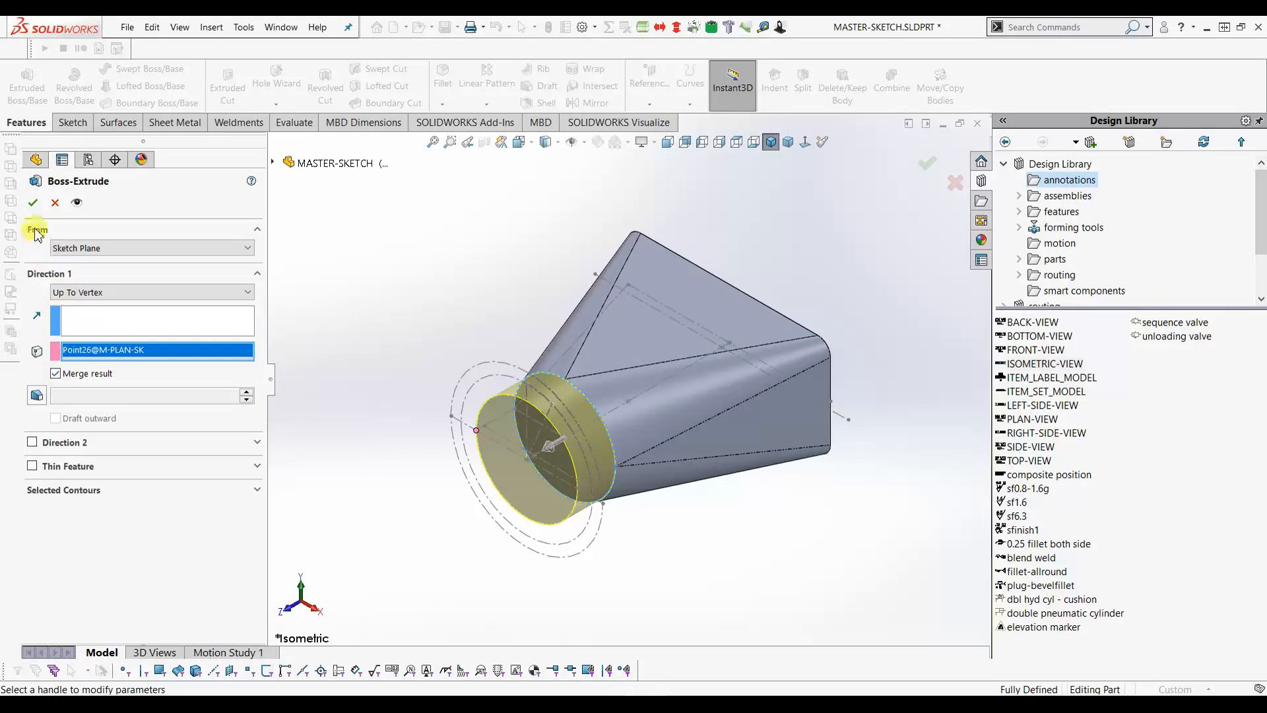
left_click(33, 203)
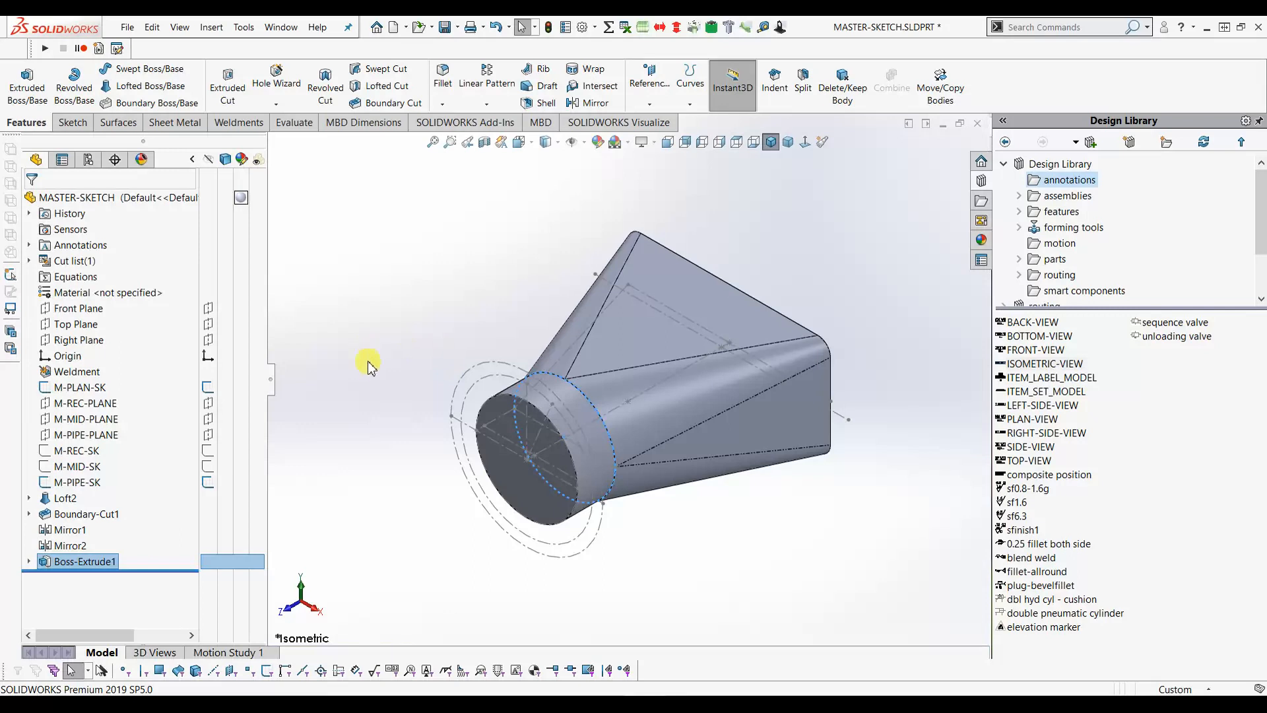
- Hide M-PLAN-SK and M-PIPE-SK, then fillet the pipe-to-loft edge with a 30 mm radius
left_click(207, 390)
left_click(206, 485)
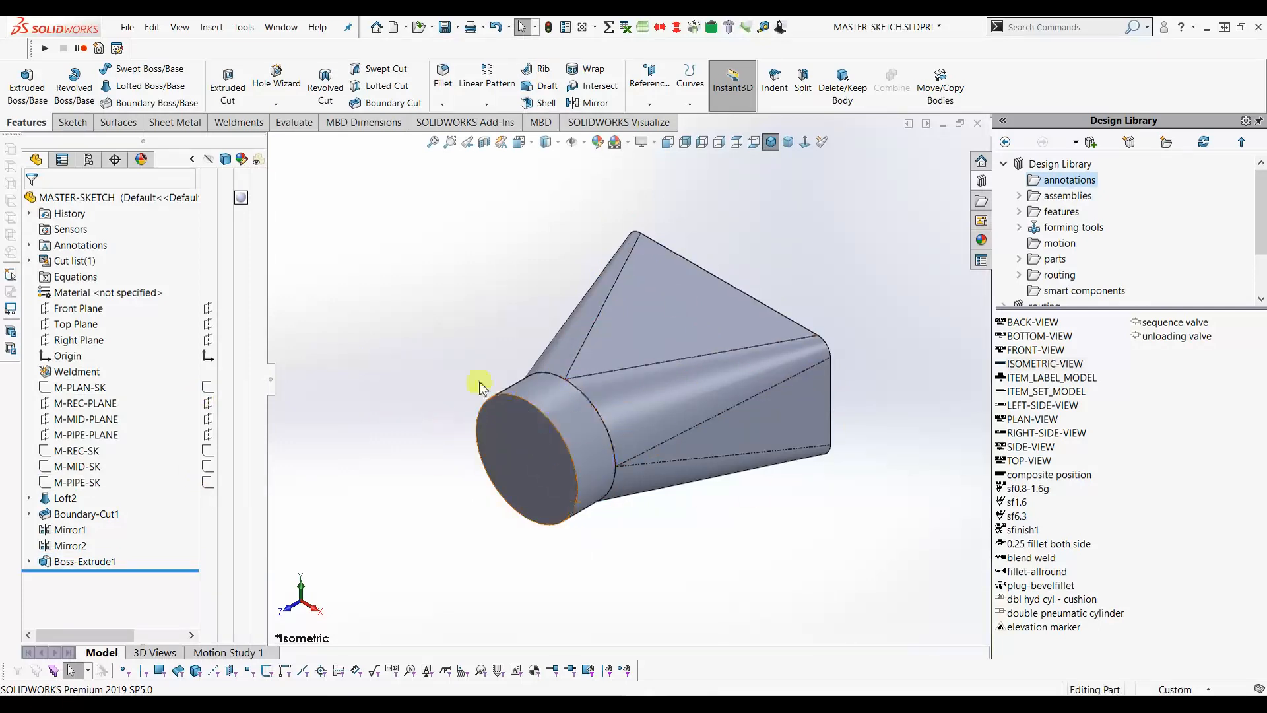
left_click(598, 414)
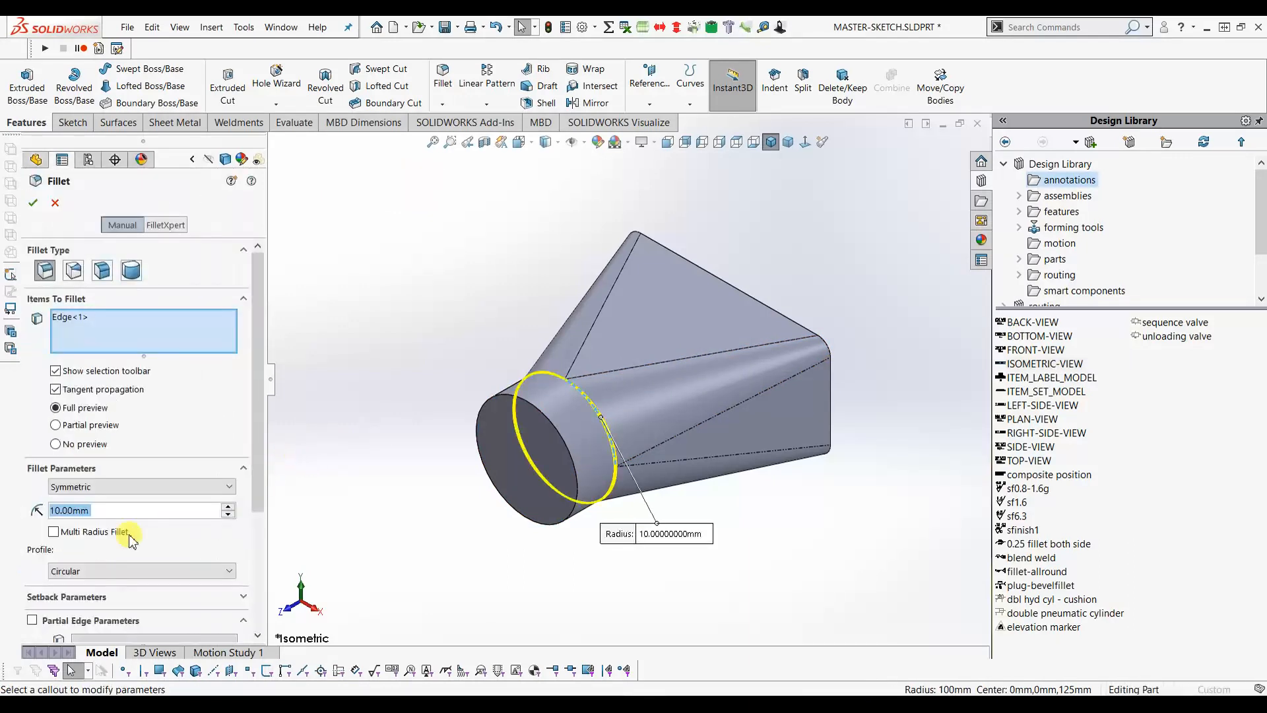
type("30")
key("Return")
left_click(32, 203)
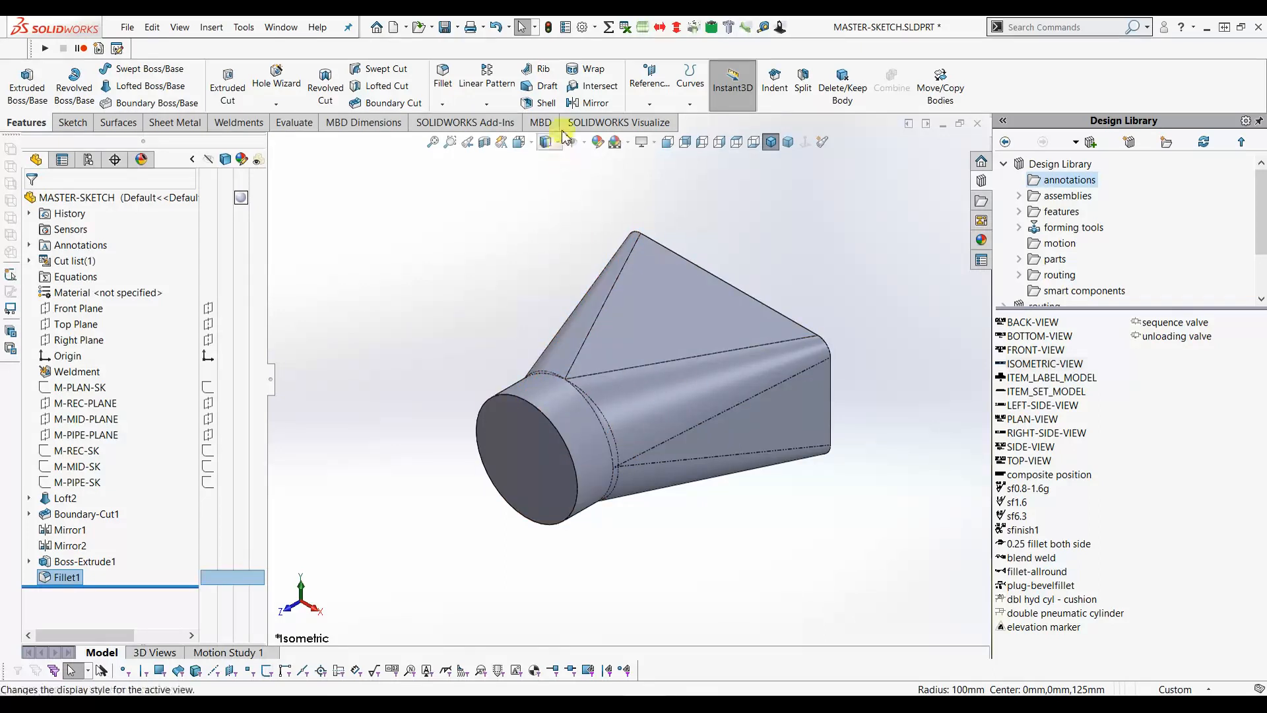
- Shell the part with 5 mm walls, removing both end faces
left_click(546, 104)
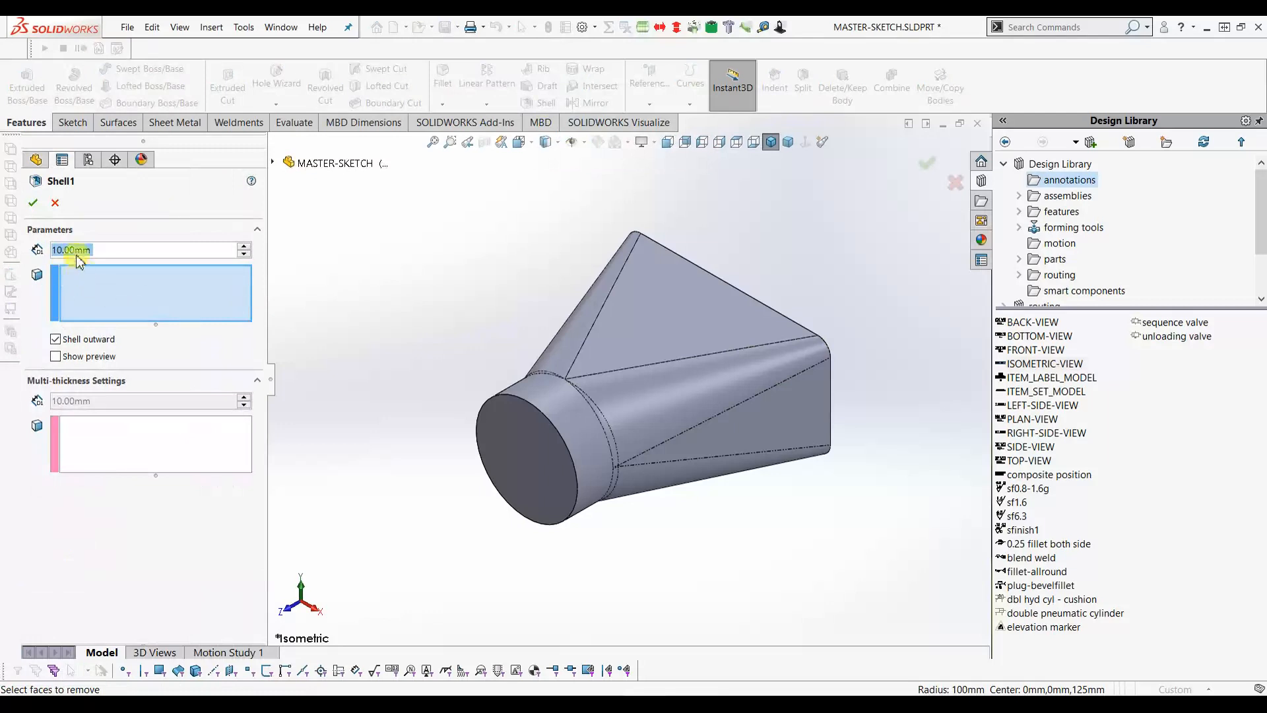
type("5")
key("Return")
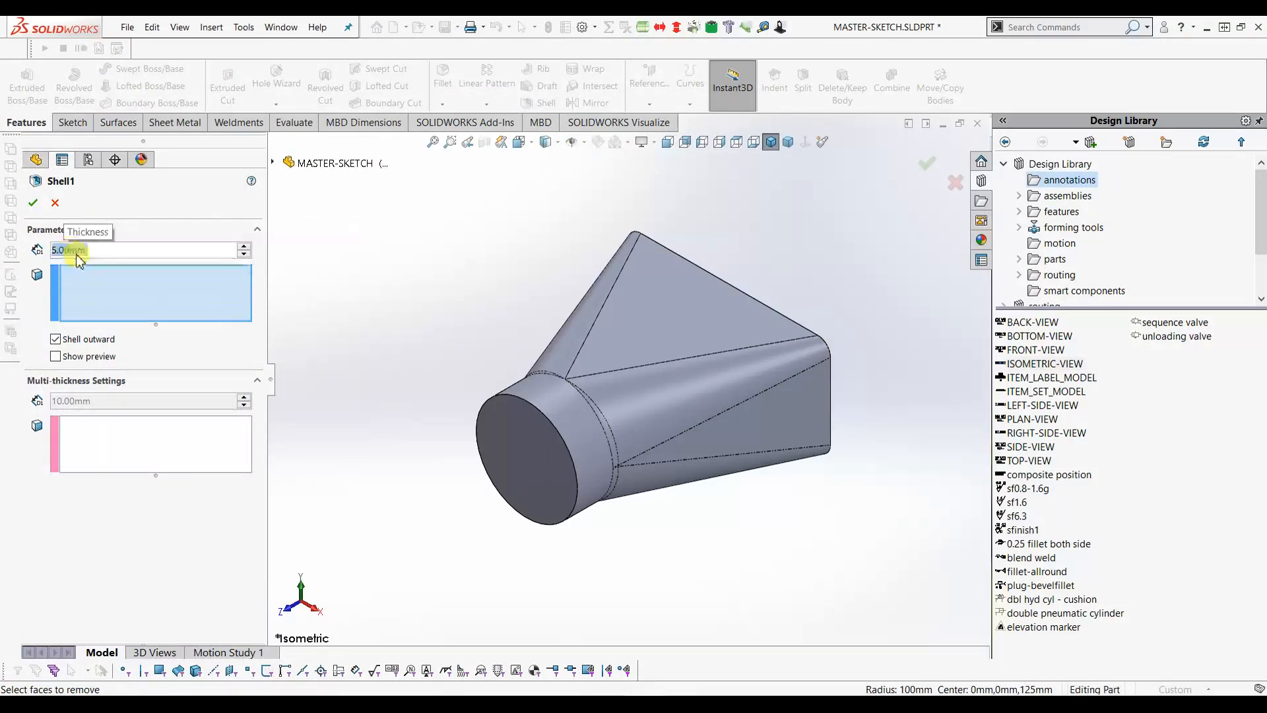
left_click(56, 357)
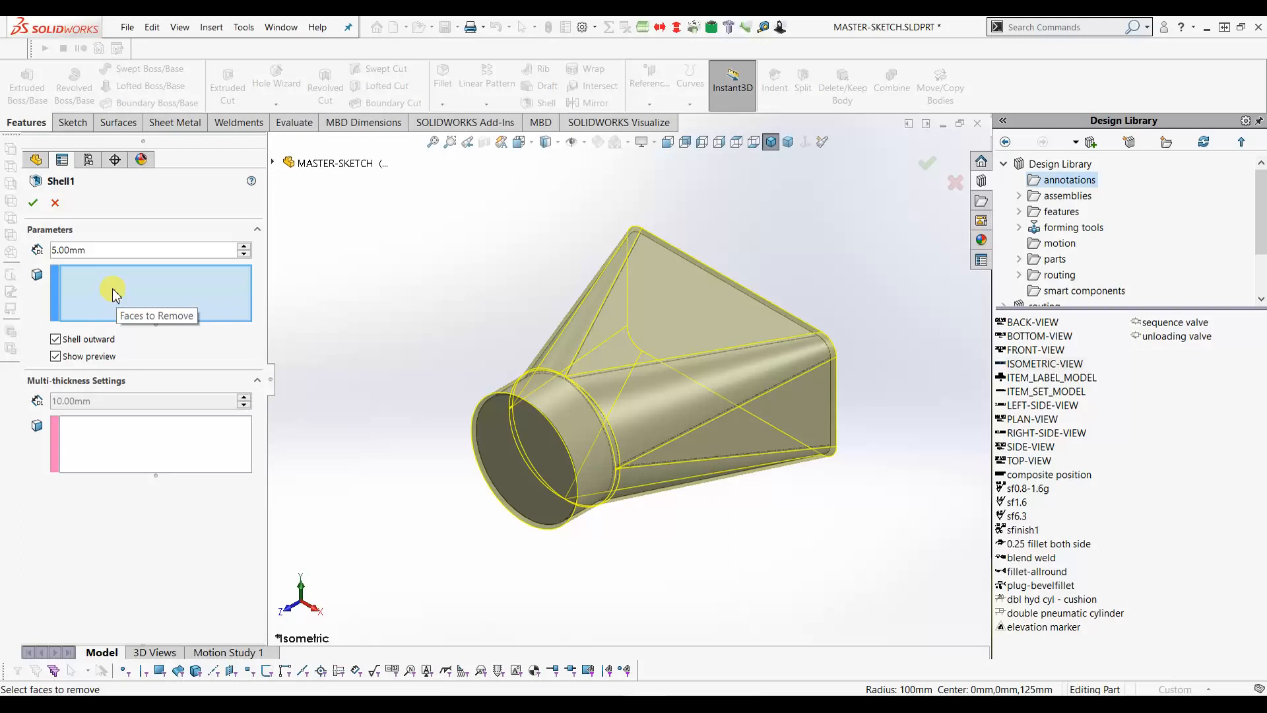
left_click(486, 433)
middle_click_drag(674, 370, 699, 323)
left_click(726, 278)
left_click(924, 165)
key("ctrl+7")
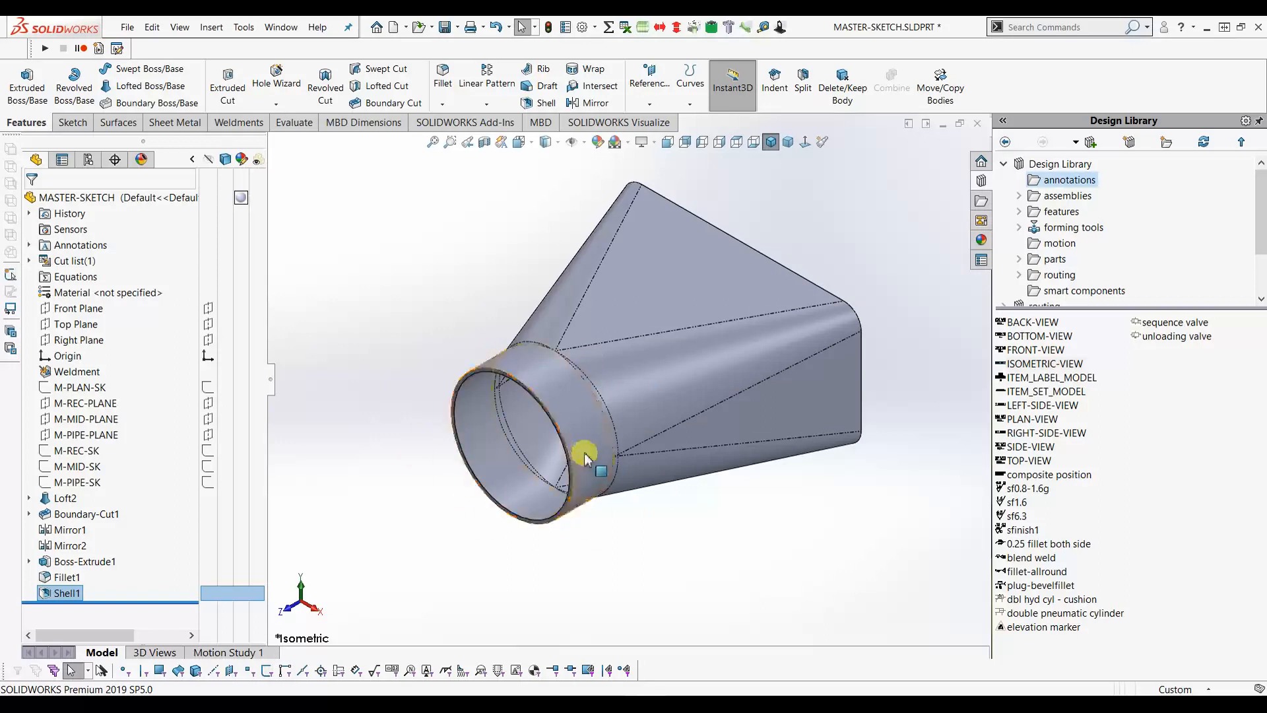
- Convert both M-PIPE-SK circles into a new sketch on M-PIPE-PLANE, then hide M-PIPE-SK
left_click(208, 484)
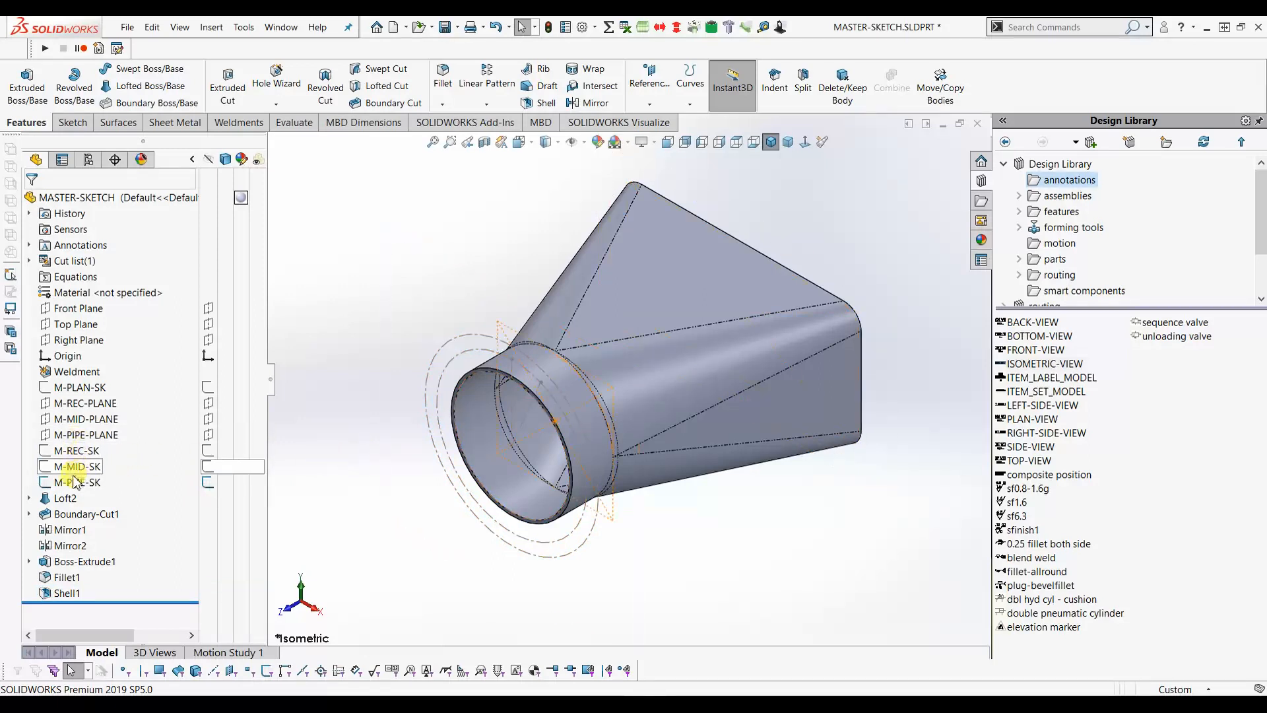
left_click(67, 438)
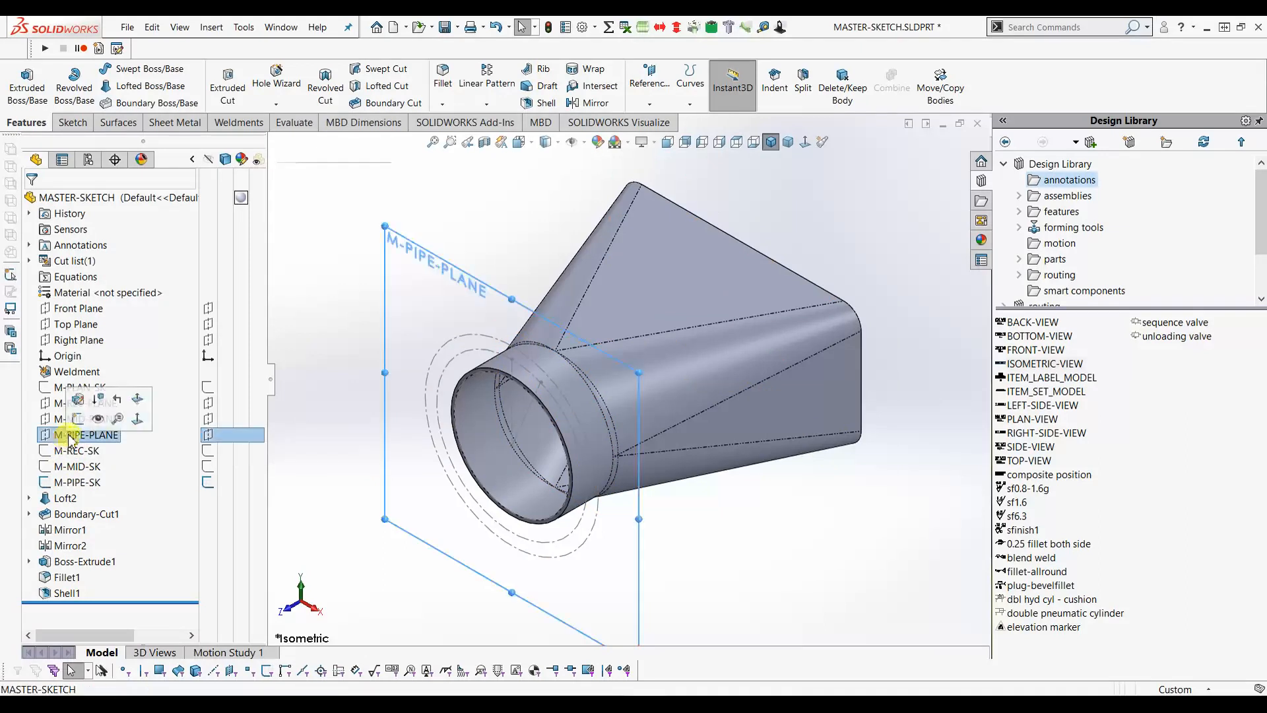
left_click(75, 423)
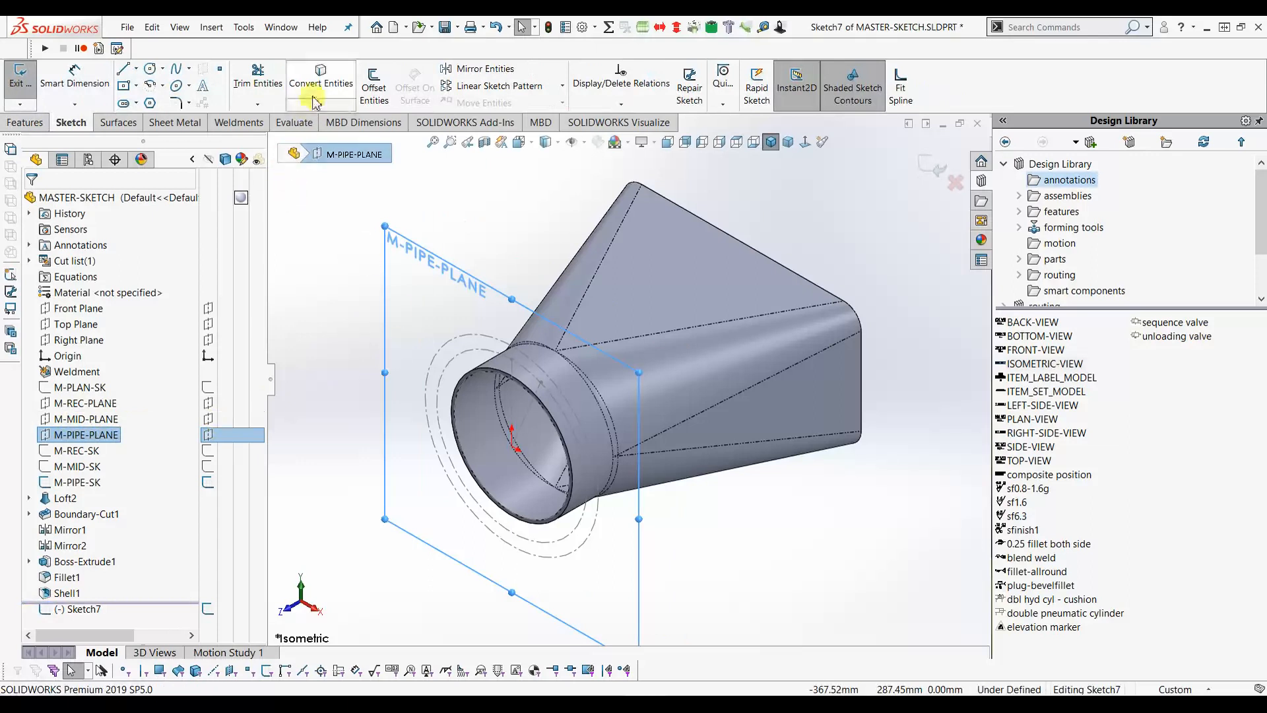
left_click(434, 377)
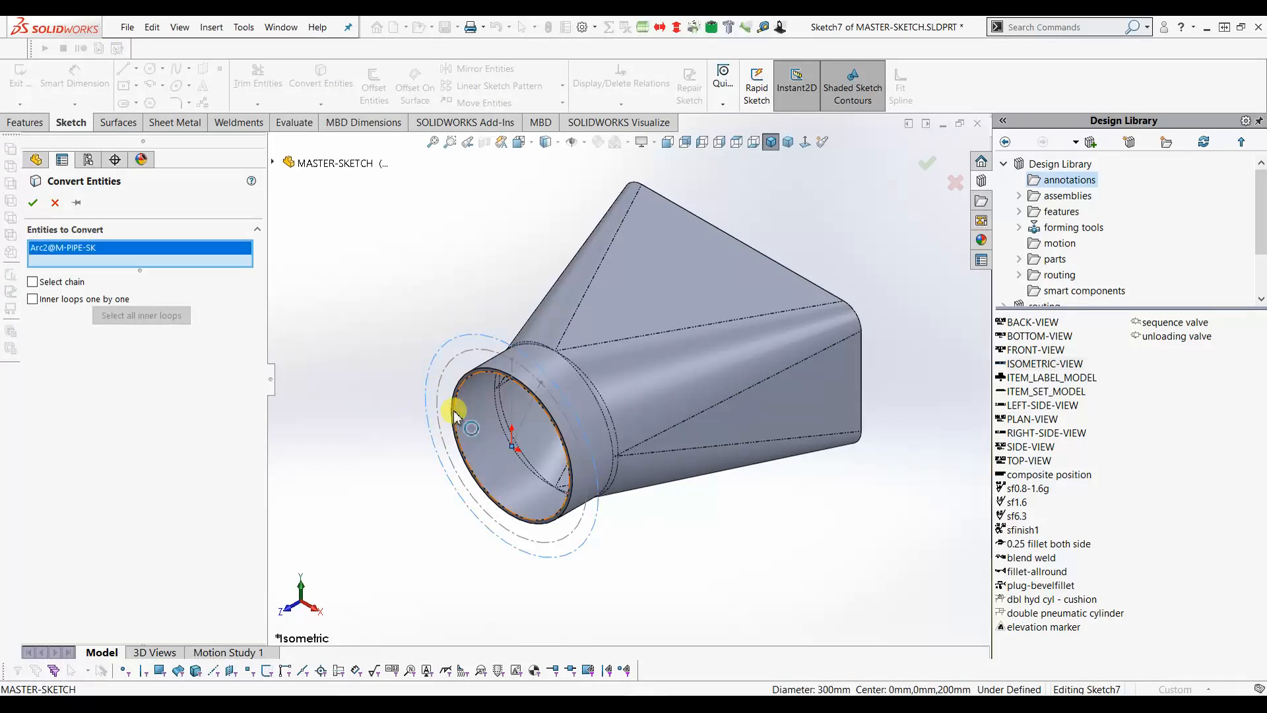
left_click(454, 415)
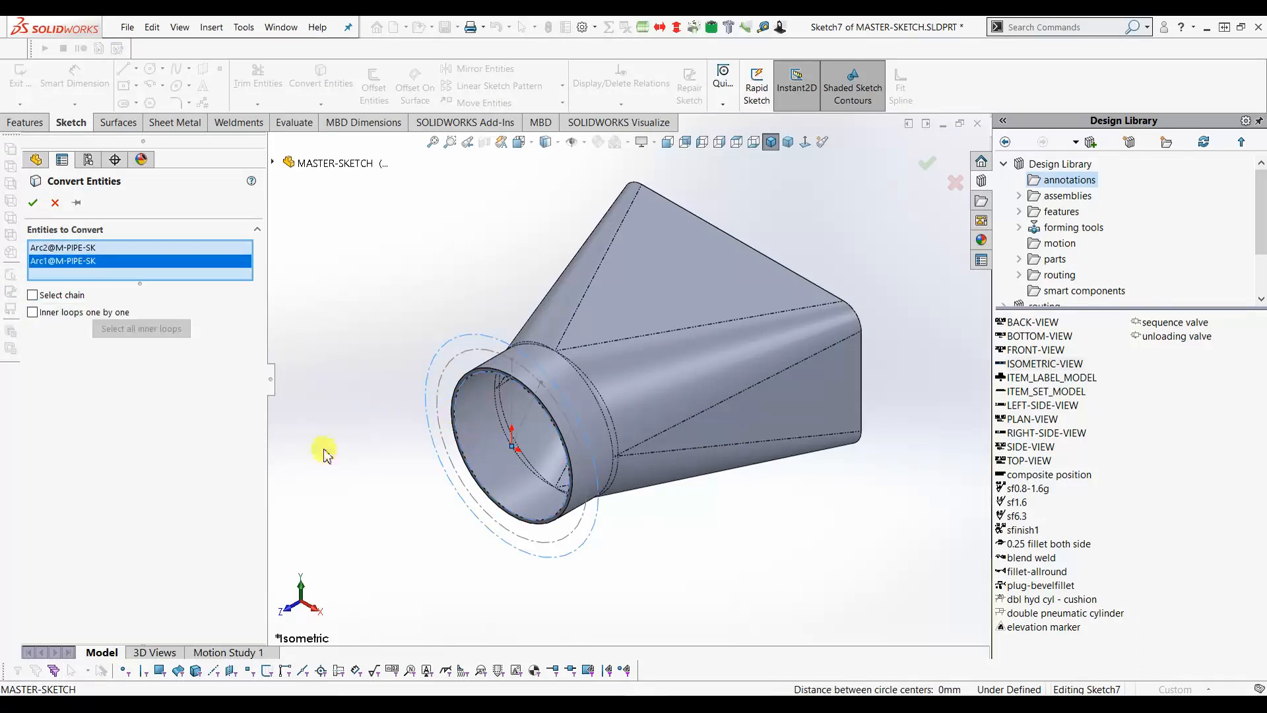
left_click(34, 205)
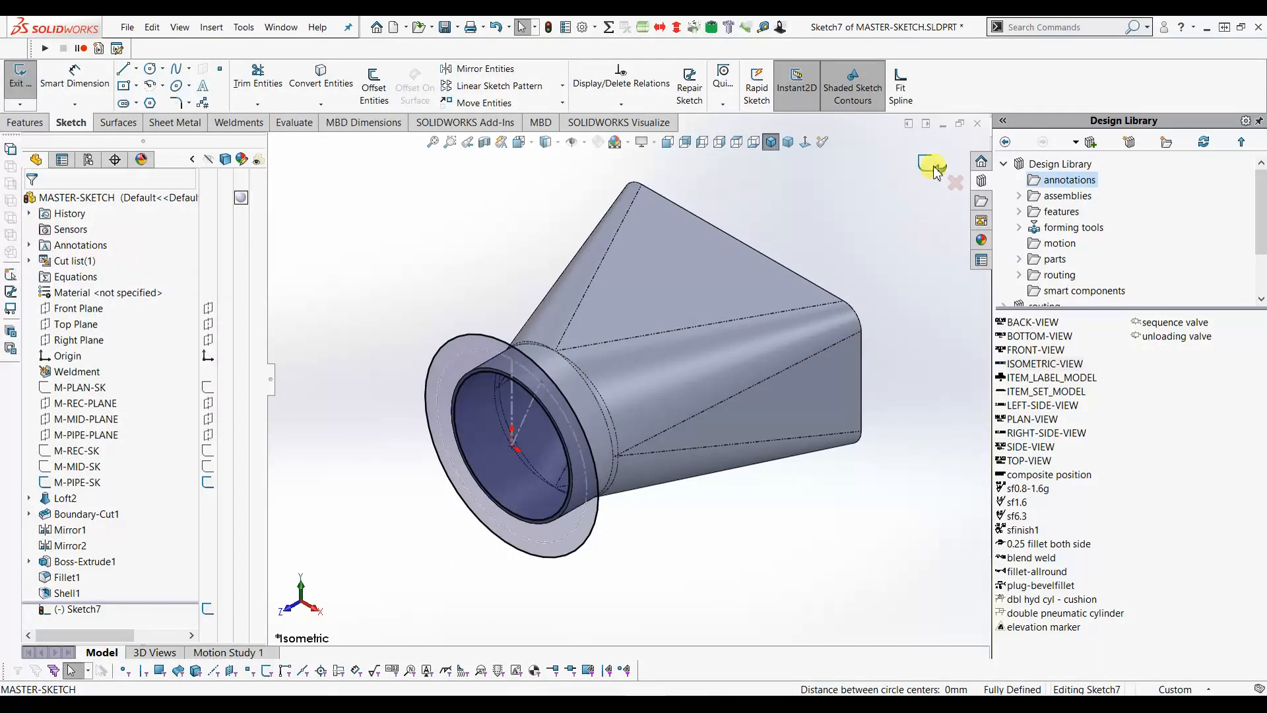
left_click(207, 485)
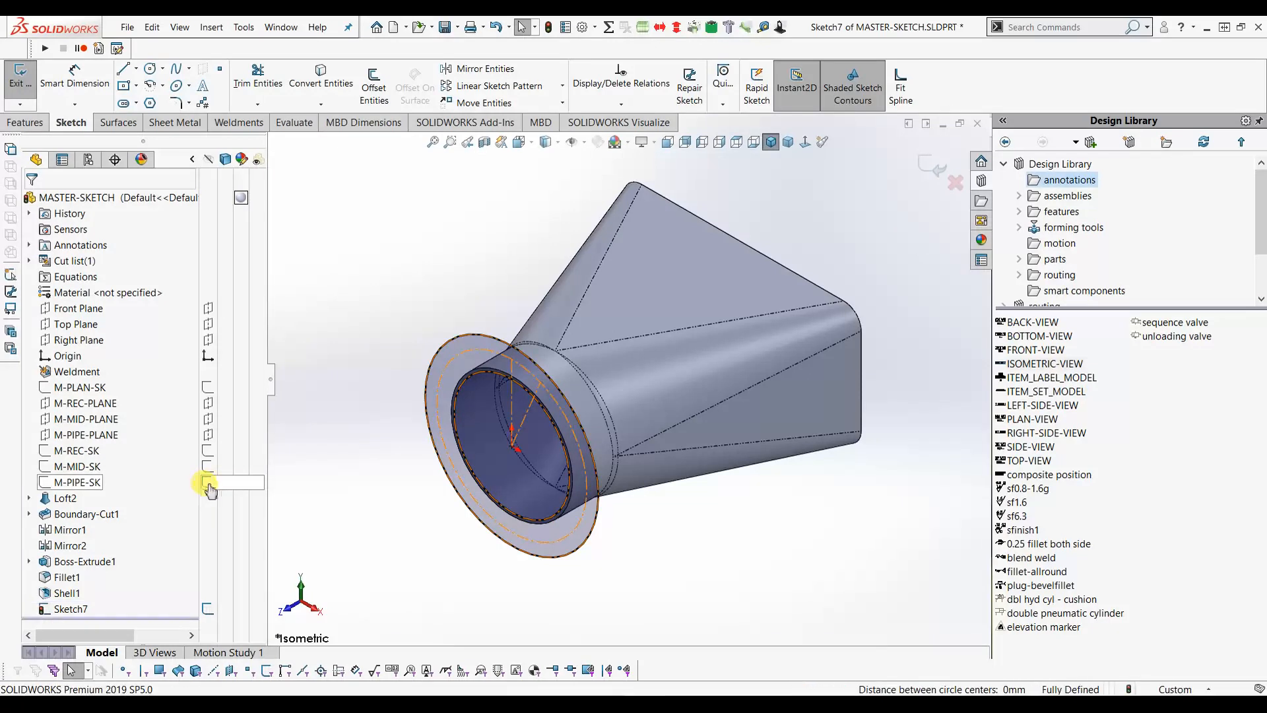
left_click(936, 173)
- Show M-PLAN-SK and select Sketch7 as the flange profile
left_click(207, 388)
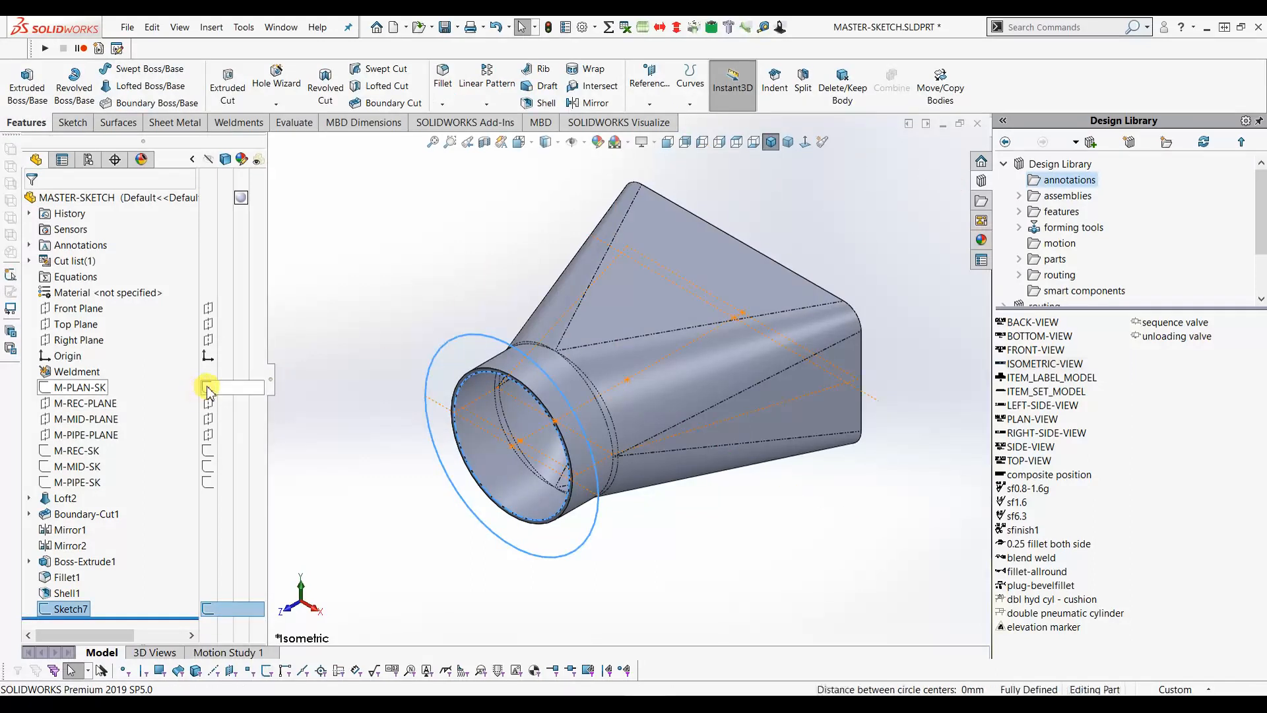
left_click(208, 390)
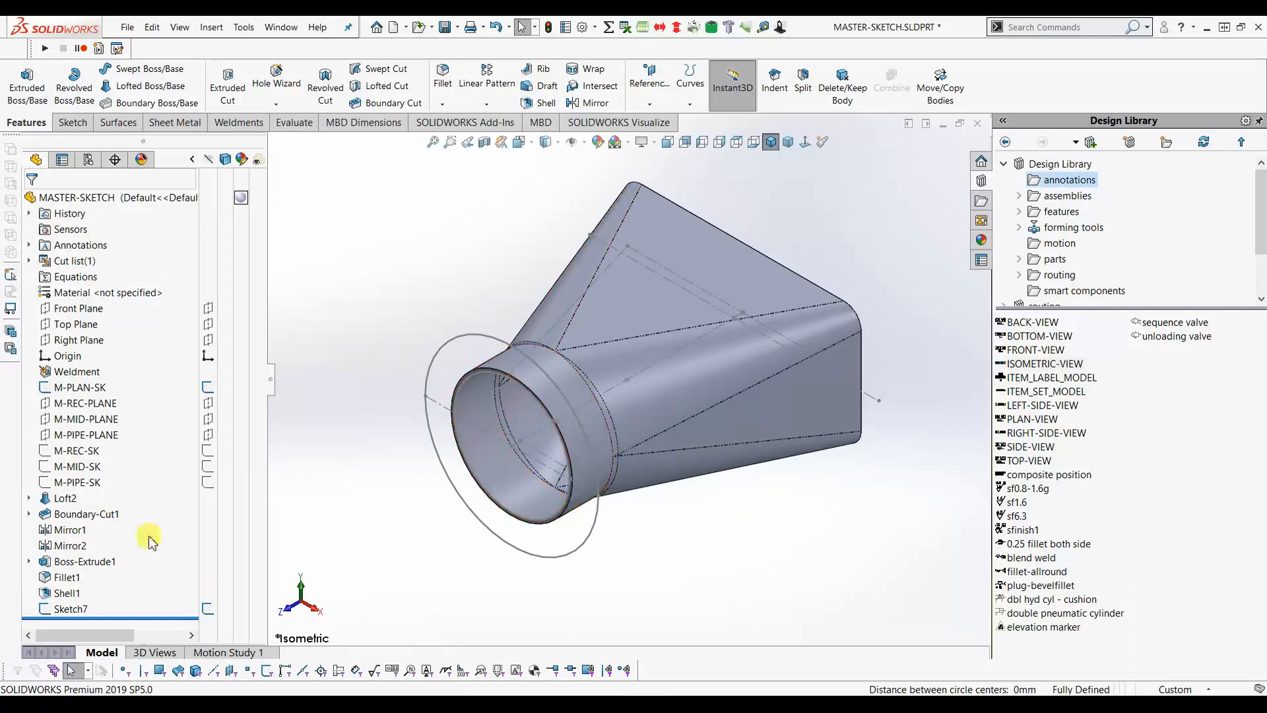
left_click(73, 610)
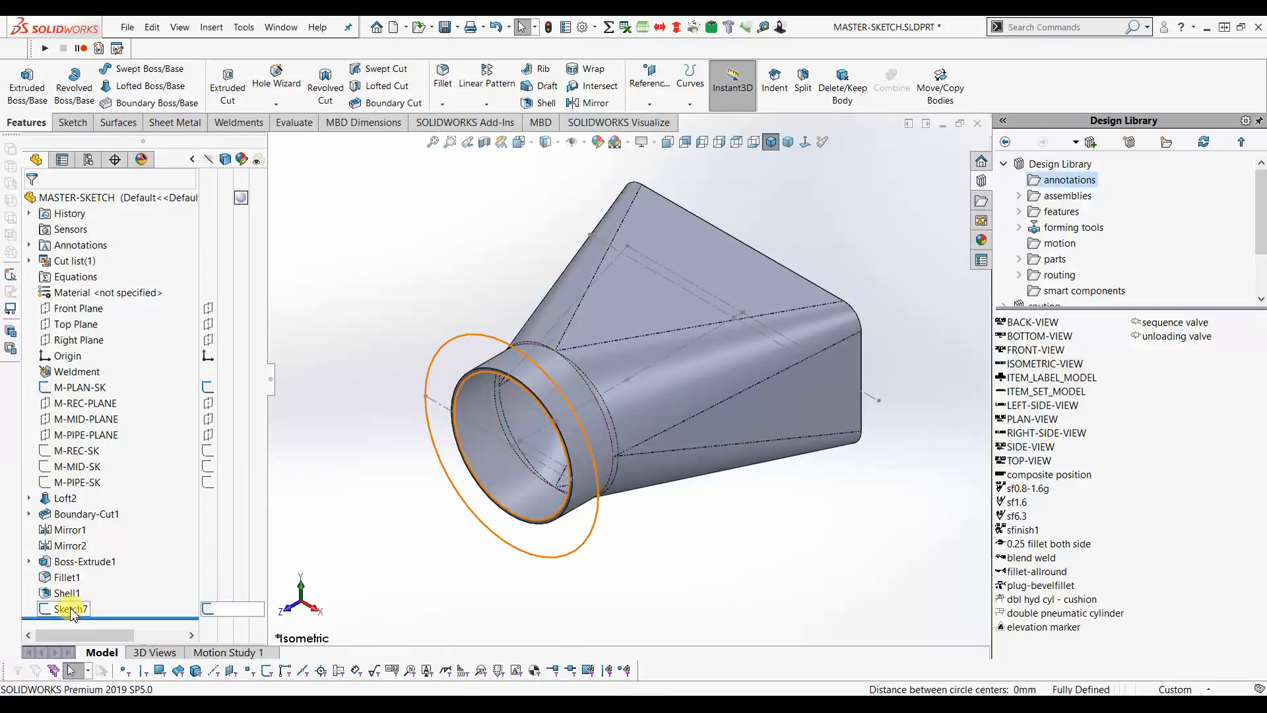
left_click(73, 610)
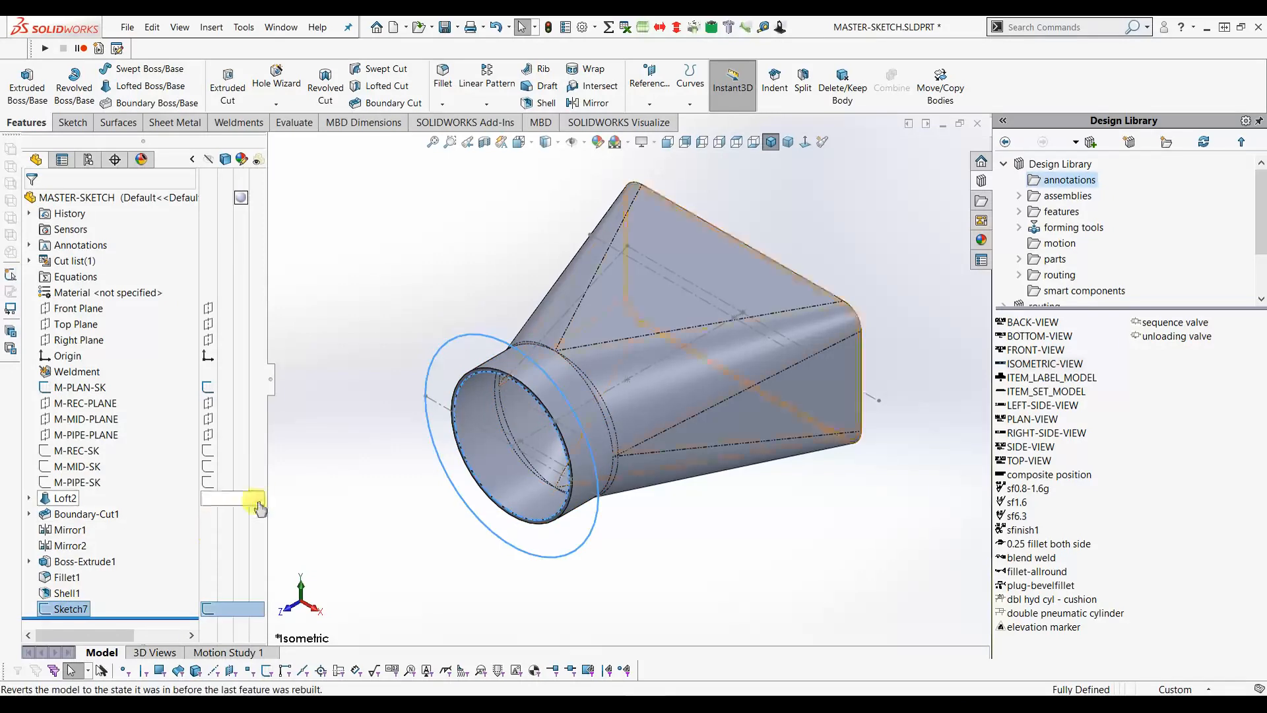
- Extrude Sketch7 reversed, up to Point19 of M-PLAN-SK, merged with the body
left_click(45, 98)
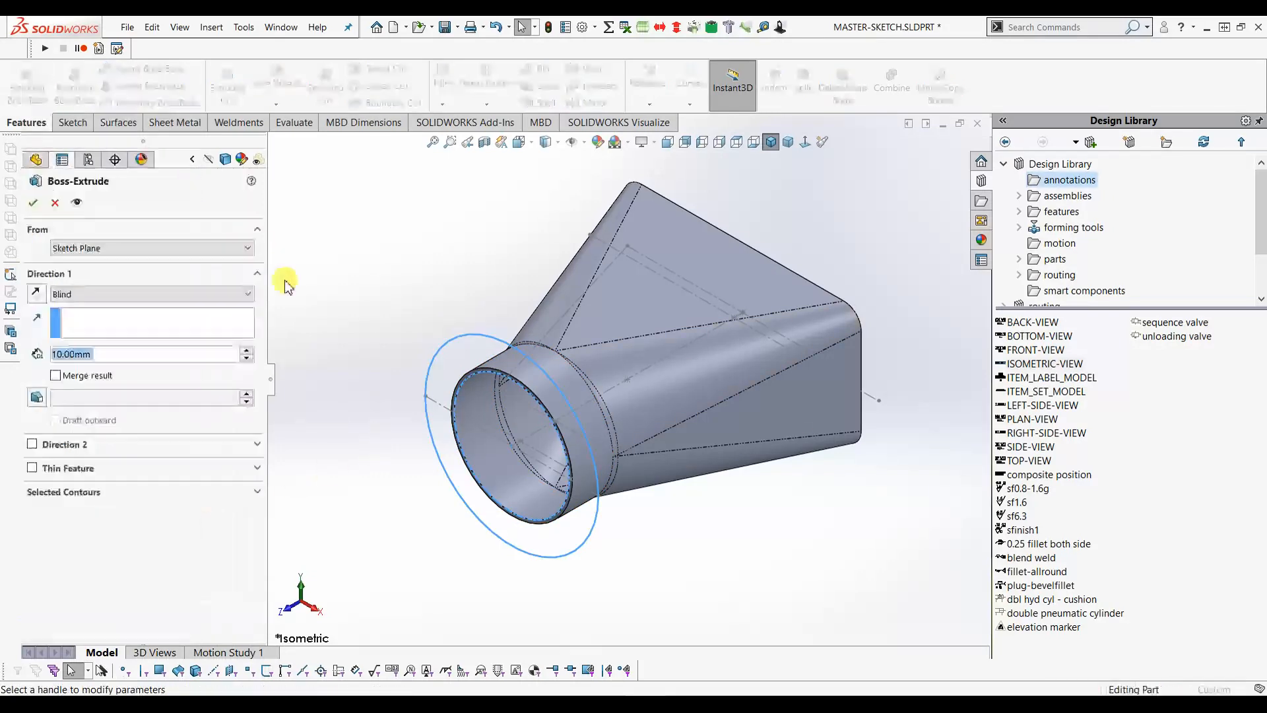
left_click(38, 295)
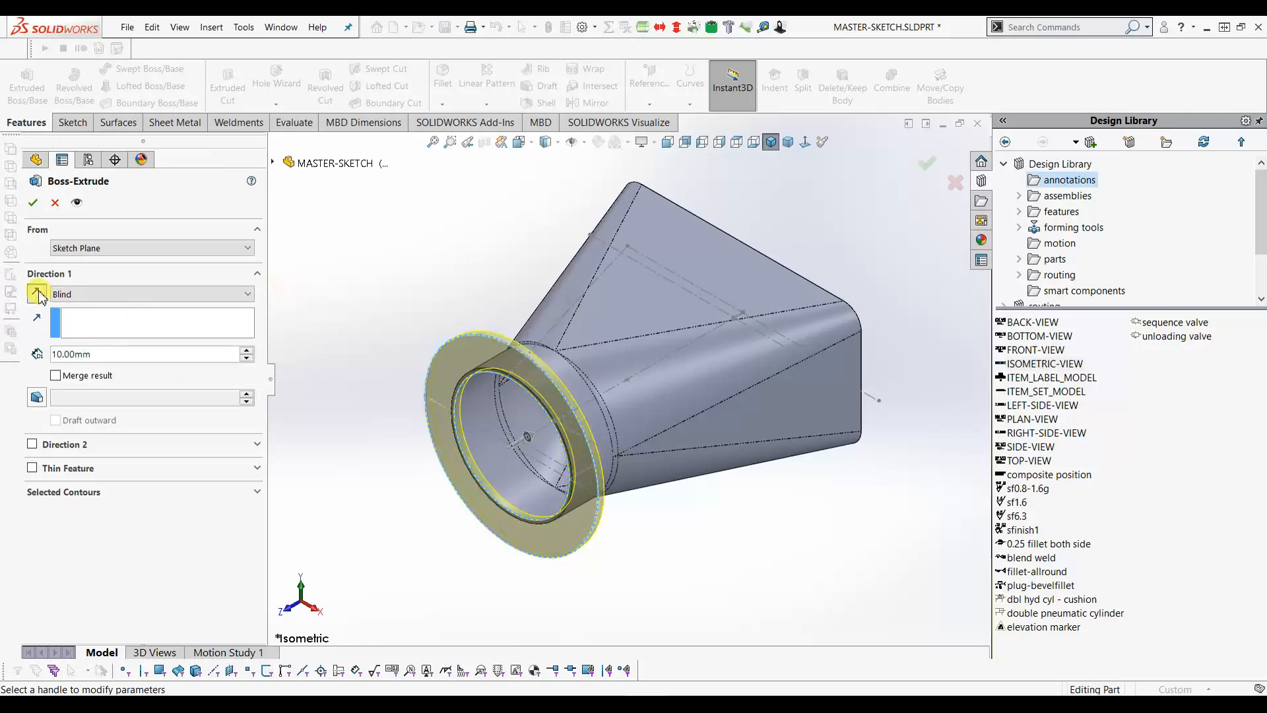
left_click(91, 295)
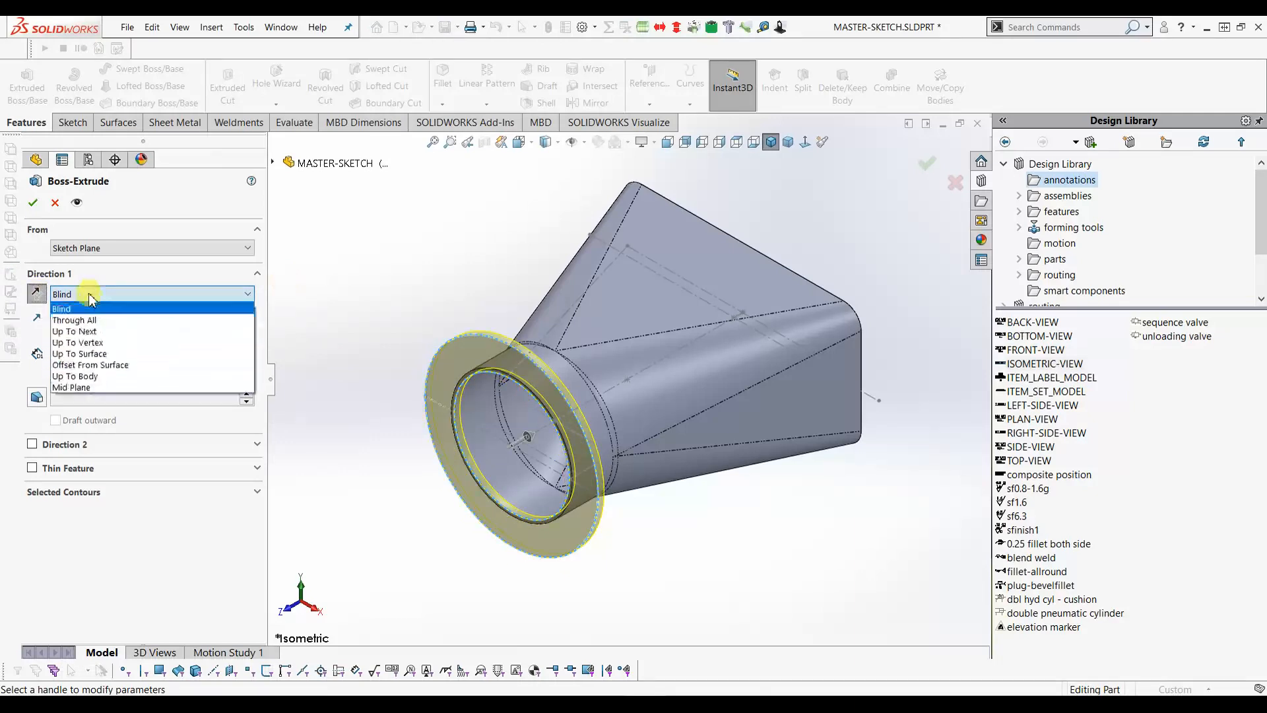
left_click(84, 345)
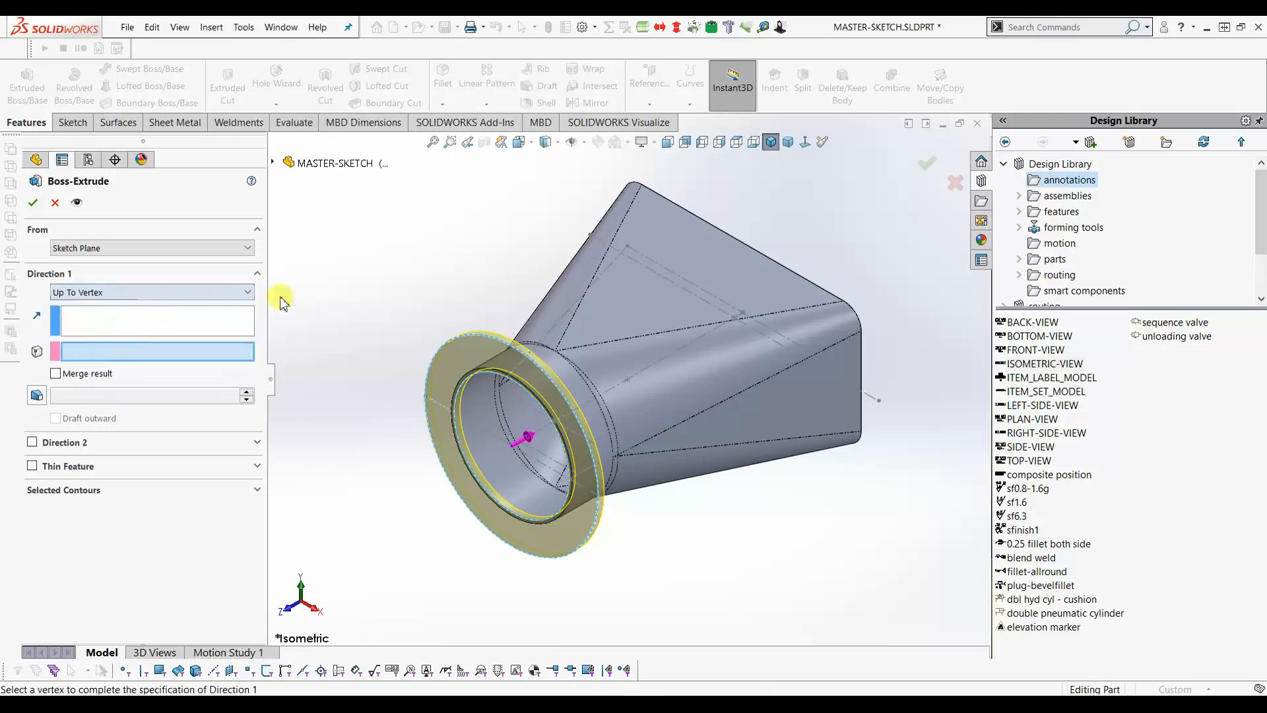
left_click(737, 146)
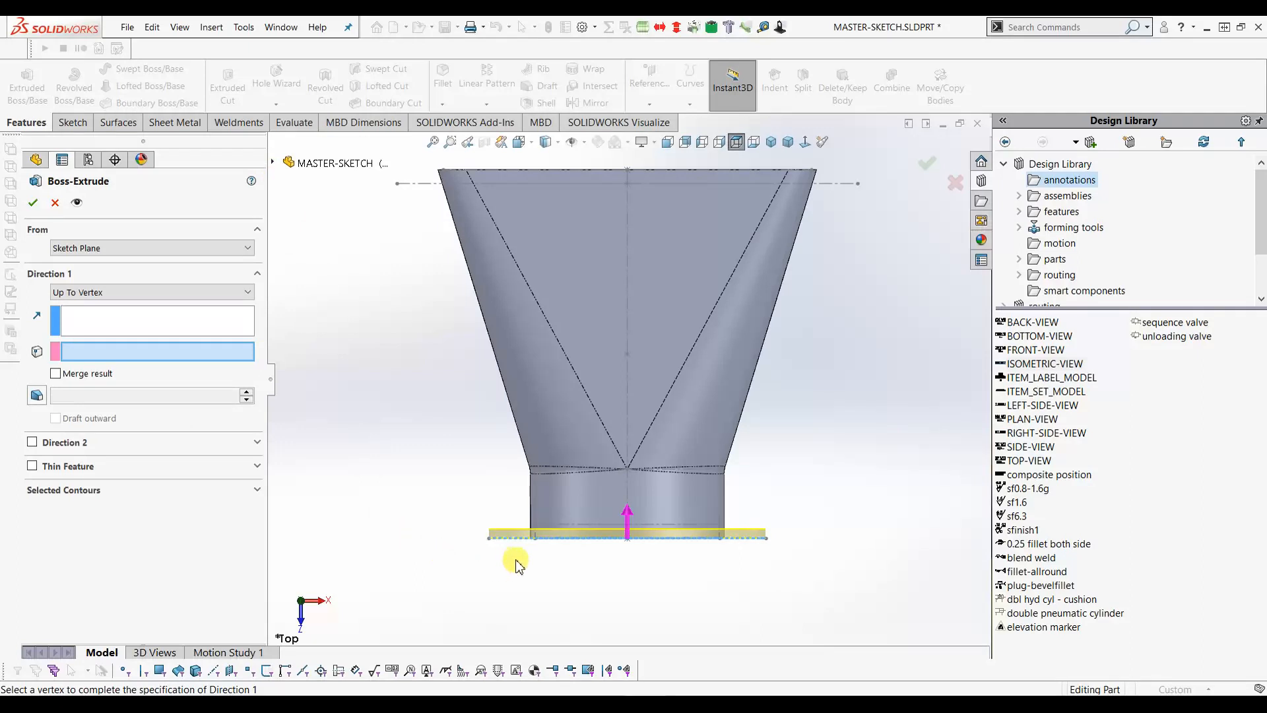
scroll(536, 561, "down", 3)
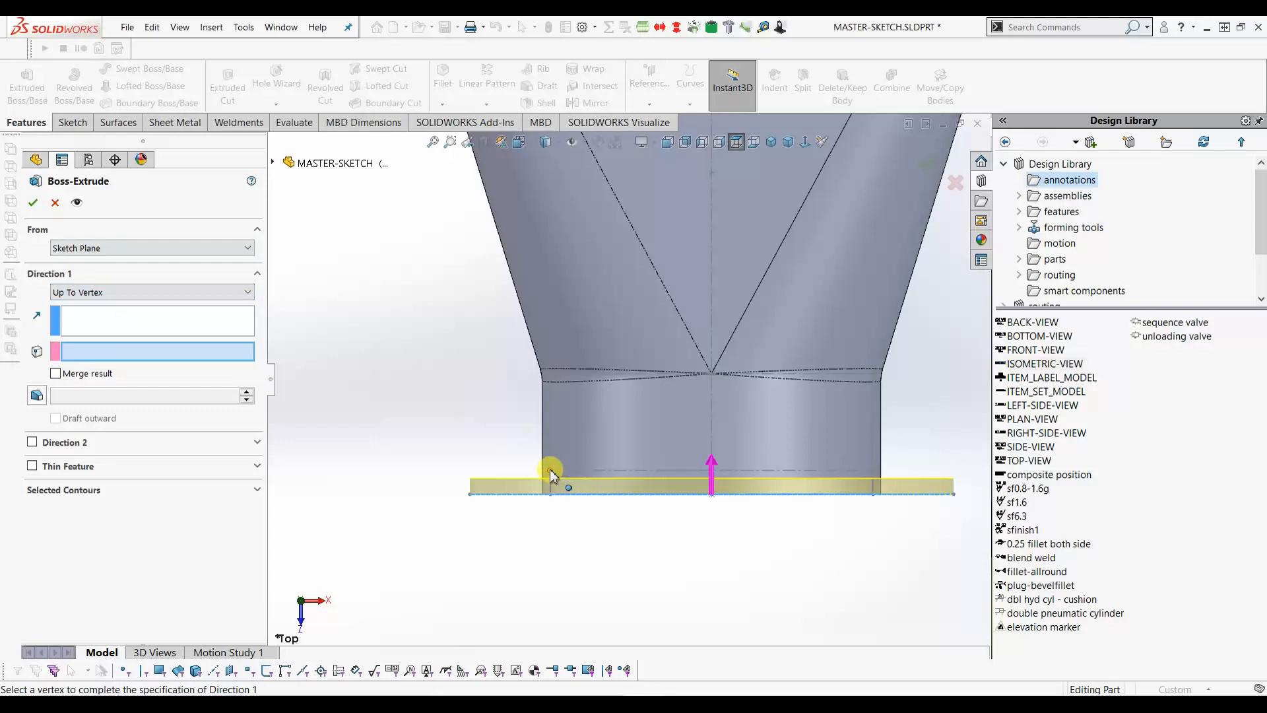
left_click(551, 474)
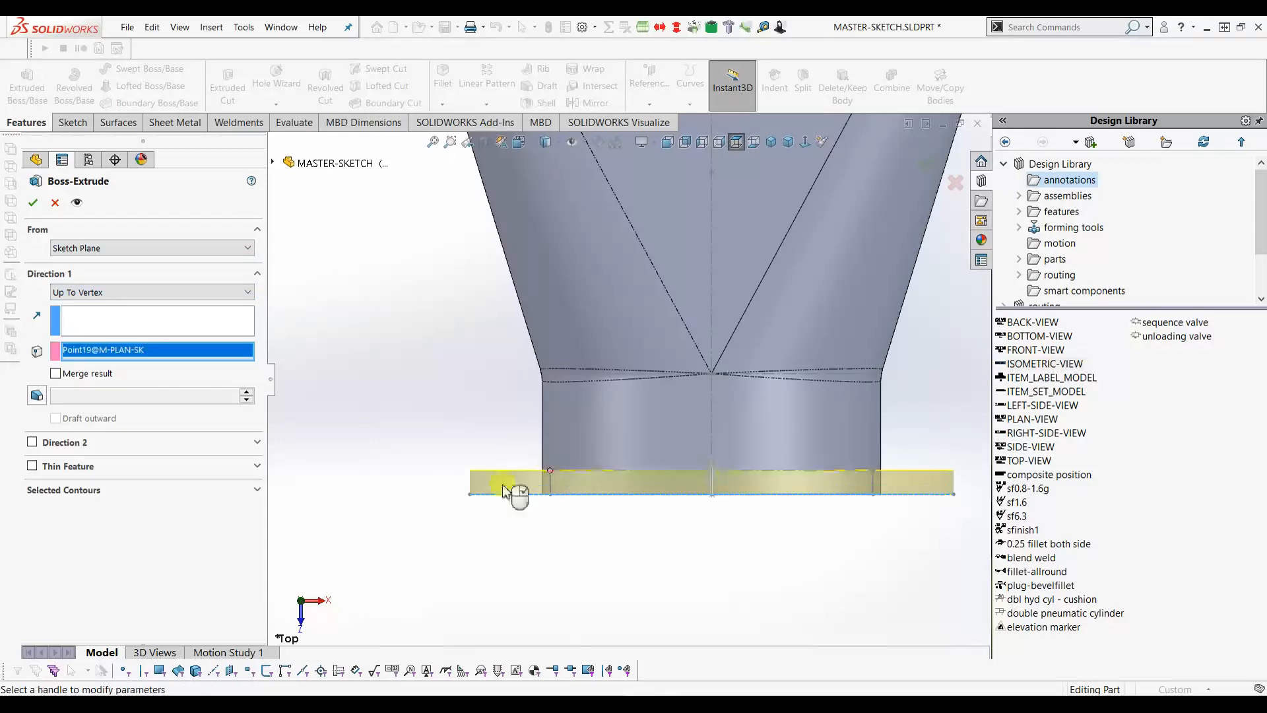
left_click(56, 373)
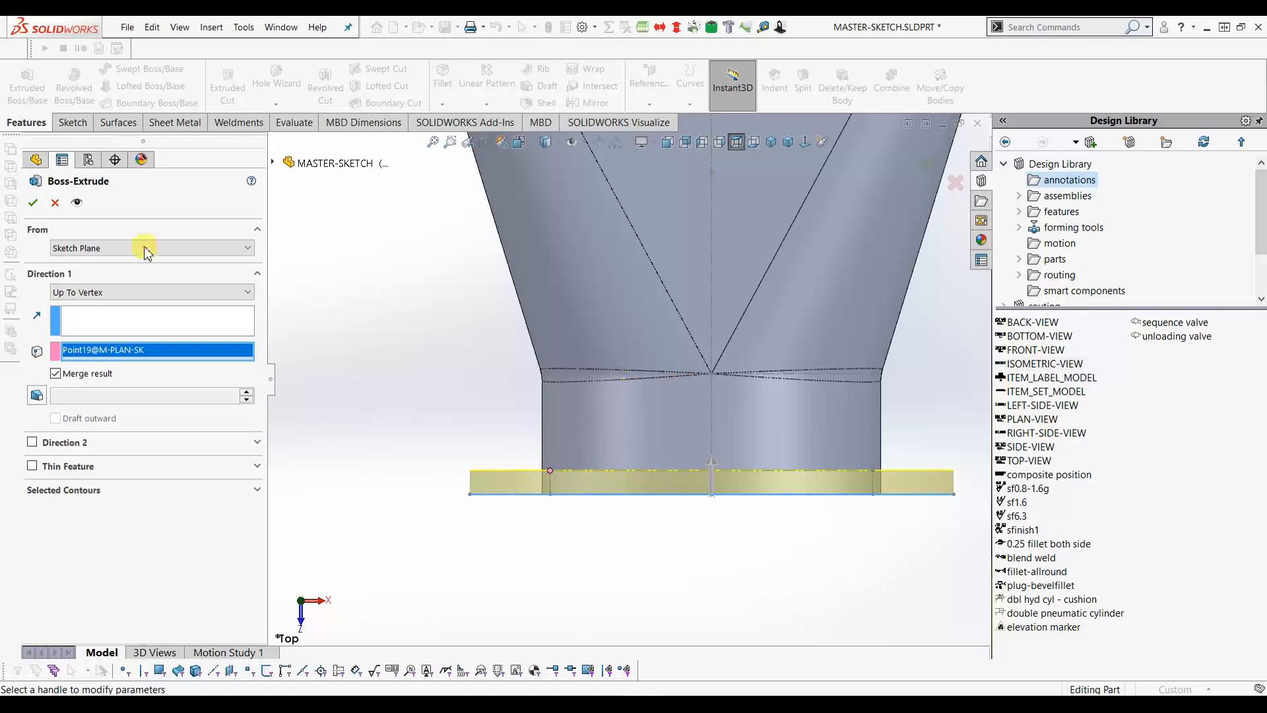
left_click(32, 204)
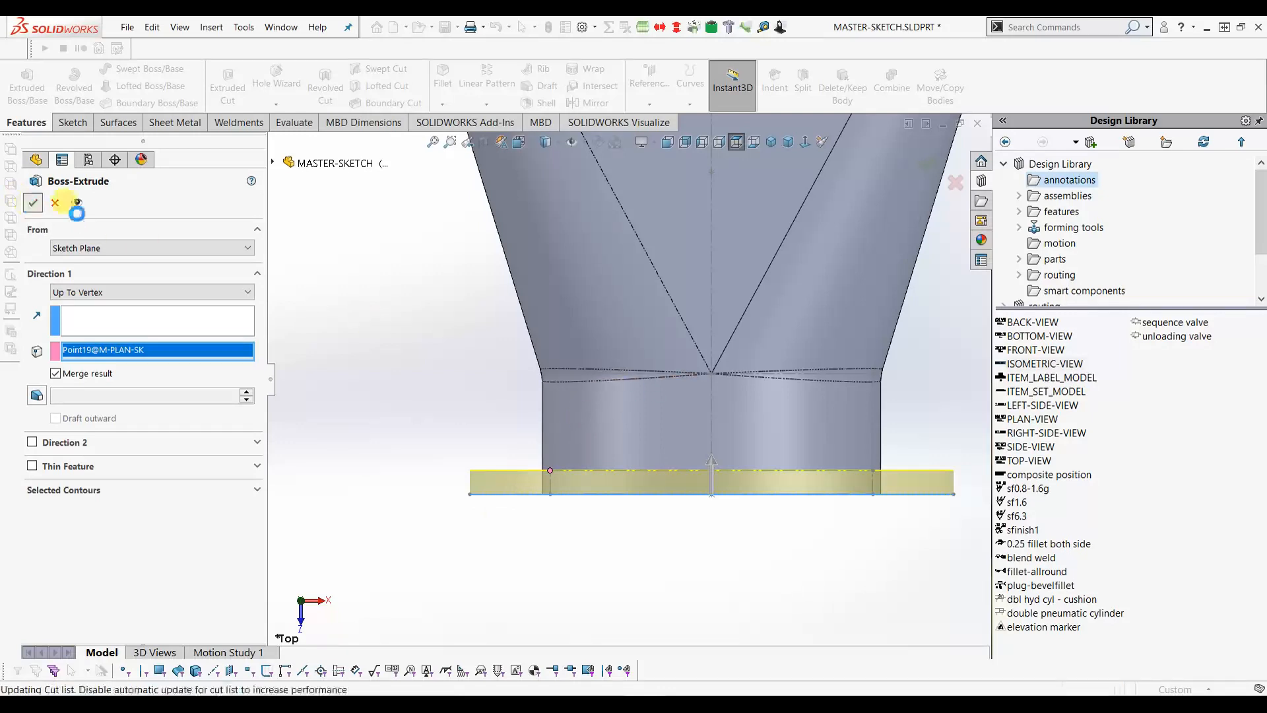
- Return to the isometric view and show the M-PIPE-SK sketch on the flange
left_click(771, 143)
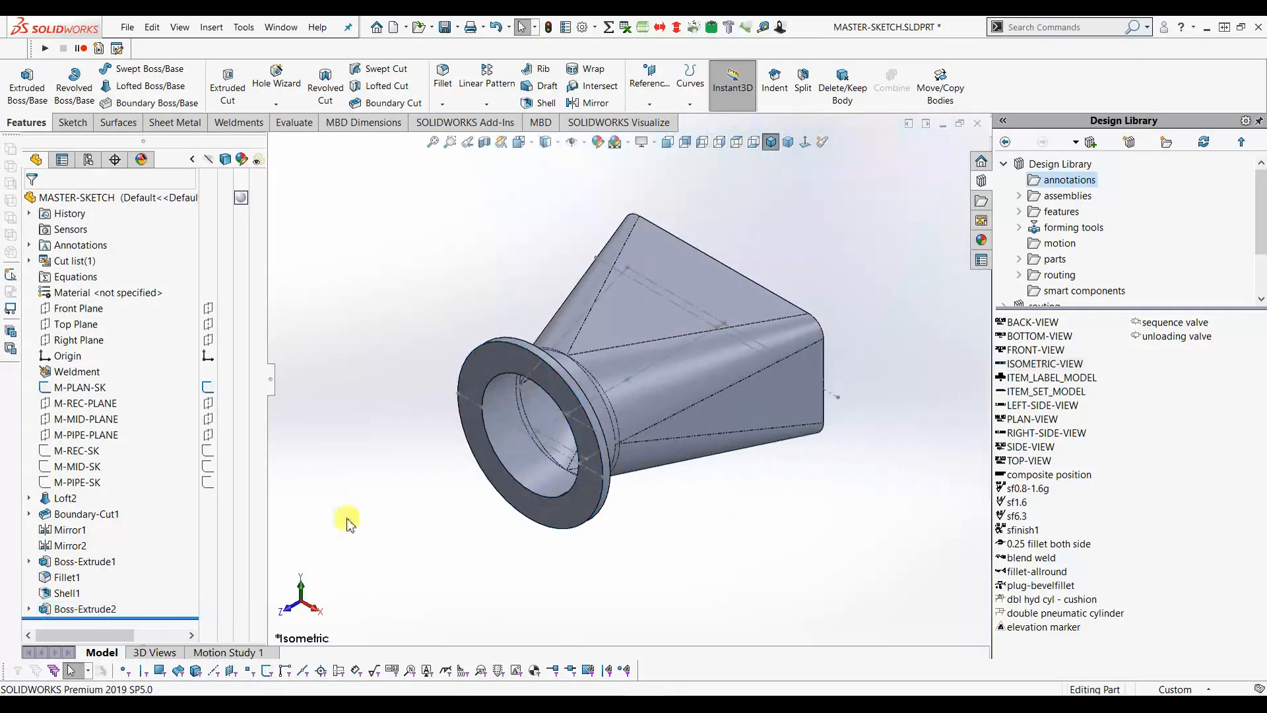
left_click(208, 483)
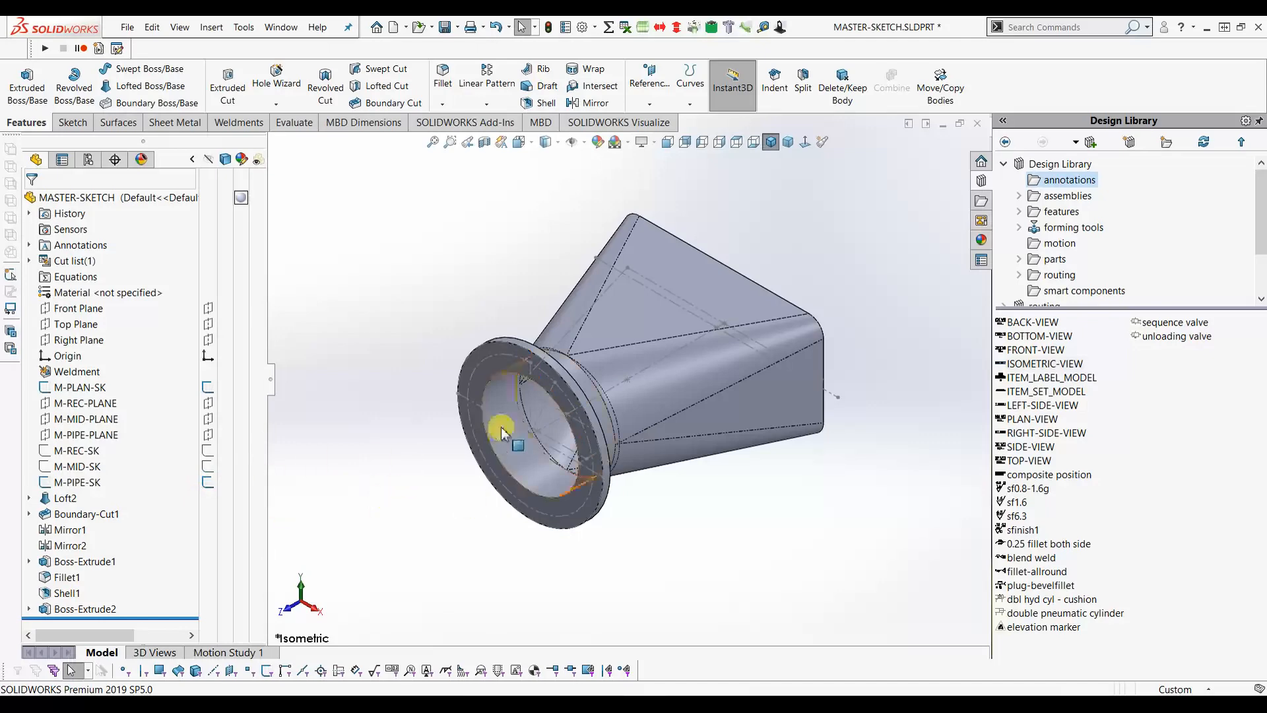
scroll(545, 409, "down", 3)
scroll(555, 396, "up", 4)
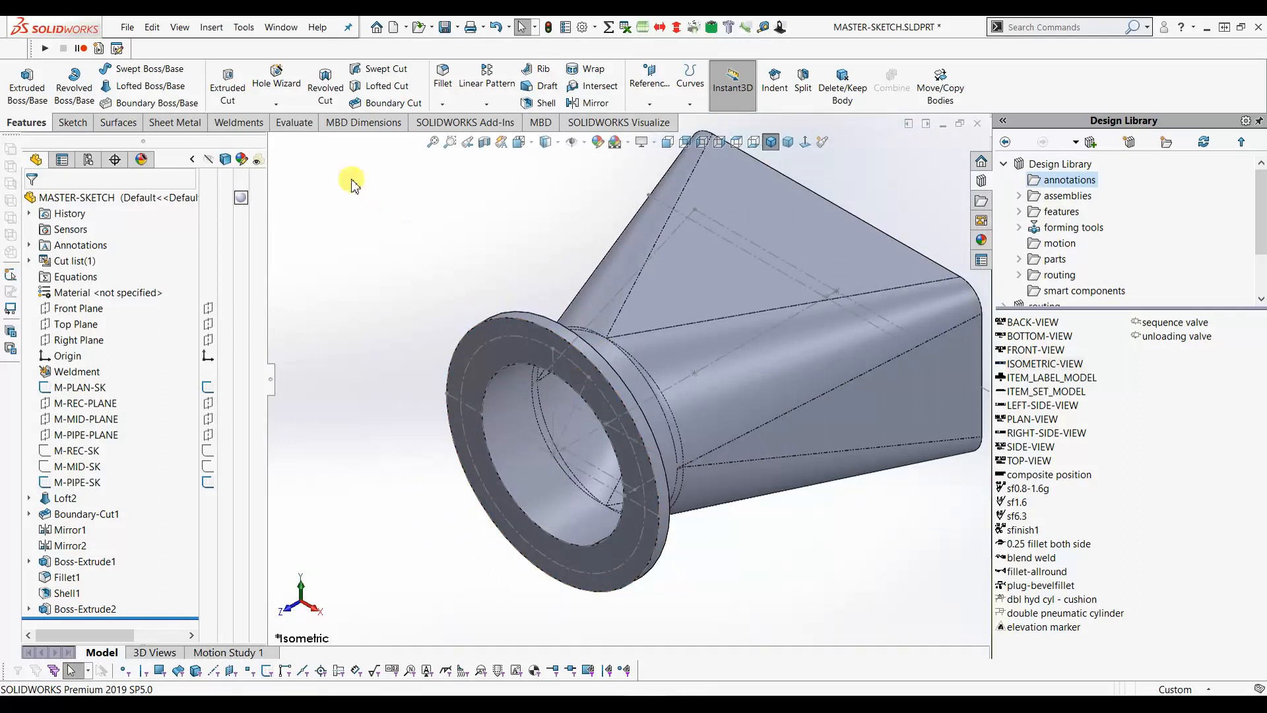
- Set up a Hole Wizard drill-size hole of Ø12.0 with Up To Next end condition
left_click(285, 88)
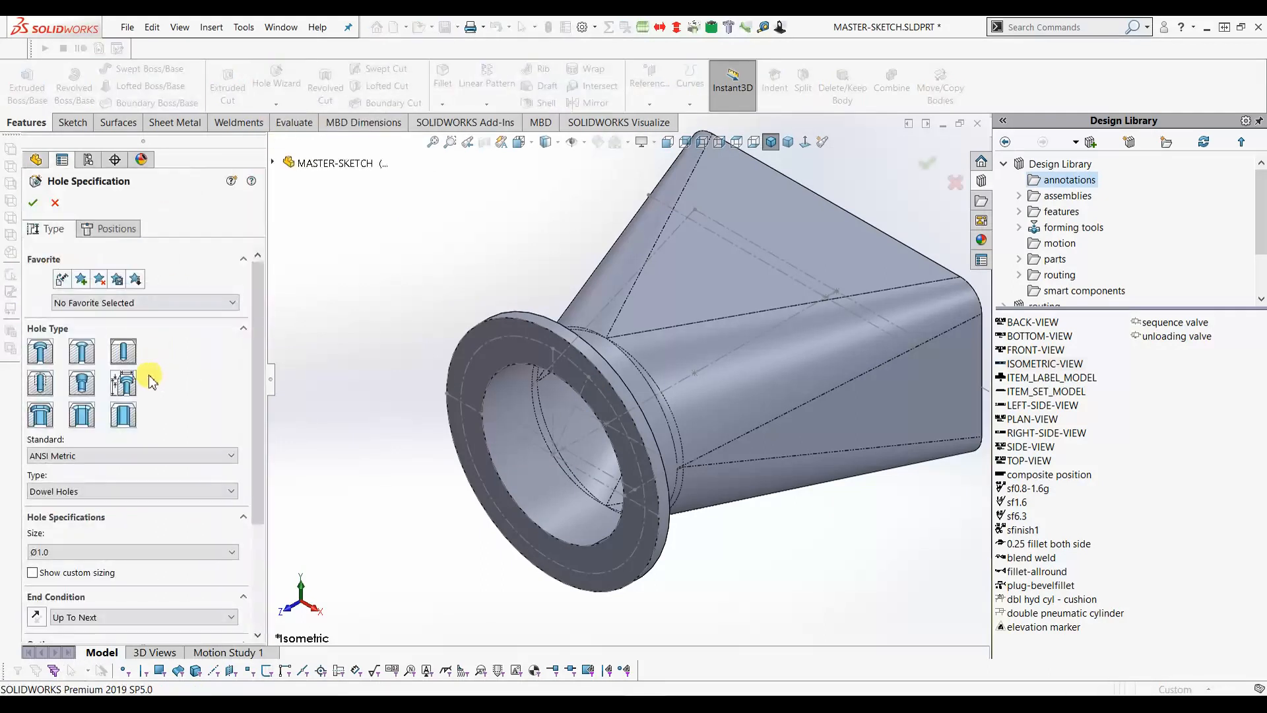
left_click(66, 502)
left_click(66, 518)
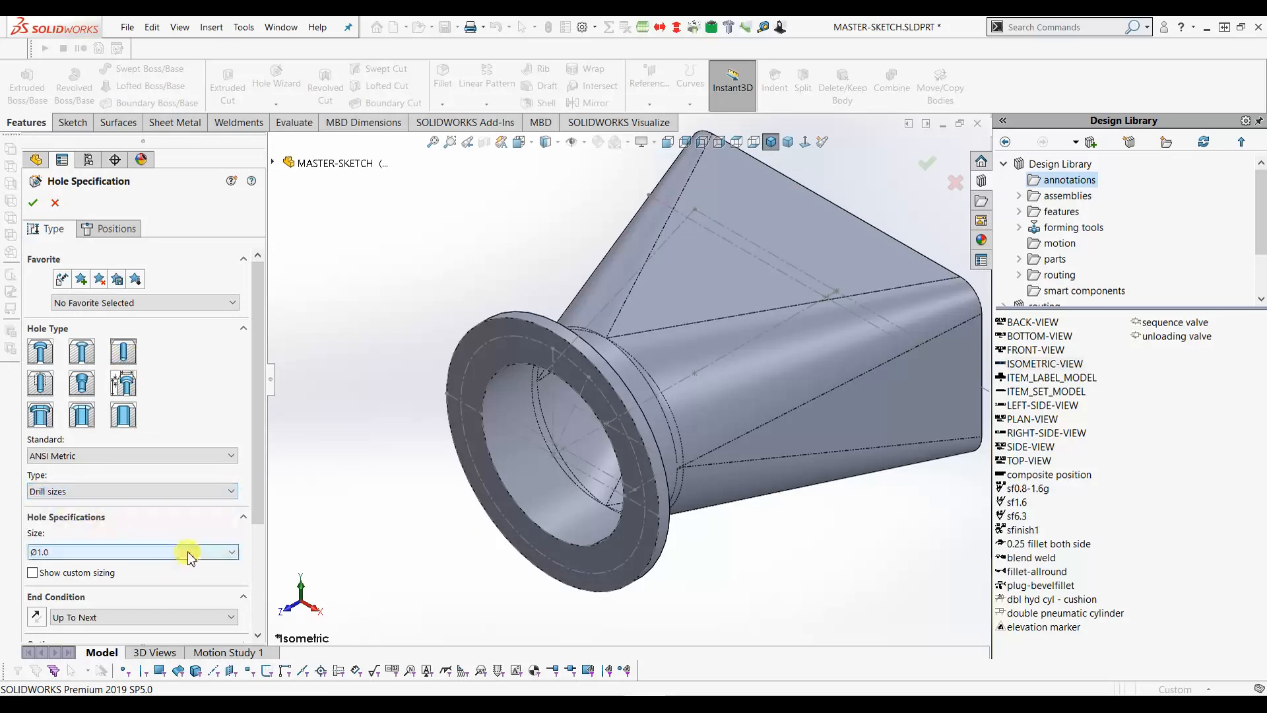
left_click(190, 556)
left_click_drag(232, 593, 226, 678)
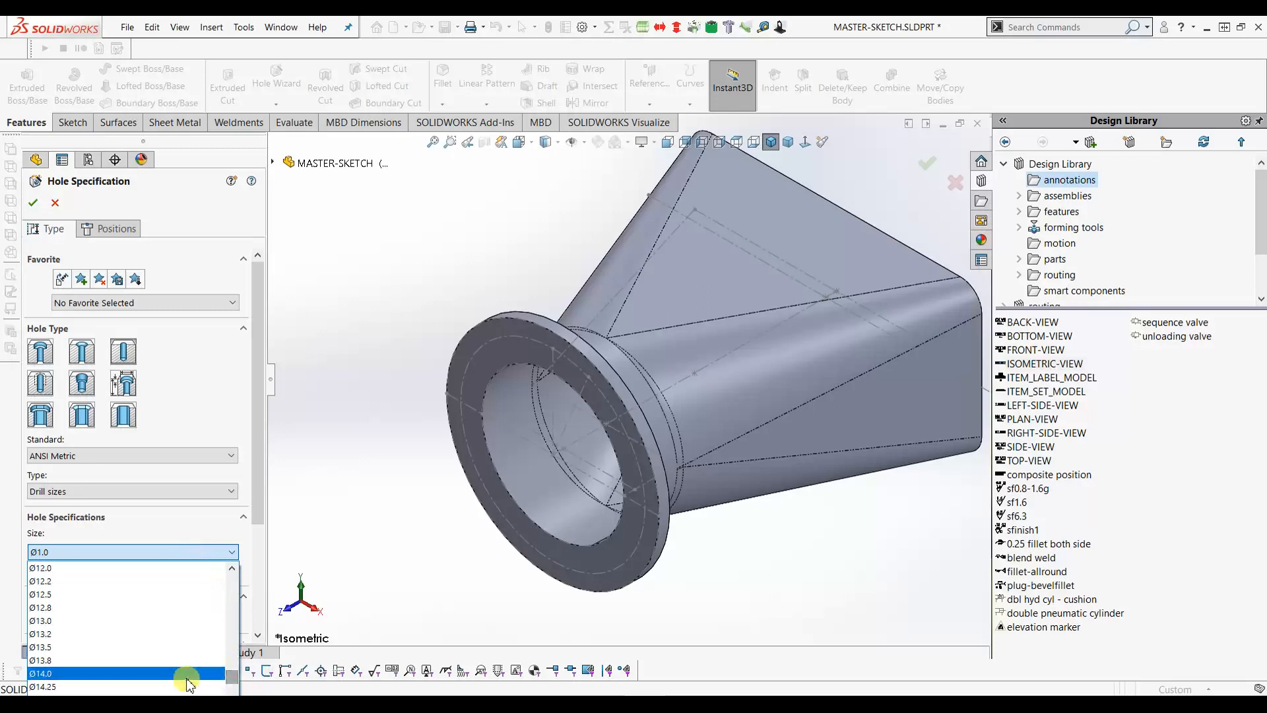
left_click(83, 569)
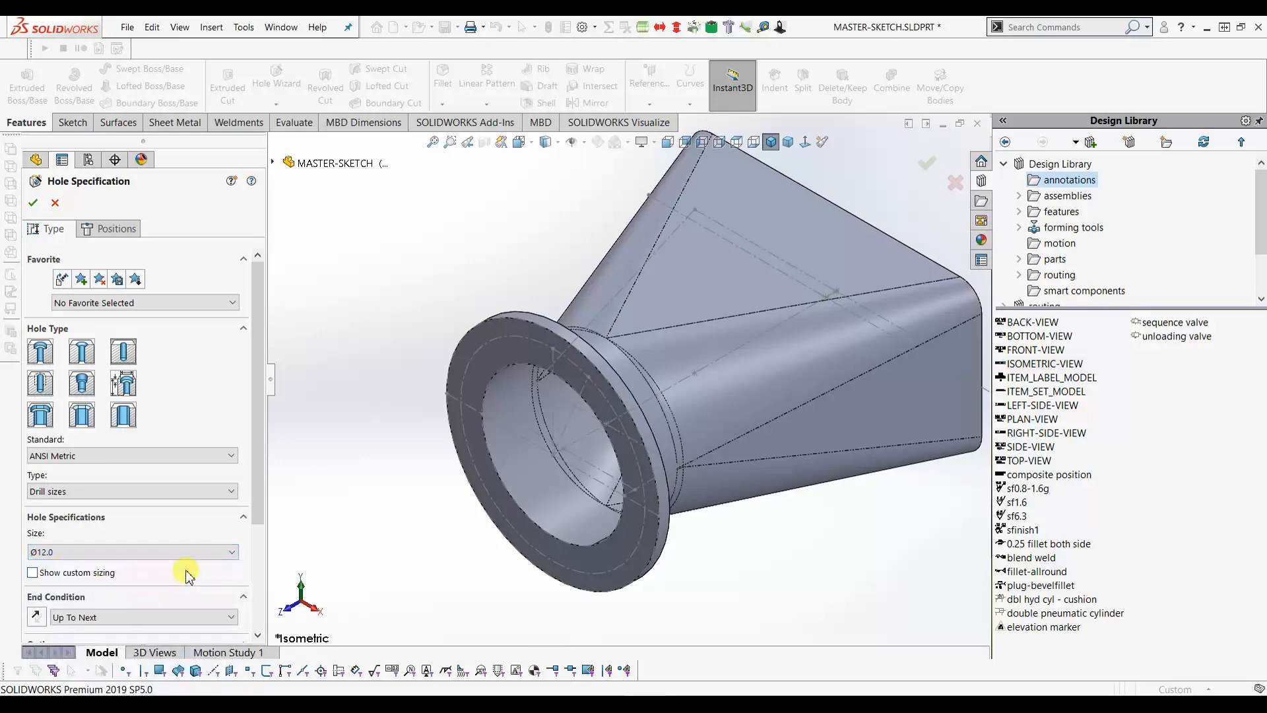
left_click_drag(257, 476, 256, 571)
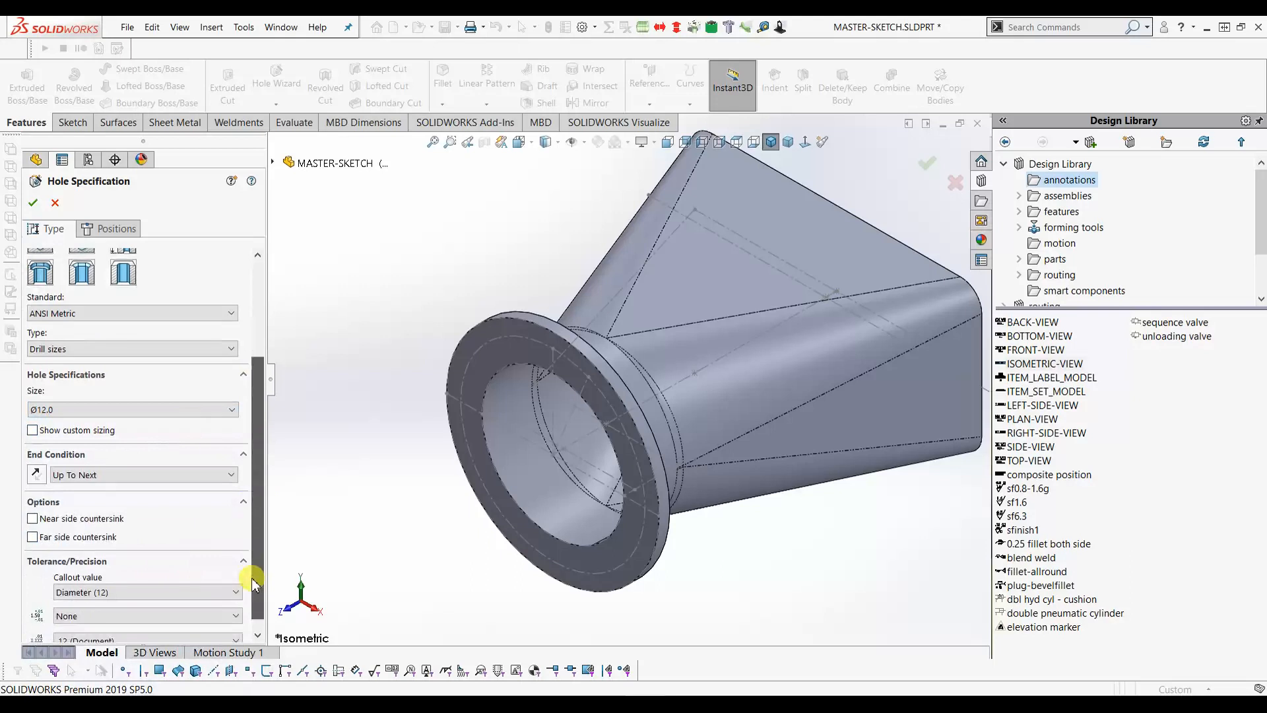
left_click(85, 475)
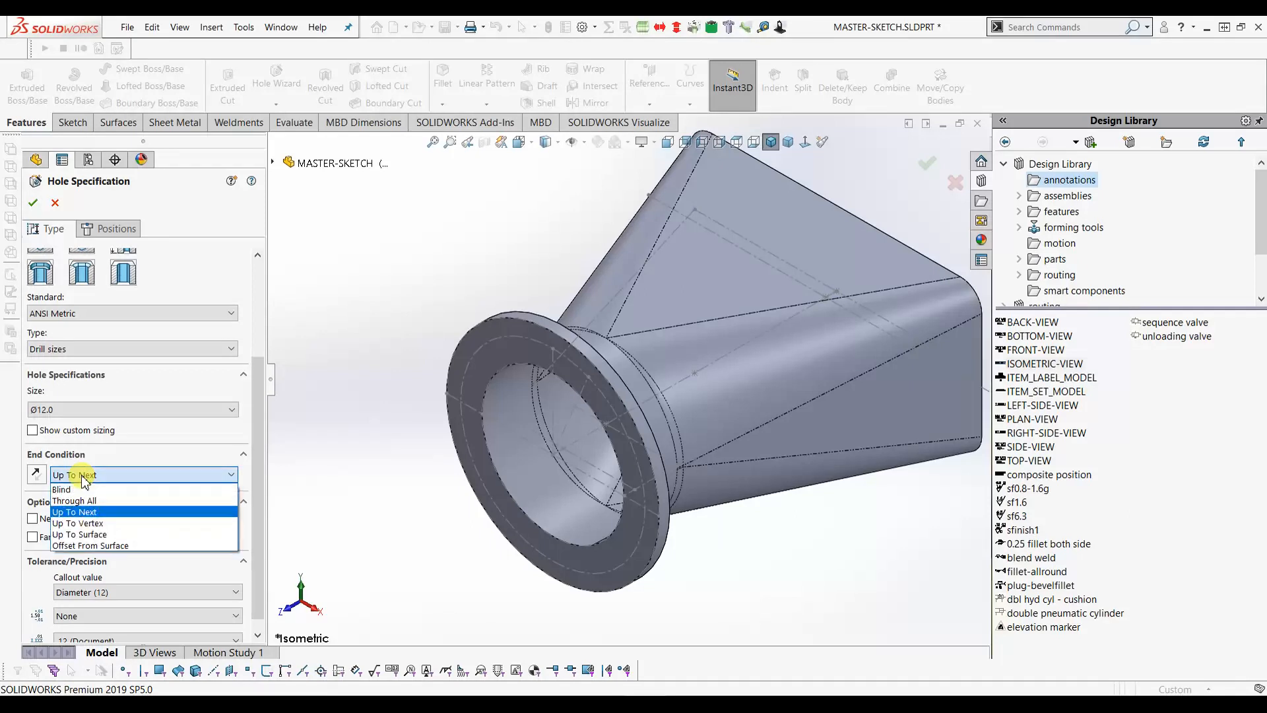
left_click(84, 512)
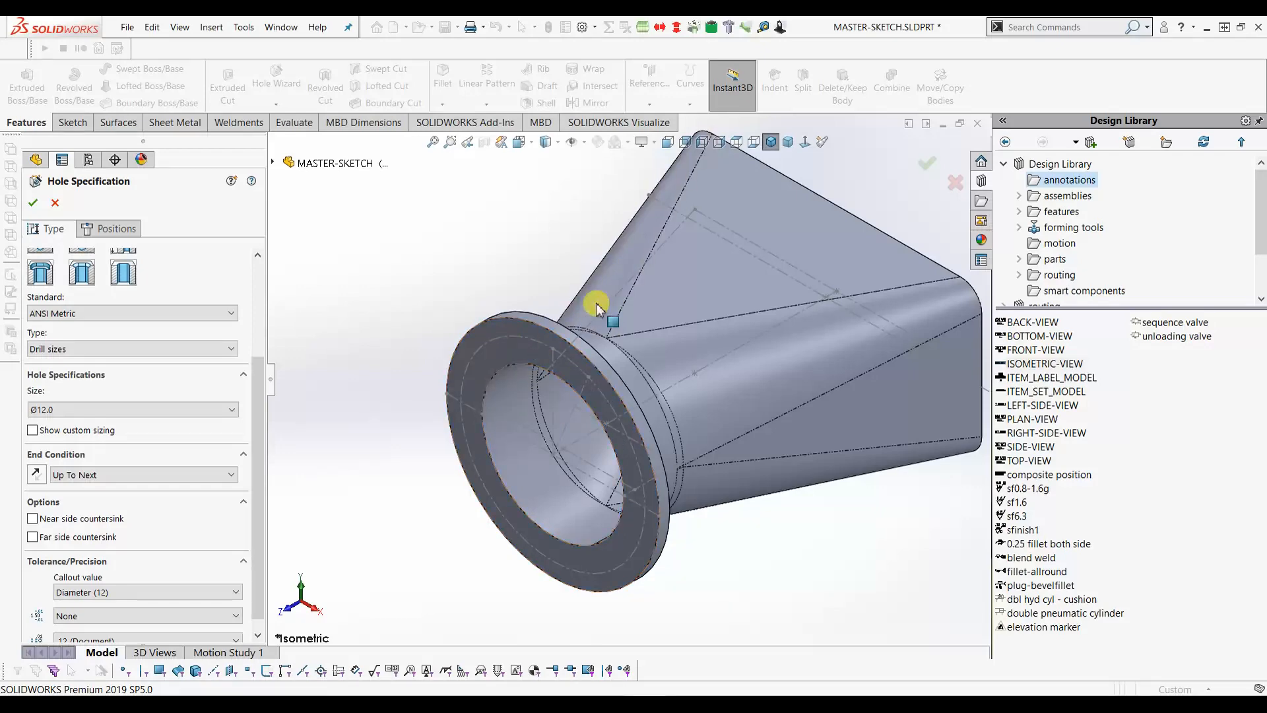
- Turn the round flange toward the viewer and place the hole on its face
middle_click_drag(544, 354, 489, 348)
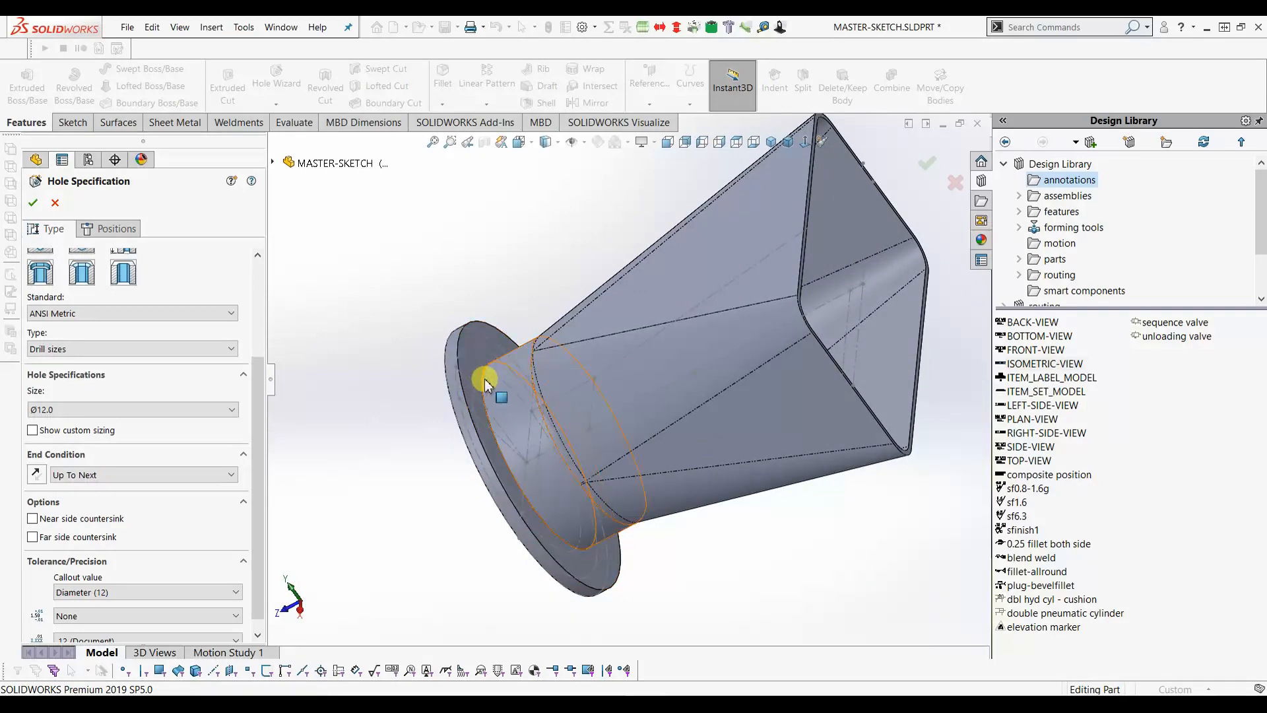
middle_click_drag(499, 341, 558, 320)
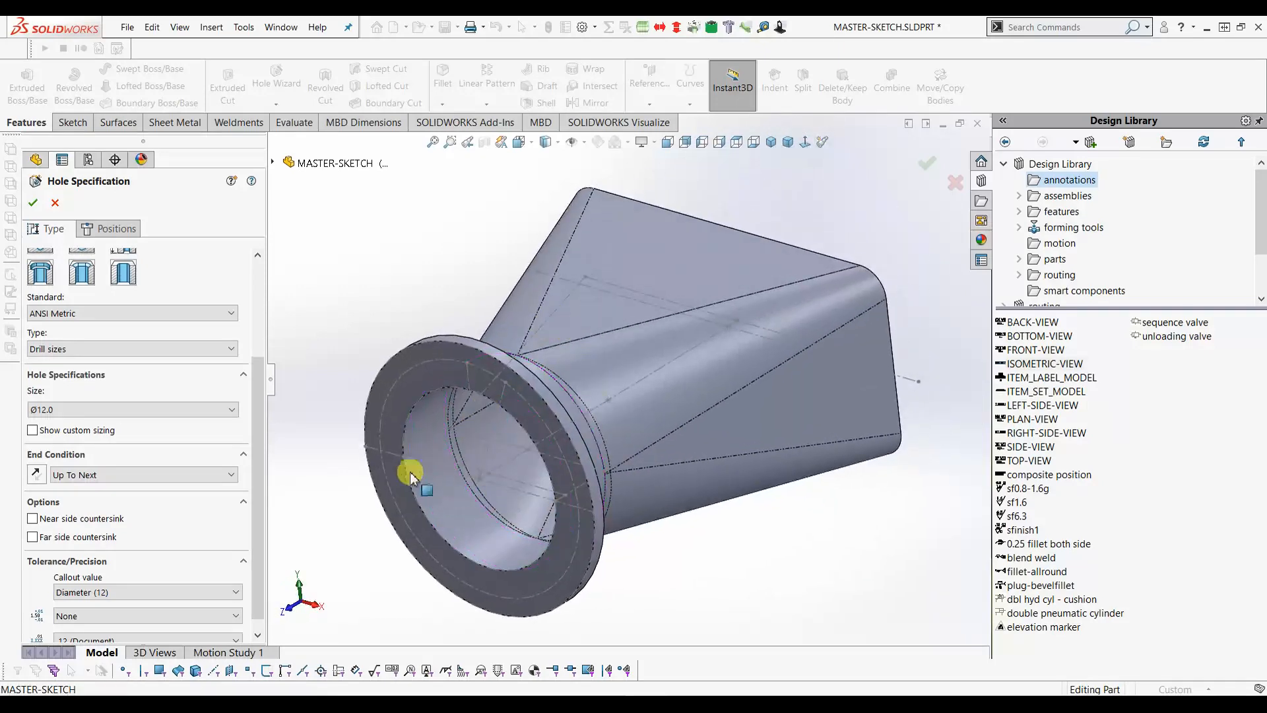
scroll(407, 473, "down", 2)
left_click(33, 203)
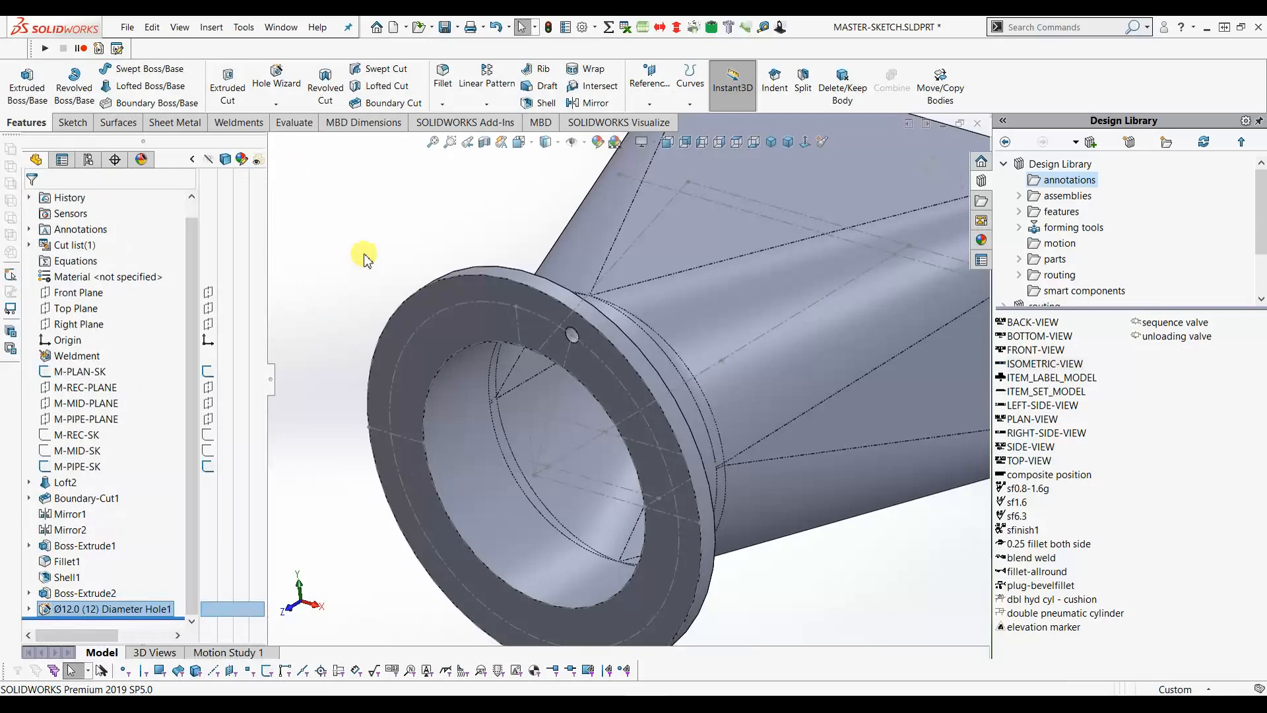
- Pattern the Ø12.0 hole around the flange's outer face, 8 instances over 360°
scroll(507, 378, "up", 3)
scroll(535, 507, "down", 3)
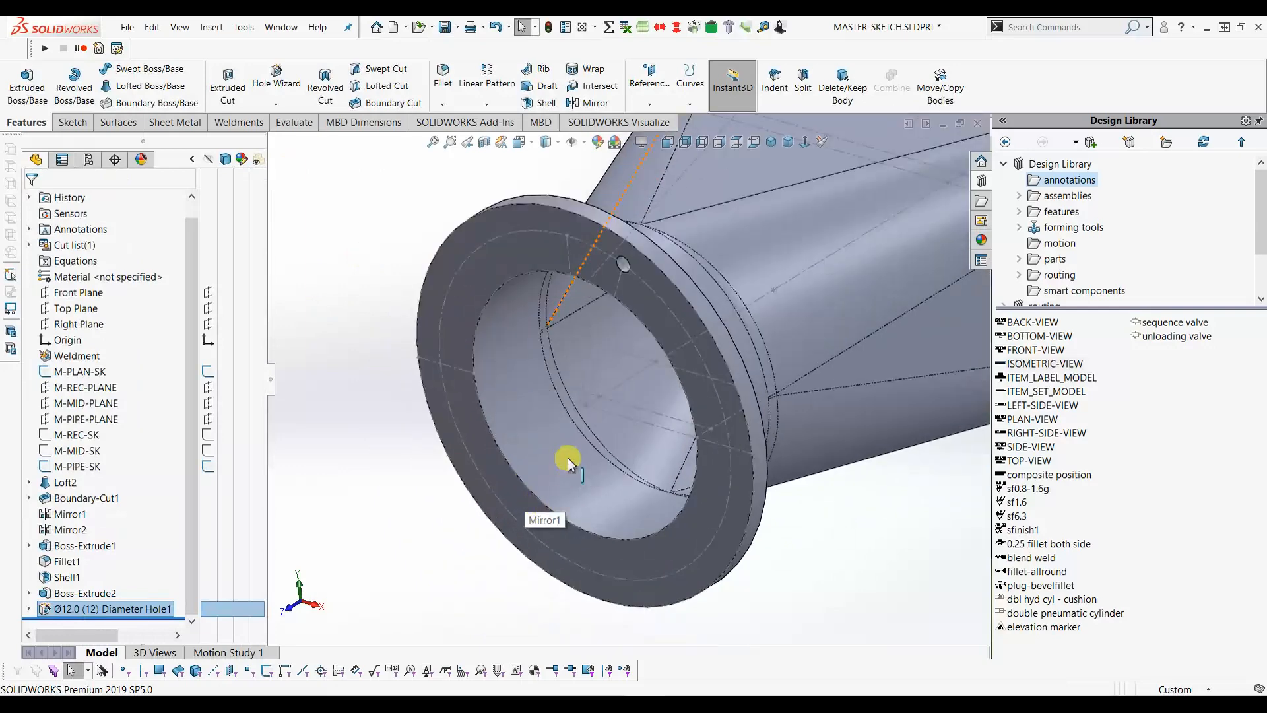
scroll(568, 462, "up", 2)
left_click(486, 104)
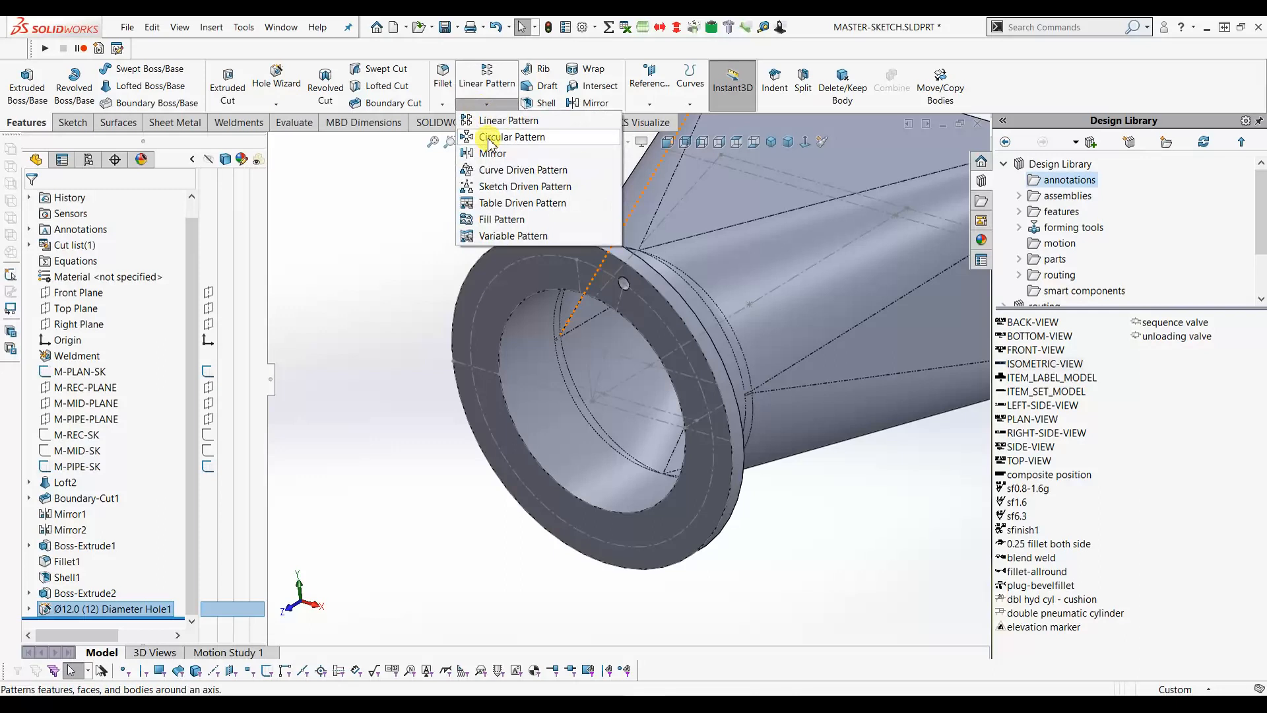
left_click(489, 137)
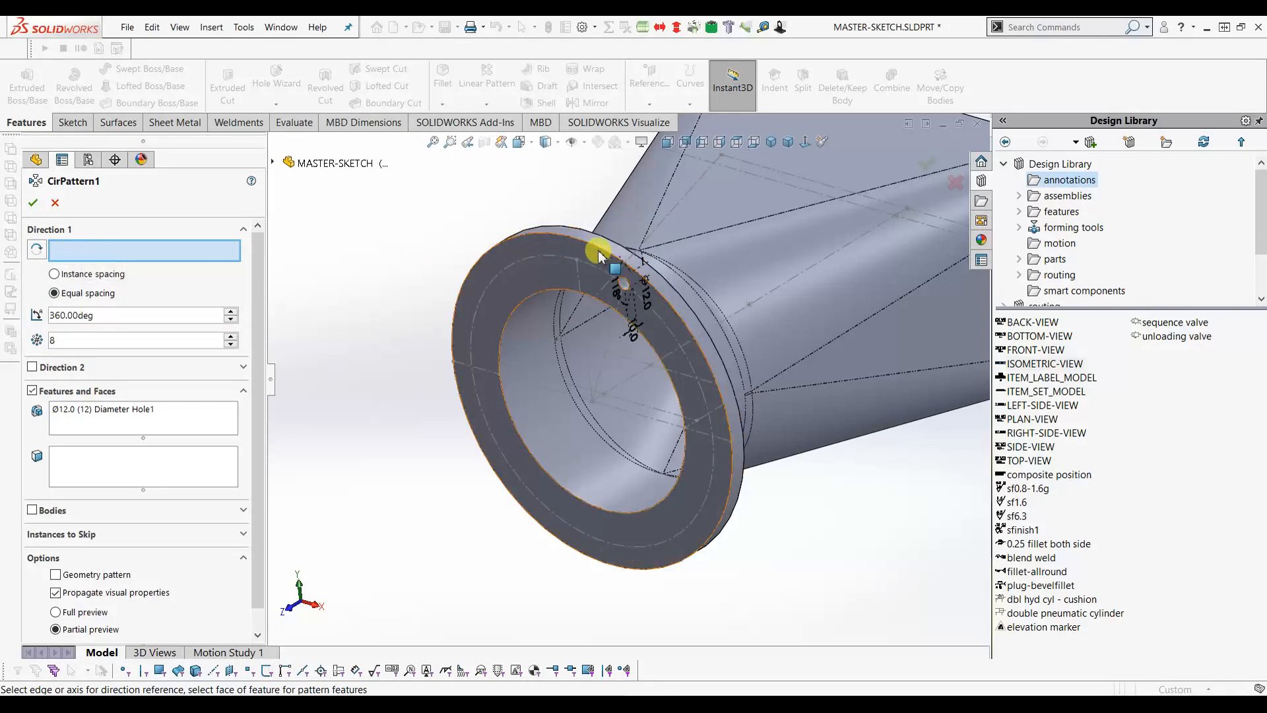
left_click(565, 234)
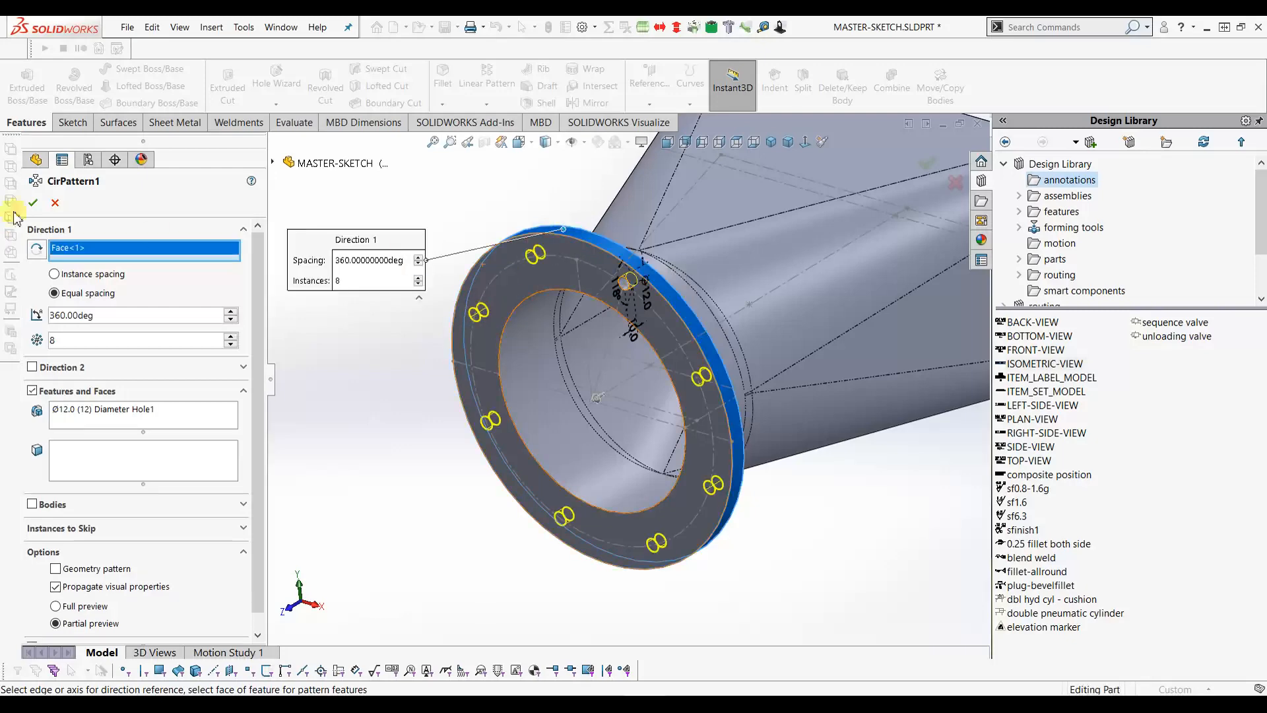
left_click(31, 203)
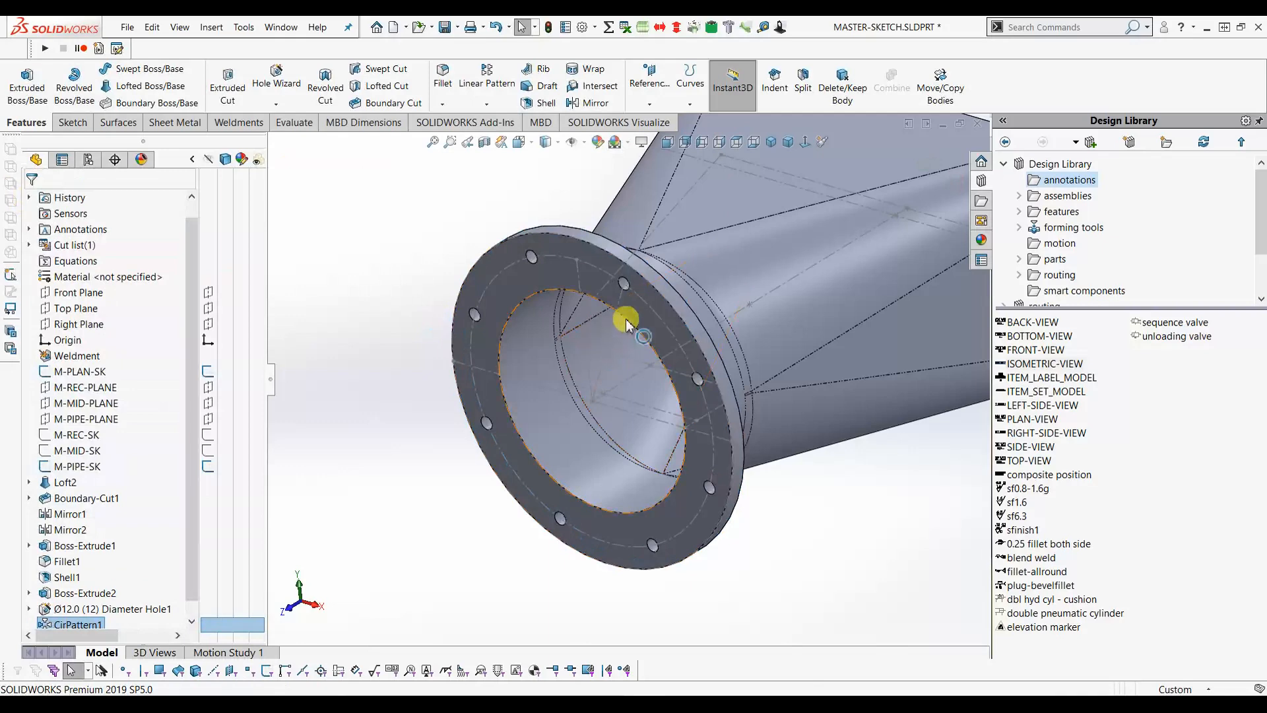
left_click(771, 142)
- Select the Ø12.0 Diameter Hole1 feature and reopen it for editing
left_click(668, 144)
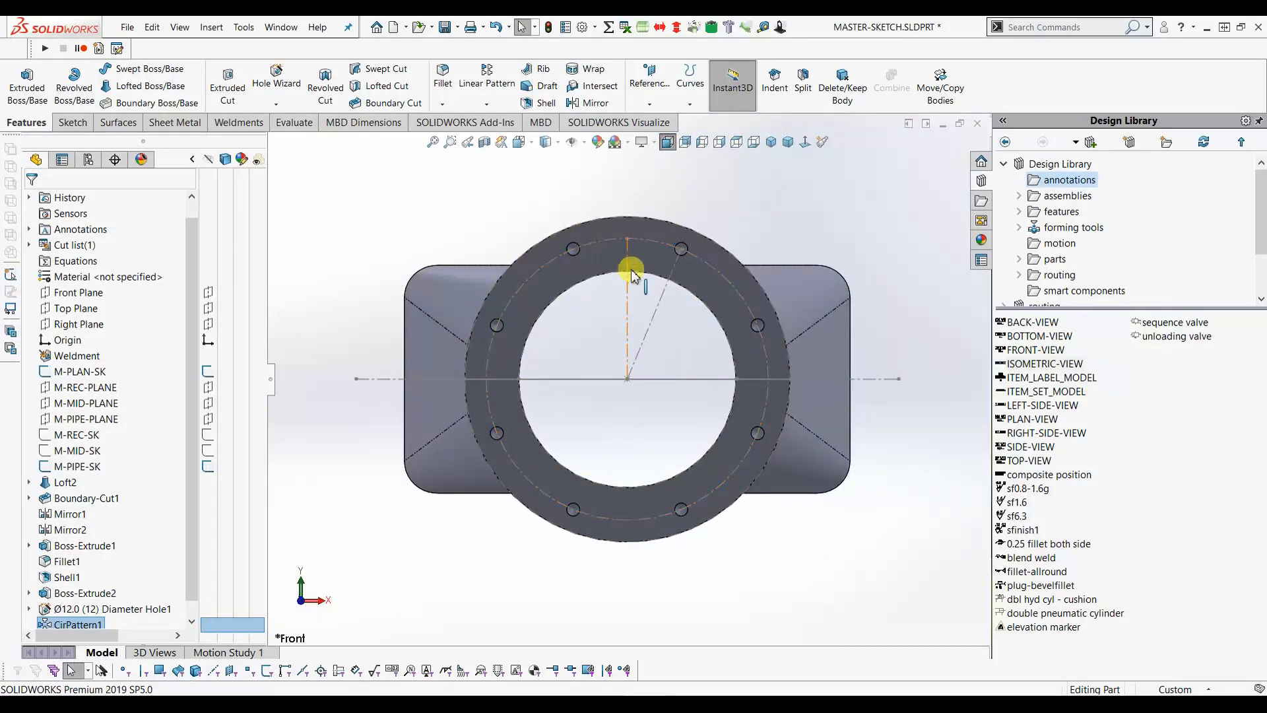
middle_click_drag(603, 274, 567, 307)
scroll(438, 328, "down", 4)
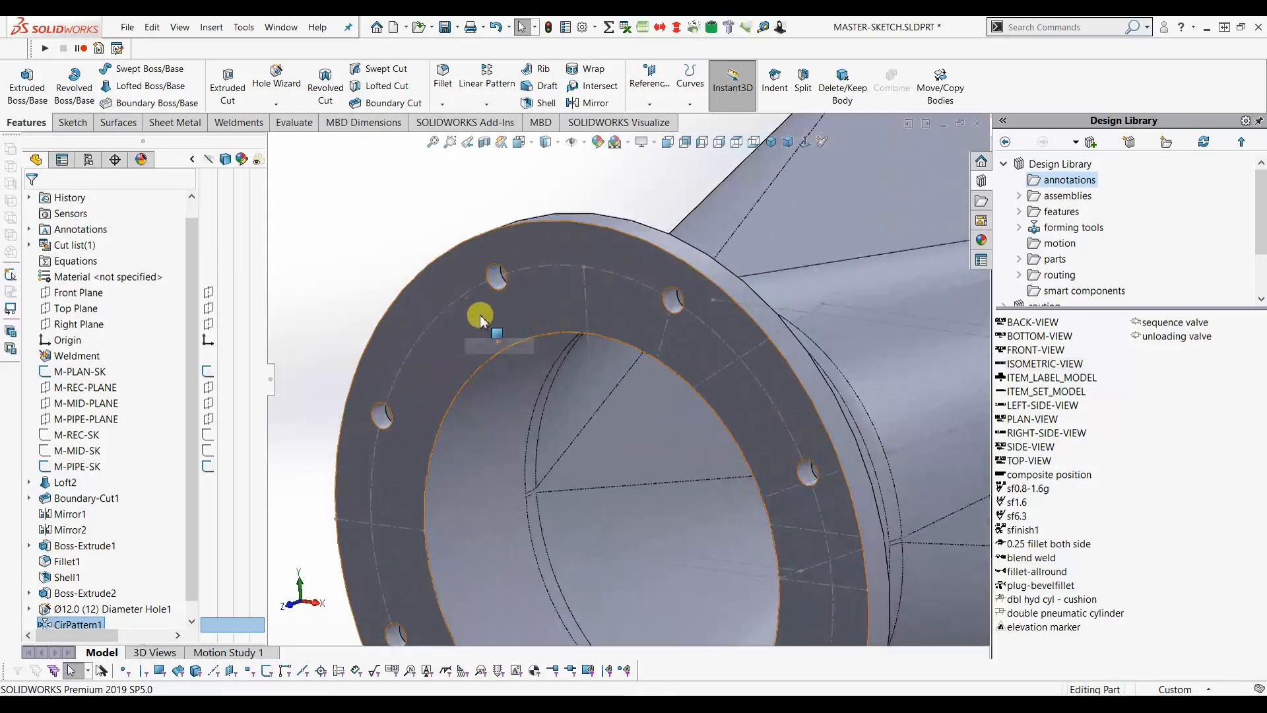
scroll(523, 310, "up", 4)
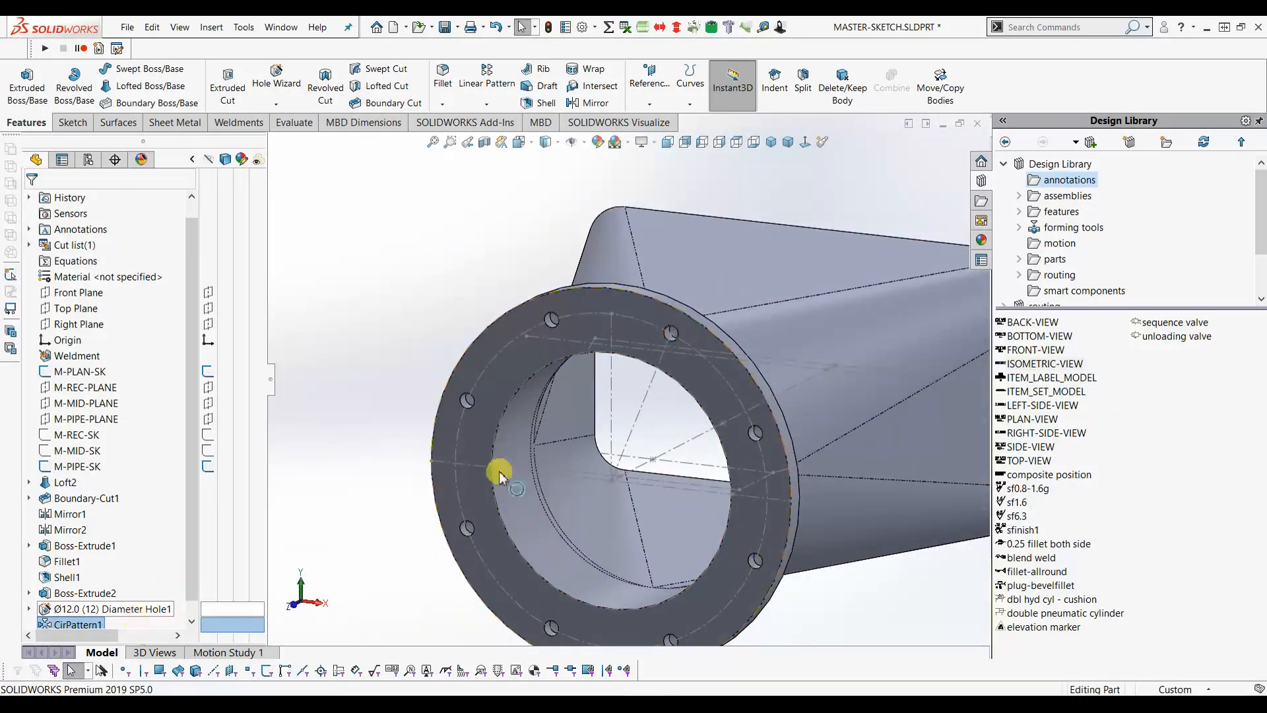
middle_click_drag(537, 348, 495, 362)
left_click(99, 608)
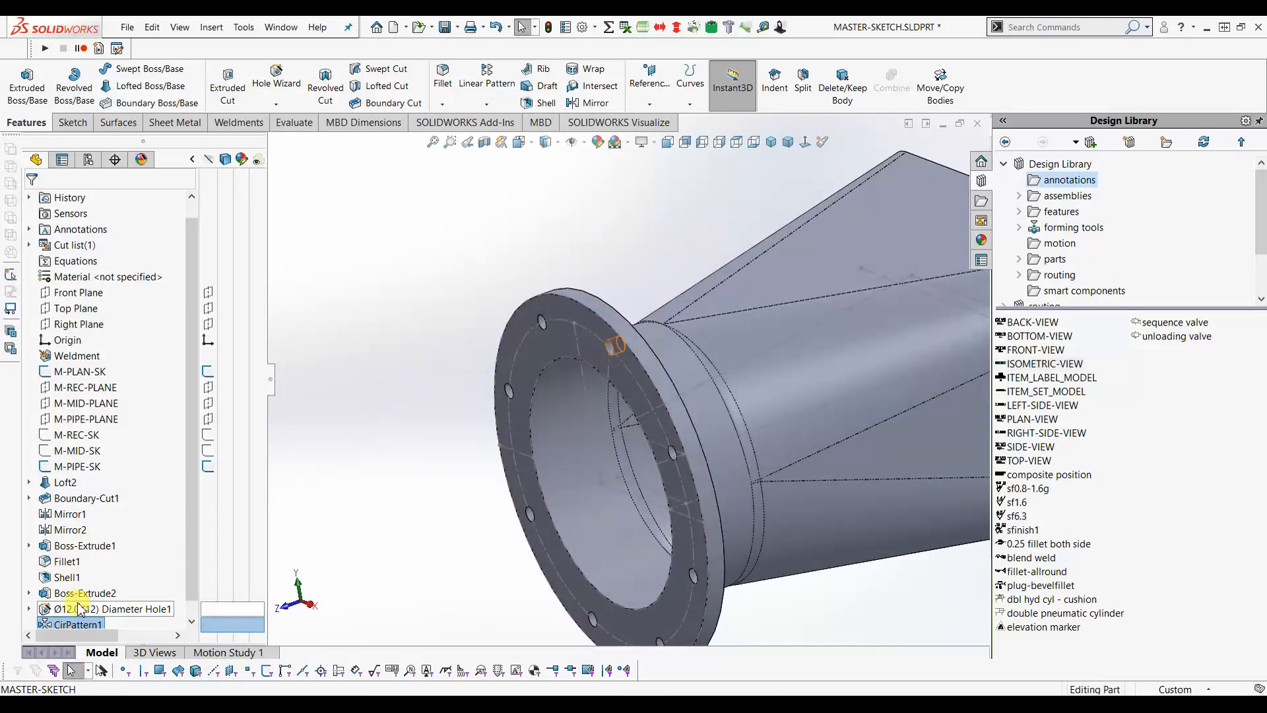
left_click(89, 562)
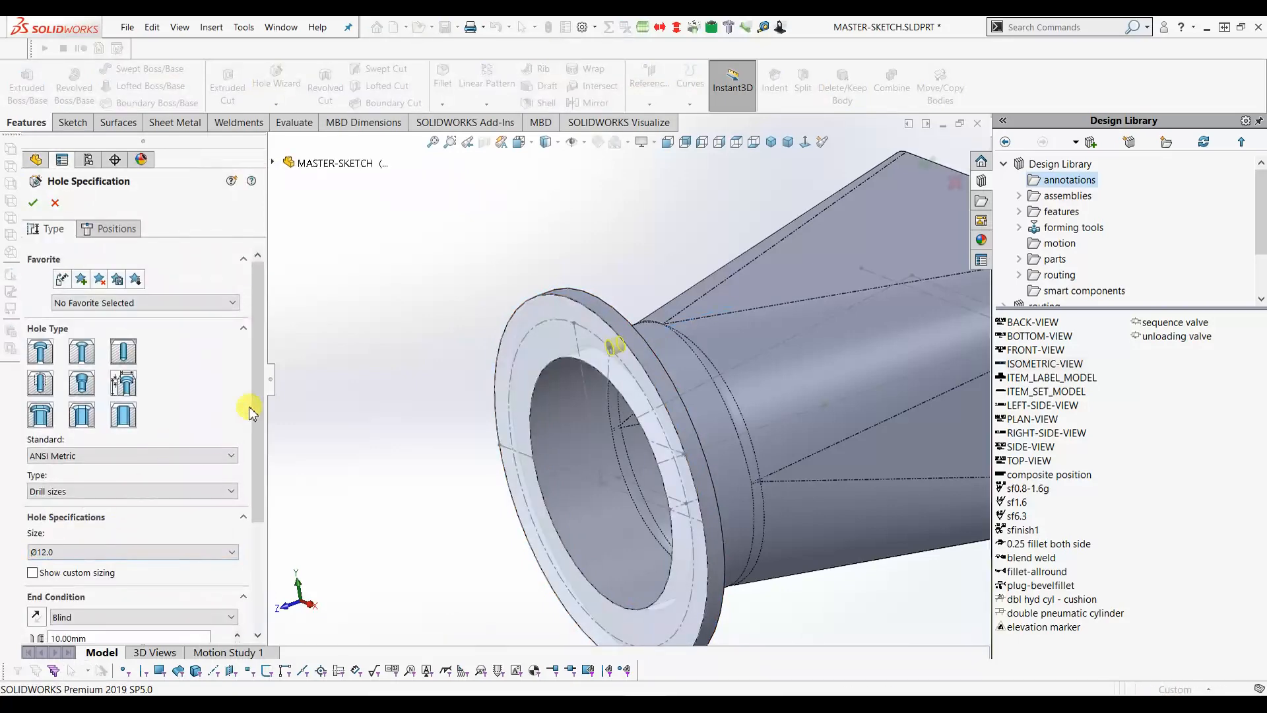
- Change the hole's end condition from Blind to Up To Next
scroll(247, 415, "down", 5)
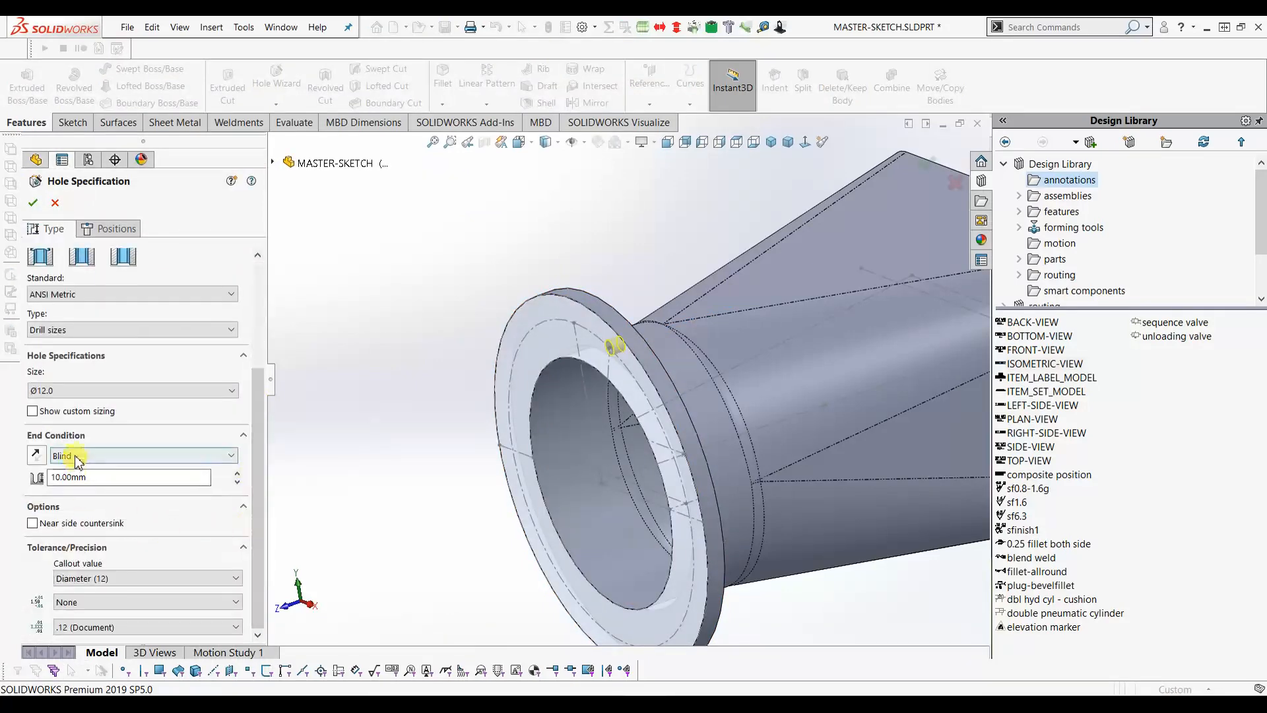
left_click(77, 456)
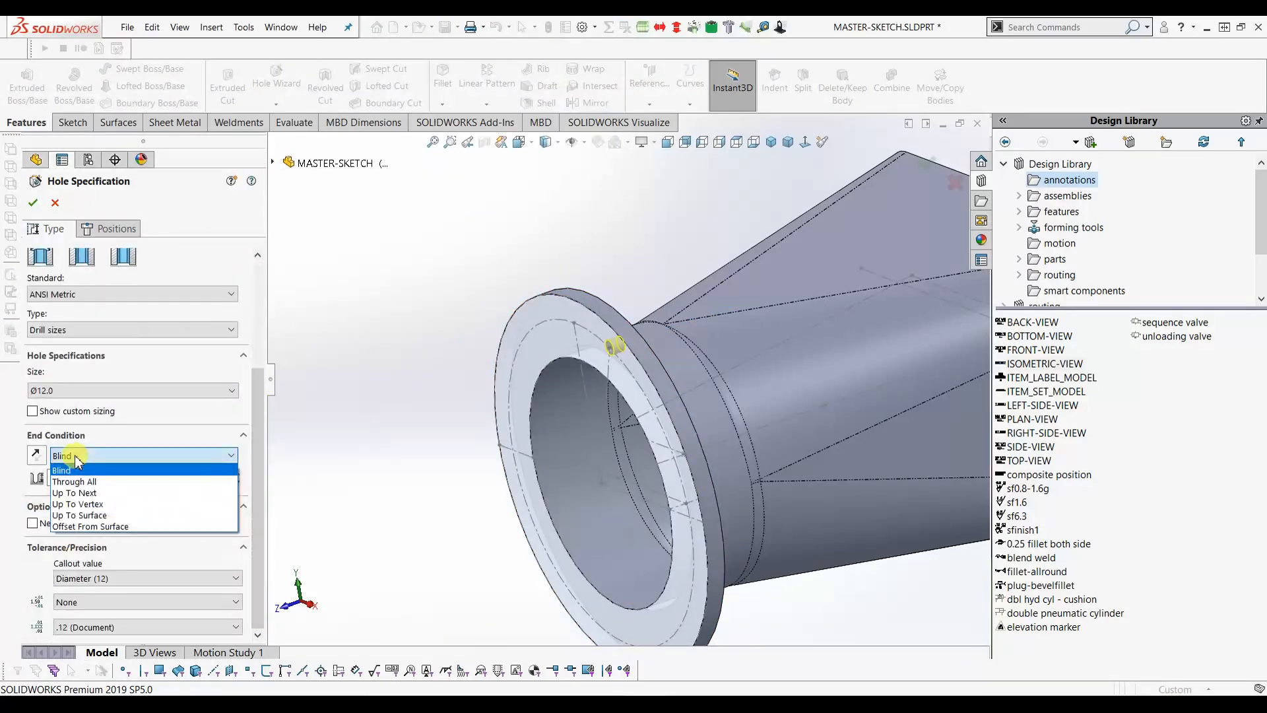
left_click(76, 495)
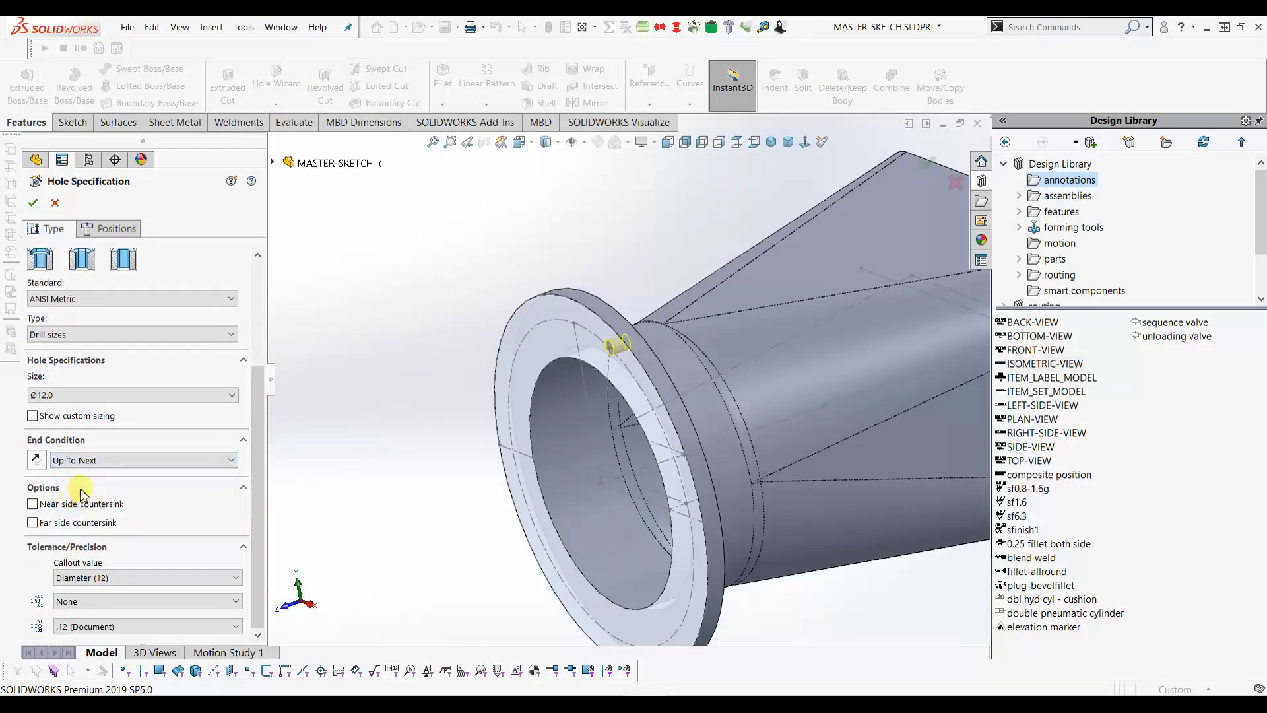
left_click(32, 203)
middle_click_drag(460, 369, 519, 307)
left_click(773, 143)
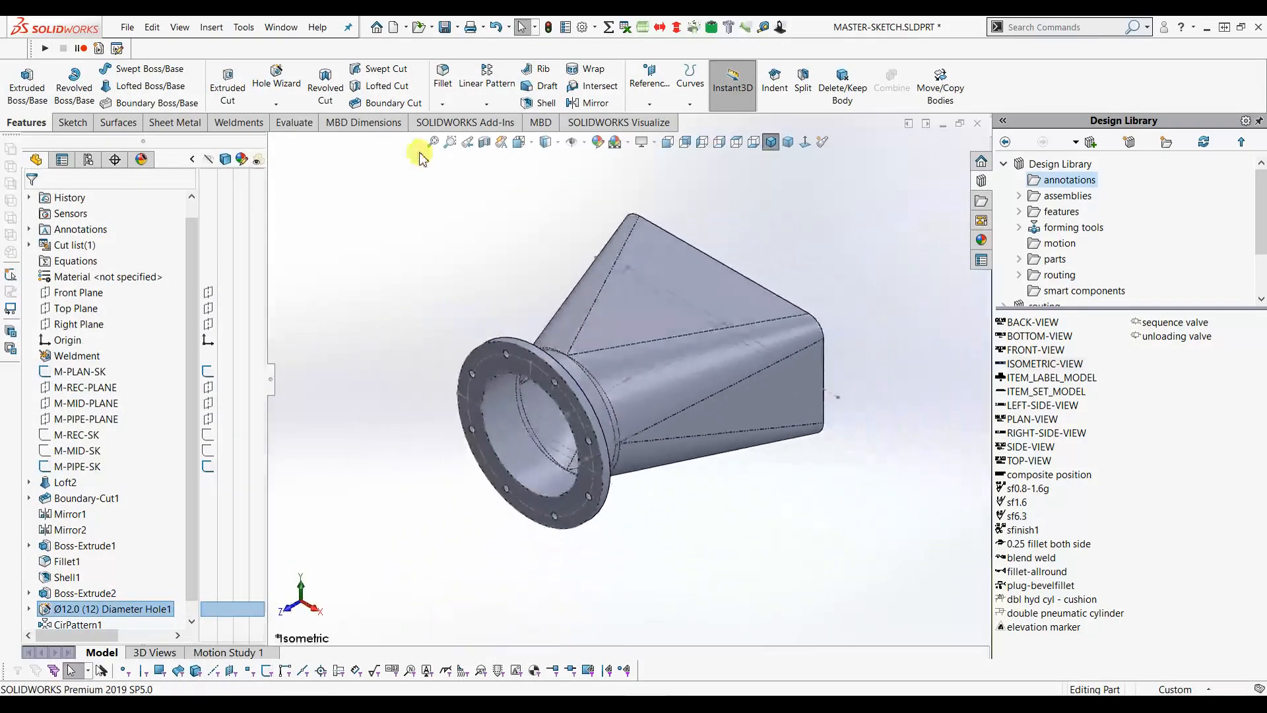
- In Front view, edit CirPattern1 to use 12 hole instances
left_click(668, 142)
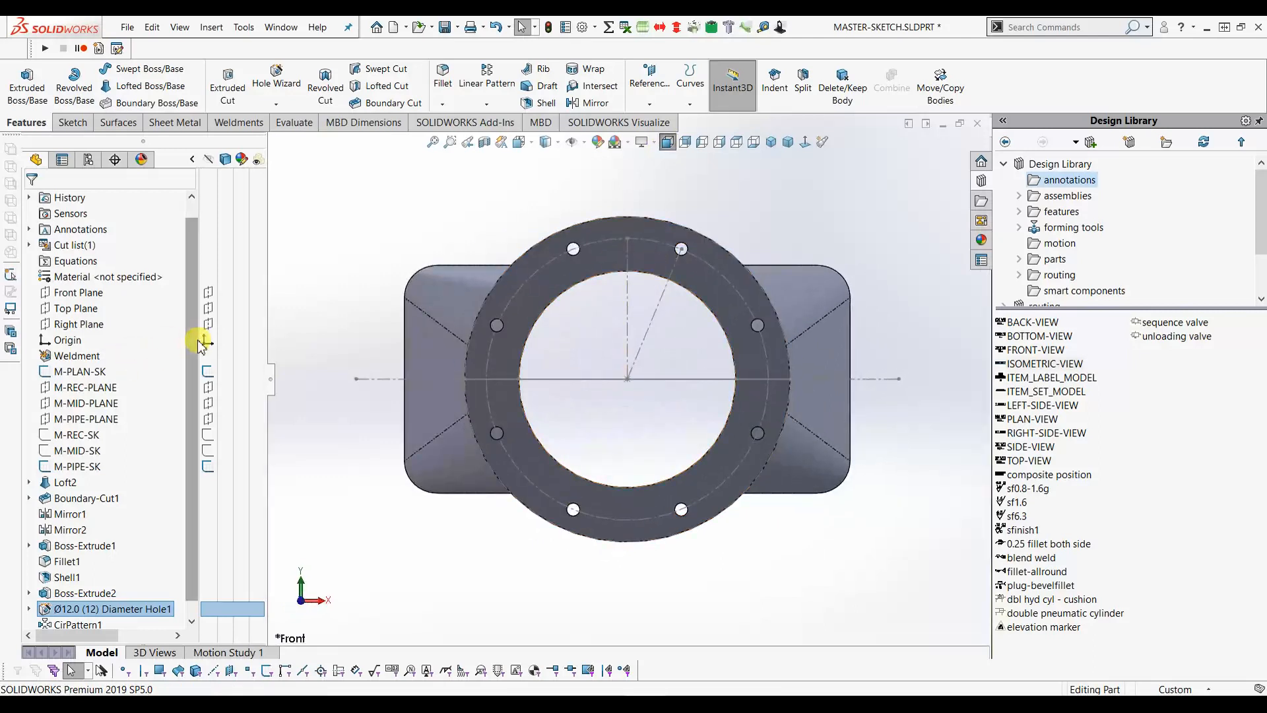
left_click_drag(193, 342, 192, 513)
left_click(74, 609)
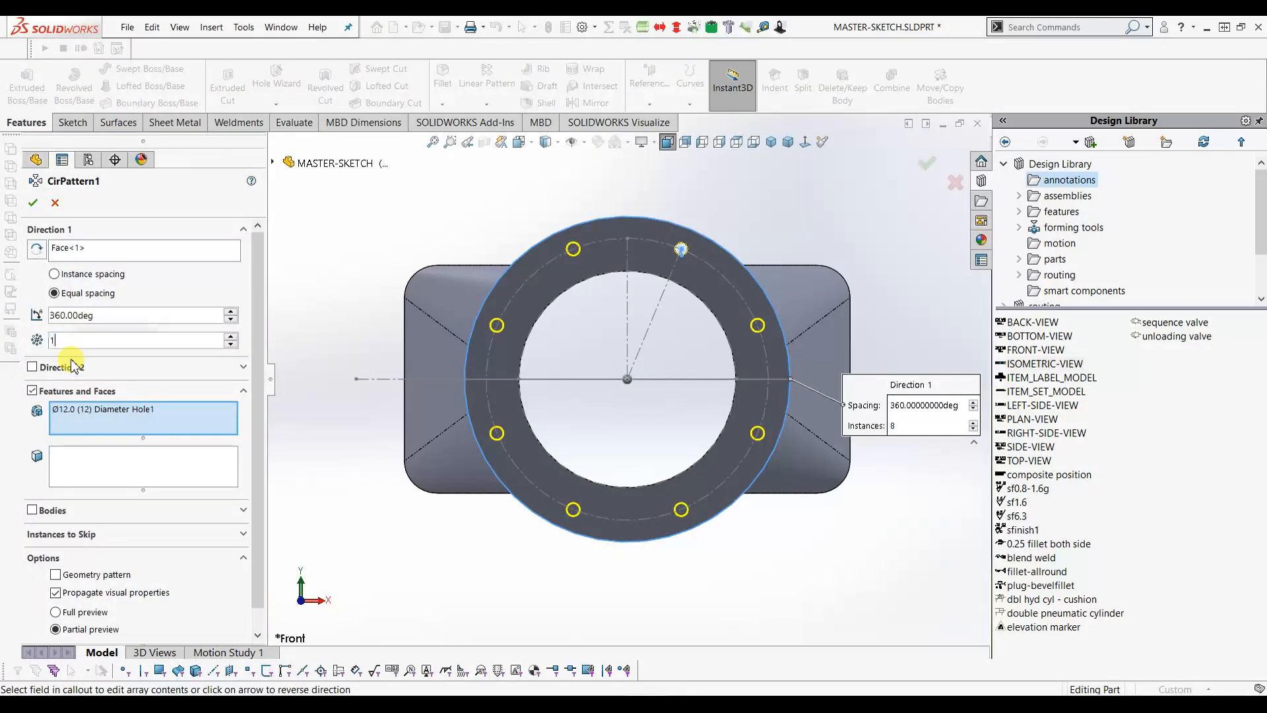
type("2")
left_click(33, 203)
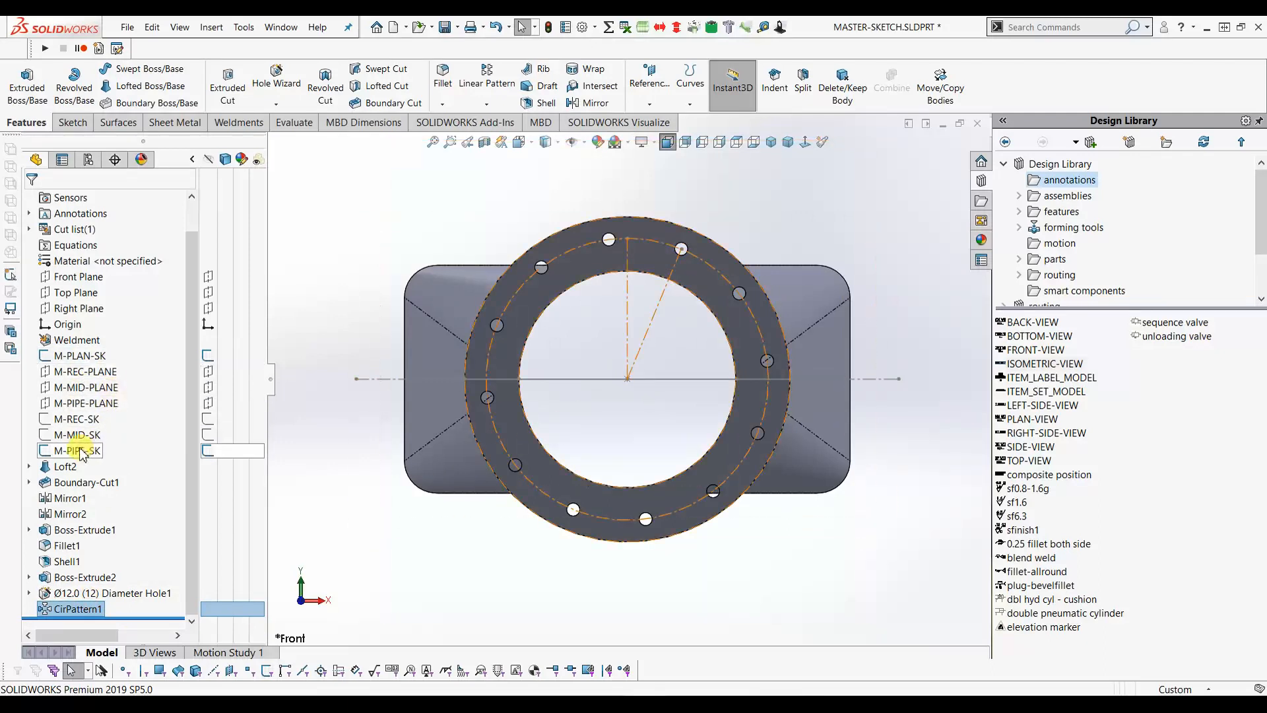
- Change the M-PIPE-SK bolt-hole offset angle equation from =360/8/2 to =360/12/2
left_click(79, 451)
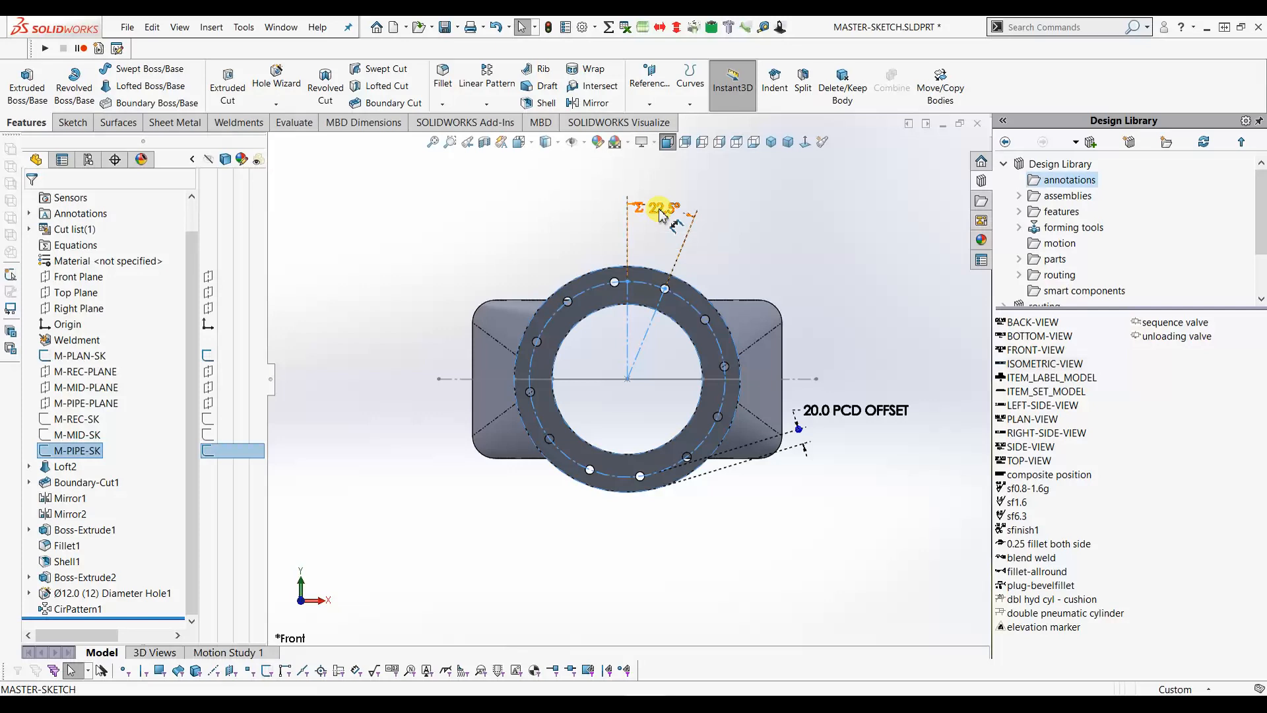
double_click(662, 213)
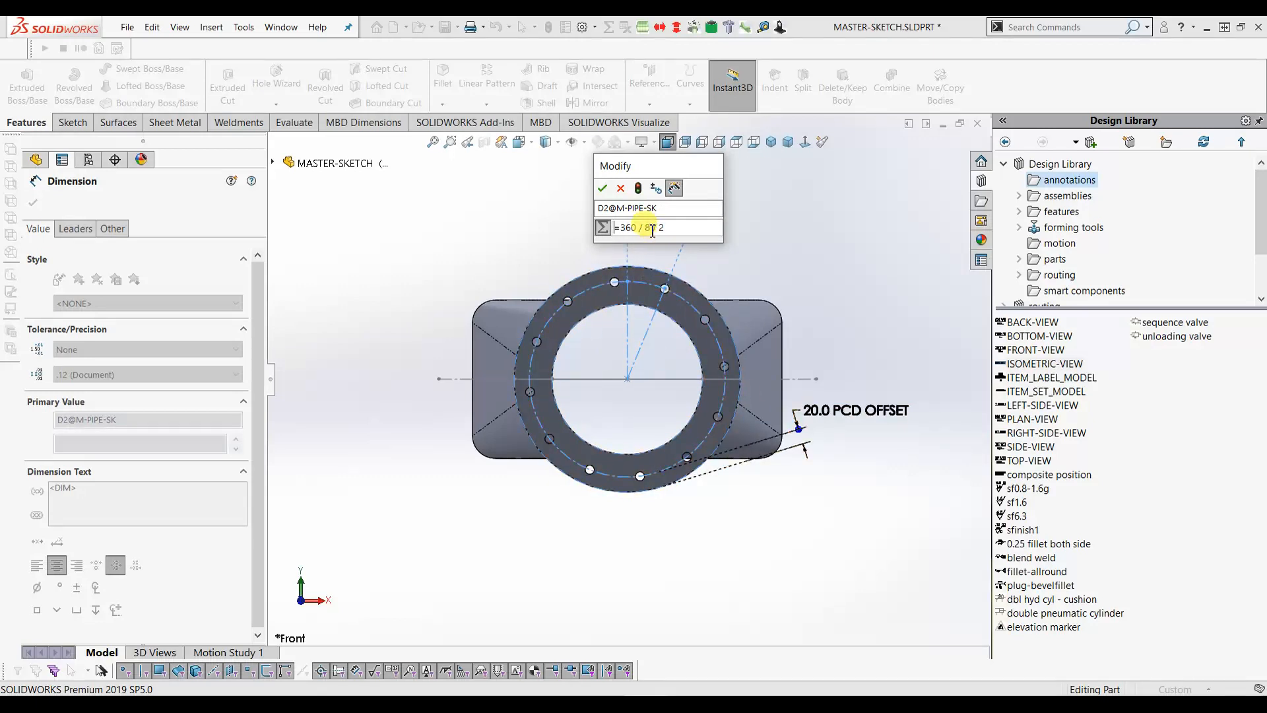
key("BackSpace")
type("12")
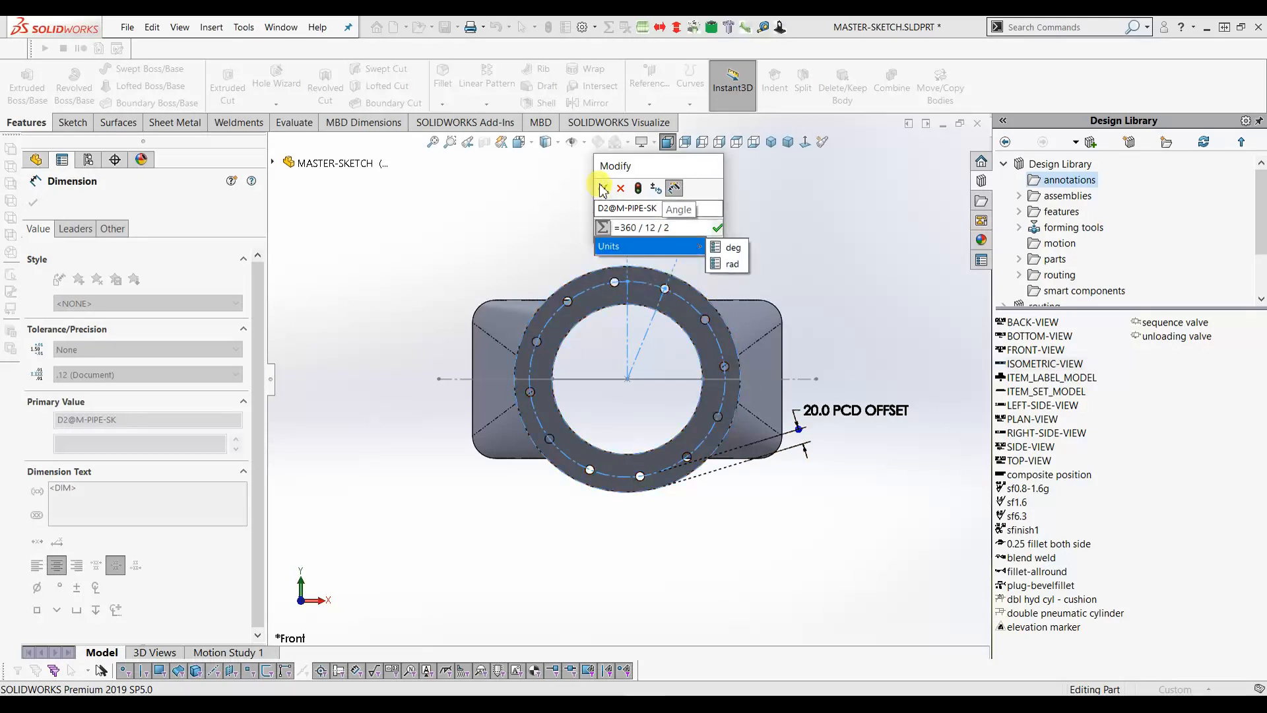
left_click(638, 189)
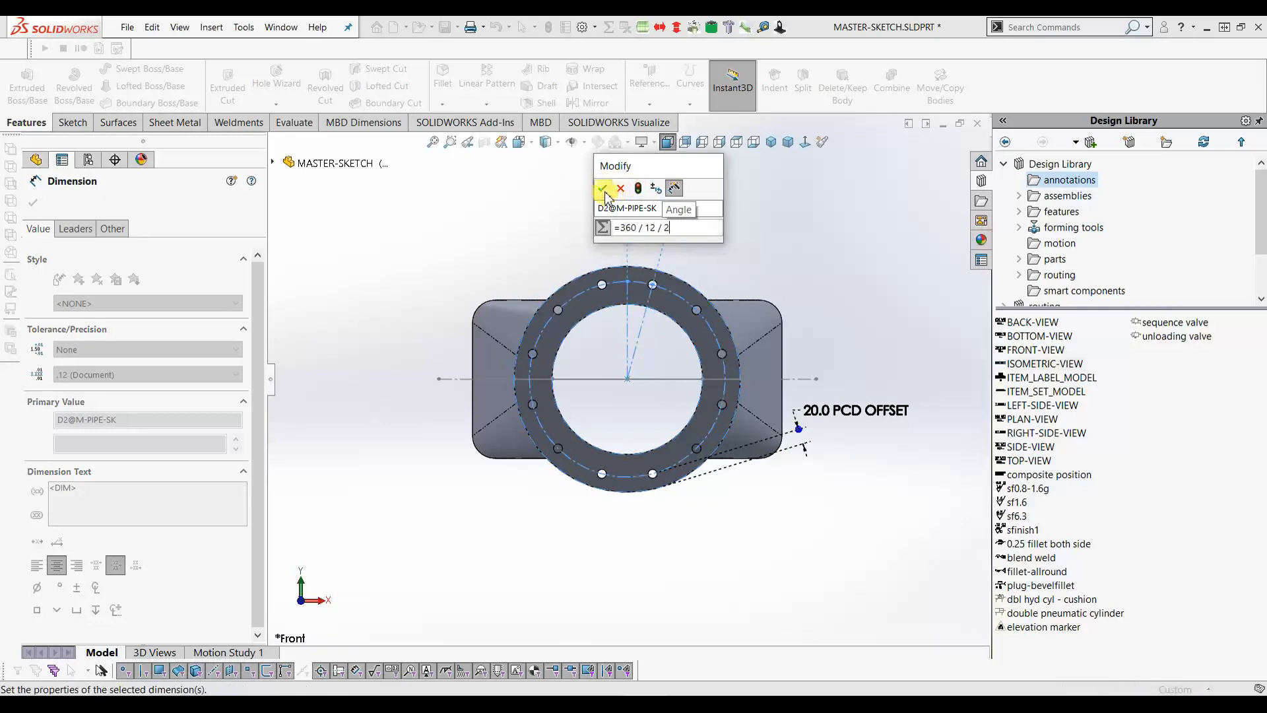
left_click(603, 189)
left_click(499, 271)
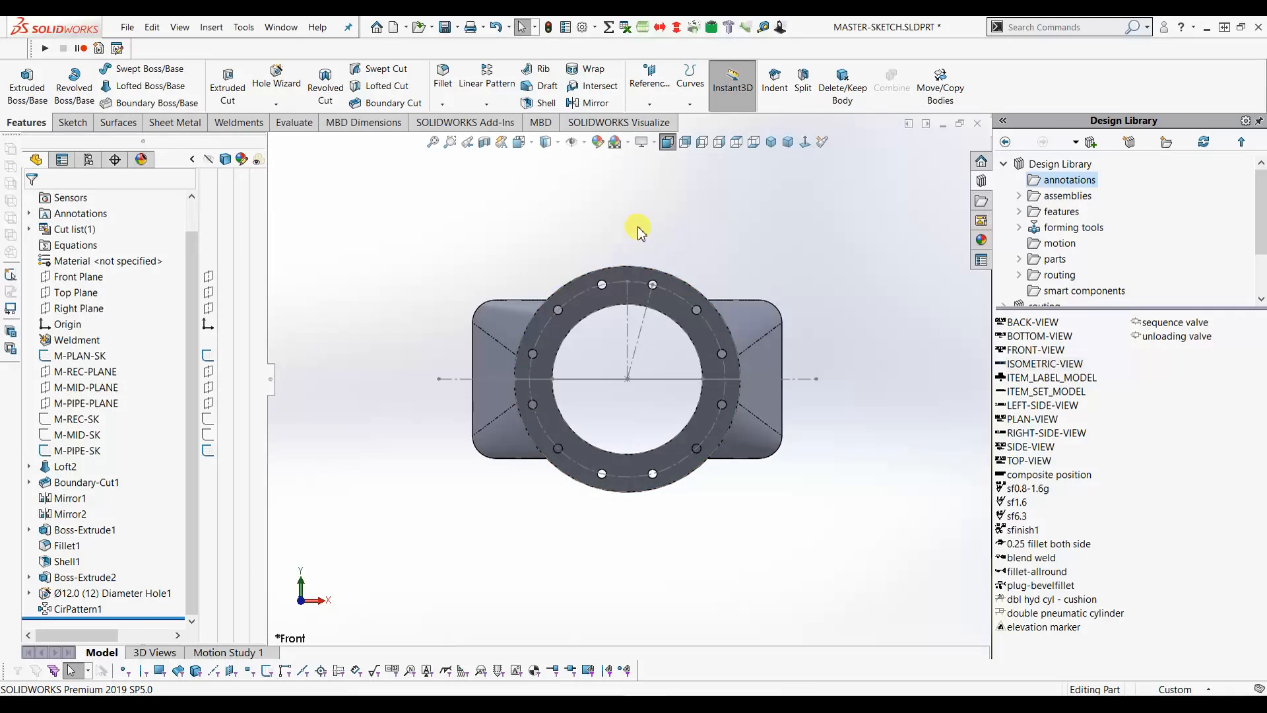
- In Equations, make D2@M-PIPE-SK read =360/"D1@CirPattern1"/2, giving 15.00deg
left_click(608, 28)
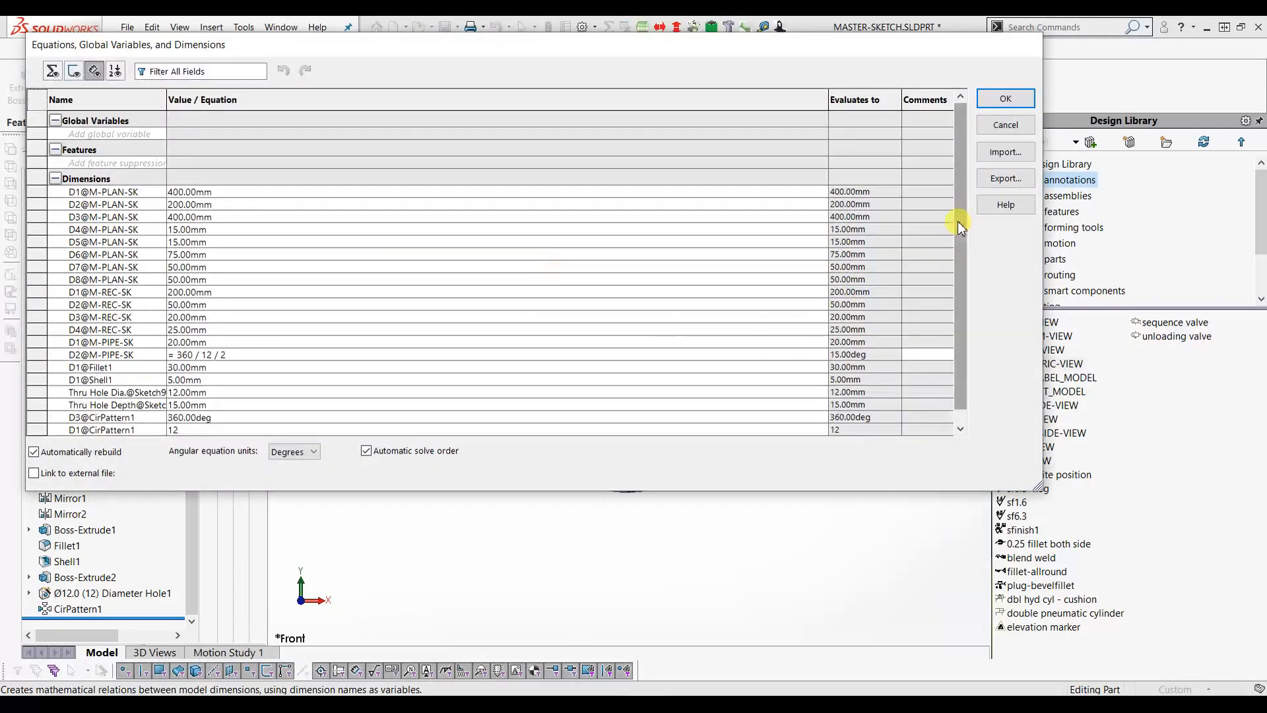
scroll(954, 285, "down", 1)
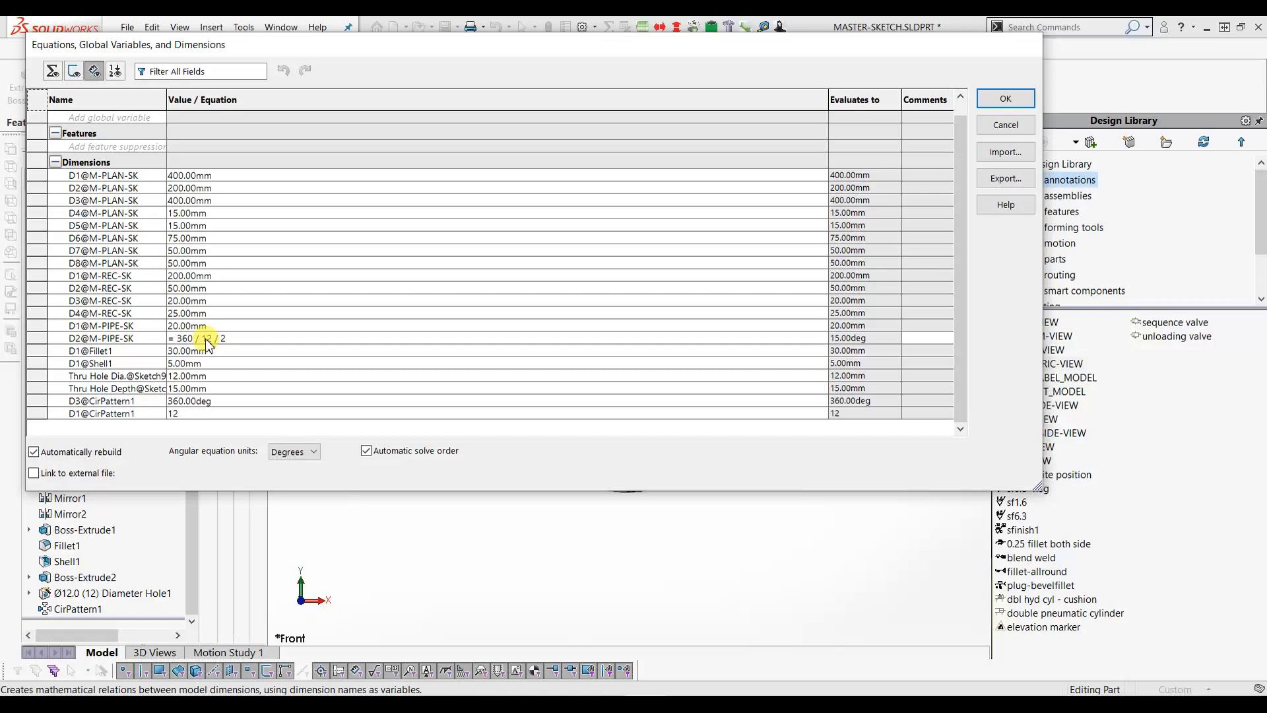
left_click(232, 341)
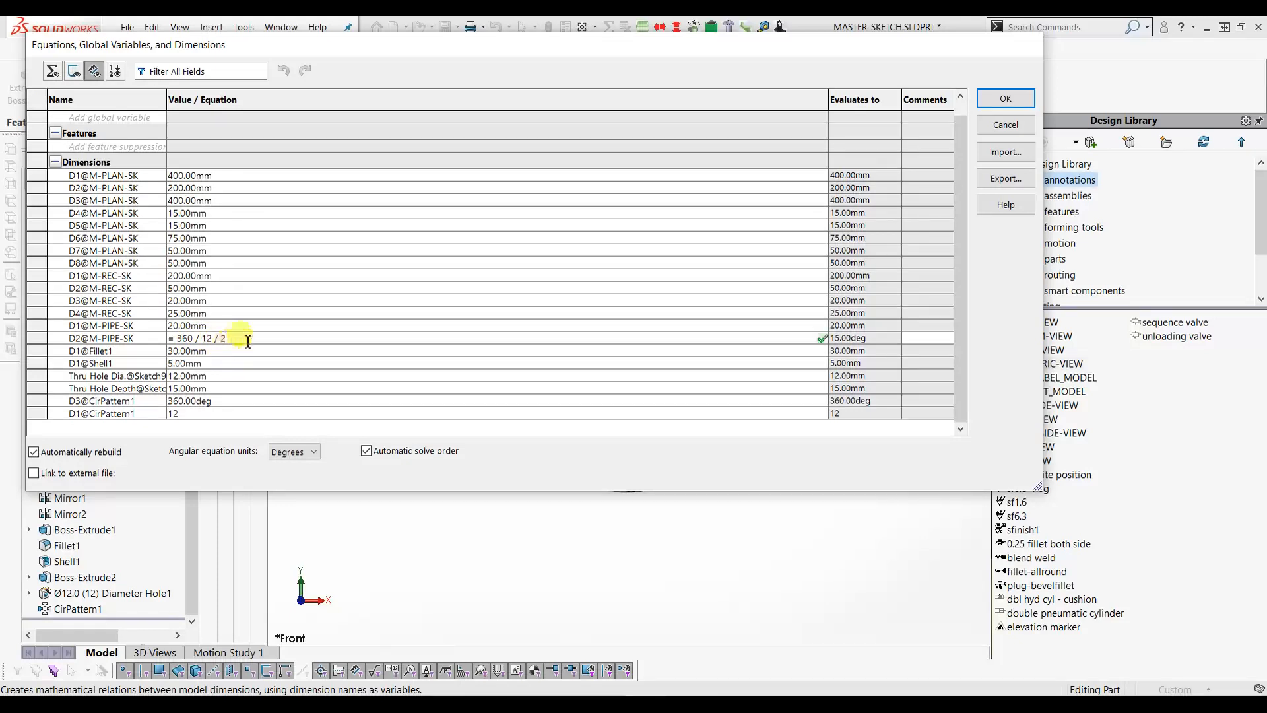
key("BackSpace")
key("BackSpace")
key("BackSpace")
key("BackSpace")
key("BackSpace")
key("BackSpace")
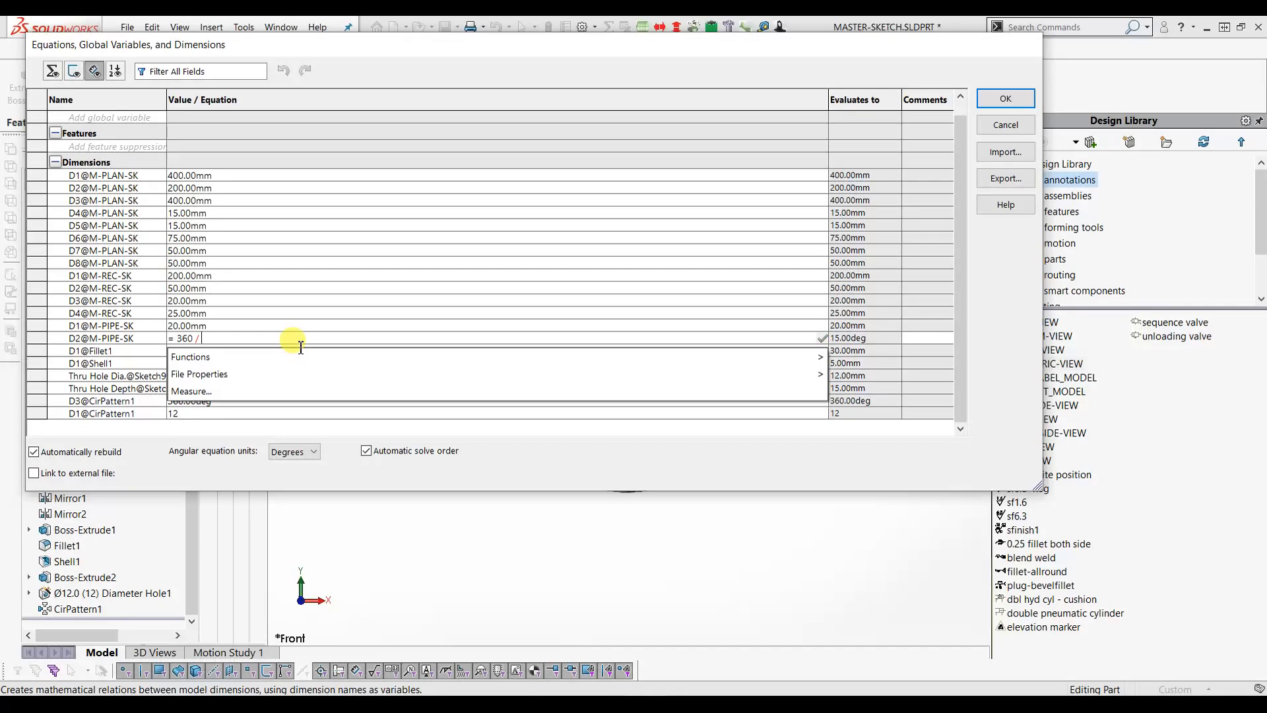
left_click(96, 413)
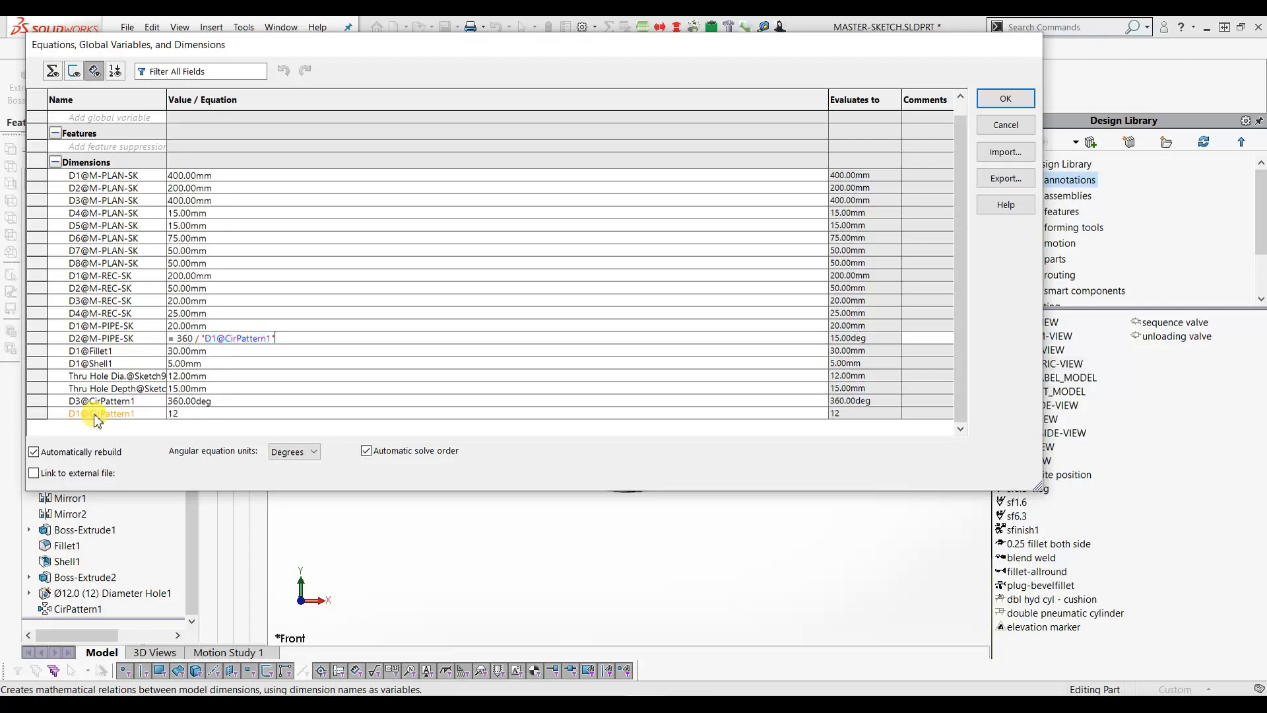
type("/")
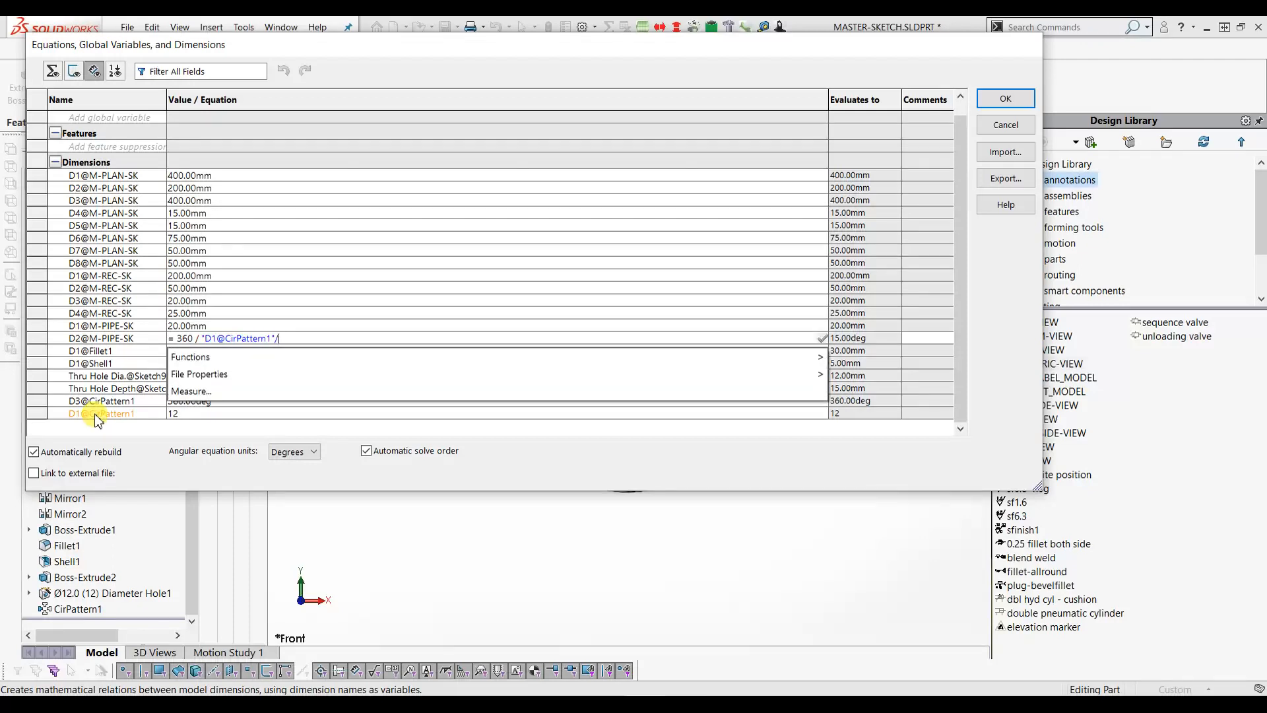
type("2")
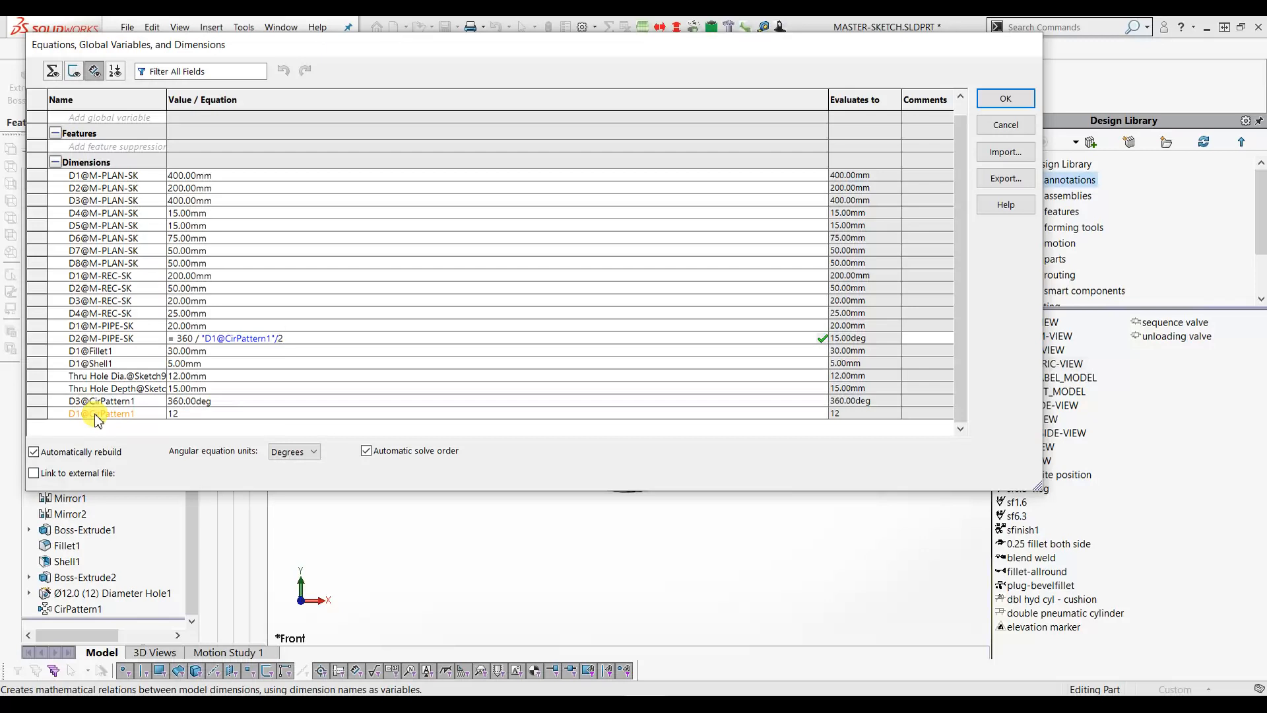
key("Return")
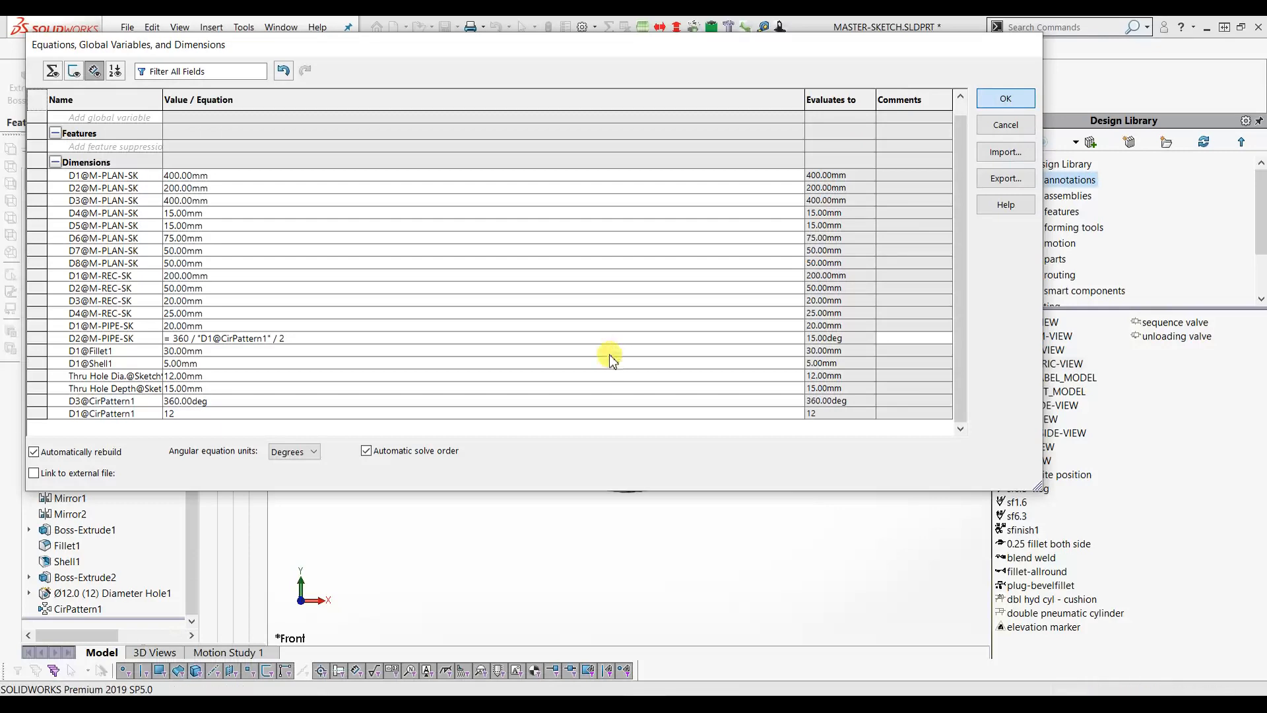
key("Return")
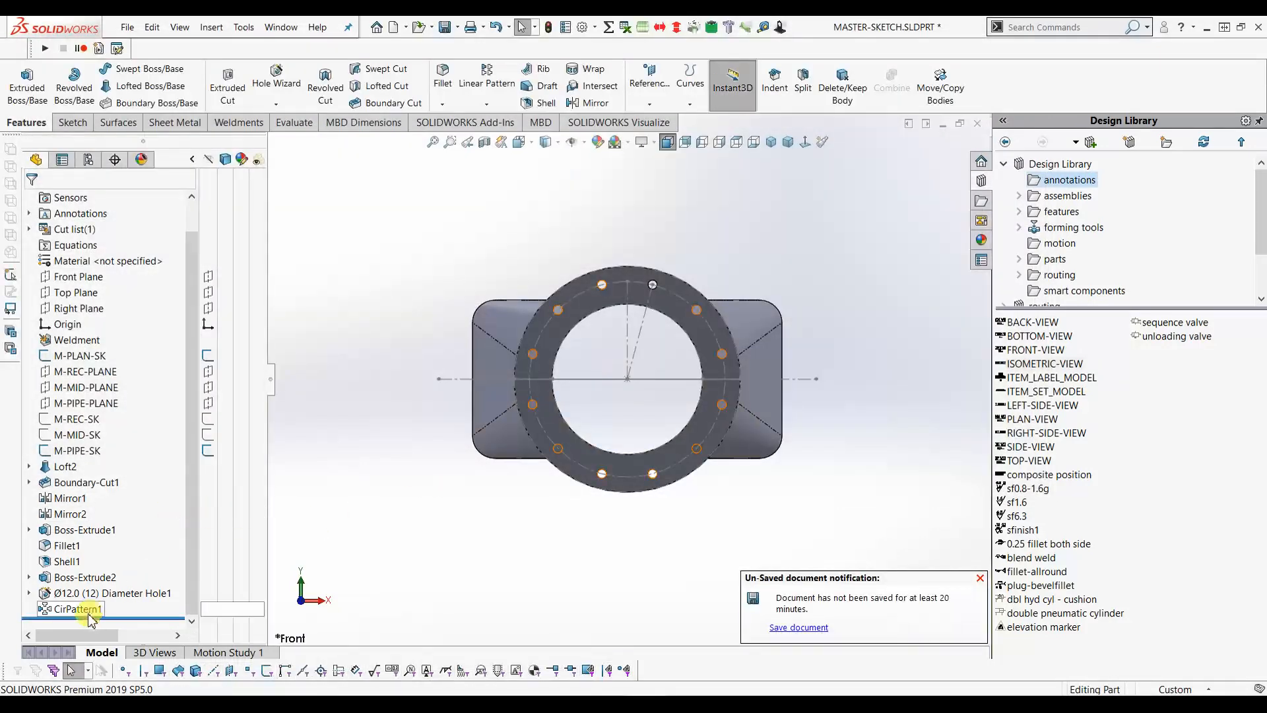
- Edit CirPattern1 to change its instance count from 12 to 8
left_click(89, 611)
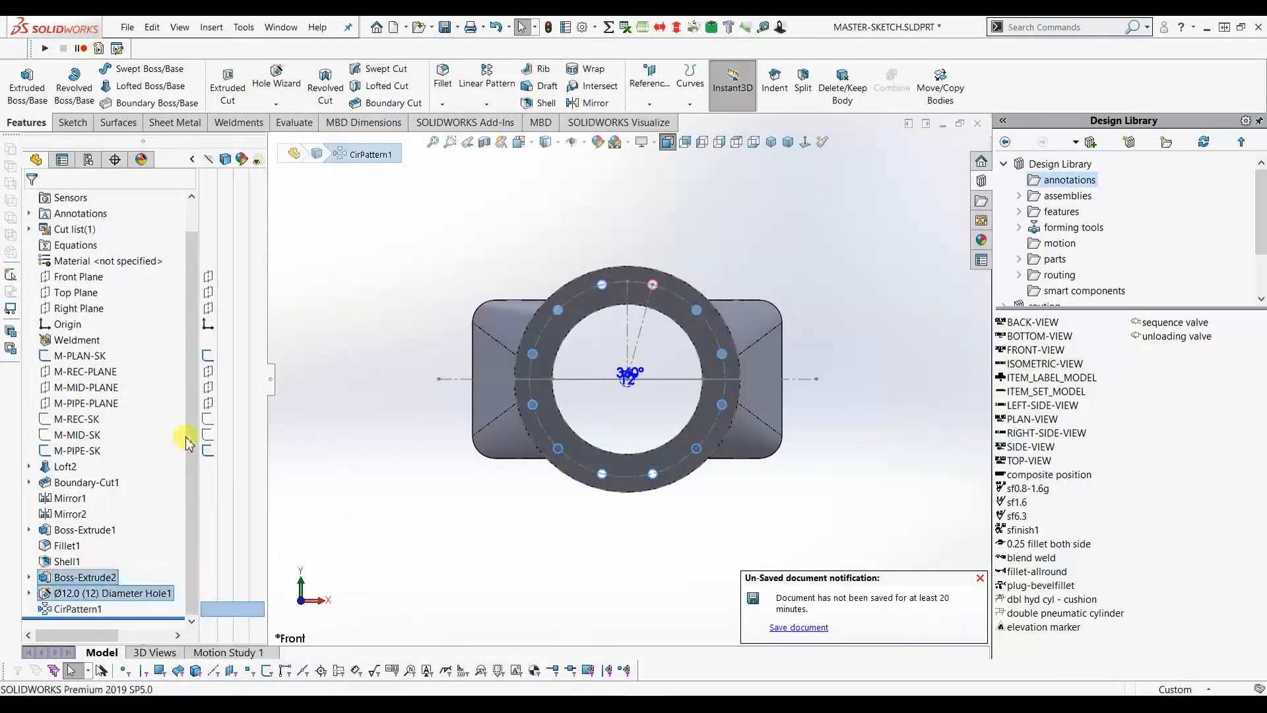
left_click_drag(68, 339, 4, 350)
type("8")
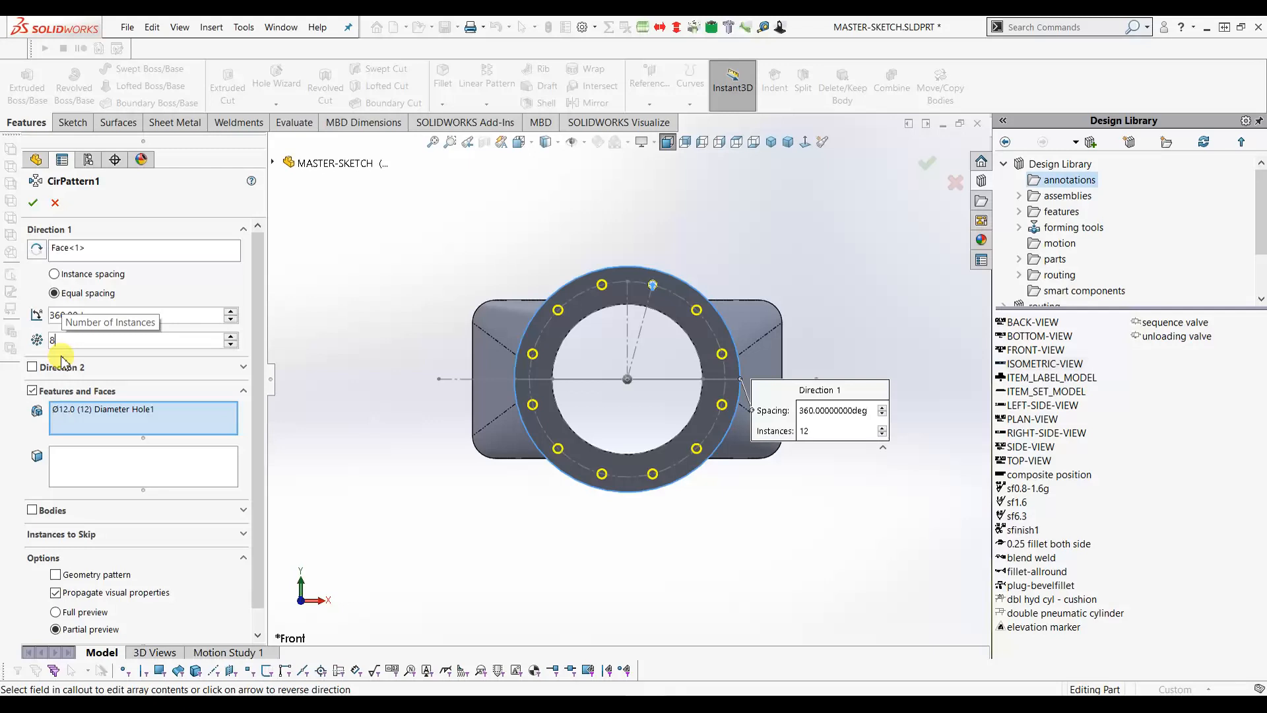
key("Return")
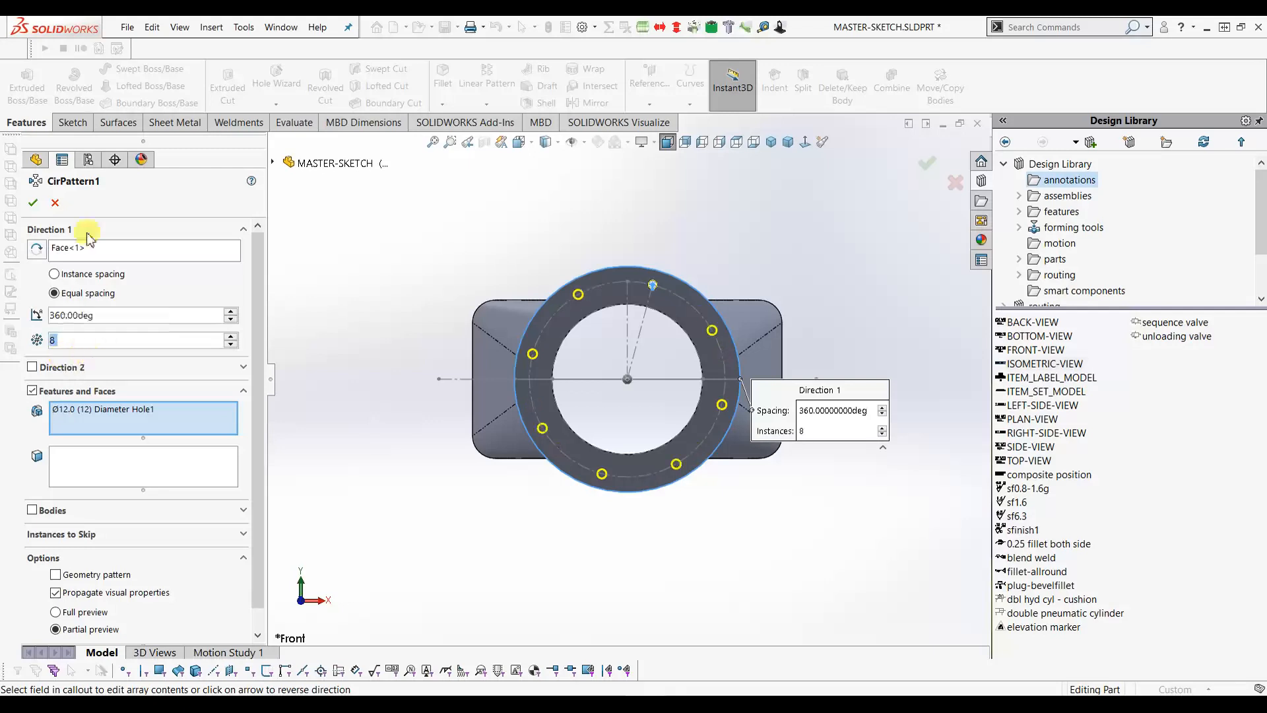
left_click(33, 205)
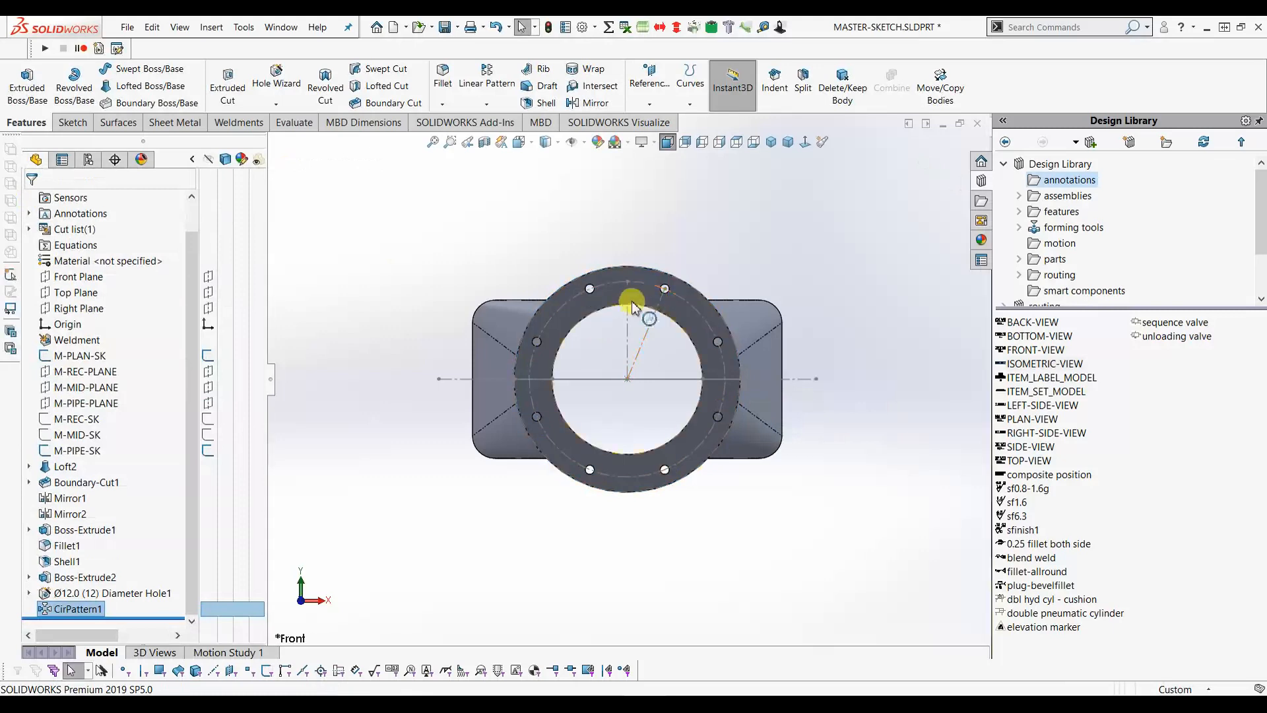
- Switch to isometric, then orbit and zoom onto the flange-to-neck junction
scroll(617, 304, "down", 3)
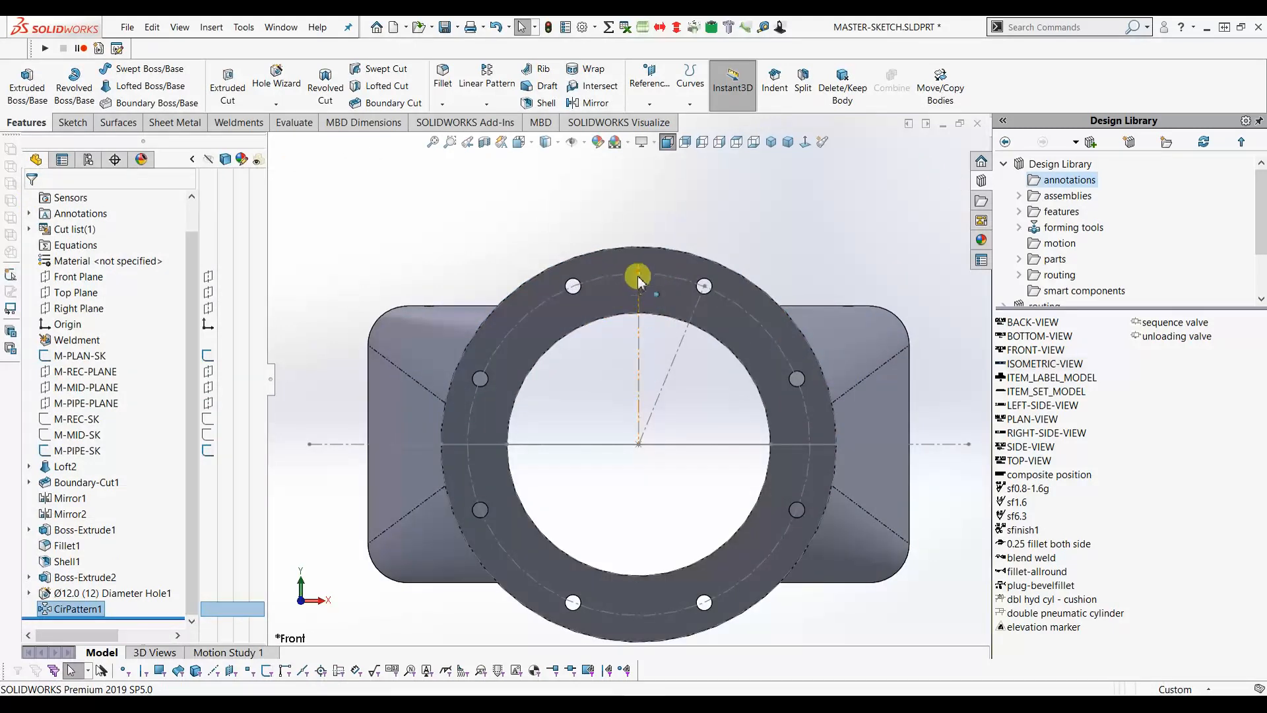
left_click(695, 200)
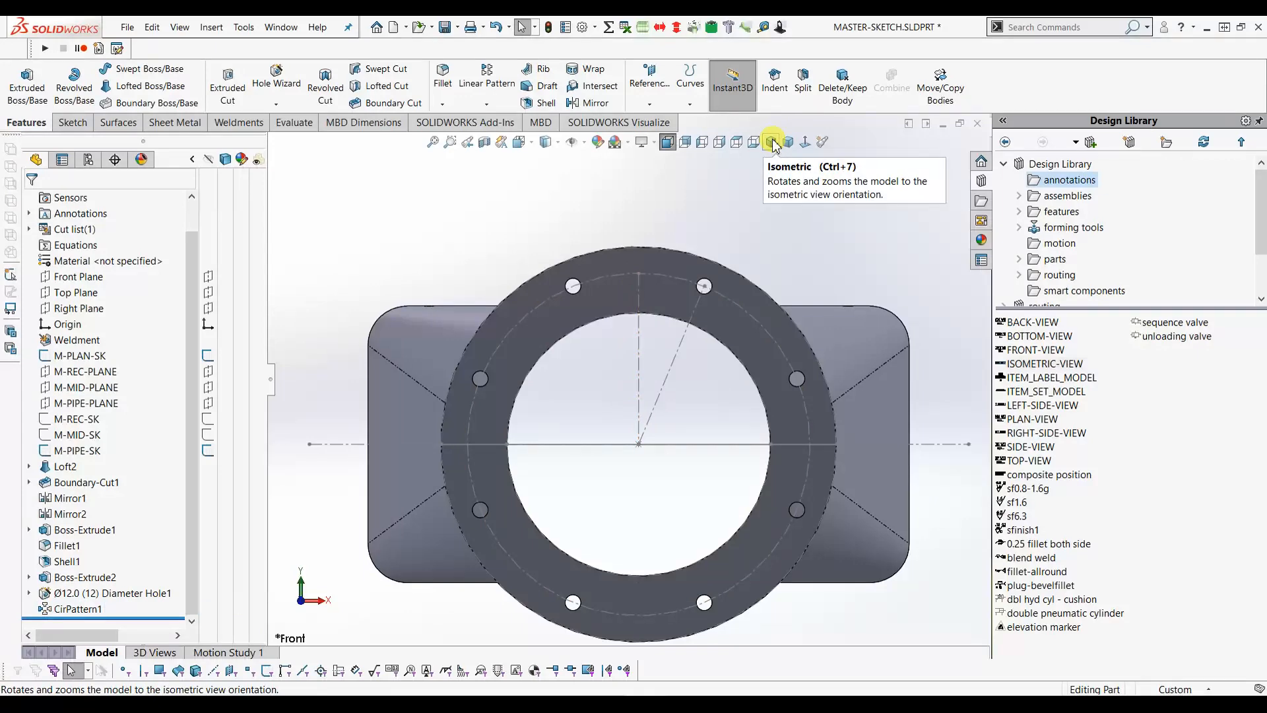
left_click(772, 143)
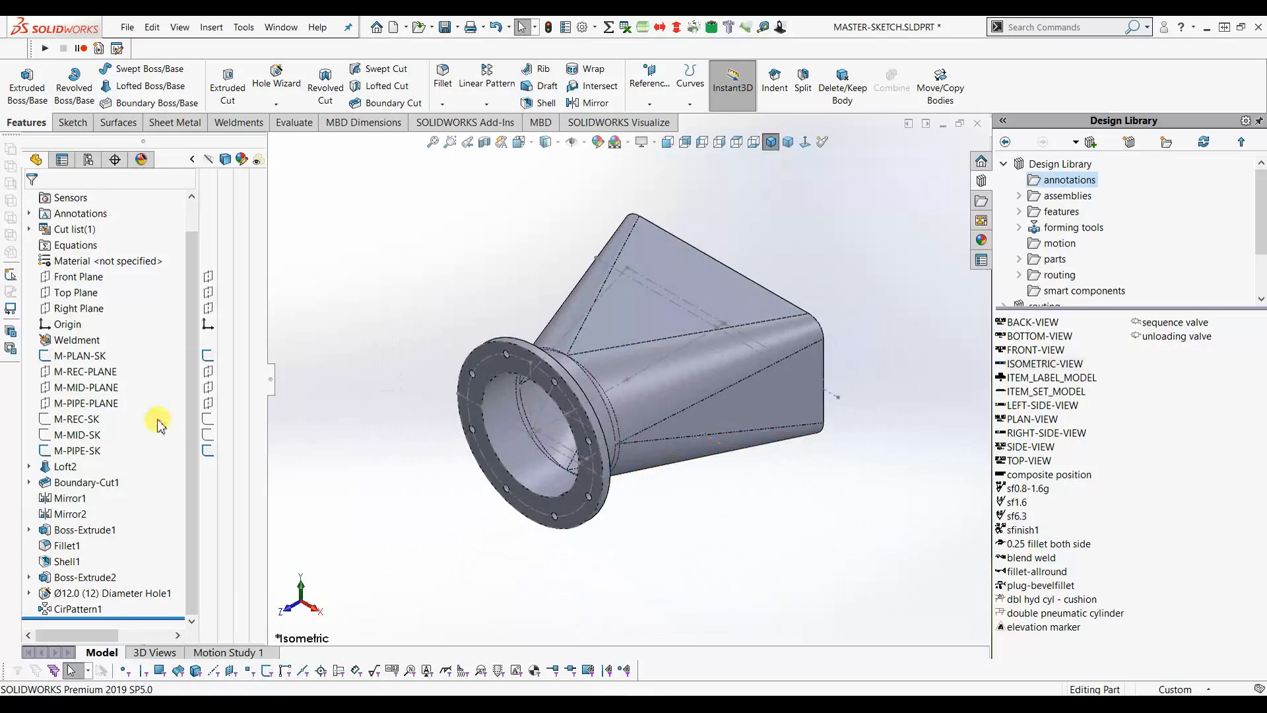
middle_click_drag(416, 481, 467, 404)
scroll(476, 404, "down", 4)
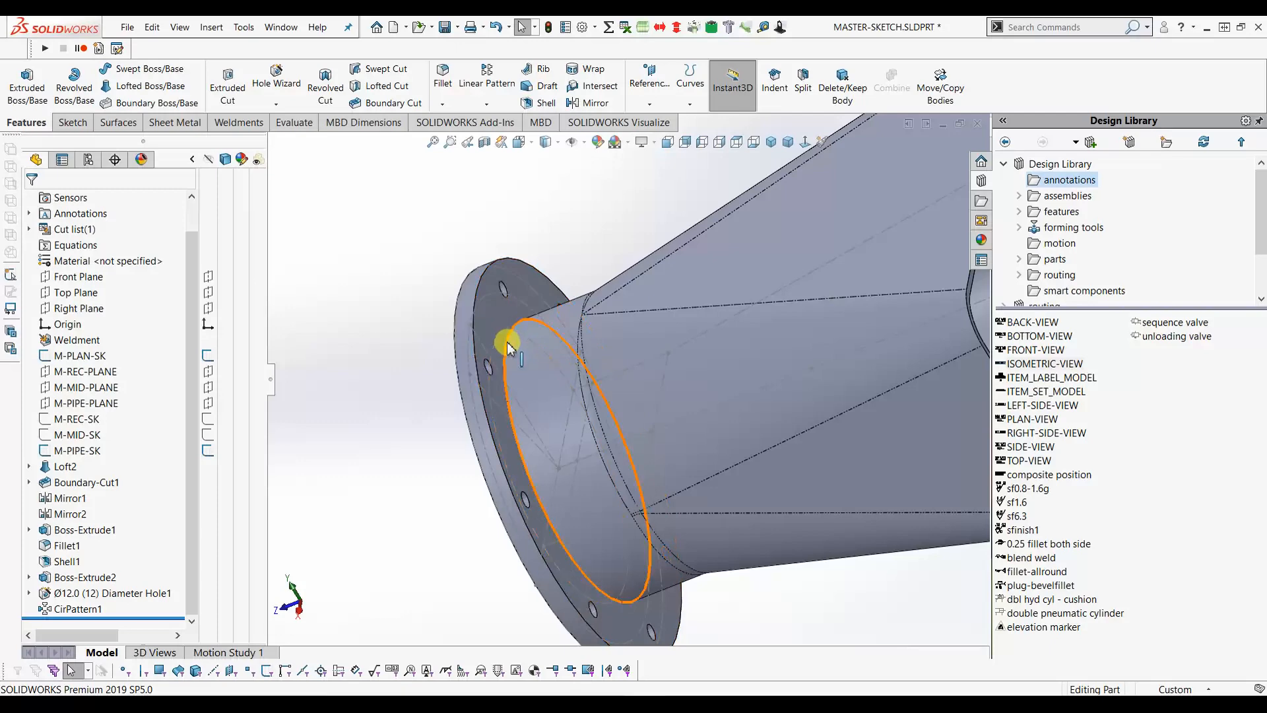
- Round the circular edge where the neck meets the flange with a 10 mm fillet
left_click(508, 346)
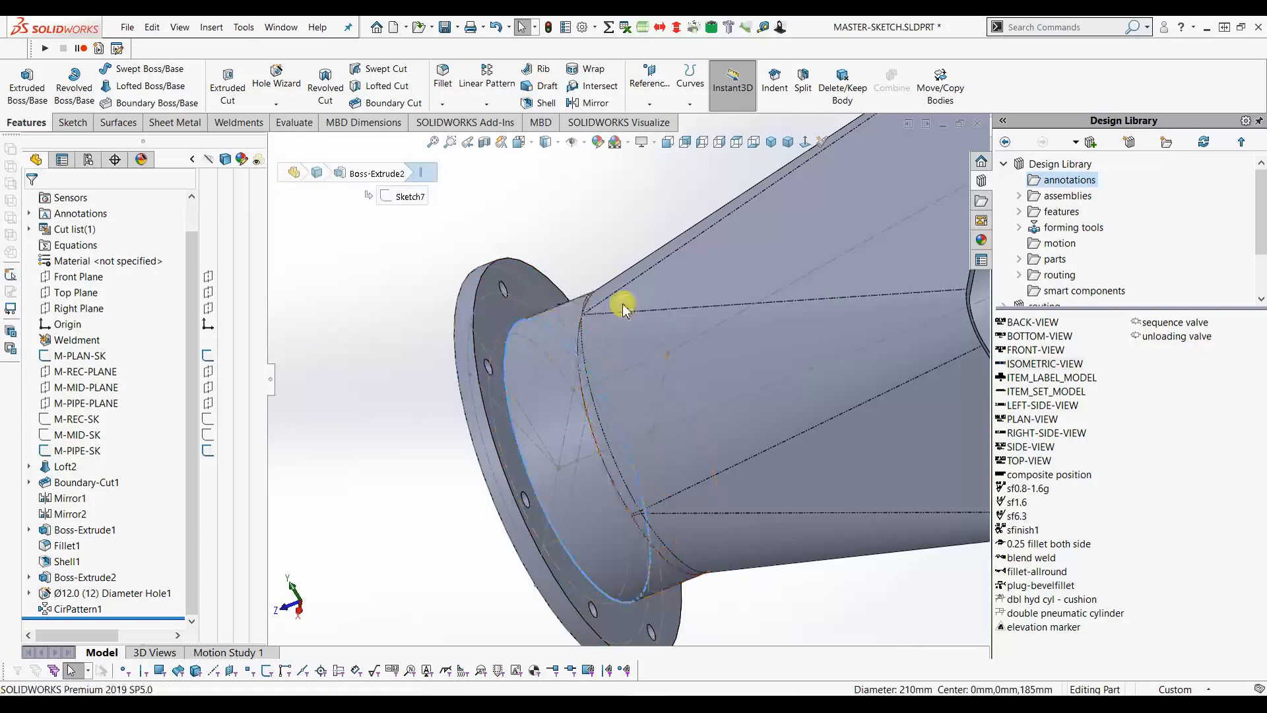
key("f")
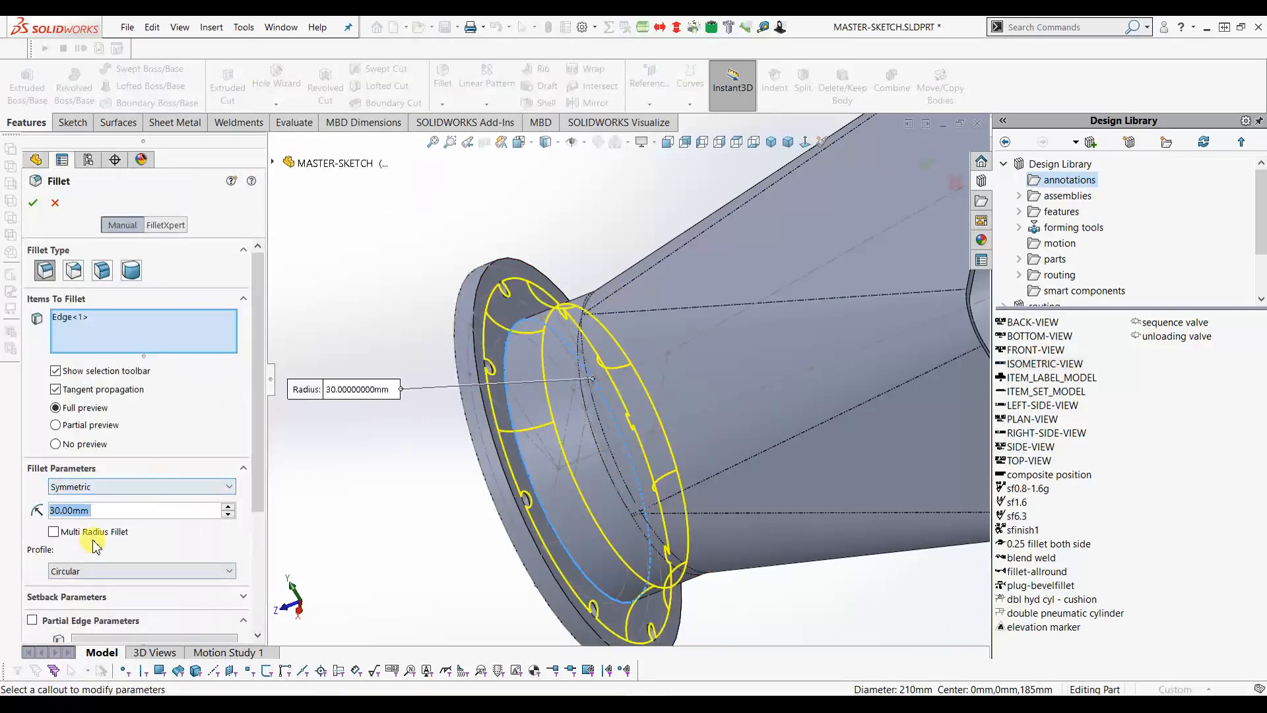
type("10")
key("Return")
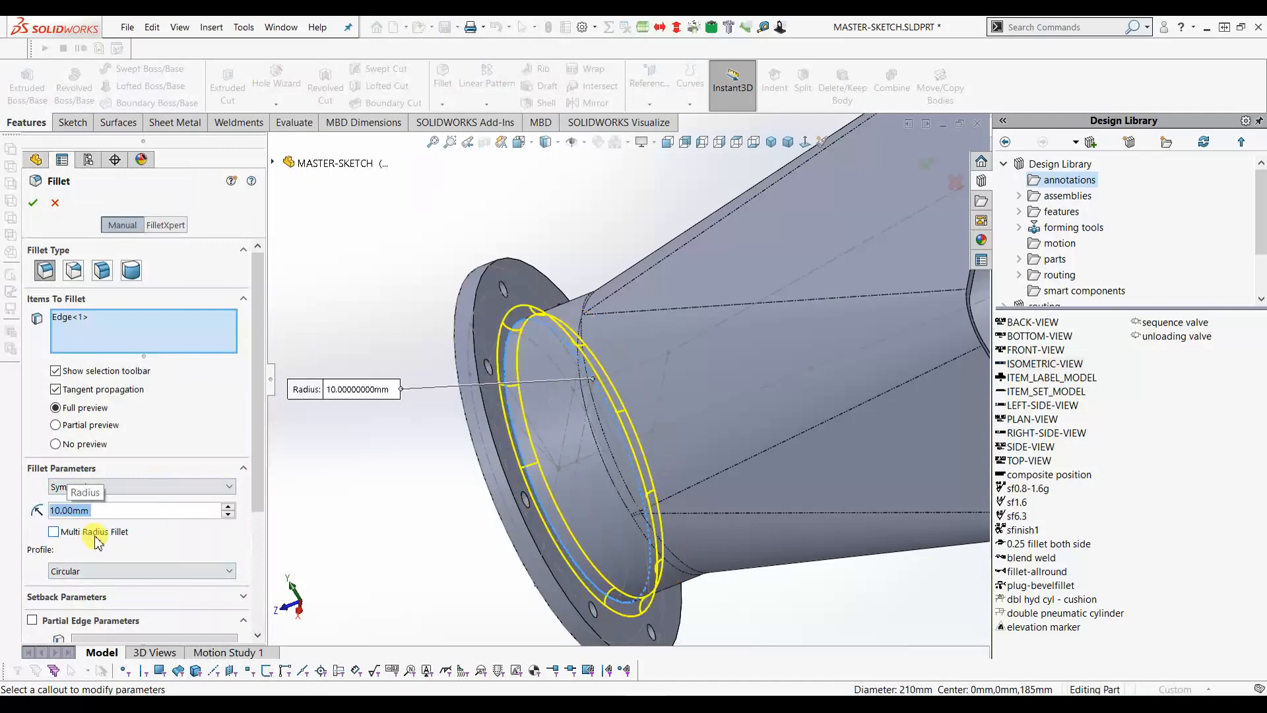
left_click(32, 203)
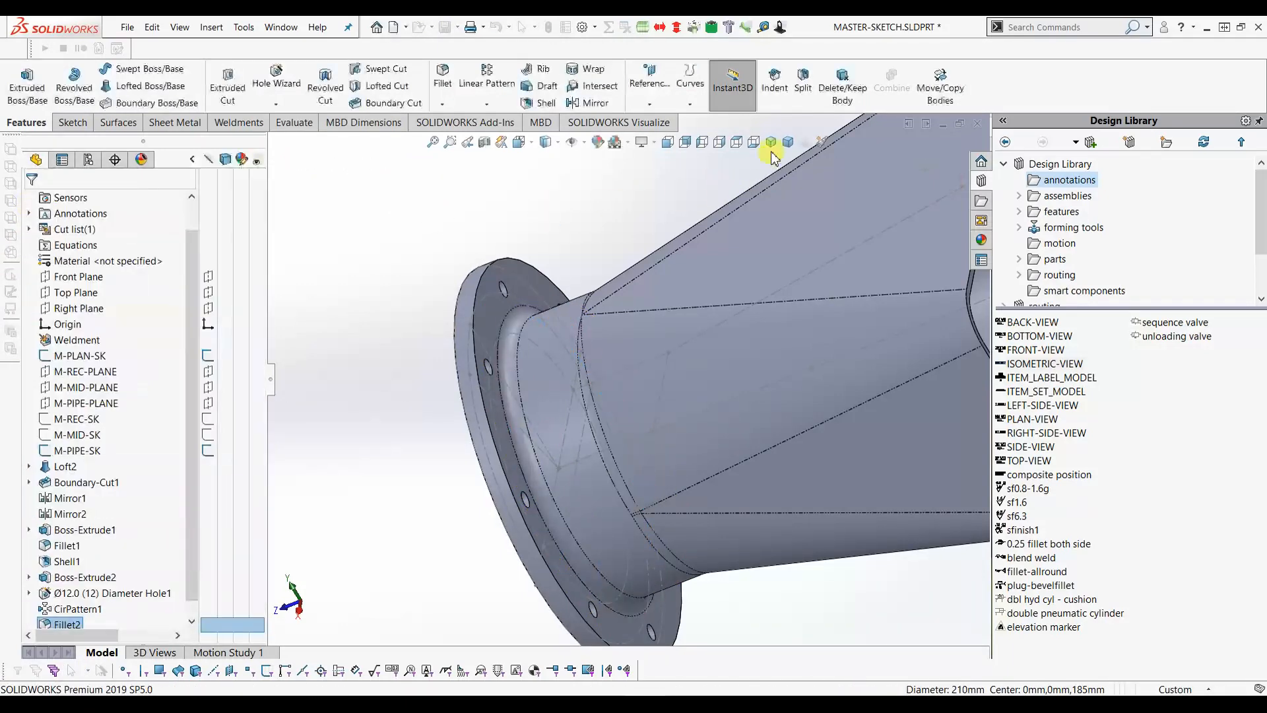
left_click(771, 143)
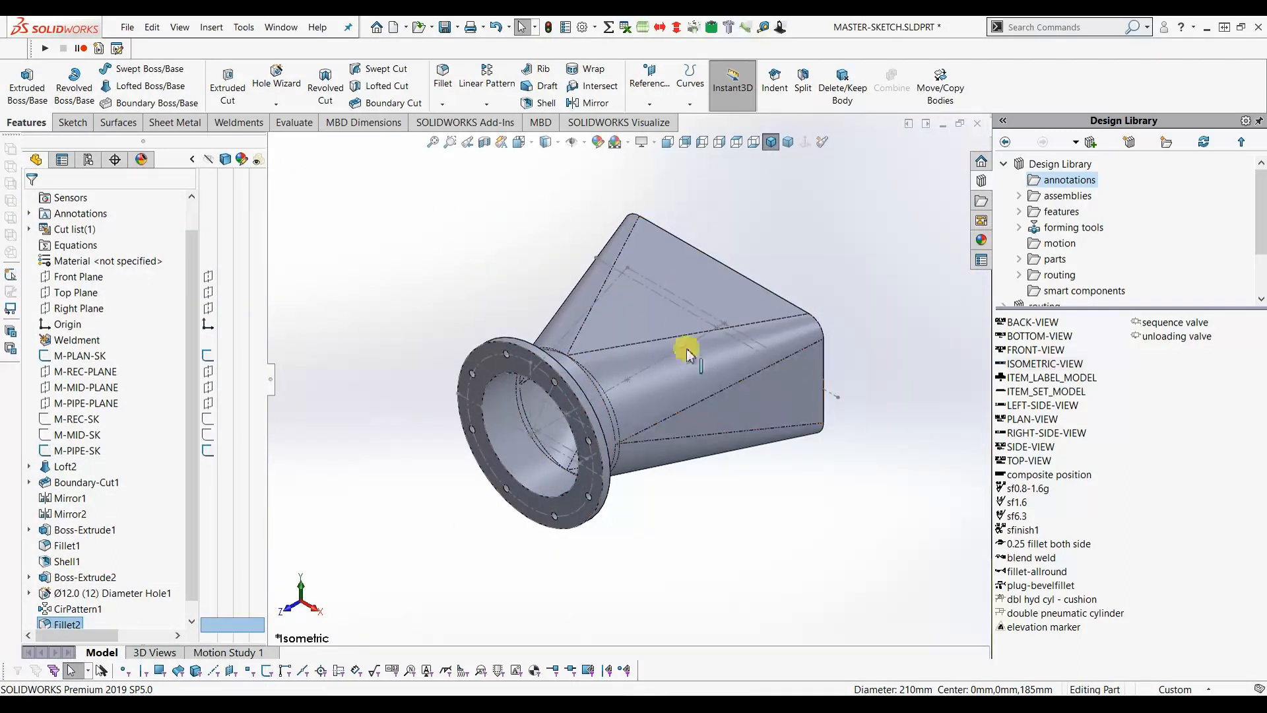
- Show the M-REC-SK sketch on the model and select M-REC-PLANE
left_click(207, 460)
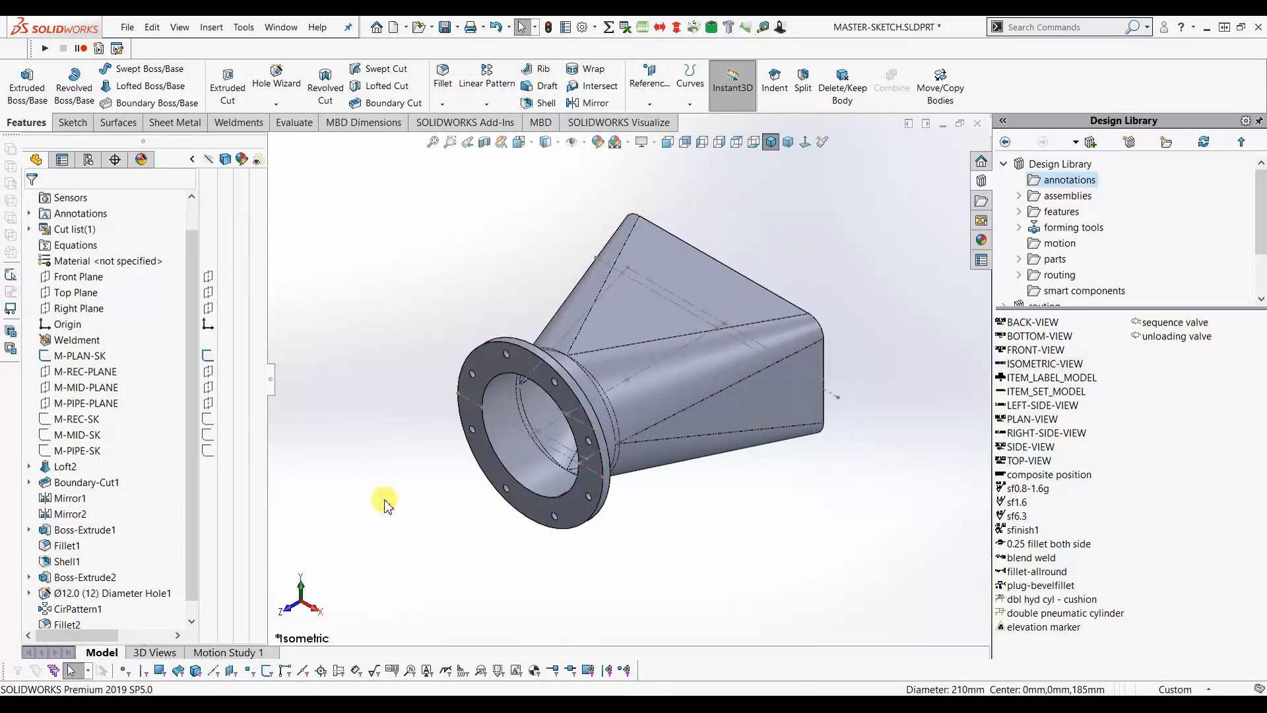
left_click(208, 421)
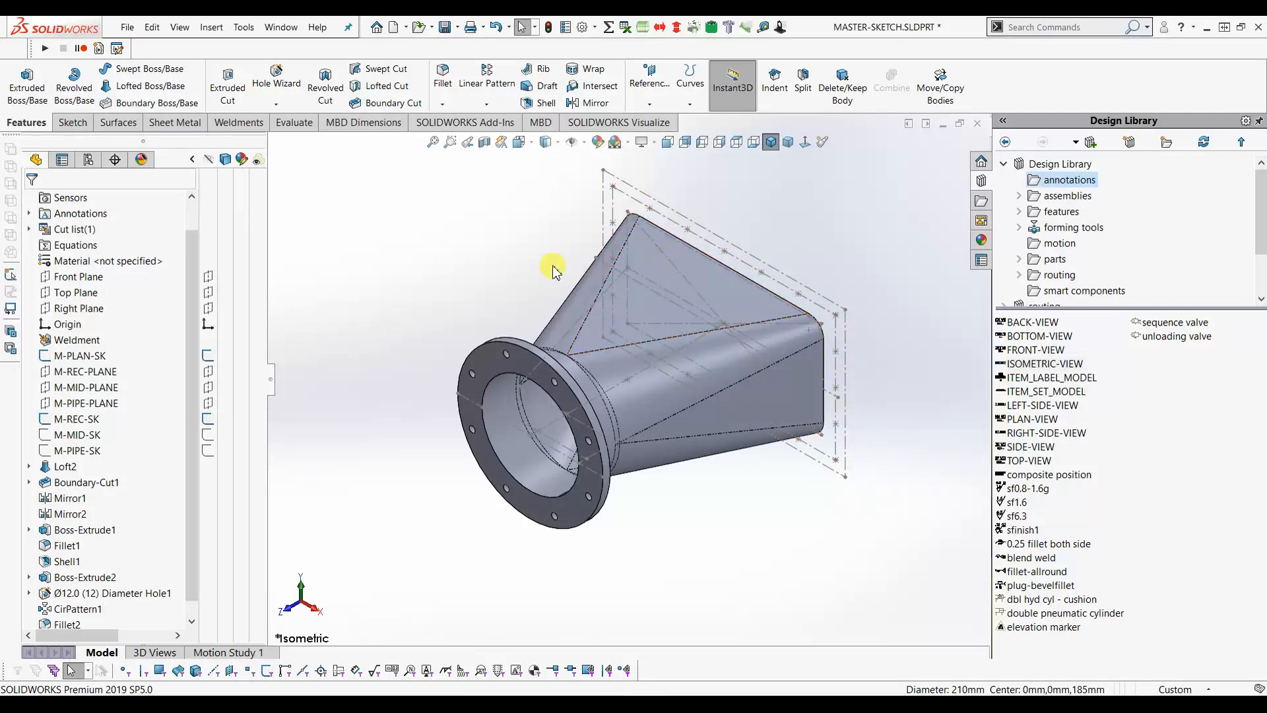
left_click(87, 374)
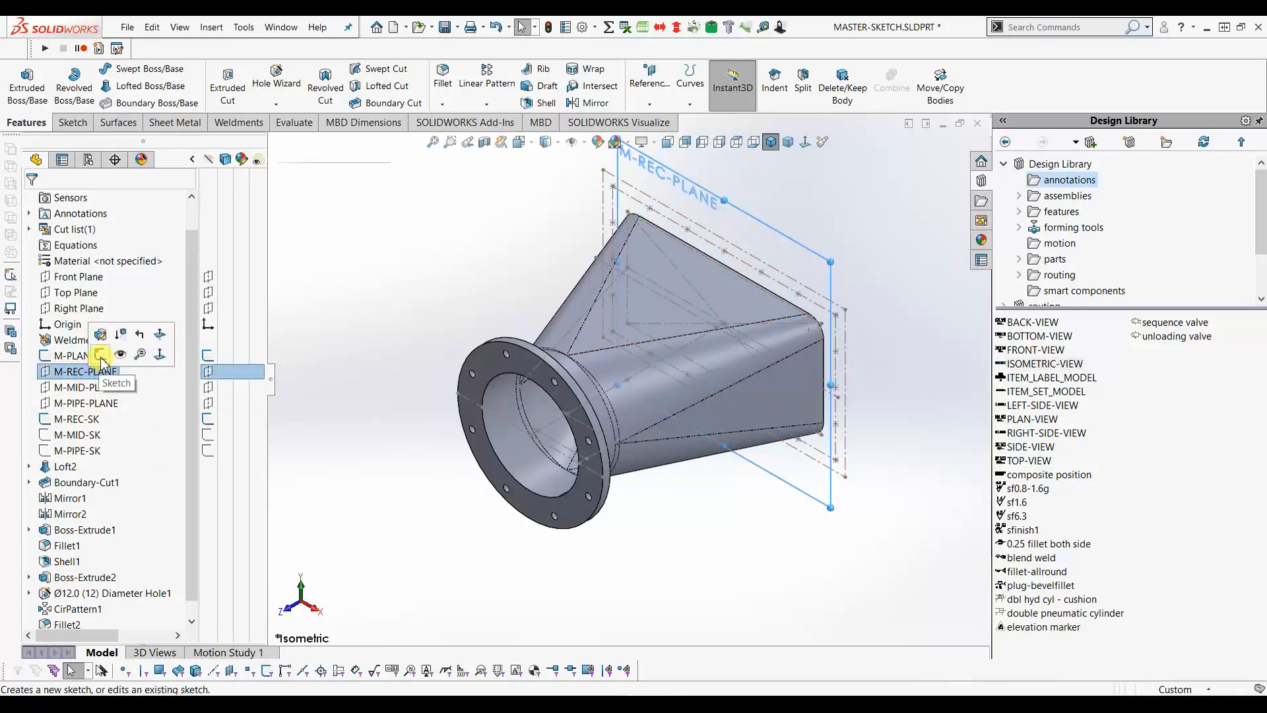
- Convert the four M-REC-SK lines into Sketch10 on M-REC-PLANE, then hide M-PLAN-SK
left_click(100, 352)
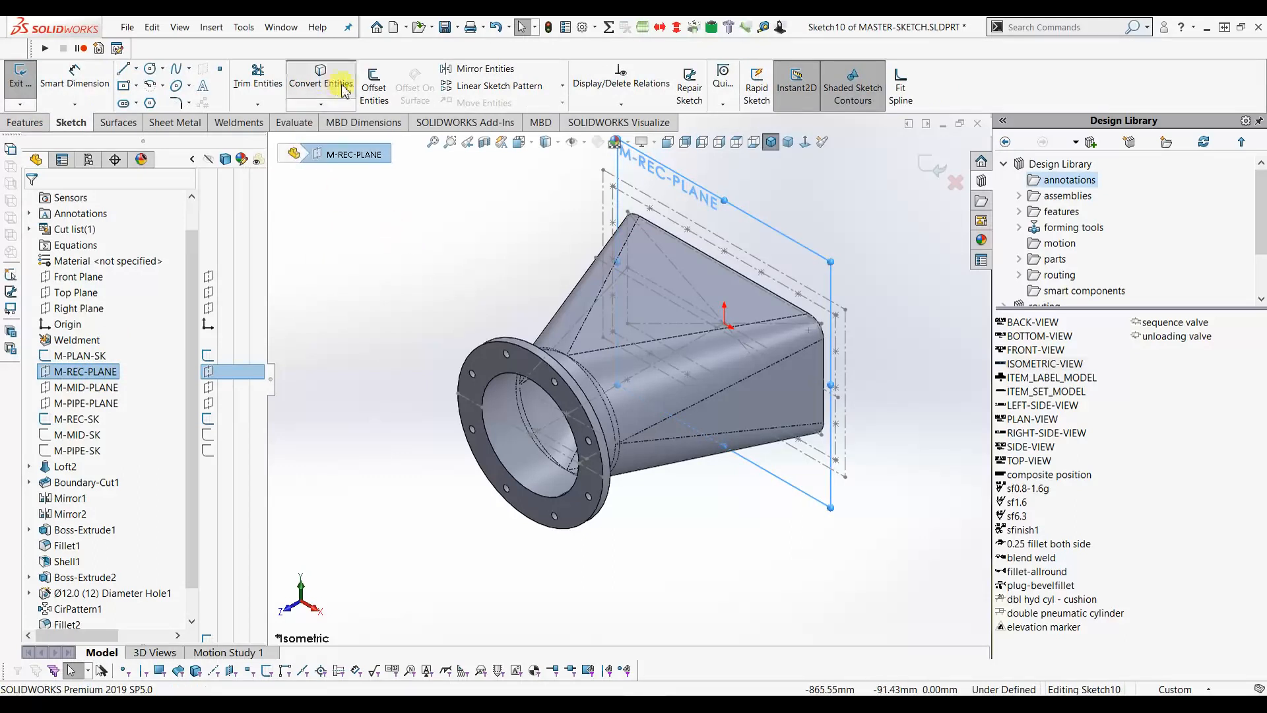
left_click(320, 79)
left_click(608, 177)
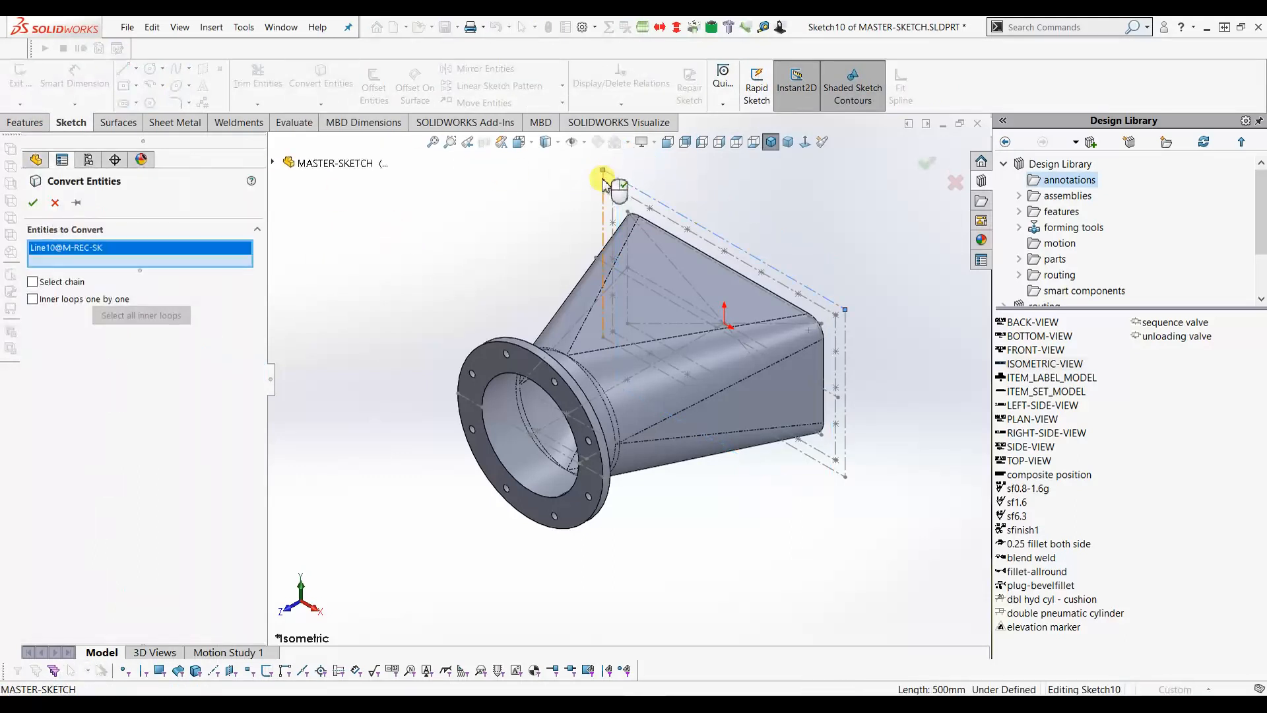
left_click(714, 416)
left_click(839, 441)
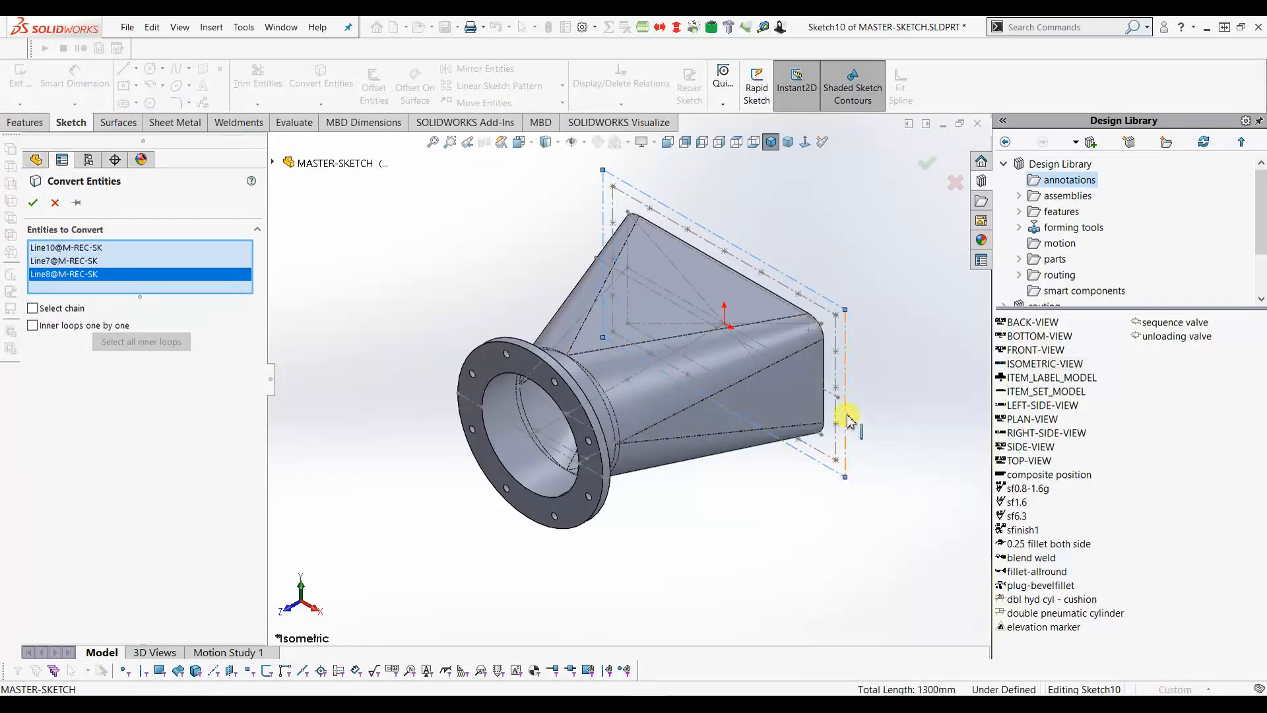
left_click(845, 417)
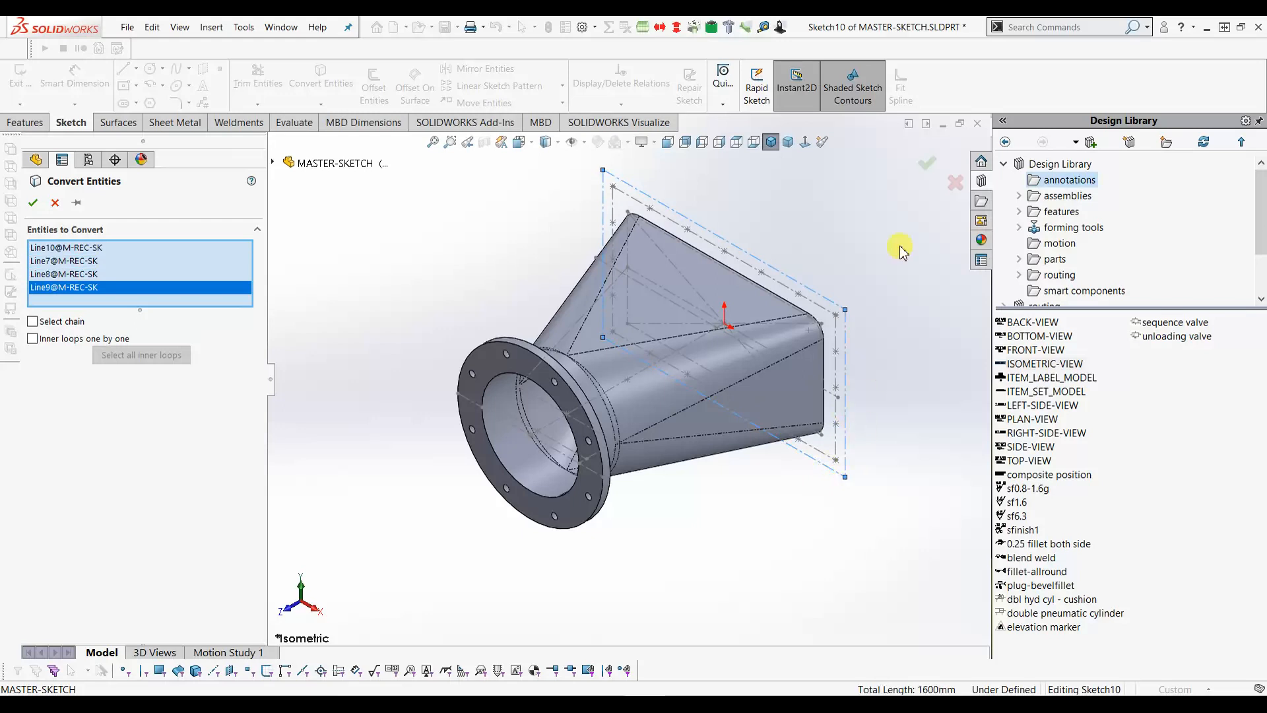
left_click(926, 165)
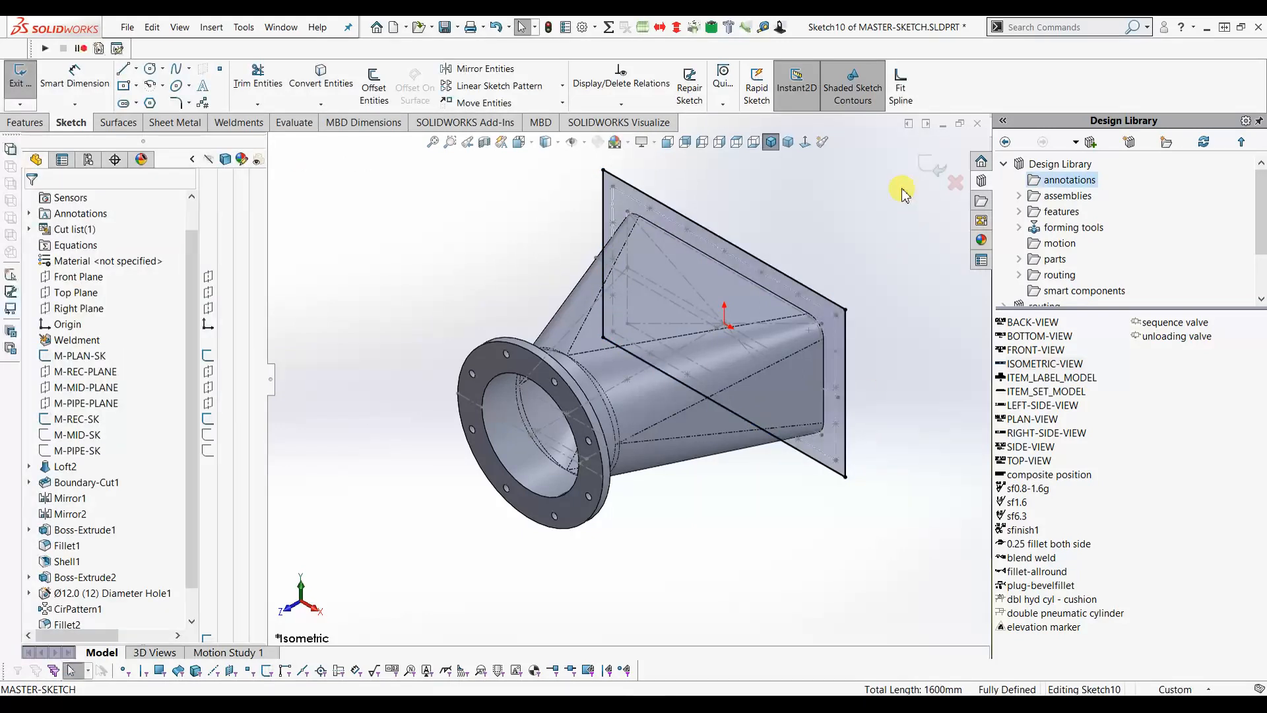
left_click(930, 170)
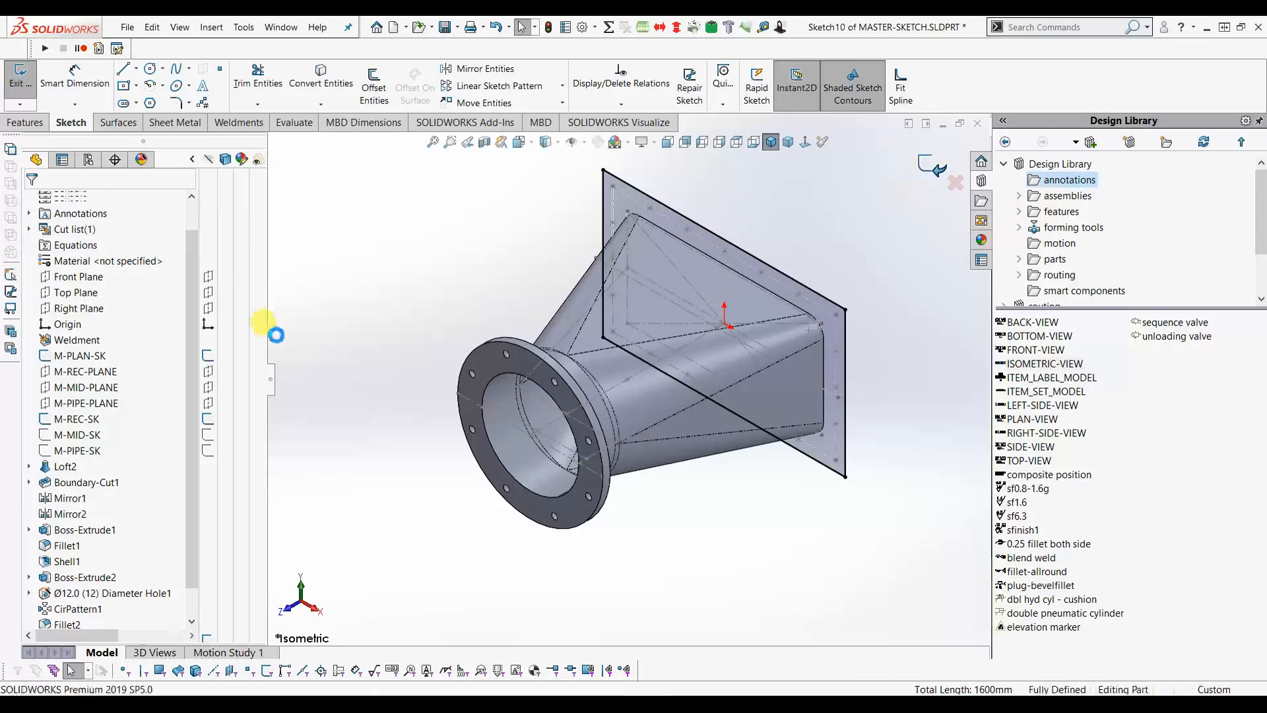
left_click(208, 324)
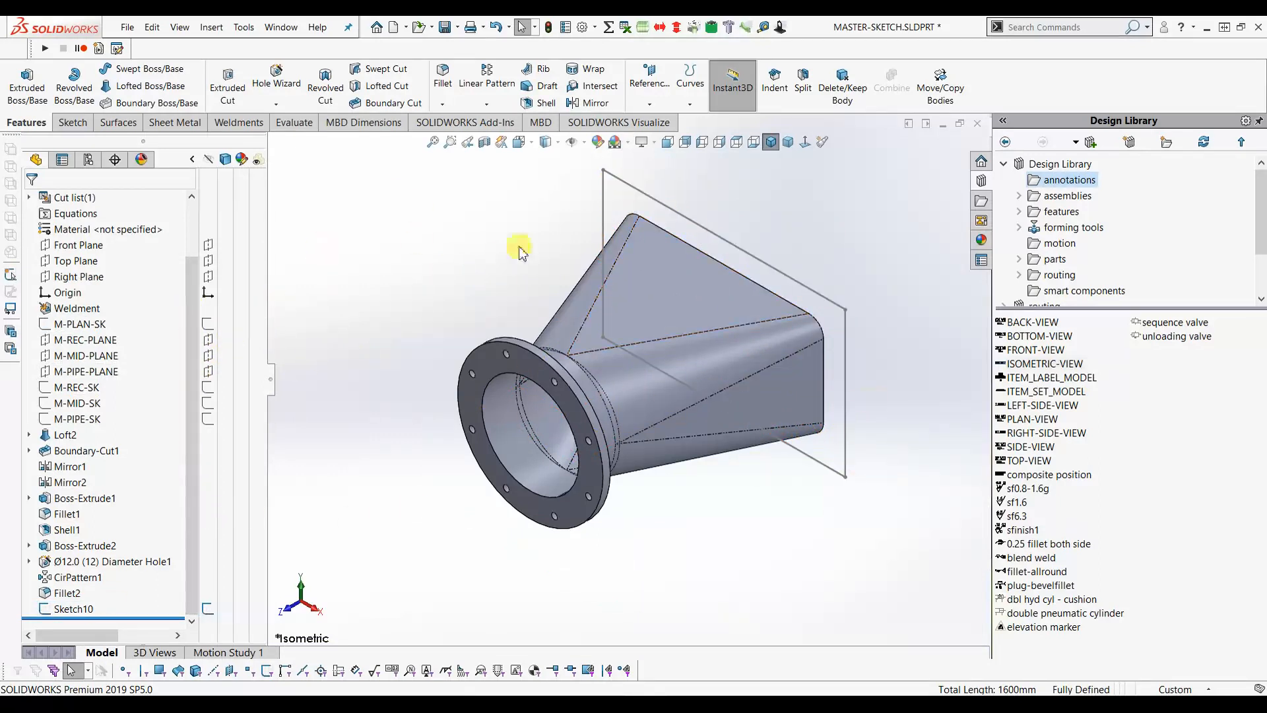
- Start a boss extrusion of Sketch10 with the end condition Up To Vertex
left_click(63, 610)
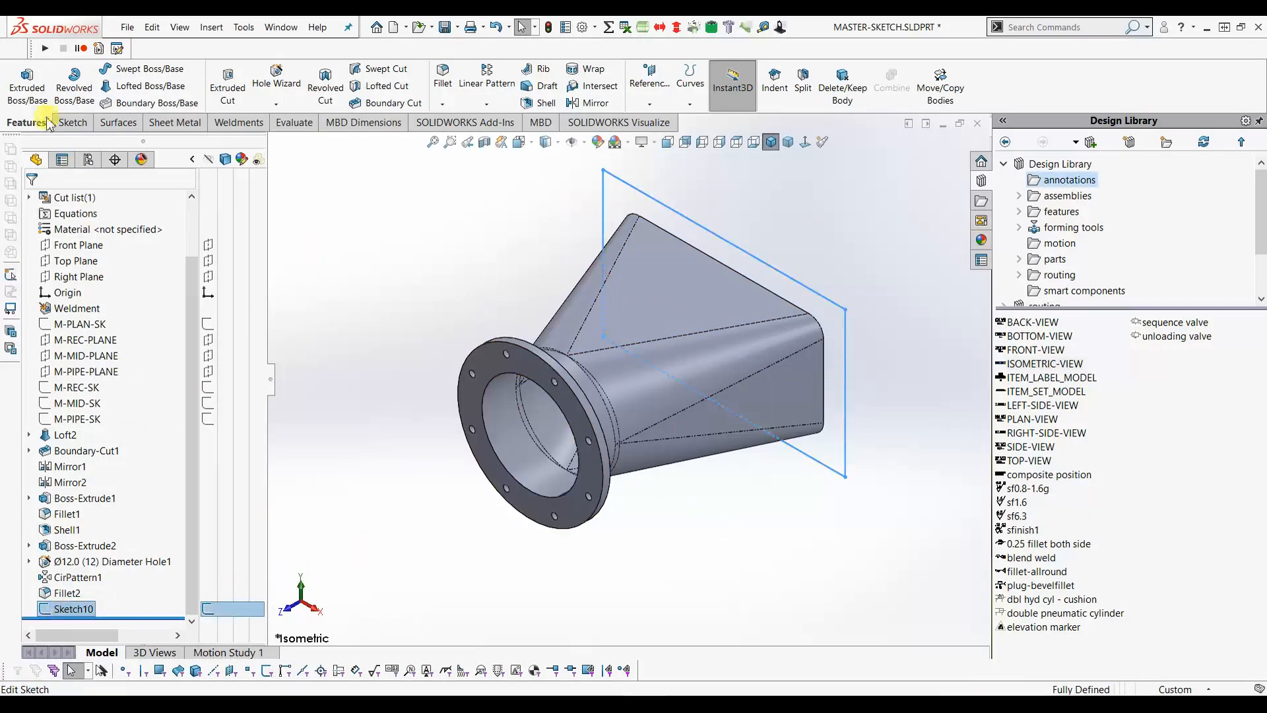
left_click(37, 92)
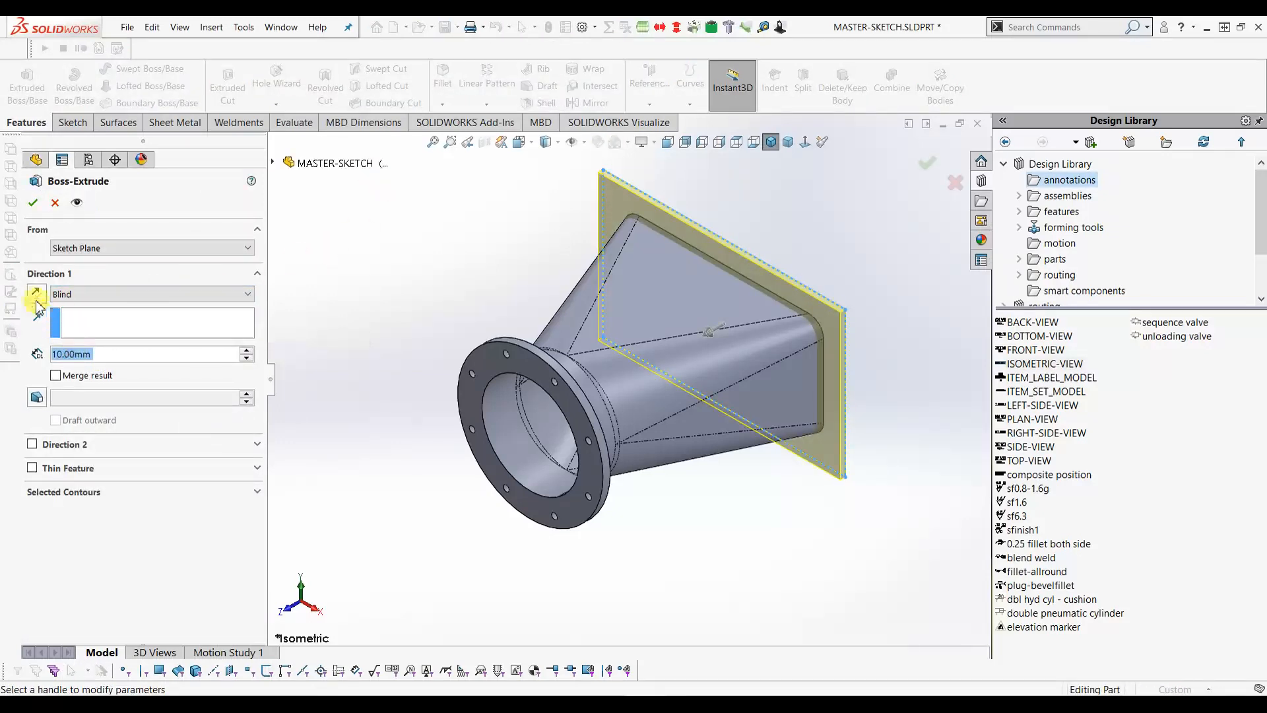
left_click(79, 295)
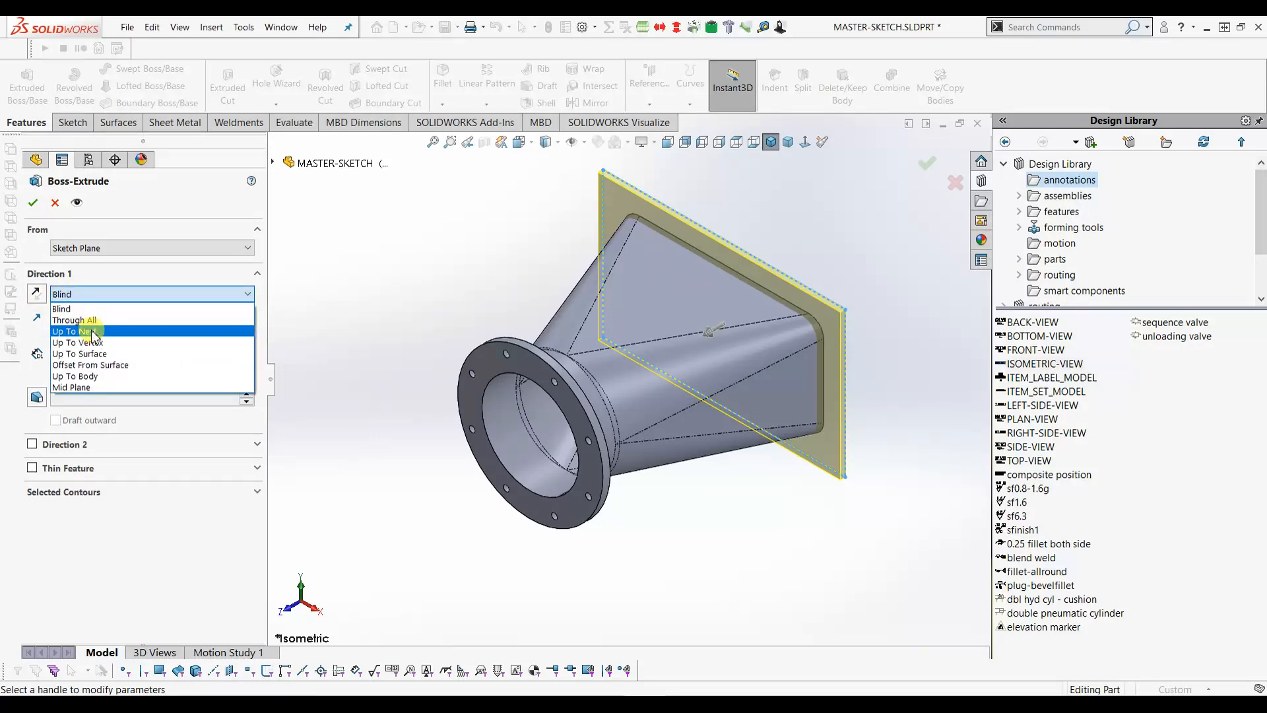
left_click(93, 332)
left_click(80, 294)
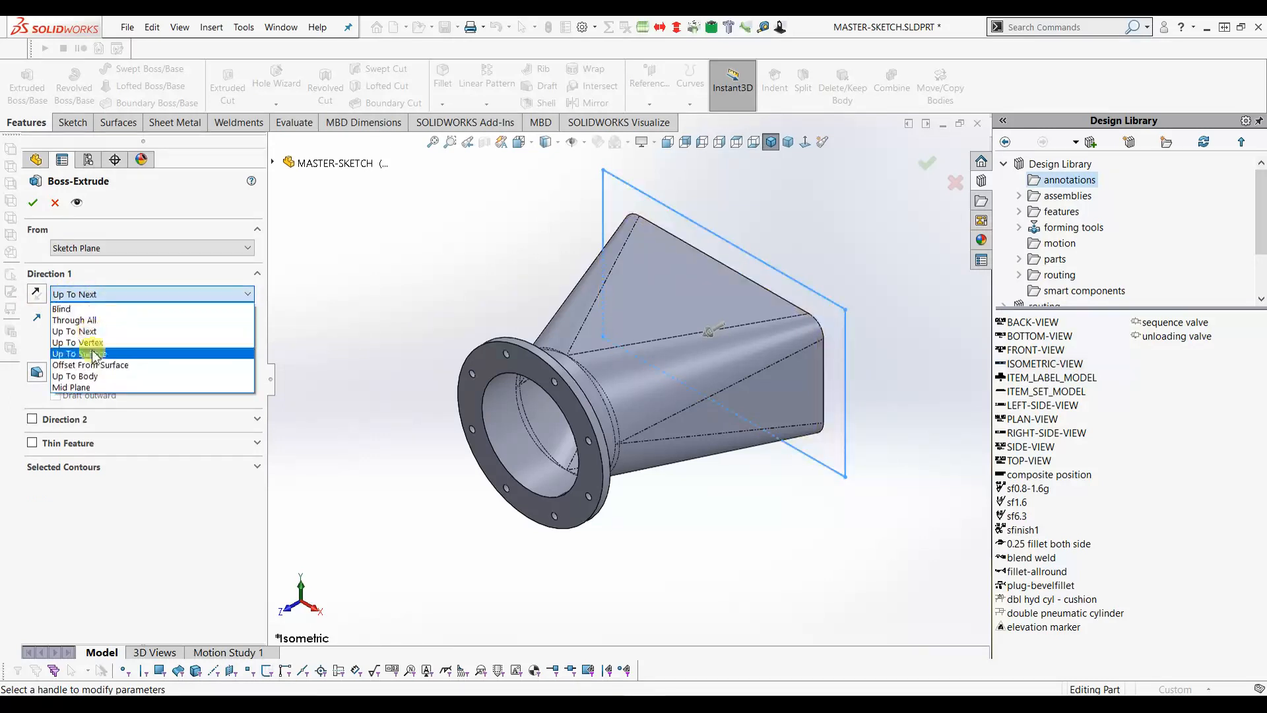
left_click(95, 342)
- Show M-PLAN-SK and end the plate extrusion at its Point11 vertex, picked in Top view
left_click(273, 163)
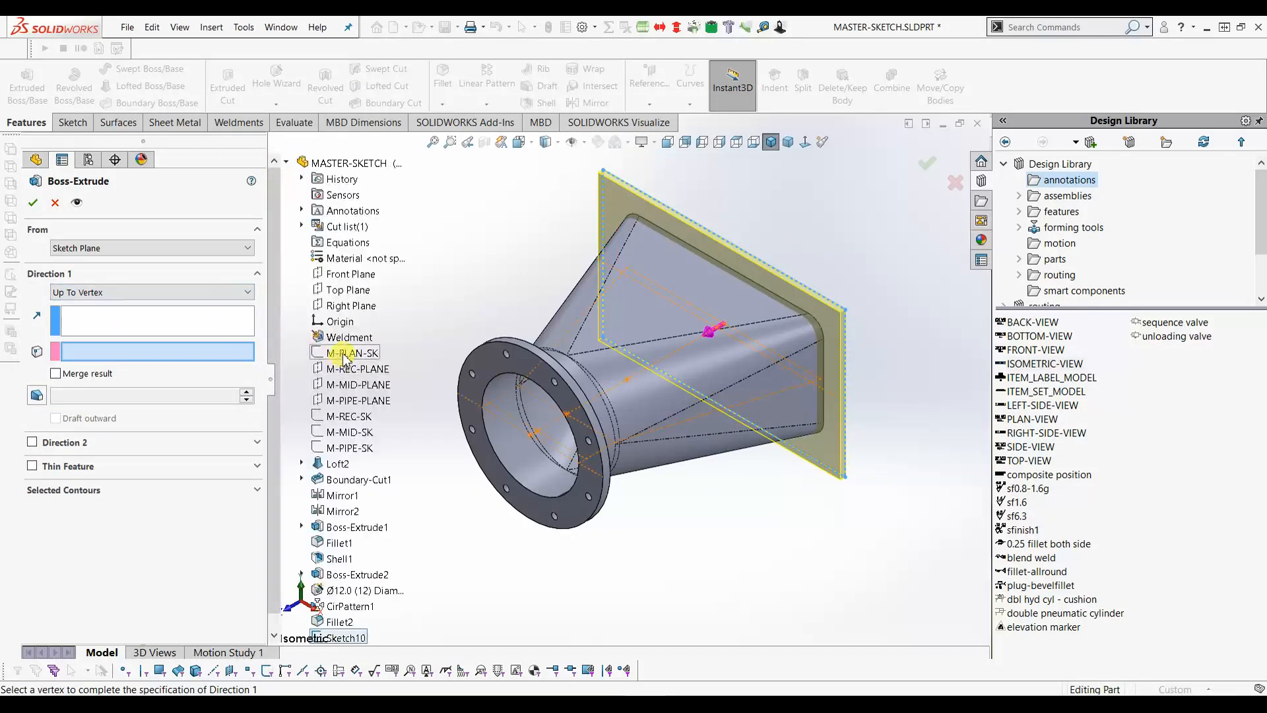
right_click(344, 357)
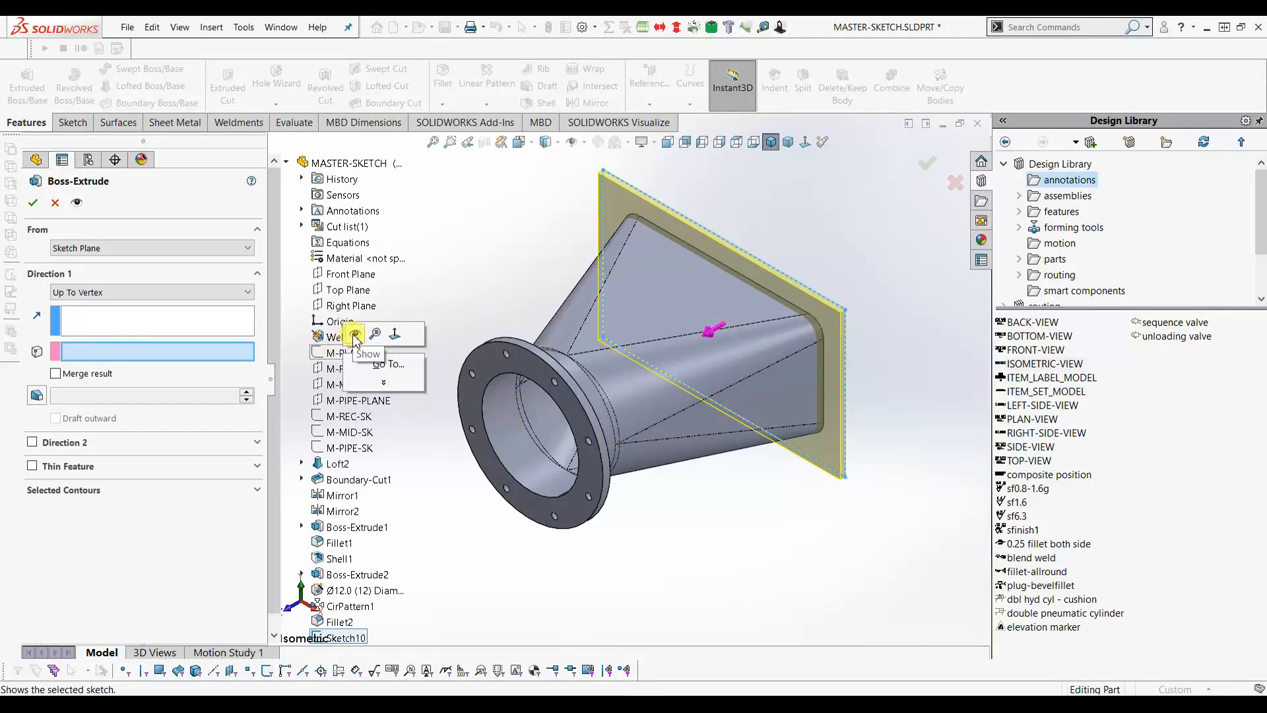
left_click(355, 335)
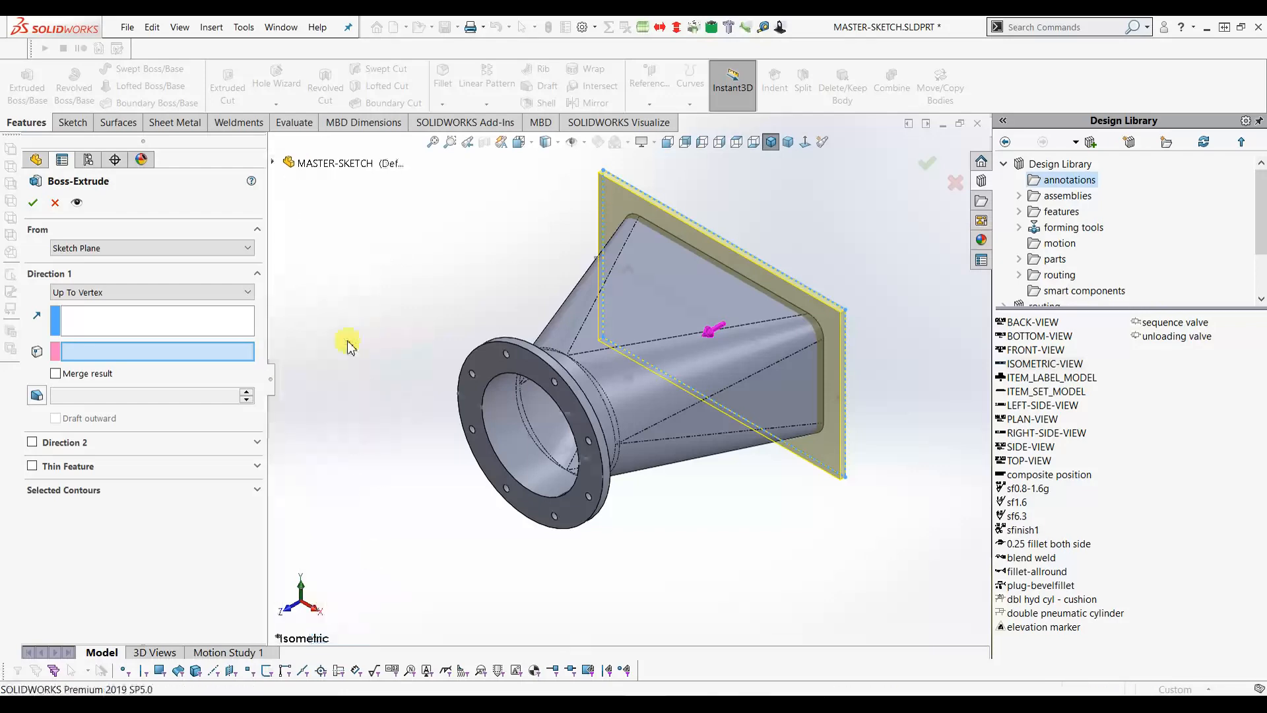
left_click(736, 143)
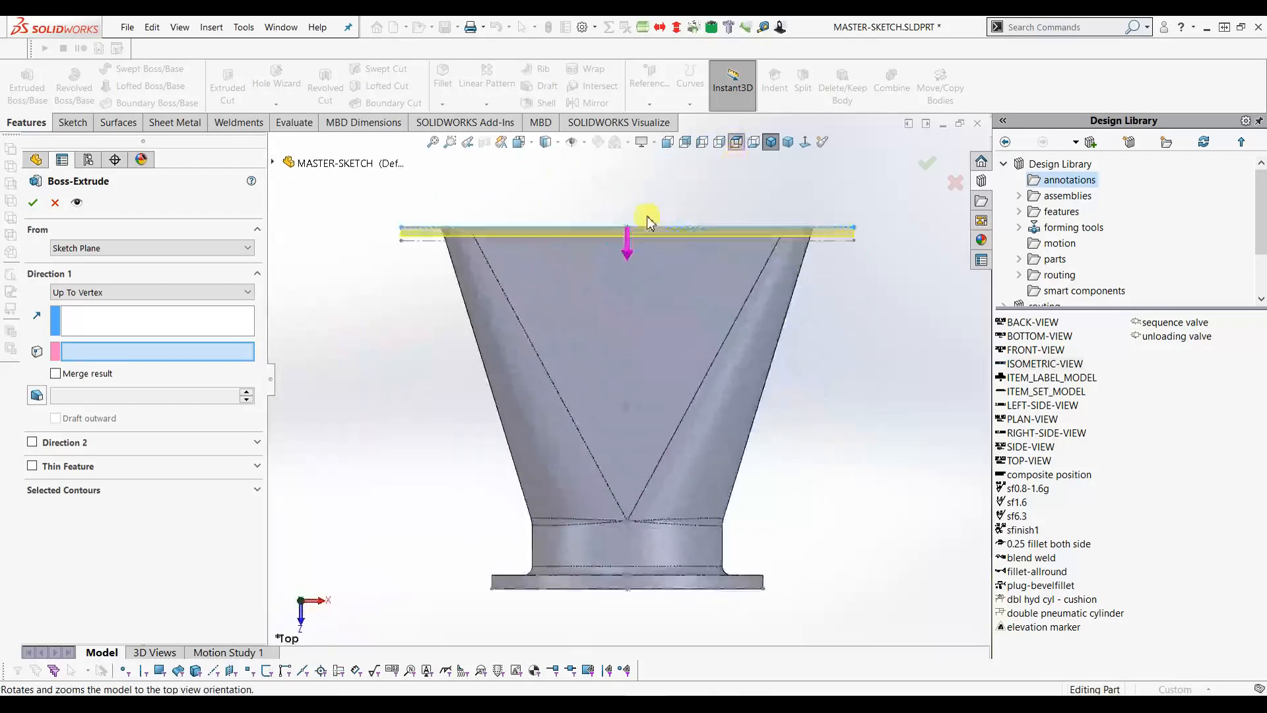
left_click(401, 240)
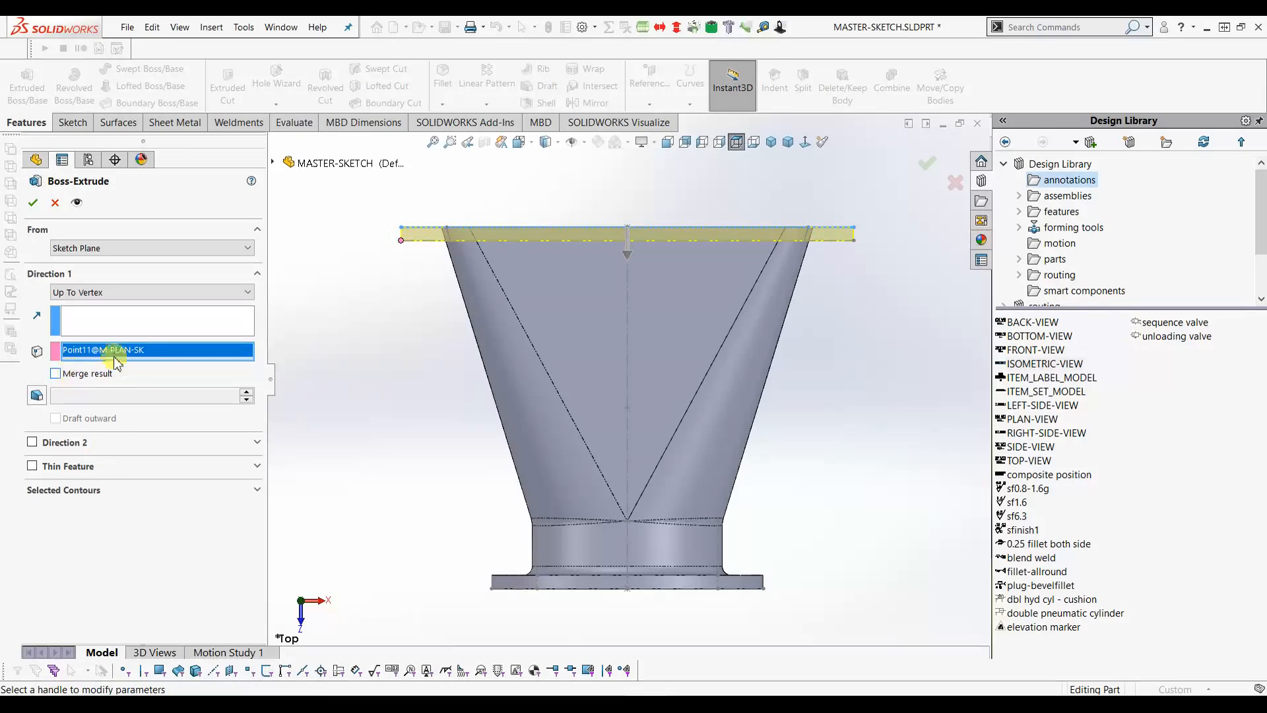
left_click(33, 204)
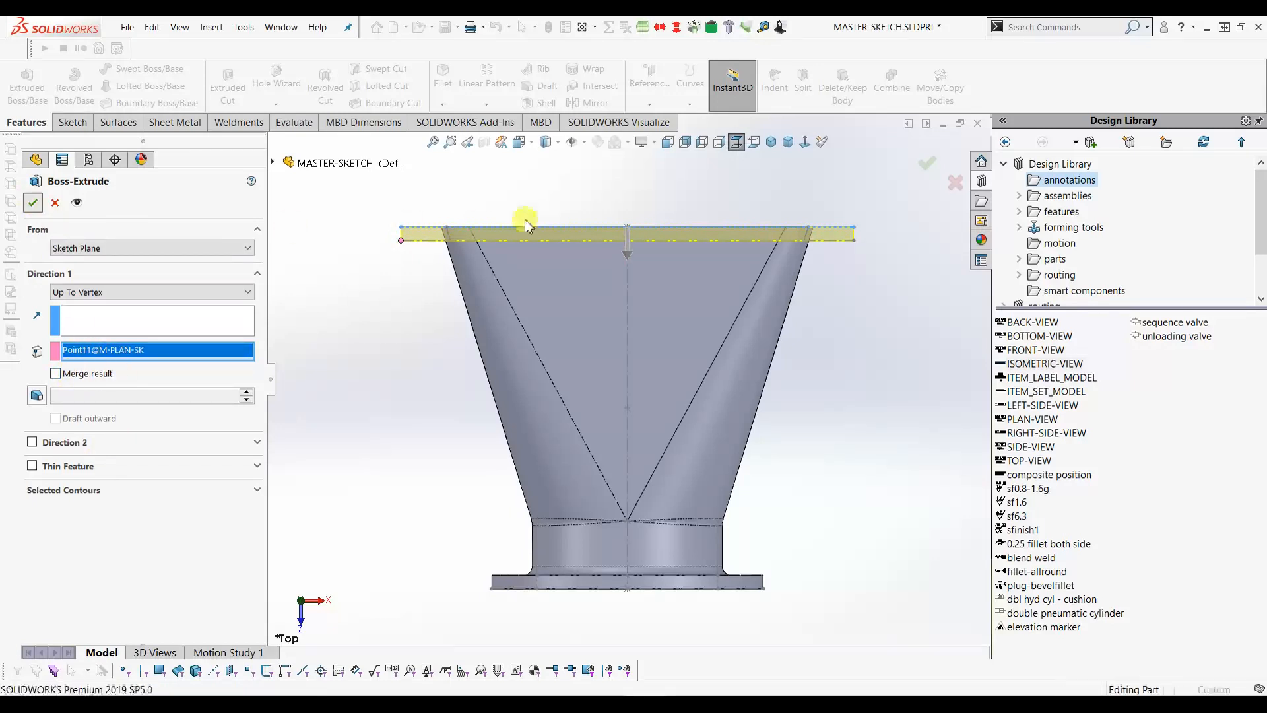
left_click(772, 143)
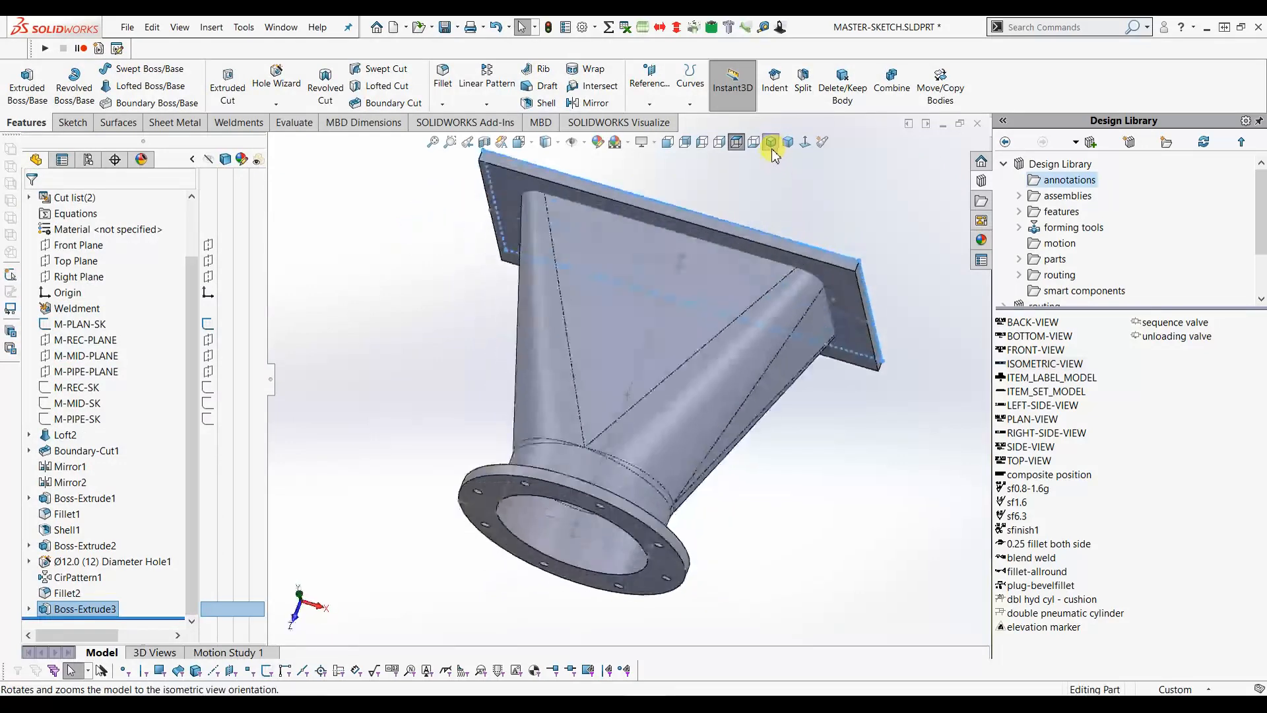
- Orbit the model so the plate faces the viewer and start an Indent feature
left_click(800, 210)
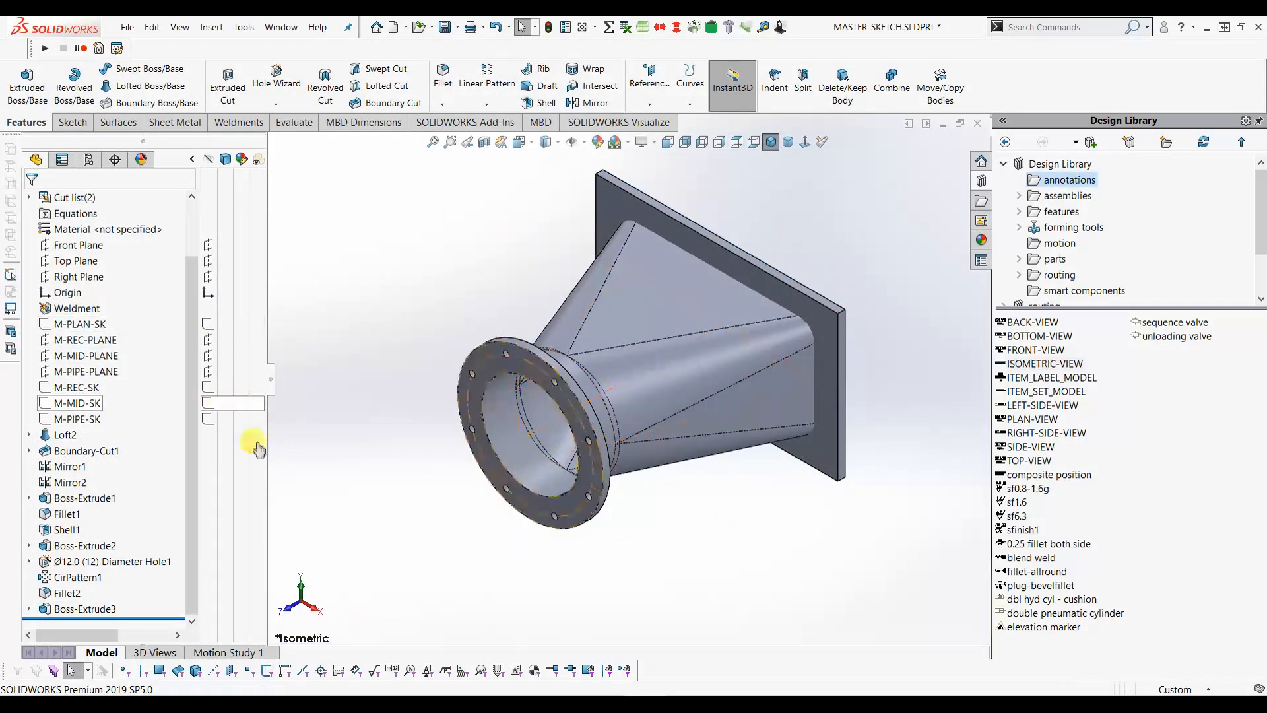
middle_click_drag(815, 377, 696, 372)
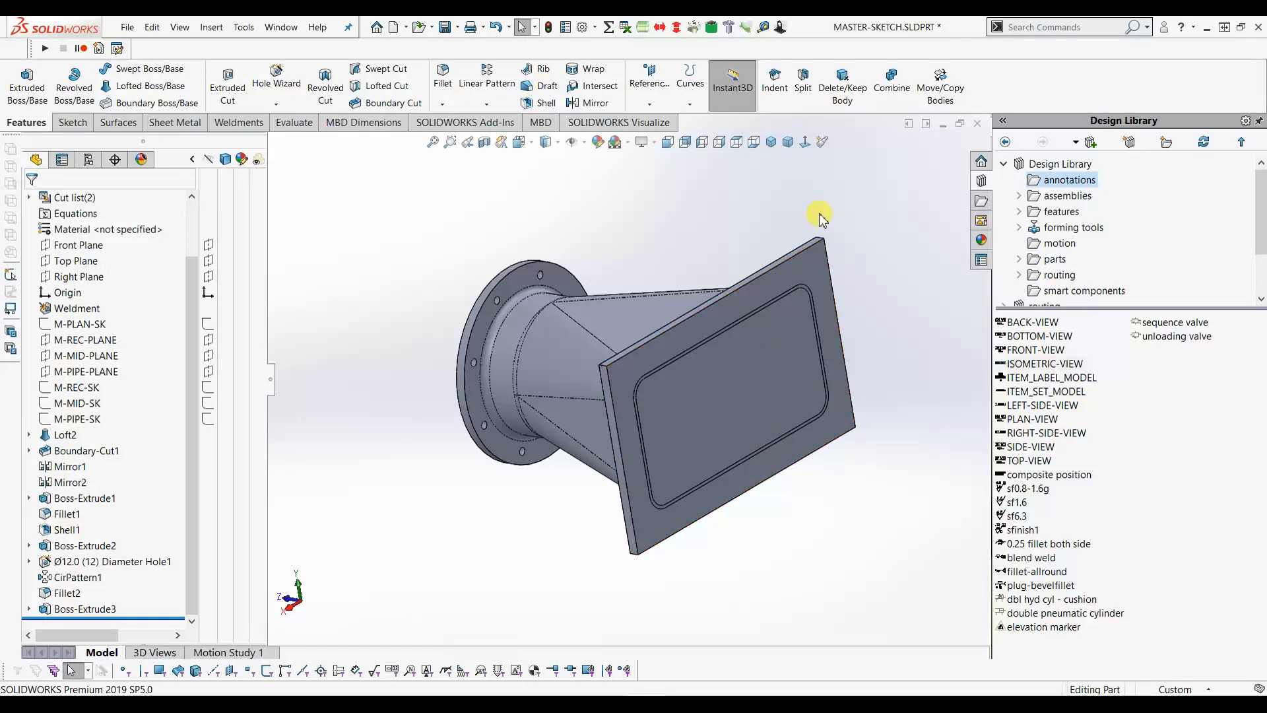
left_click(774, 79)
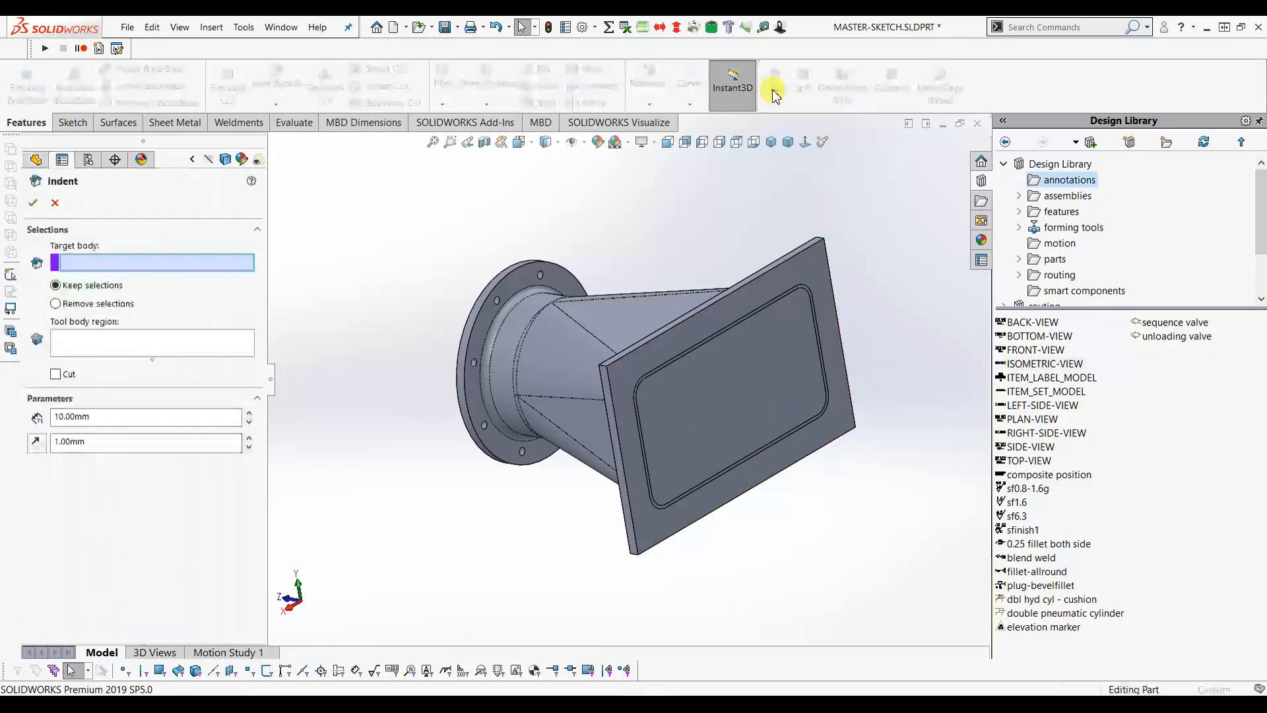
- Set Boss-Extrude3 as Indent target, the transition body as tool region, with Cut on
left_click(816, 264)
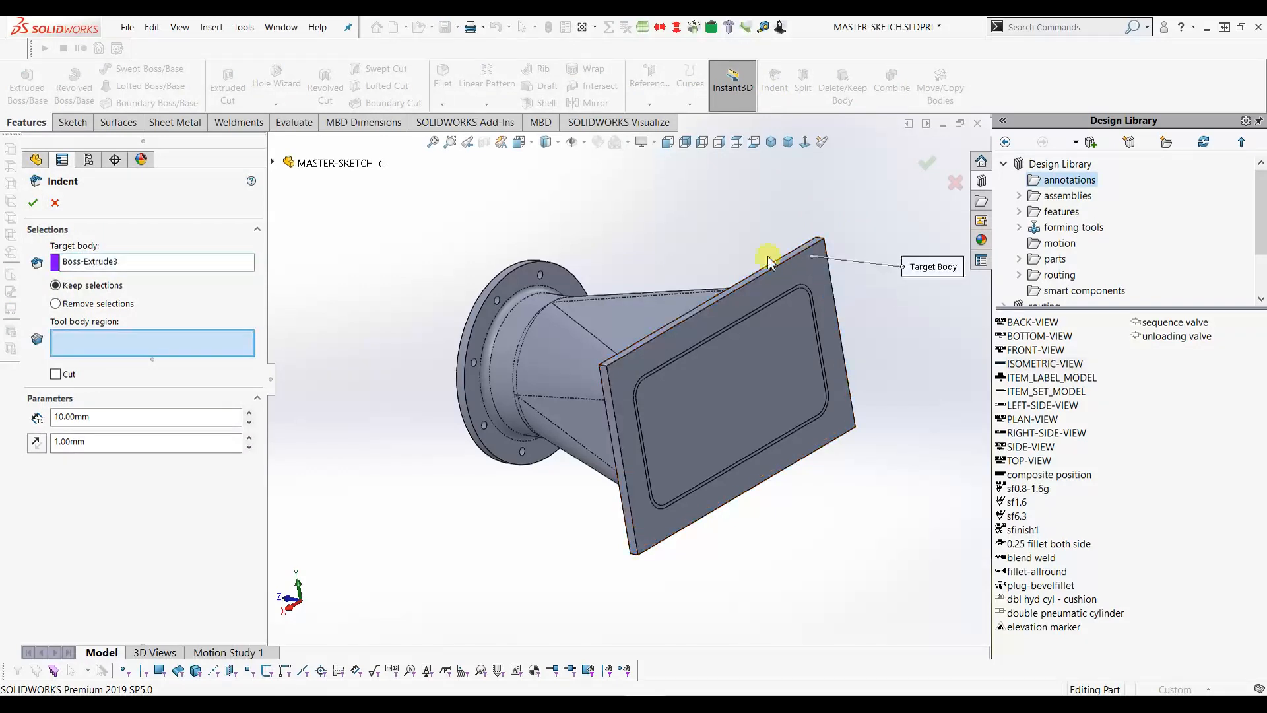
left_click(583, 346)
left_click(60, 349)
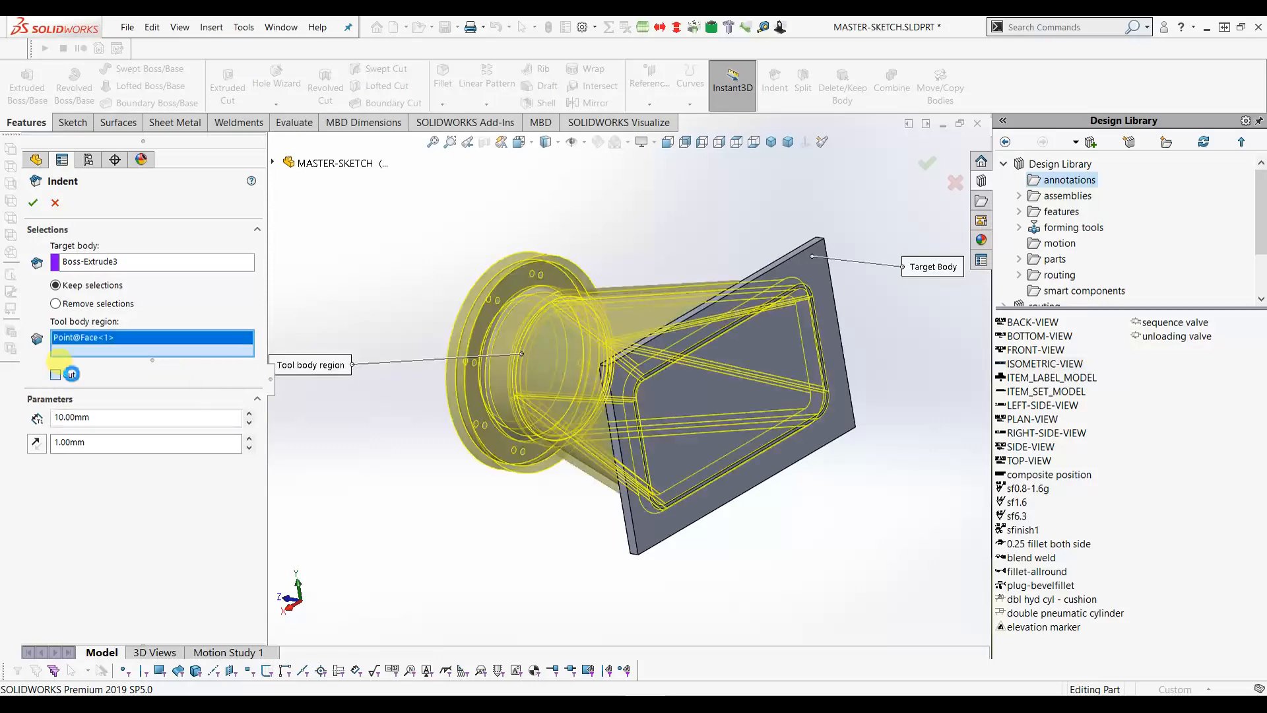
left_click(109, 373)
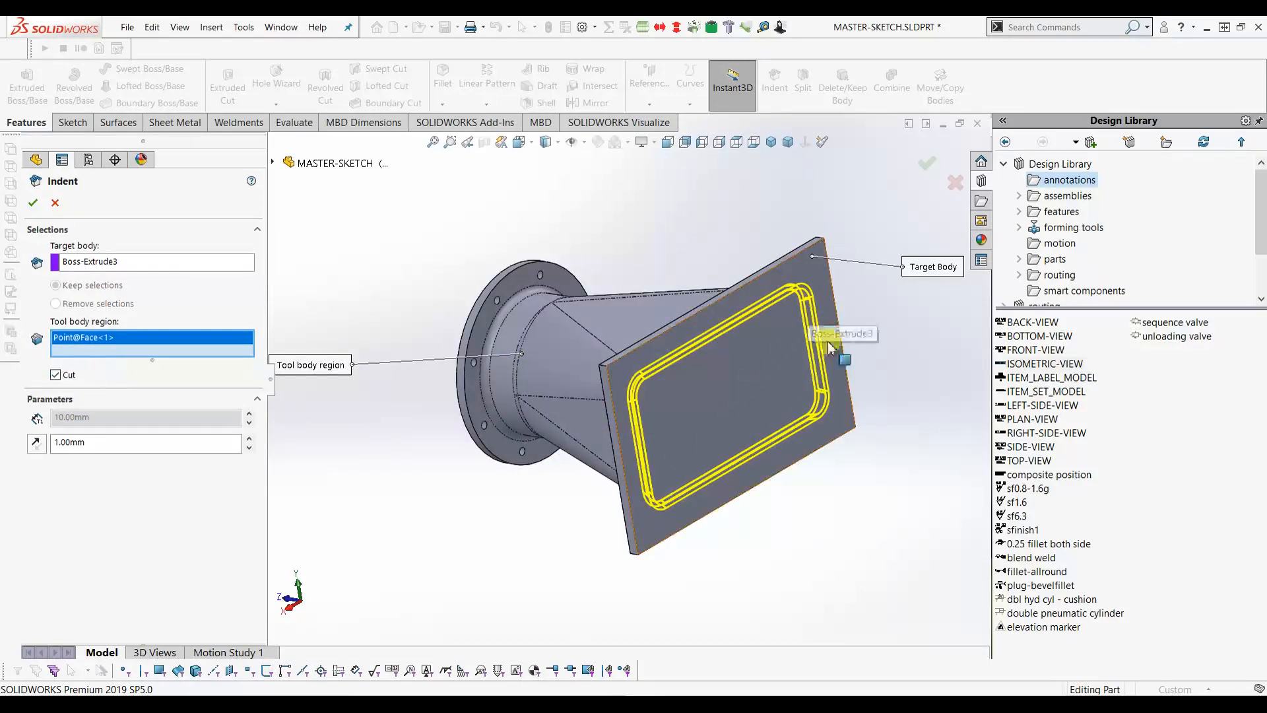
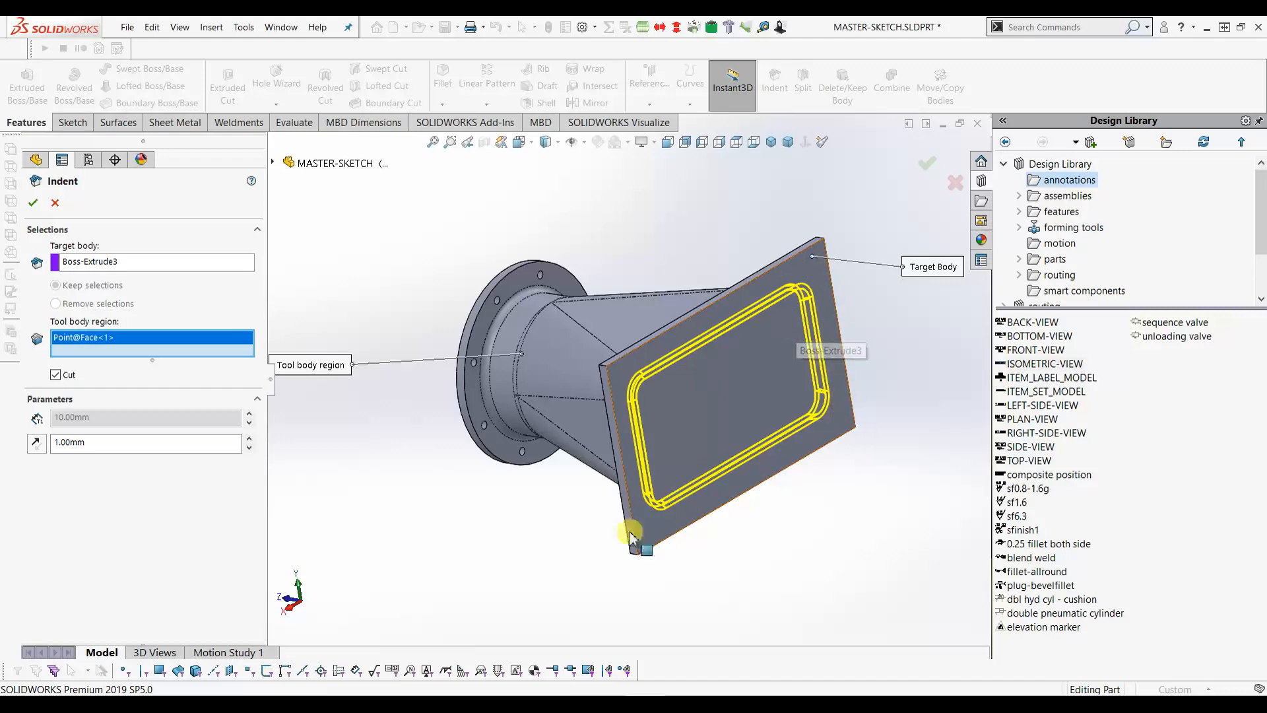
- Accept the Indent, cutting a 1.00mm groove outline into the Boss-Extrude3 plate
left_click(35, 203)
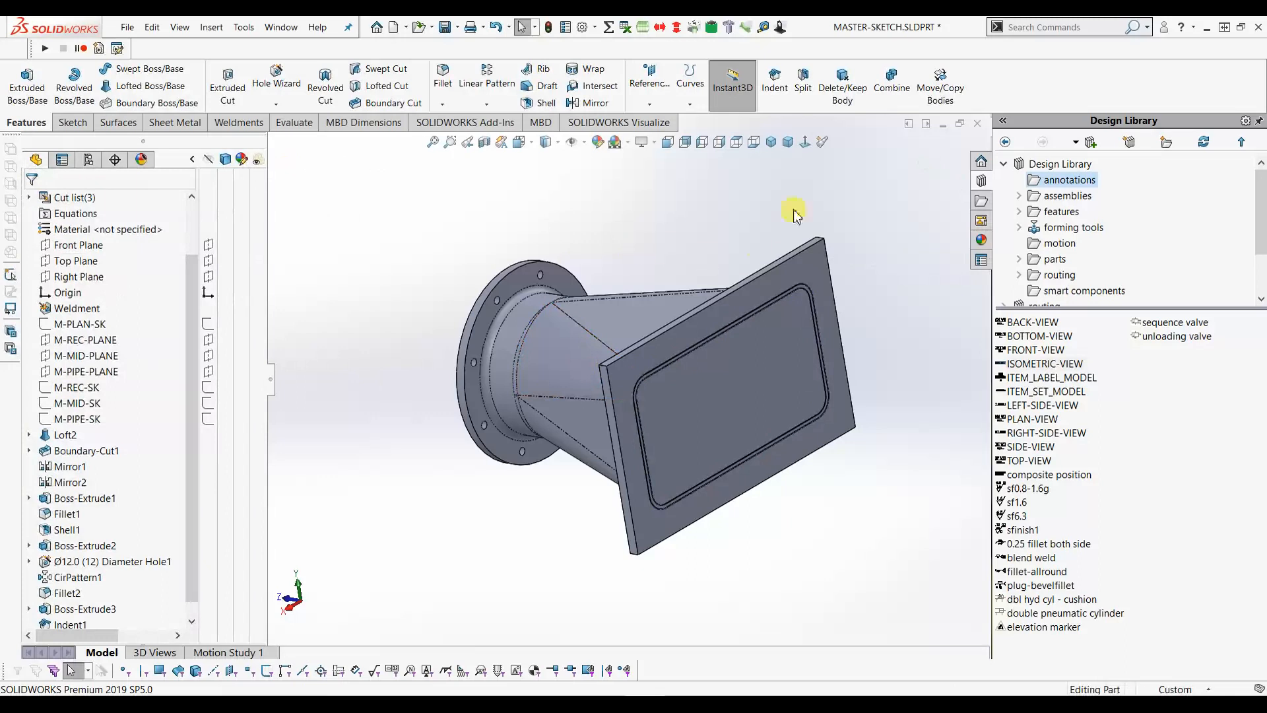
- Delete the leftover Indent1[1] body with Delete/Keep Body
left_click(842, 85)
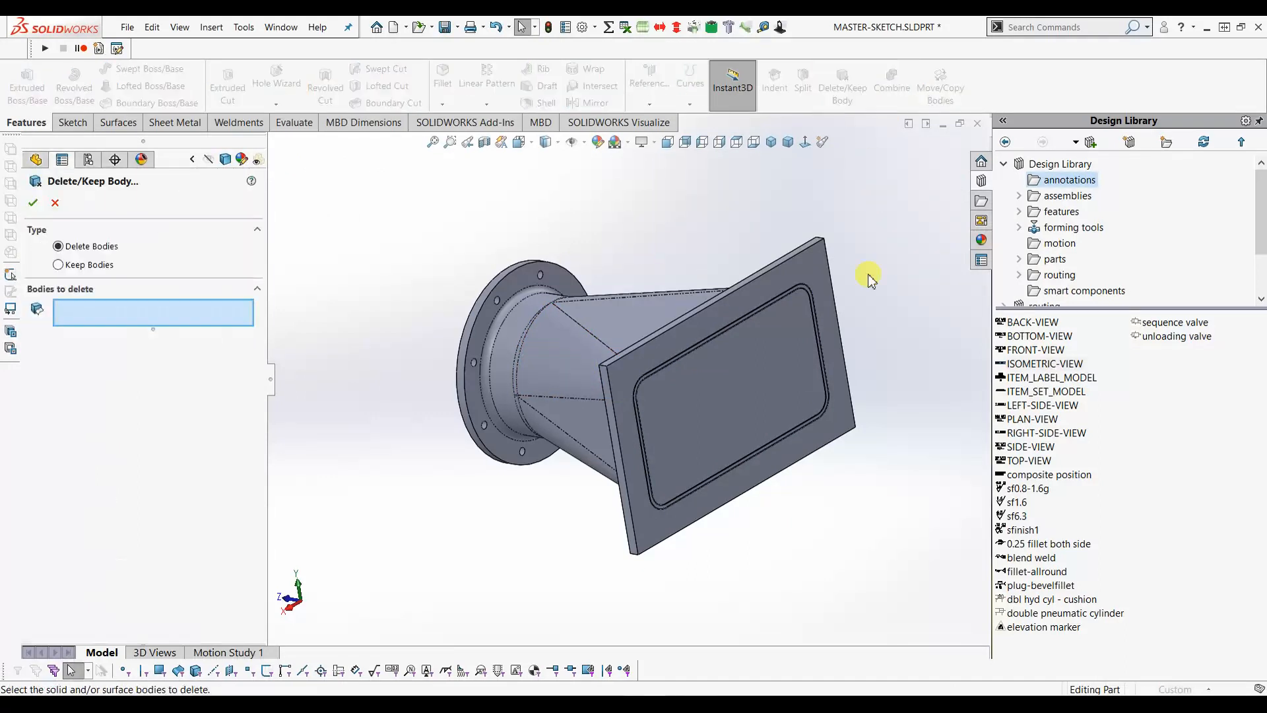
left_click(781, 370)
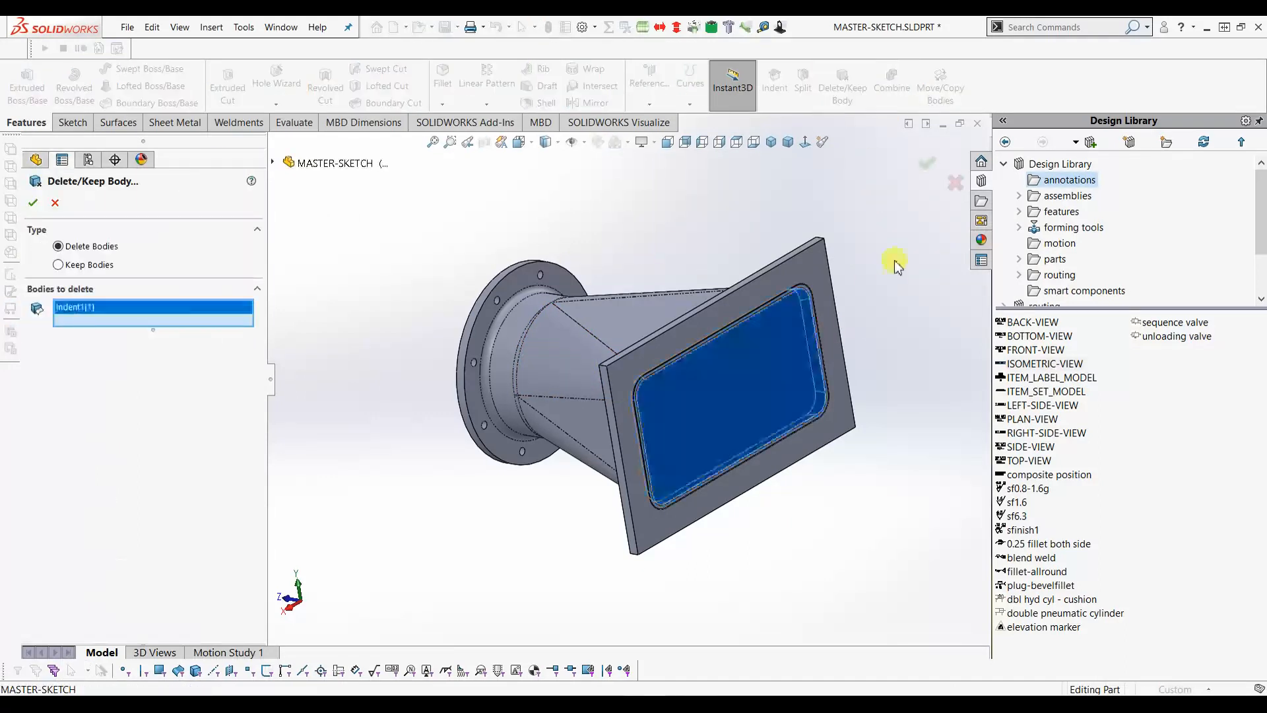
left_click(33, 204)
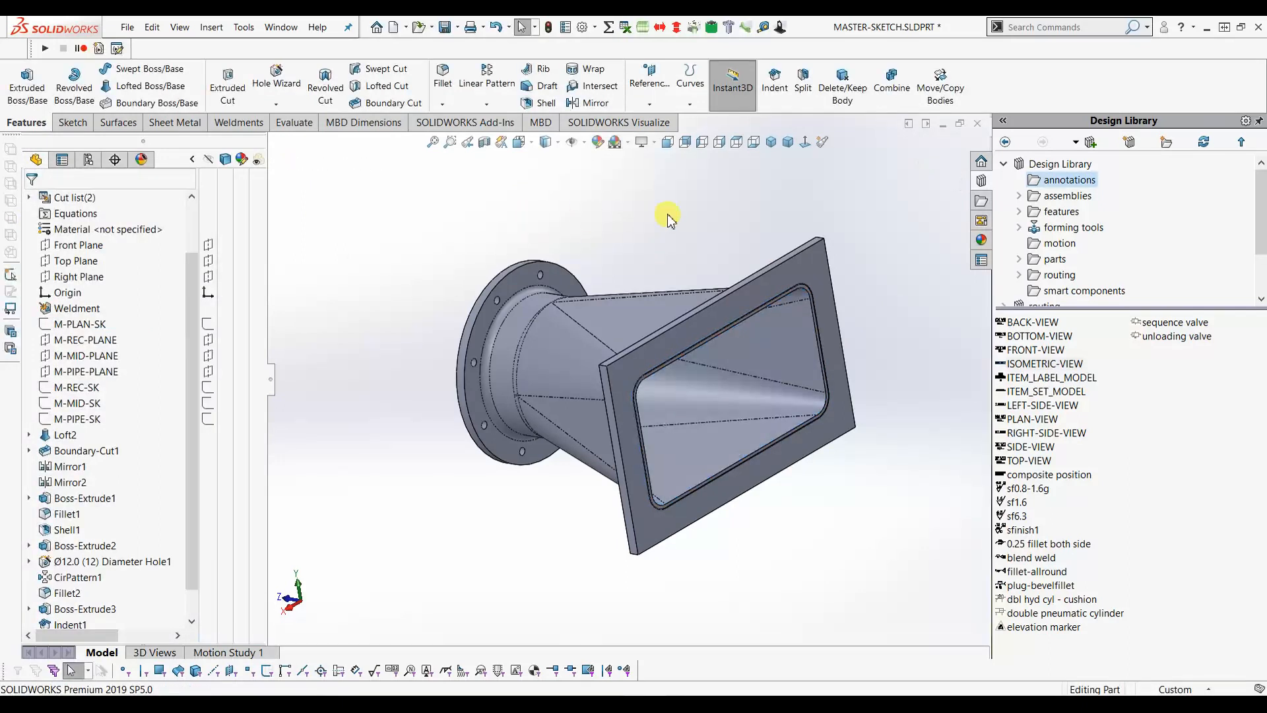
- Try an Add combine of the Fillet2 and Indent1[2] bodies, then clear the body list
left_click(891, 85)
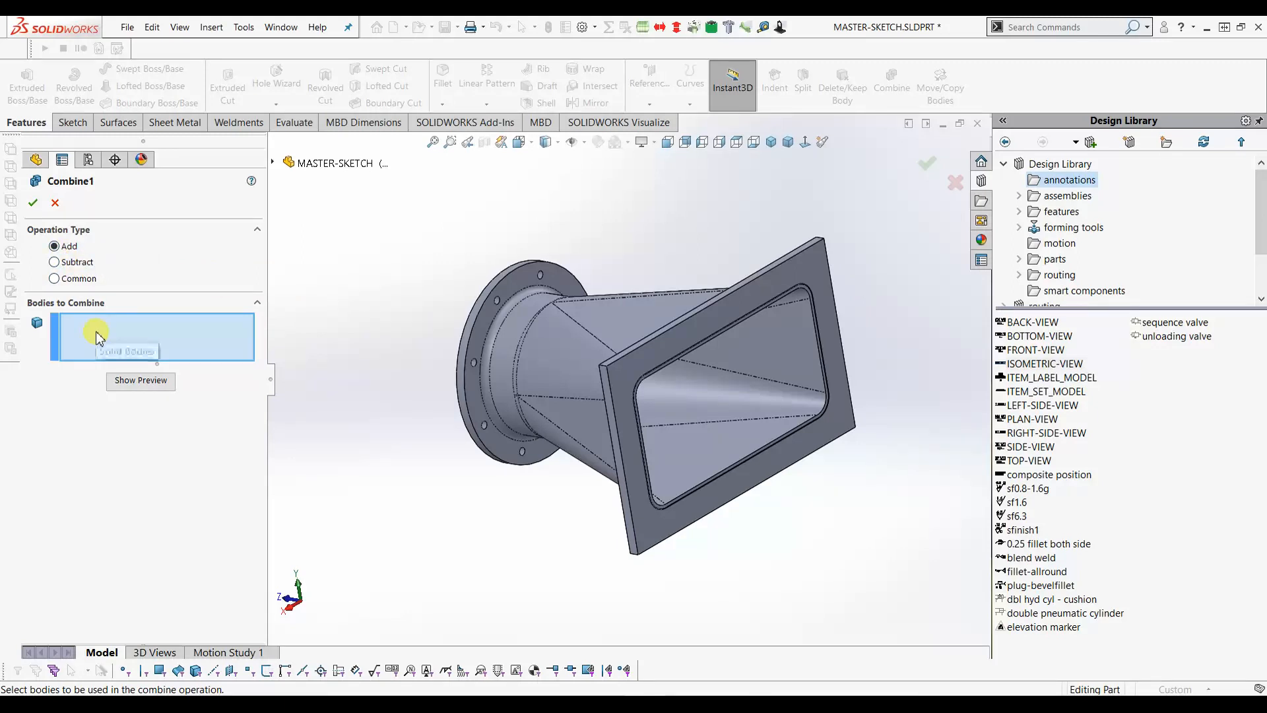
left_click(600, 308)
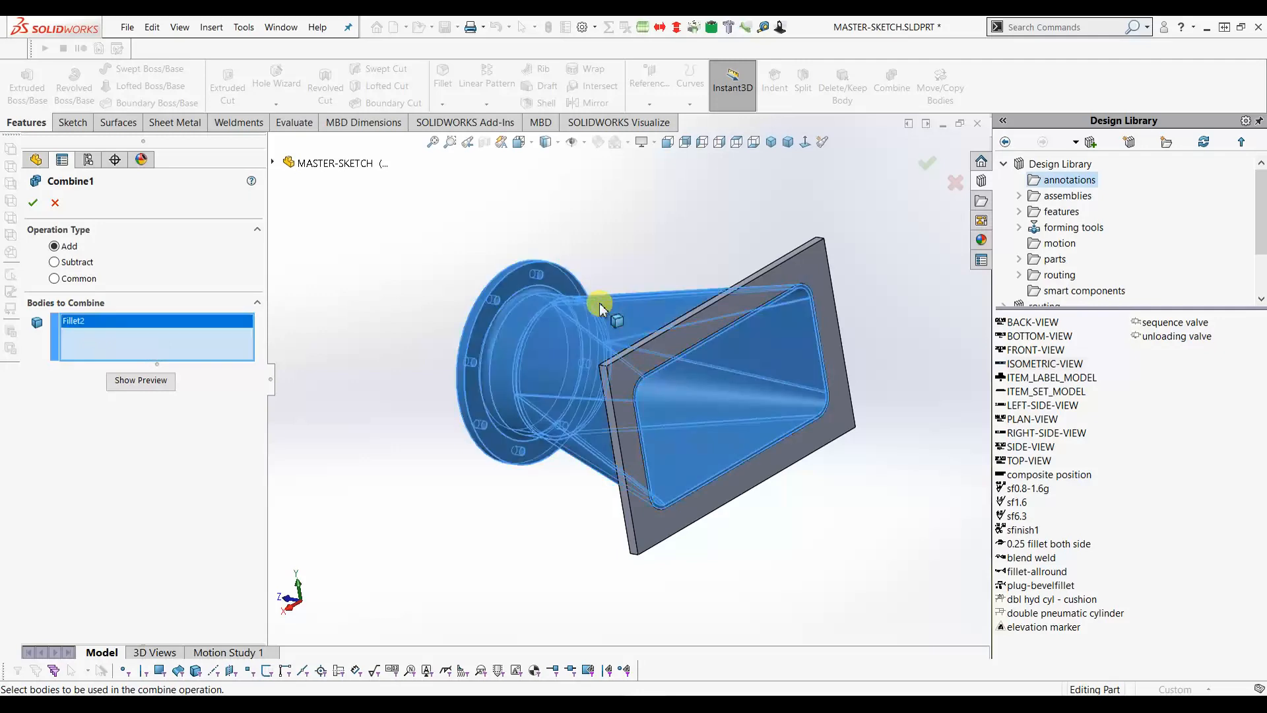
left_click(806, 276)
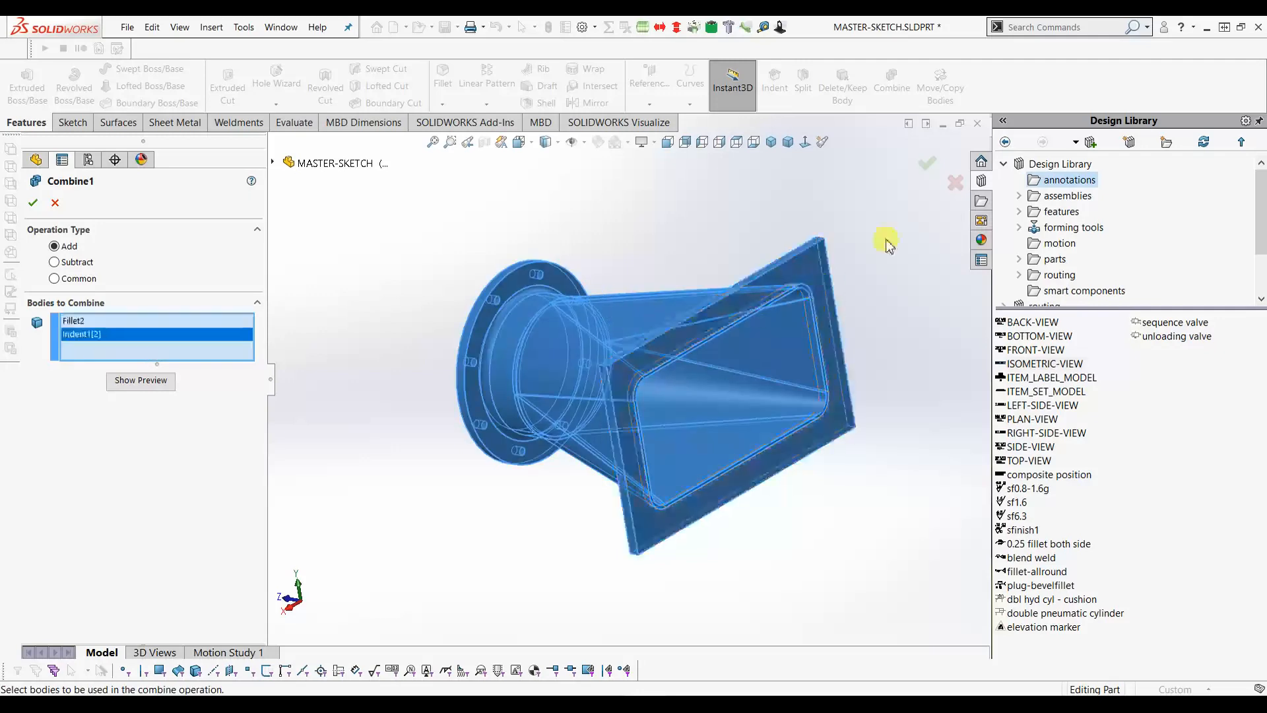
left_click(930, 167)
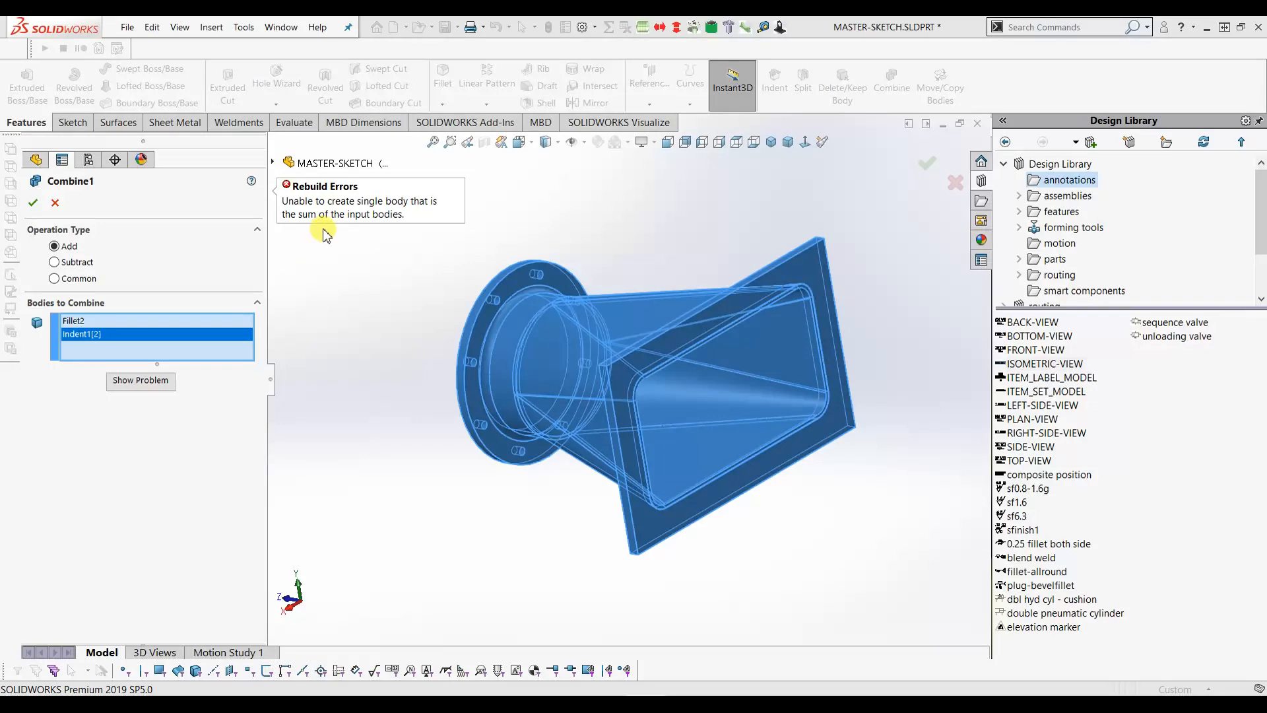
right_click(95, 335)
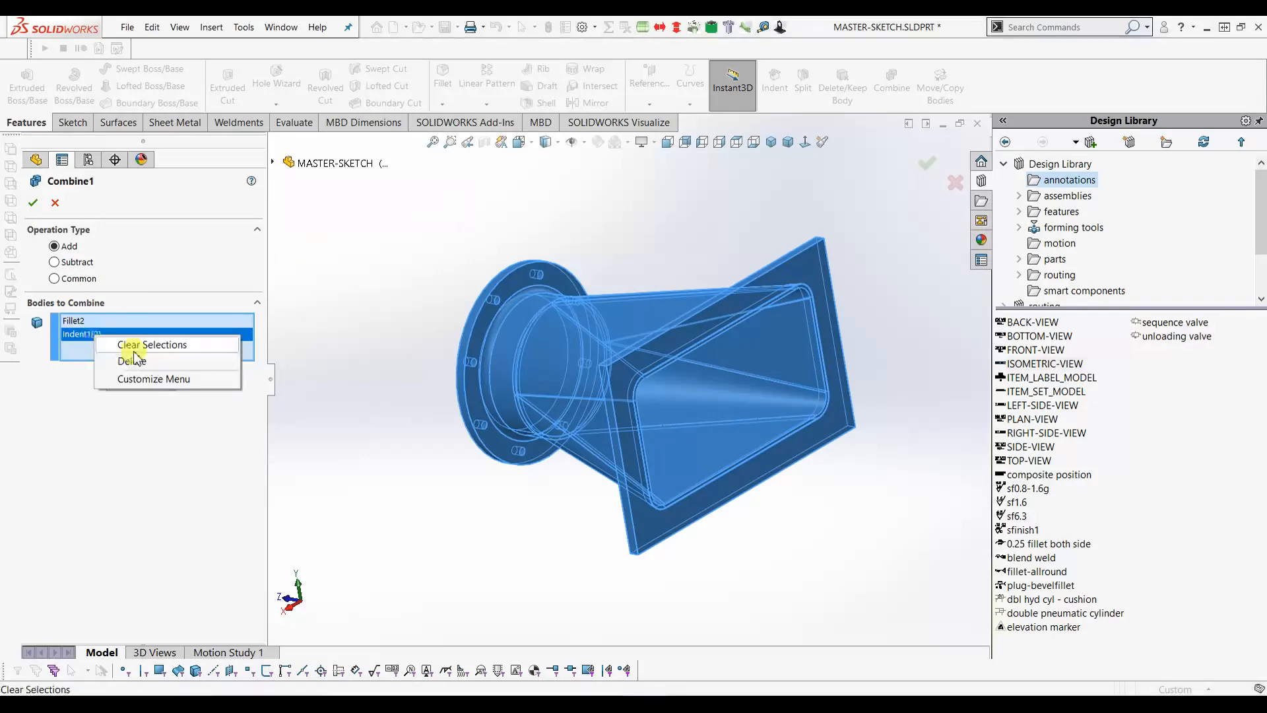
left_click(151, 344)
- Reselect both bodies and retry the combine, cancelling after the rebuild error
middle_click_drag(716, 388, 818, 366)
left_click(818, 363)
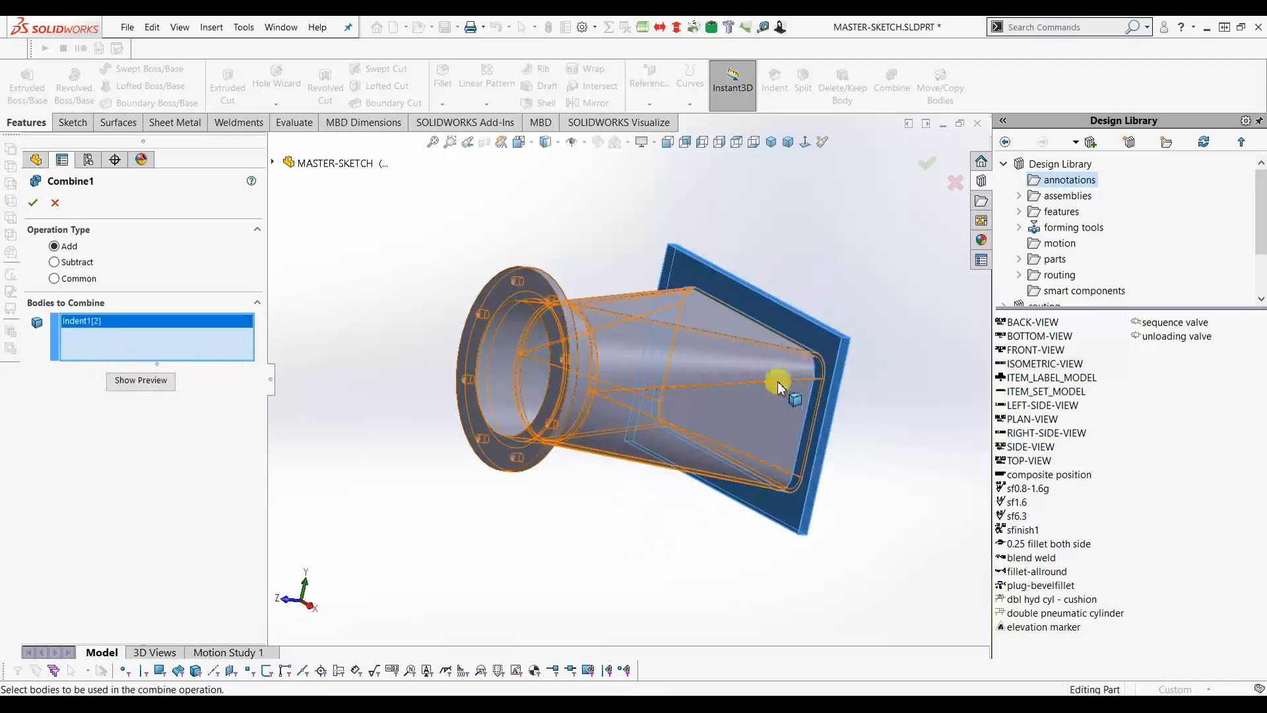
left_click(731, 386)
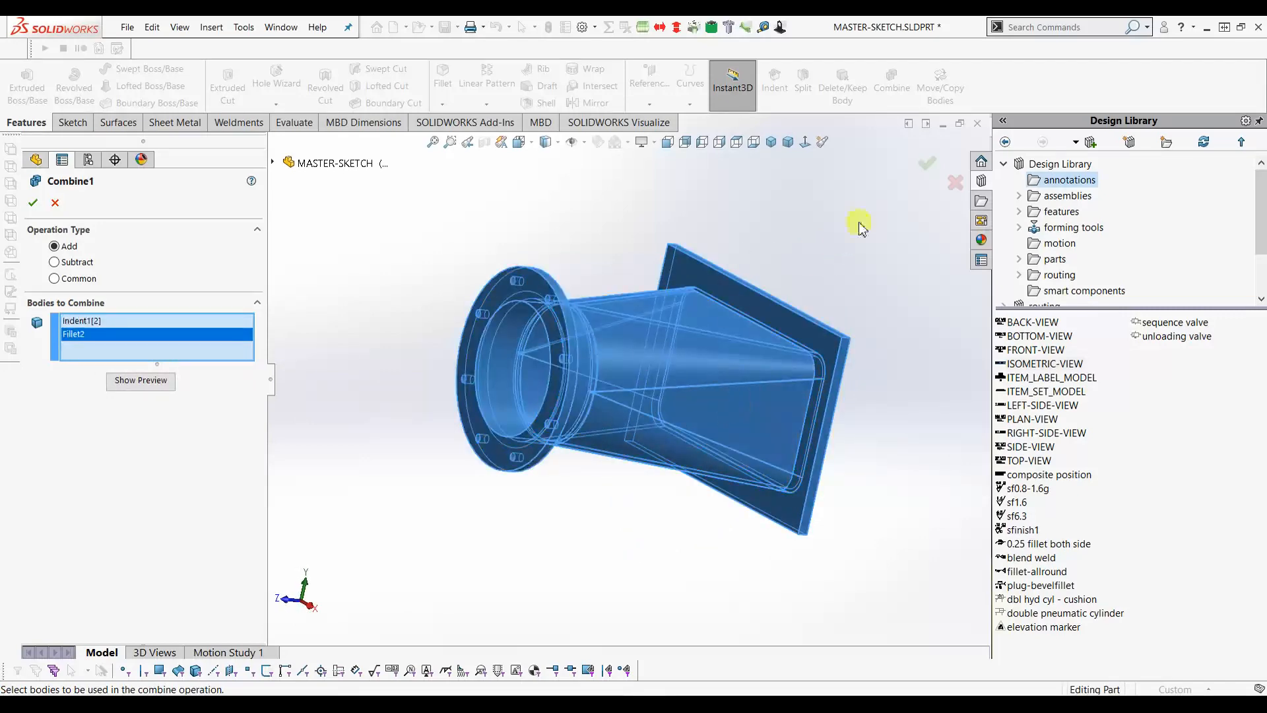
left_click(925, 164)
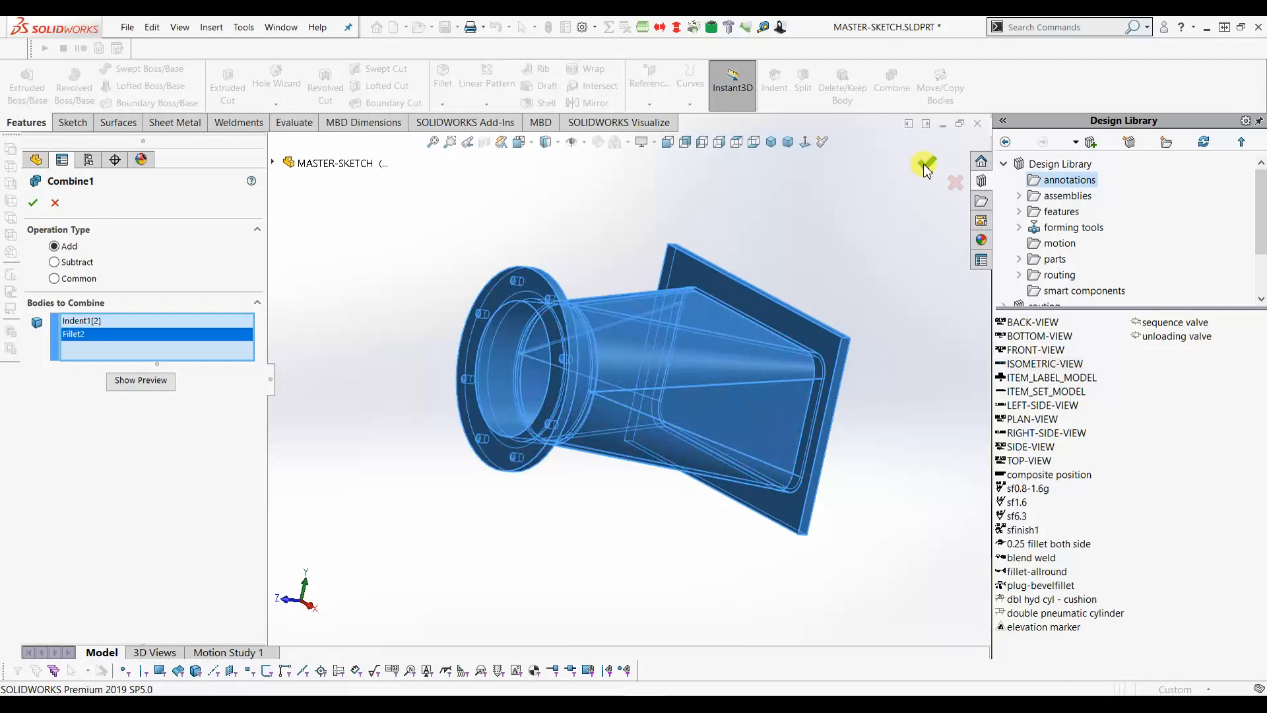
left_click(32, 203)
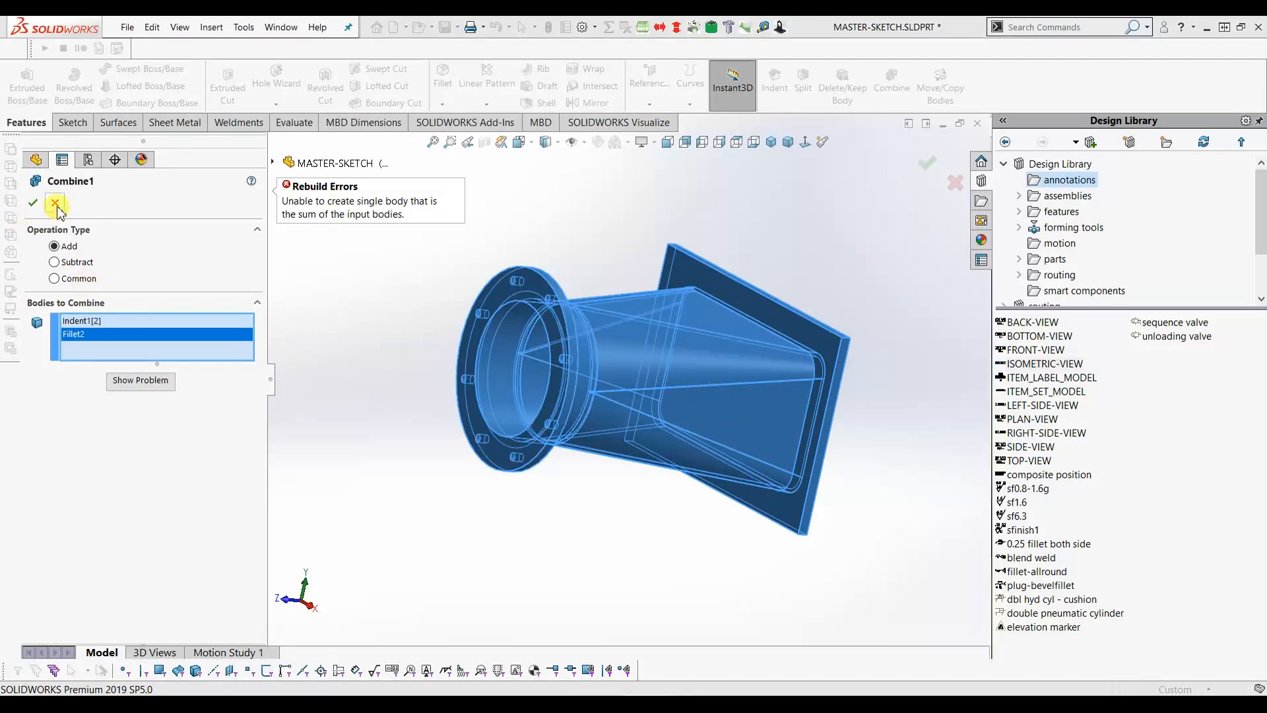
middle_click_drag(721, 405, 588, 424)
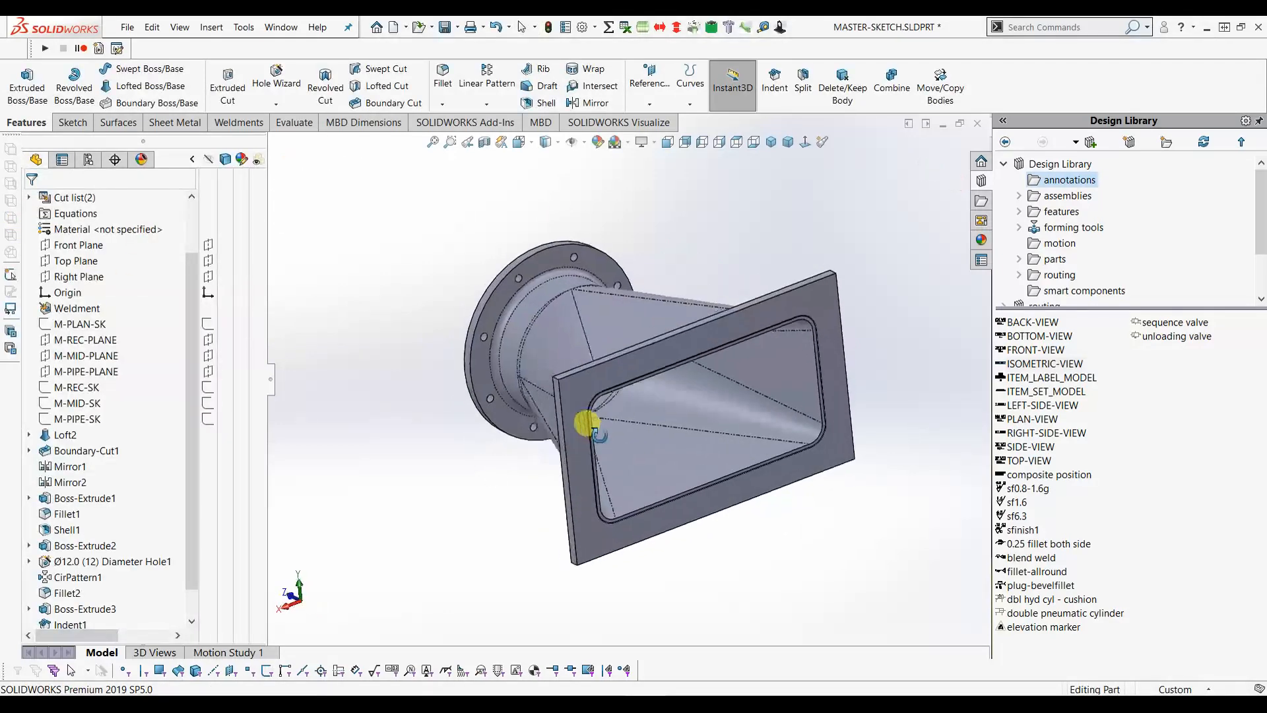
- Edit Indent1 to change its clearance from 1.00mm to 0.00mm
scroll(841, 334, "down", 4)
scroll(722, 330, "down", 2)
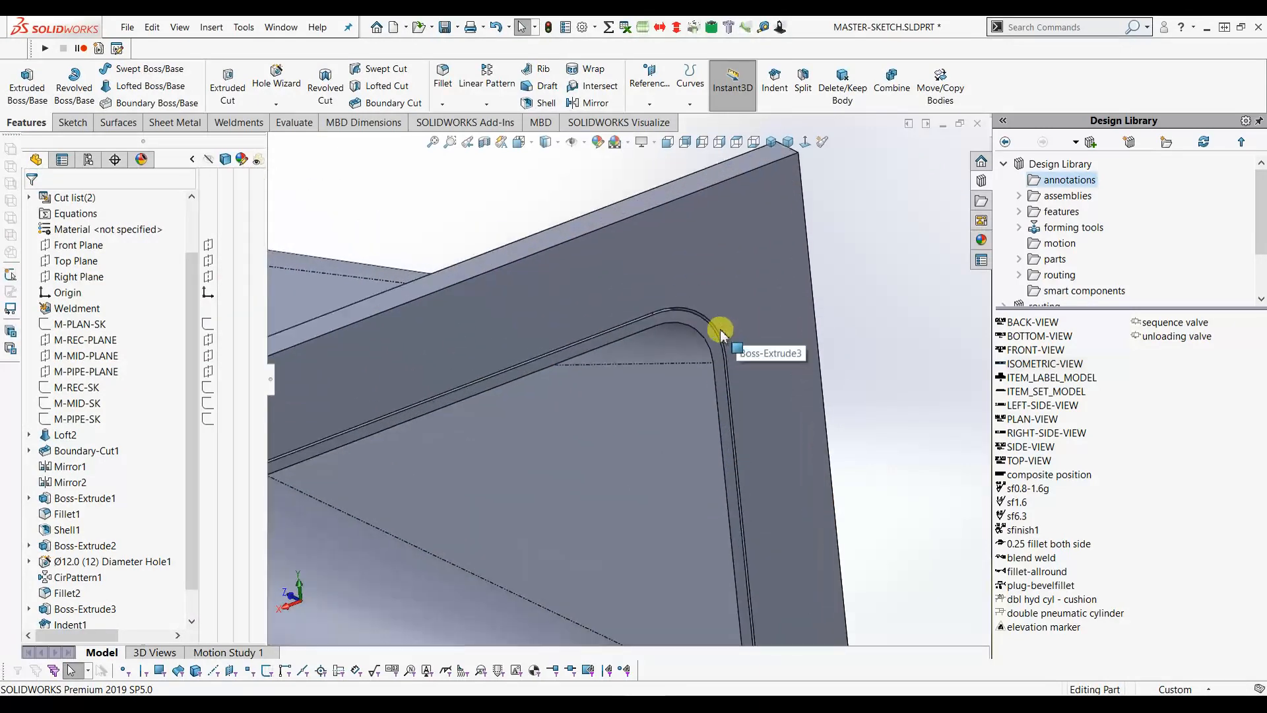
scroll(83, 624, "down", 2)
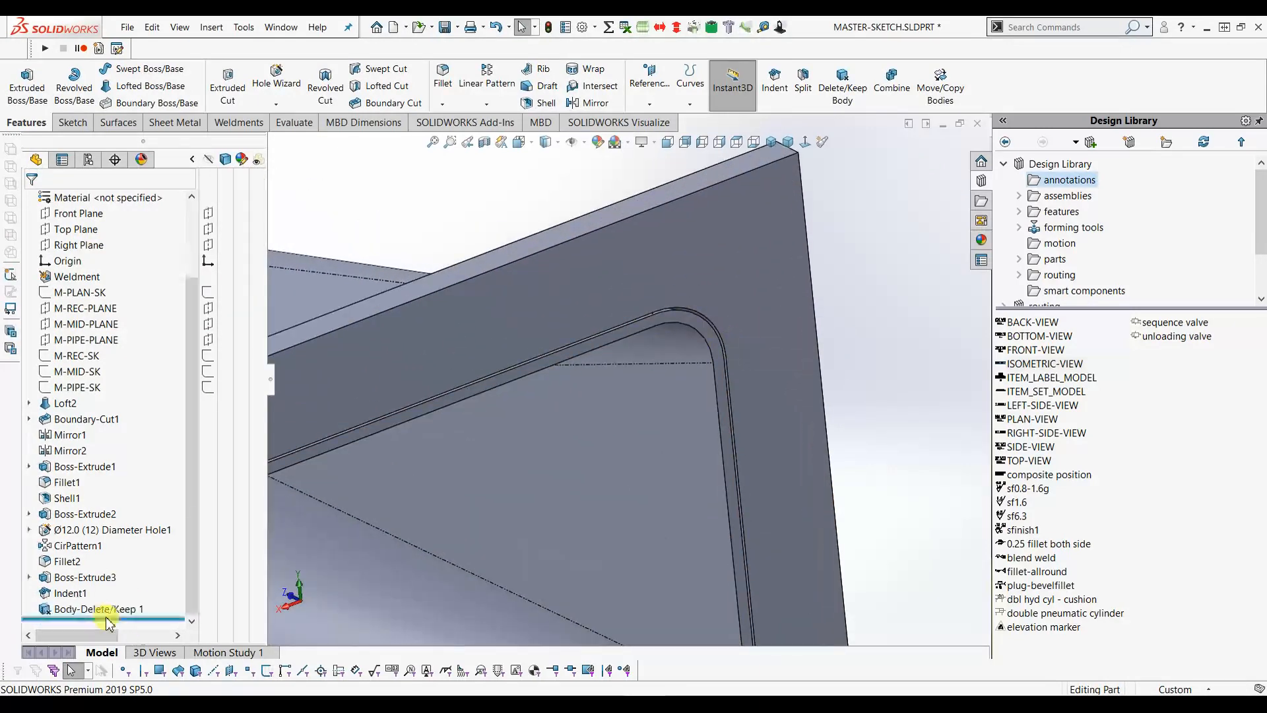
left_click(68, 593)
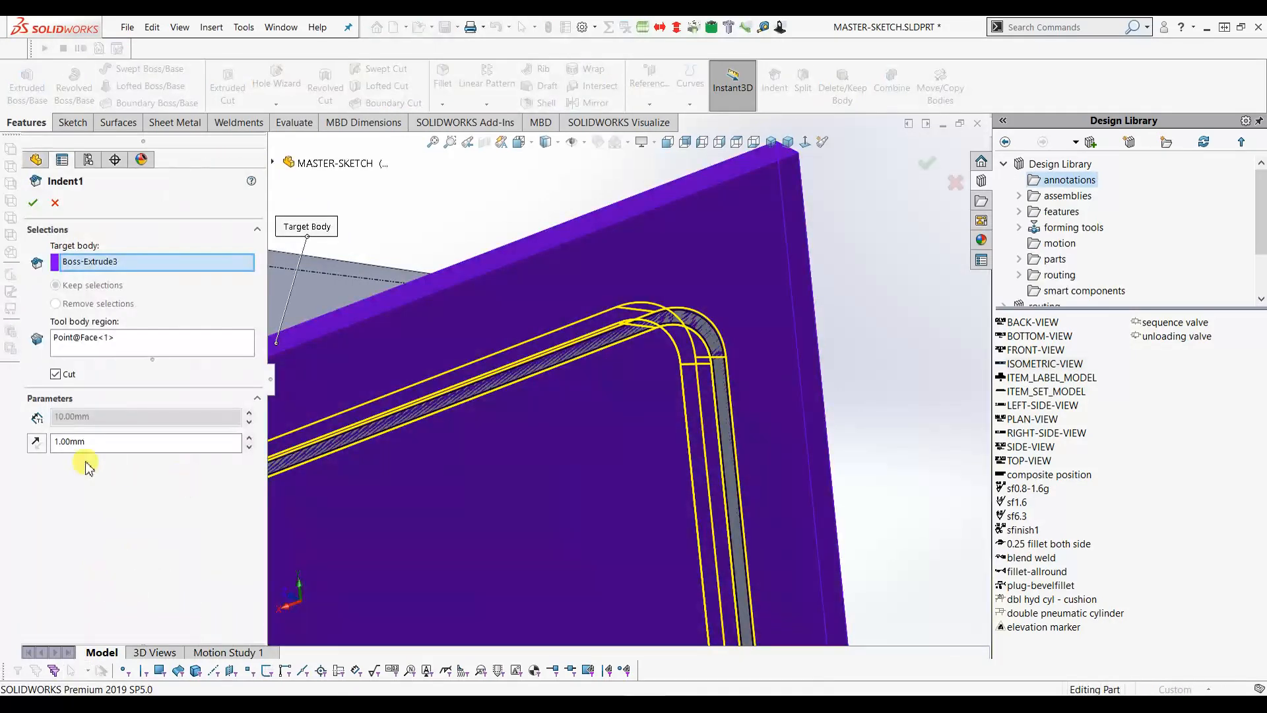
left_click_drag(96, 443, 2, 452)
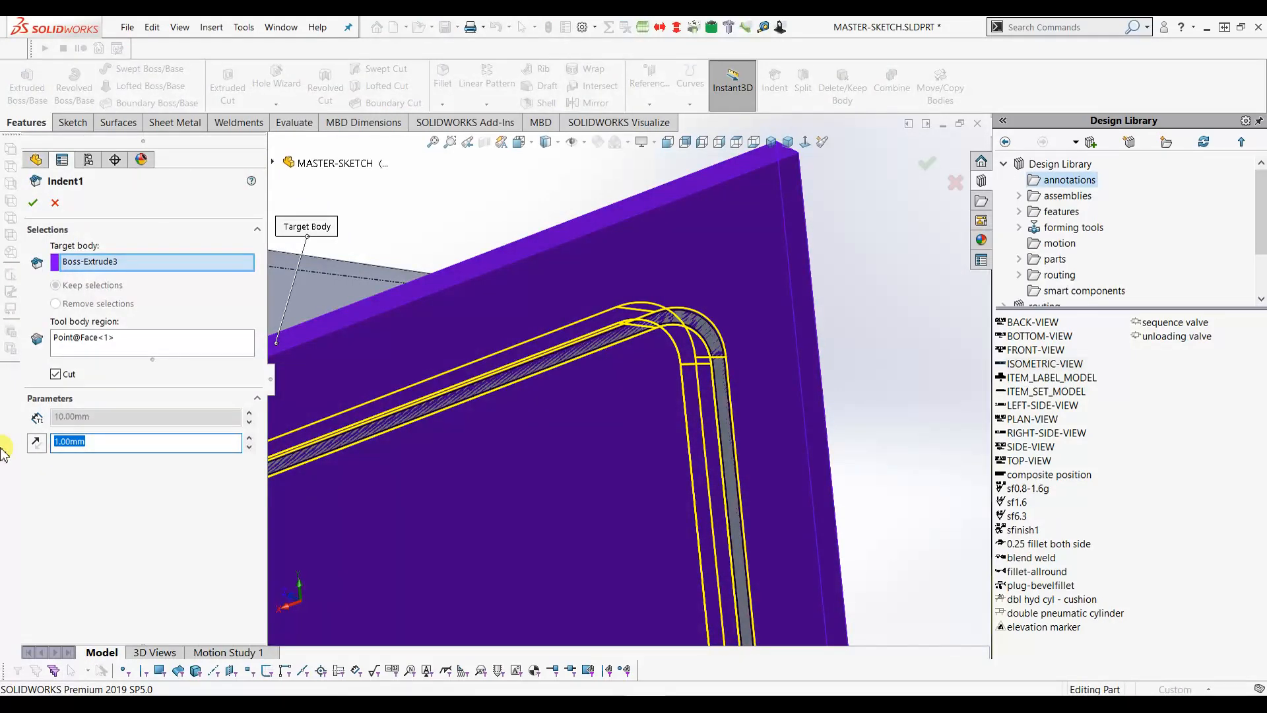
type("0")
key("Return")
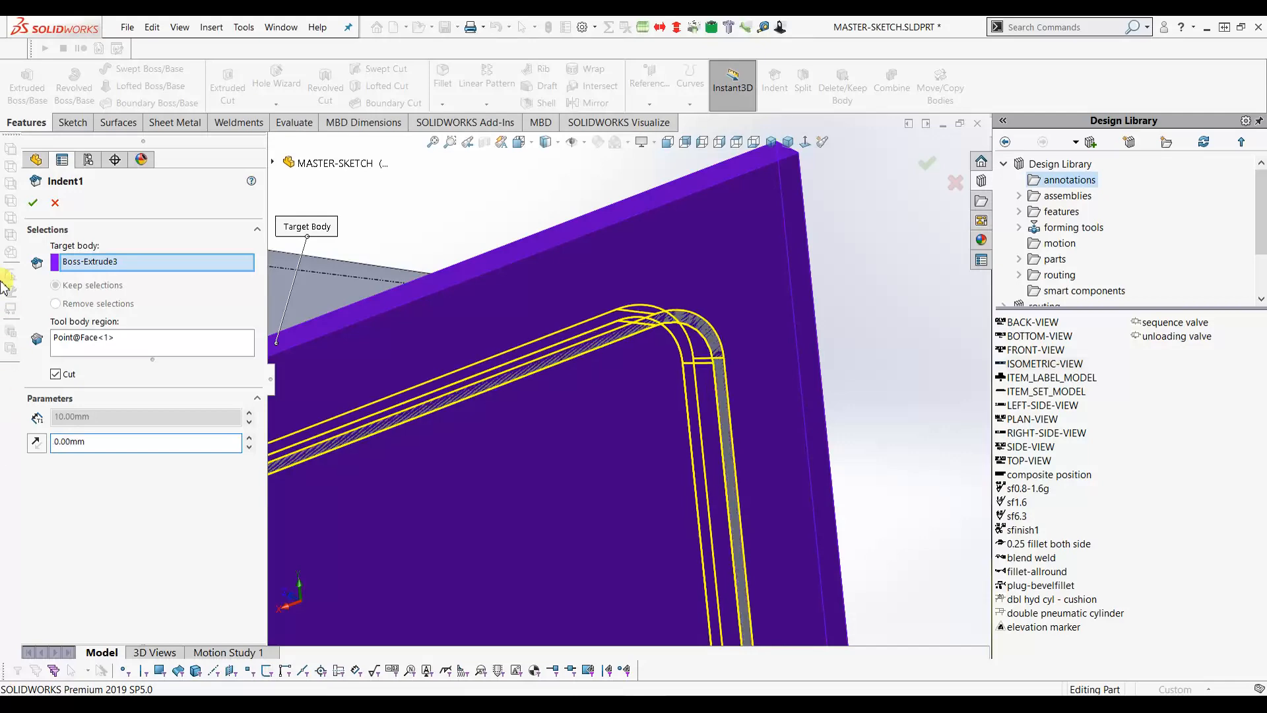
left_click(33, 203)
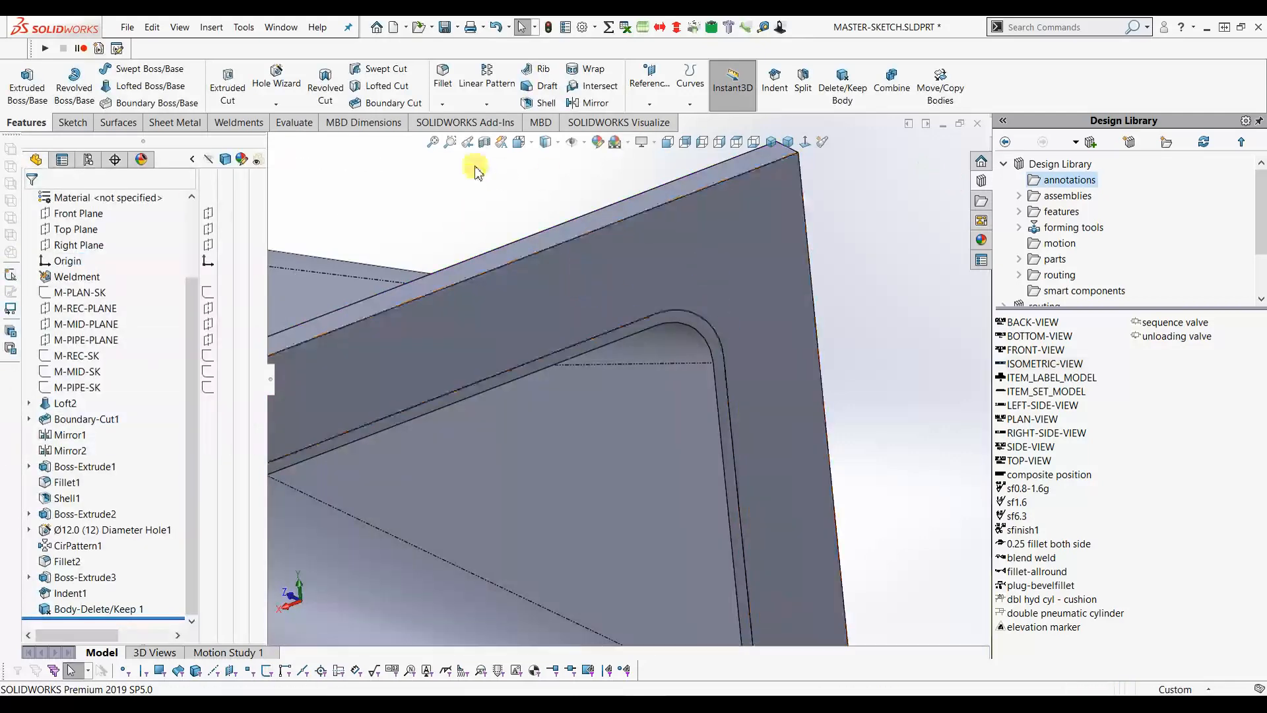
- Combine the Indent1[2] plate and Fillet2 flange bodies into one solid as Combine4
left_click(433, 142)
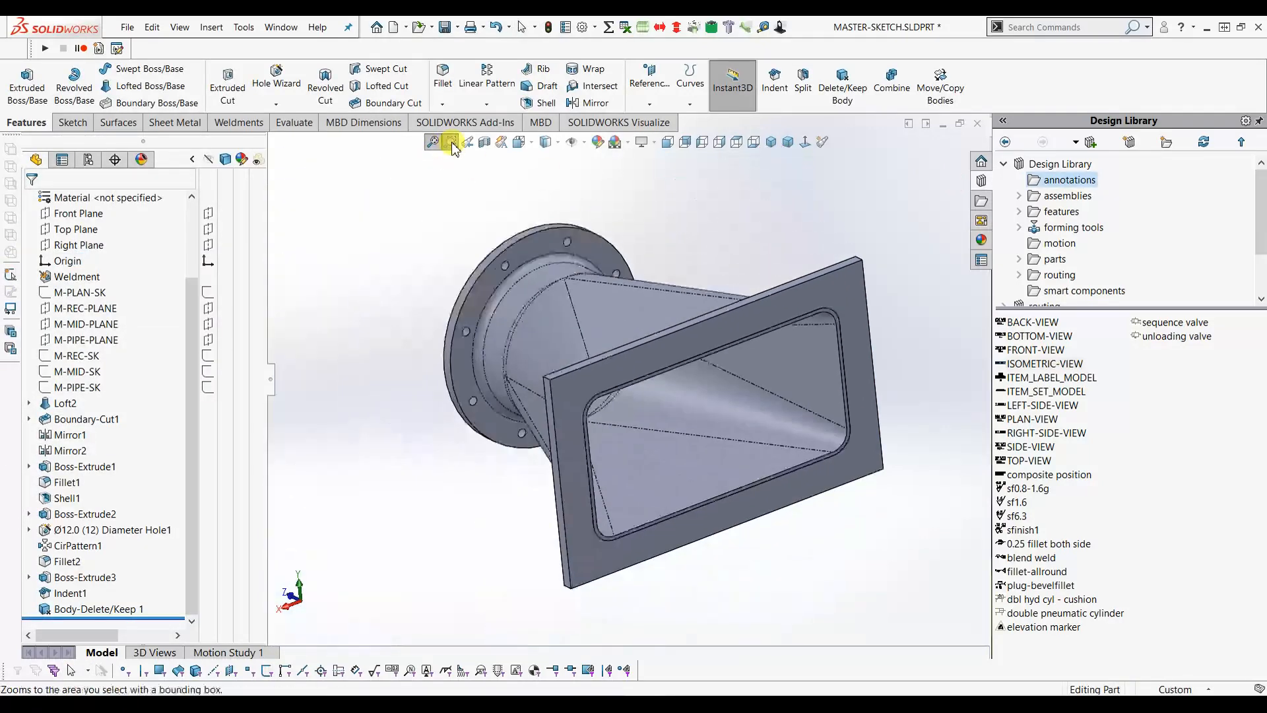
left_click(892, 94)
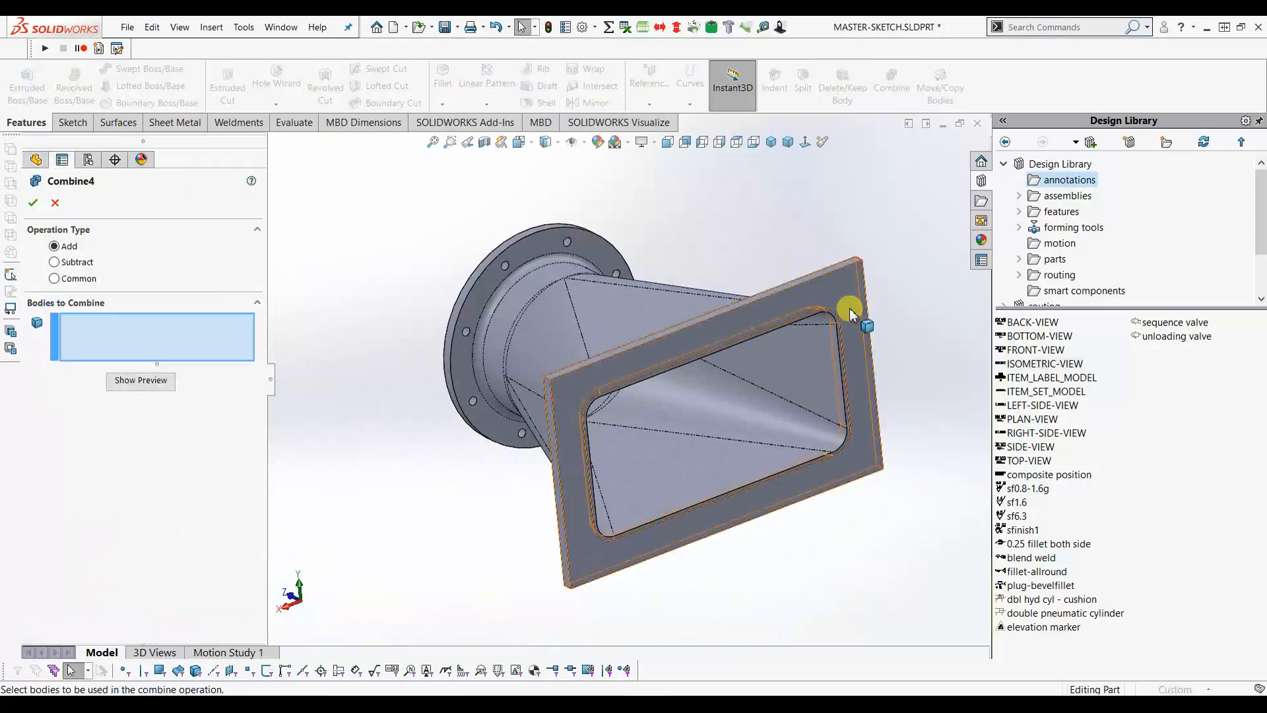
left_click(856, 319)
left_click(634, 322)
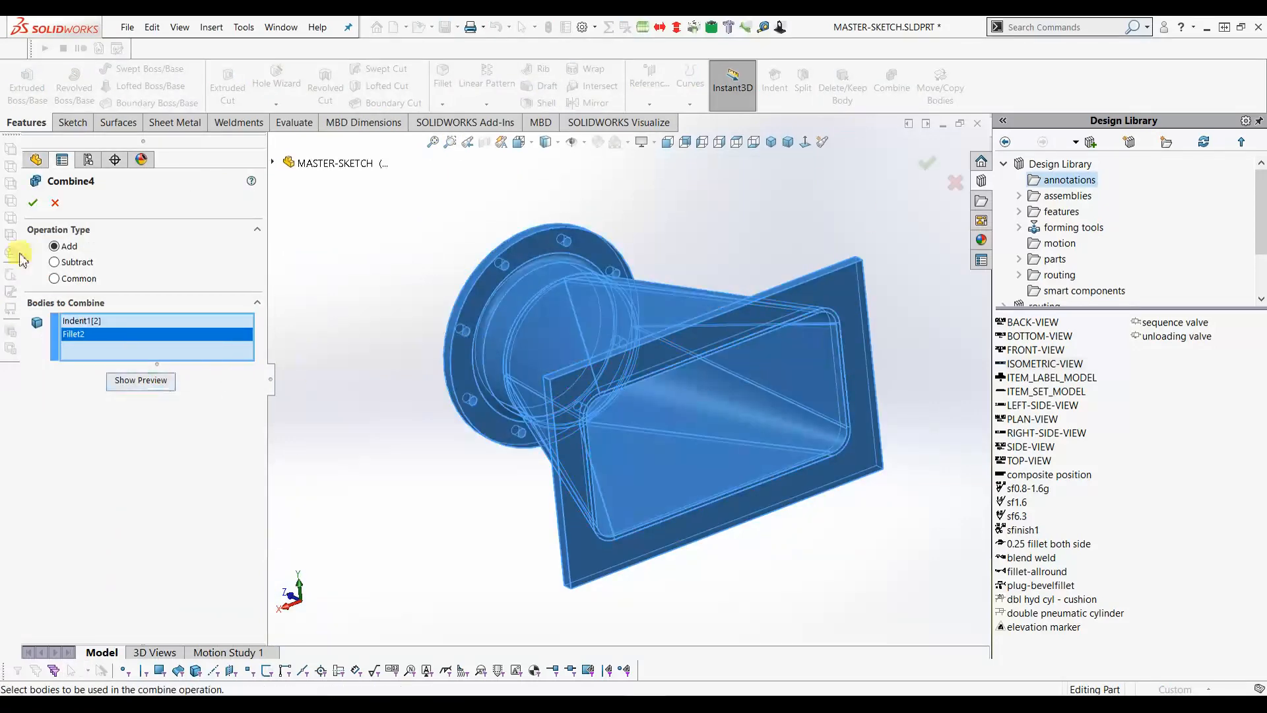
left_click(33, 204)
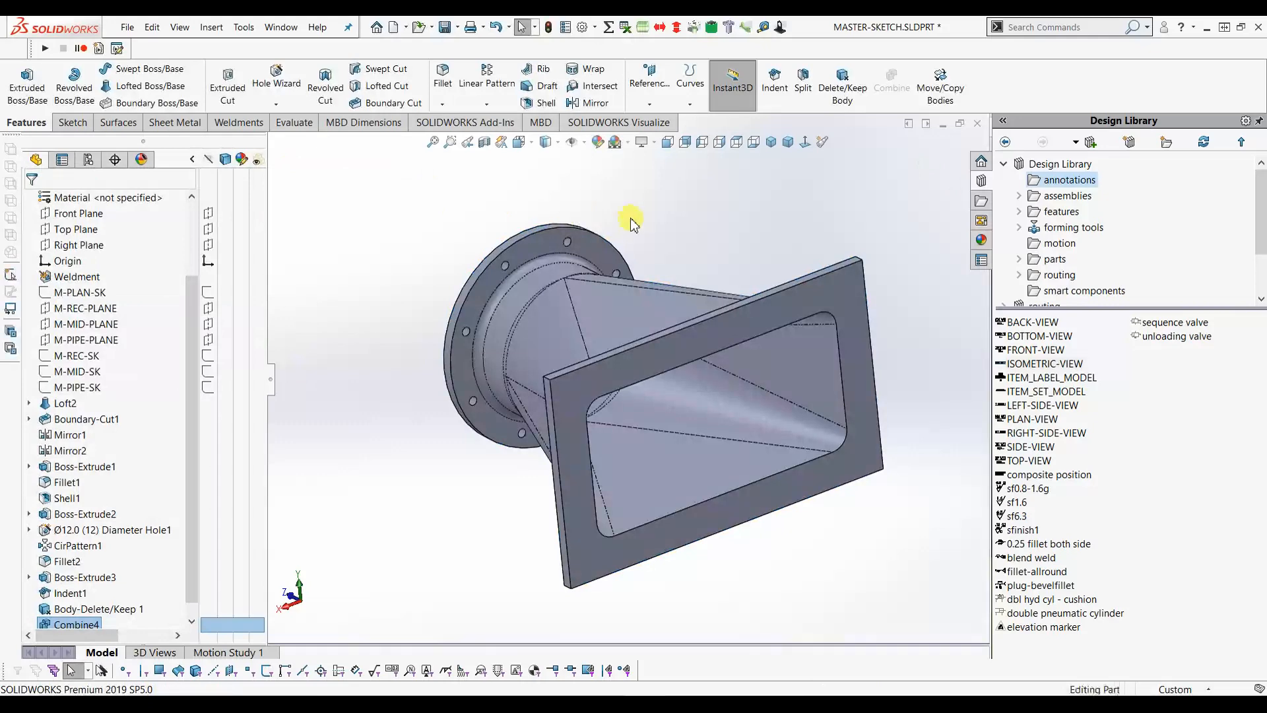
- Fillet the rectangular opening edge and the round flange's inner edge with a 3 mm radius
middle_click_drag(838, 424, 863, 423)
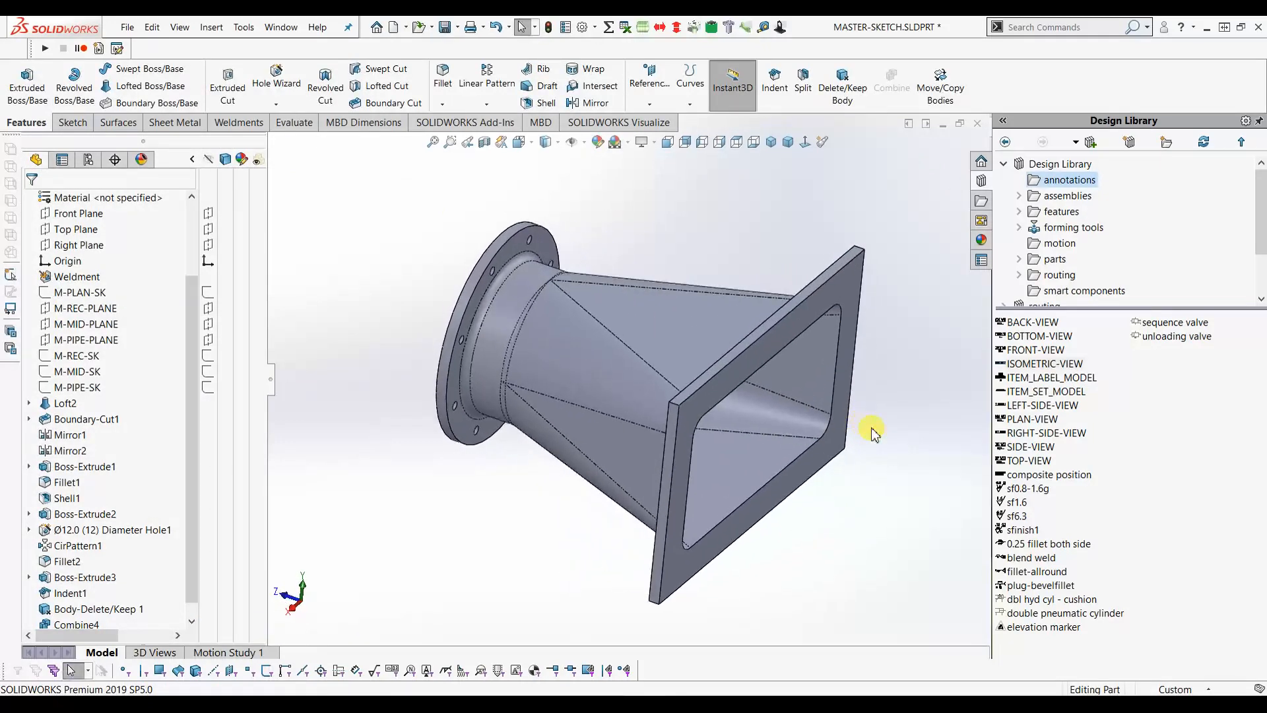
left_click(766, 487)
right_click(124, 324)
left_click(170, 327)
left_click(742, 507)
middle_click_drag(589, 467, 517, 399)
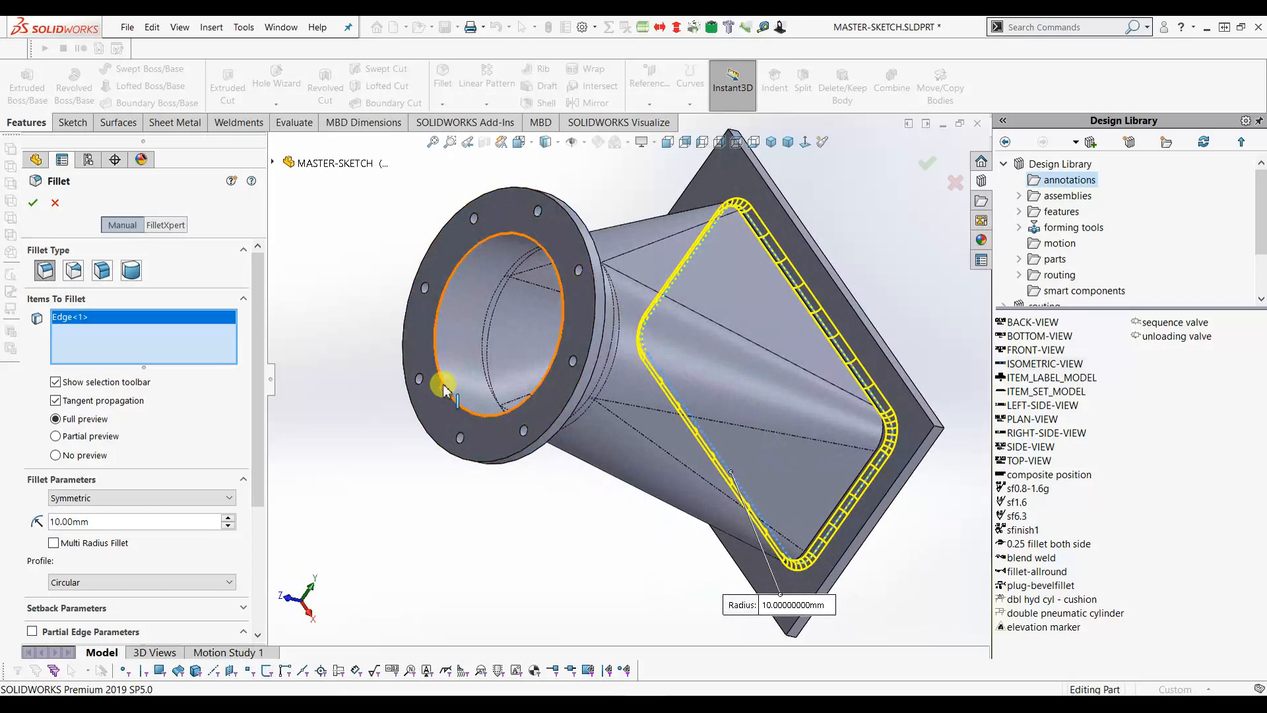
left_click(443, 390)
left_click(110, 525)
type("3")
key("Return")
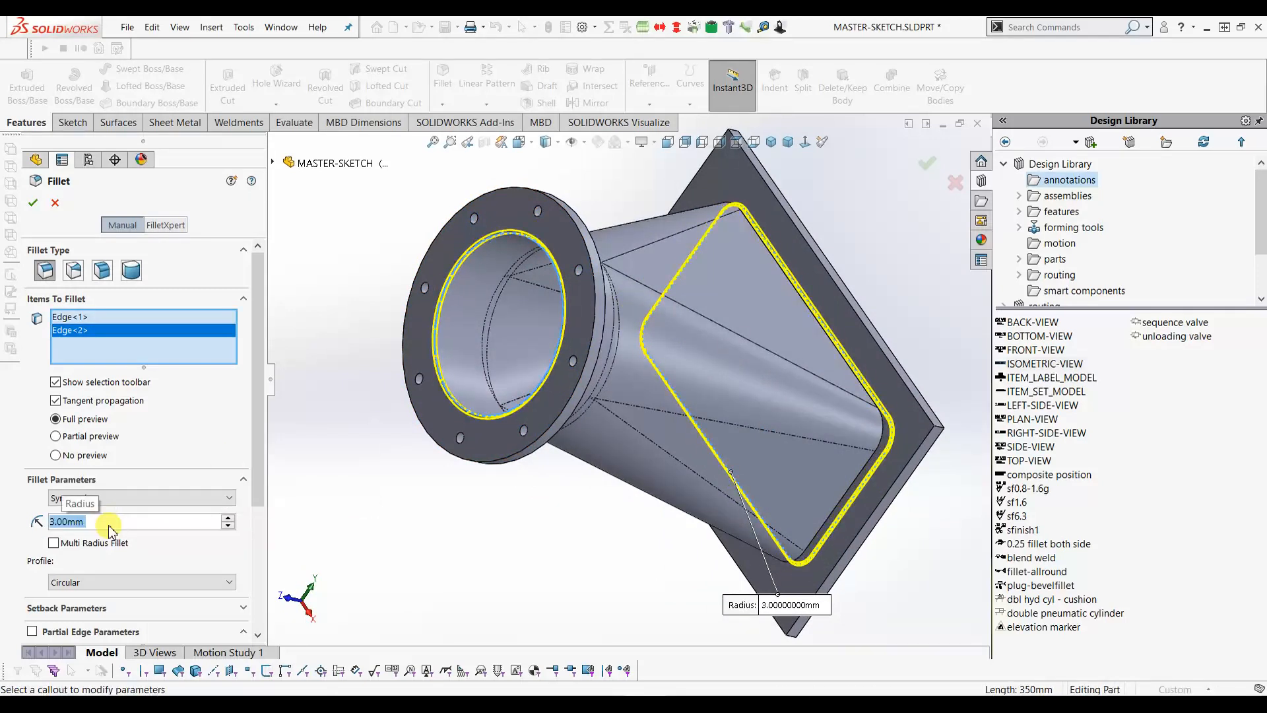
left_click(31, 204)
middle_click_drag(643, 302, 688, 338)
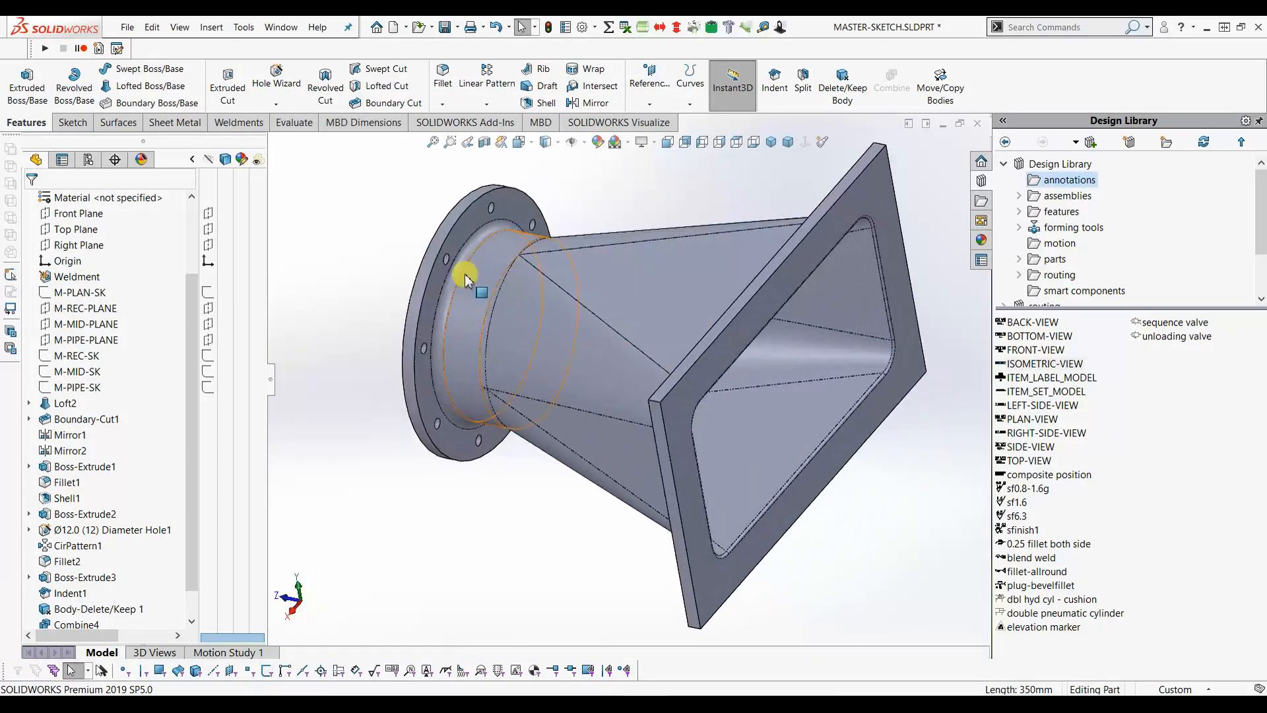
- Fillet the edge where the transition meets the rectangular flange, adding Fillet4
left_click(463, 269)
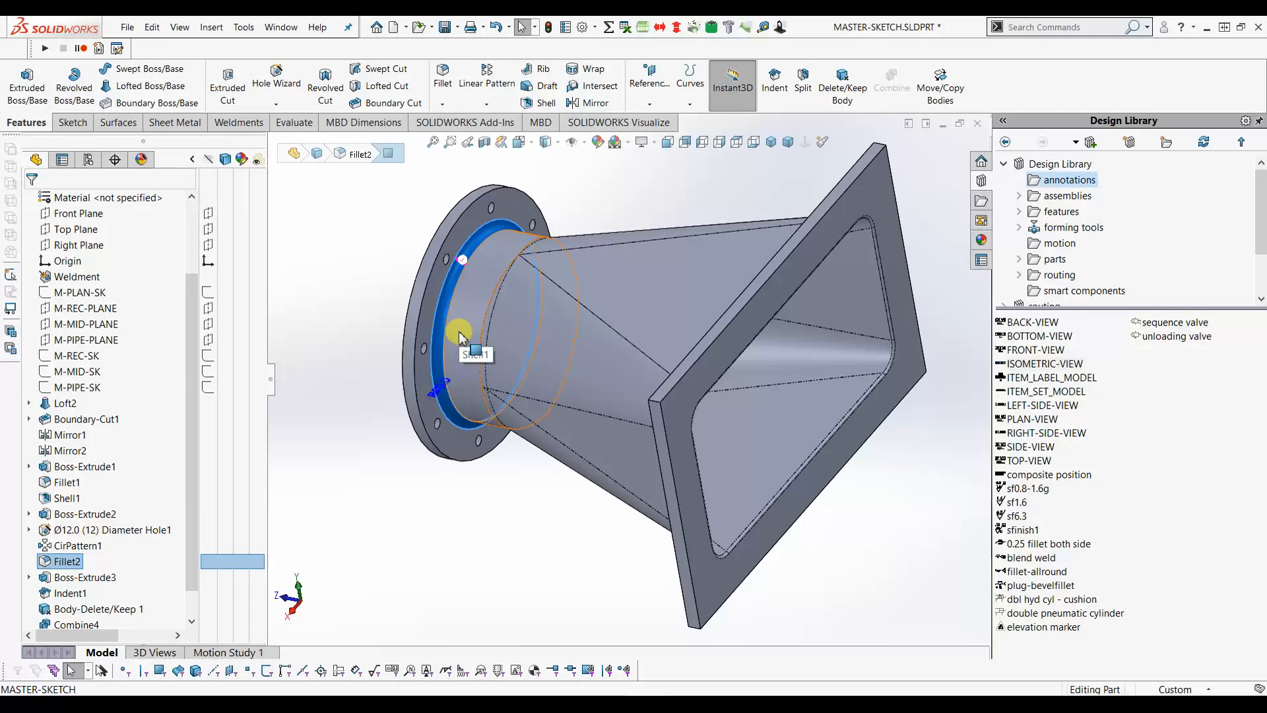
middle_click_drag(815, 429, 829, 362)
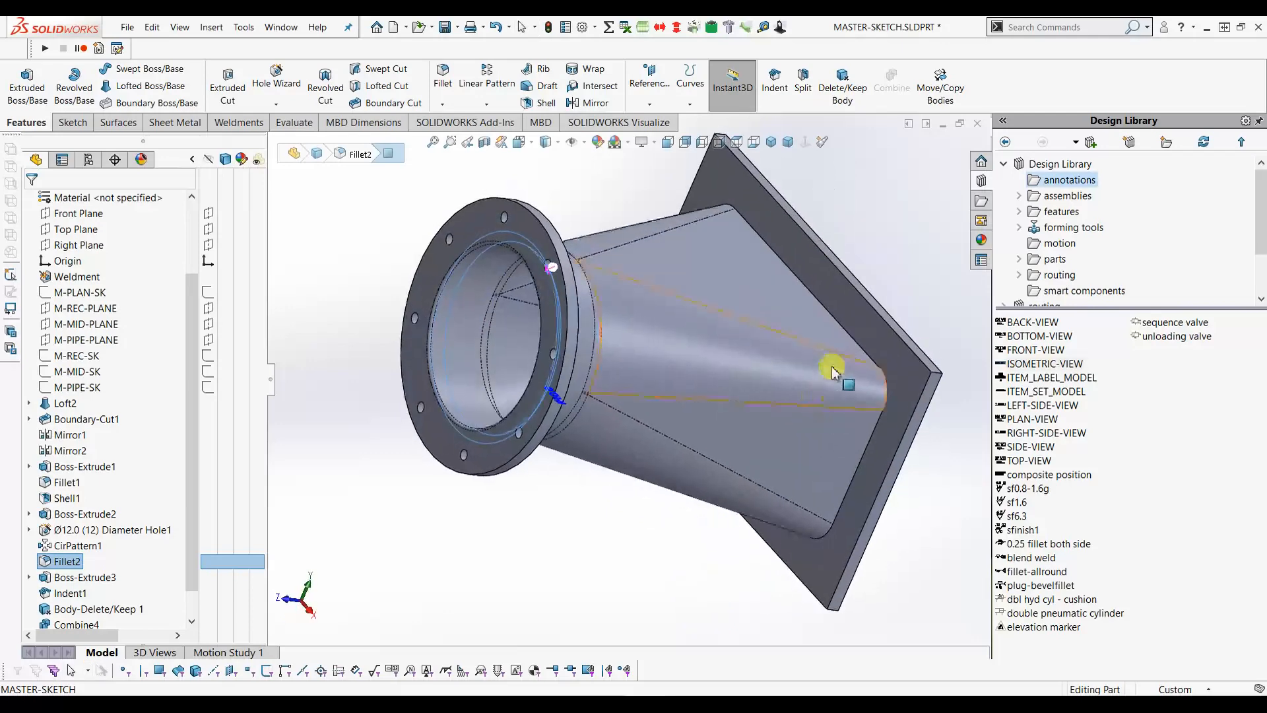
left_click(846, 334)
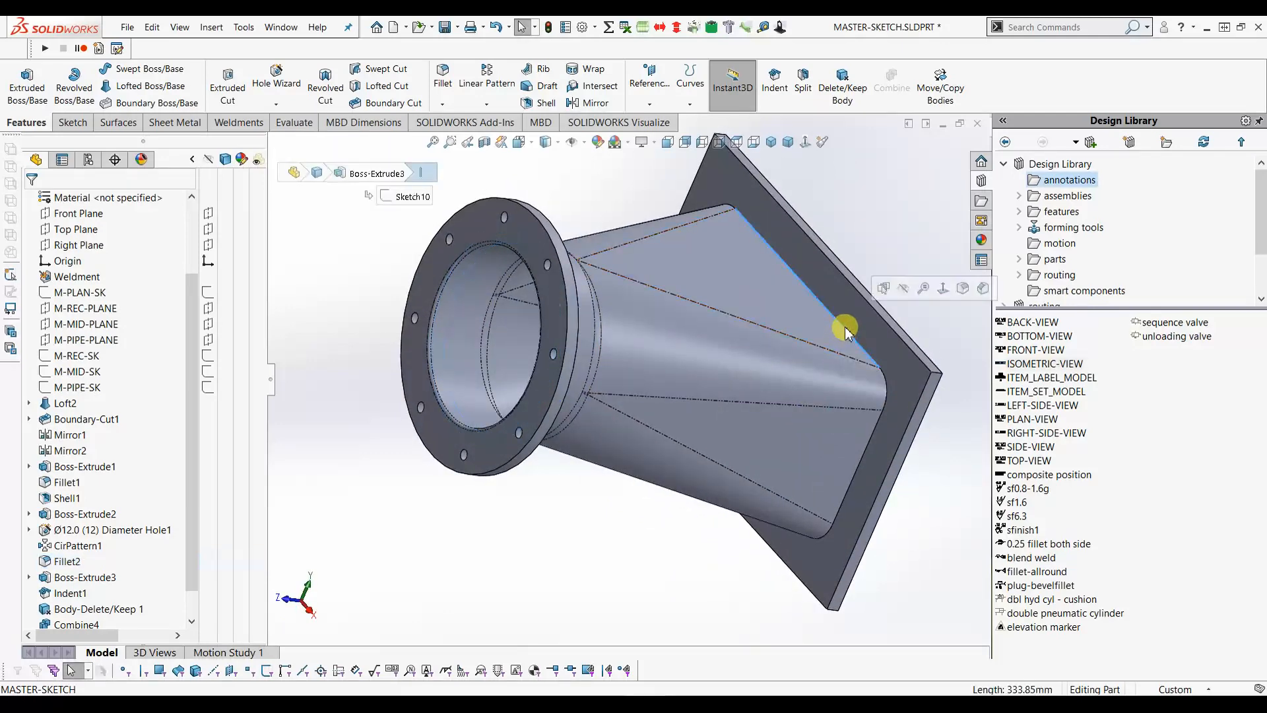
key("ctrl+v")
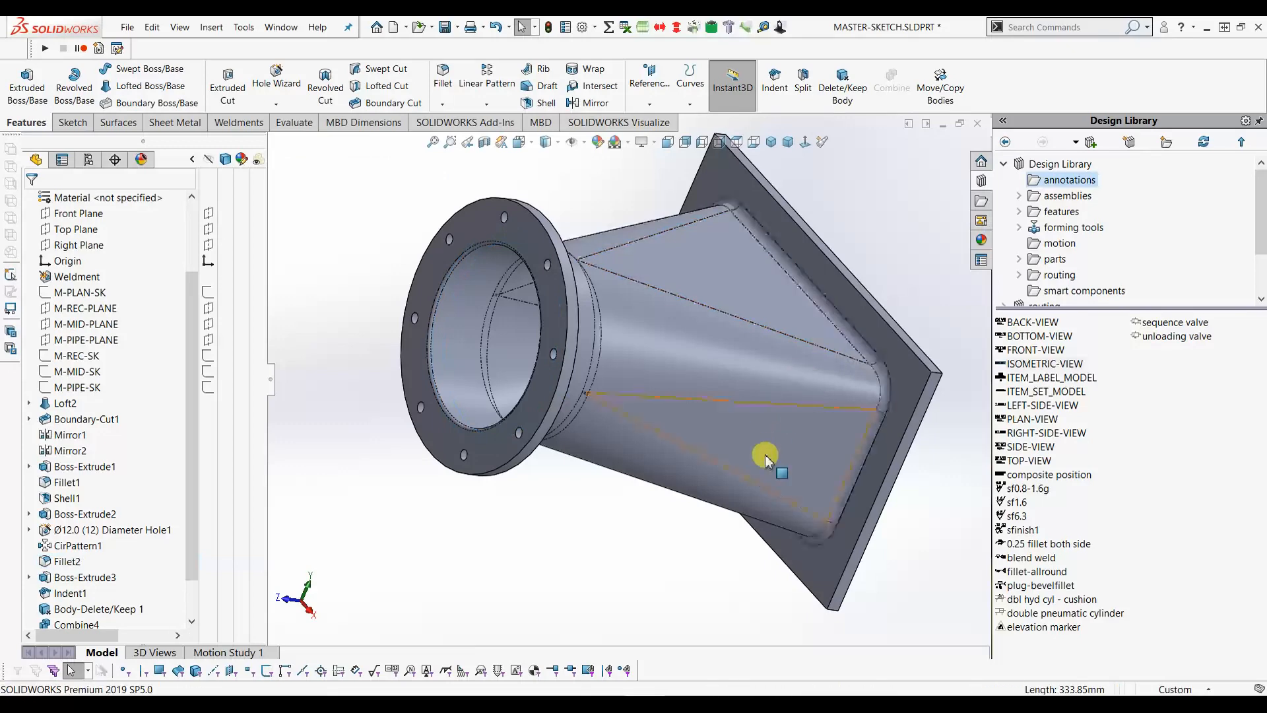
middle_click_drag(763, 449, 659, 418)
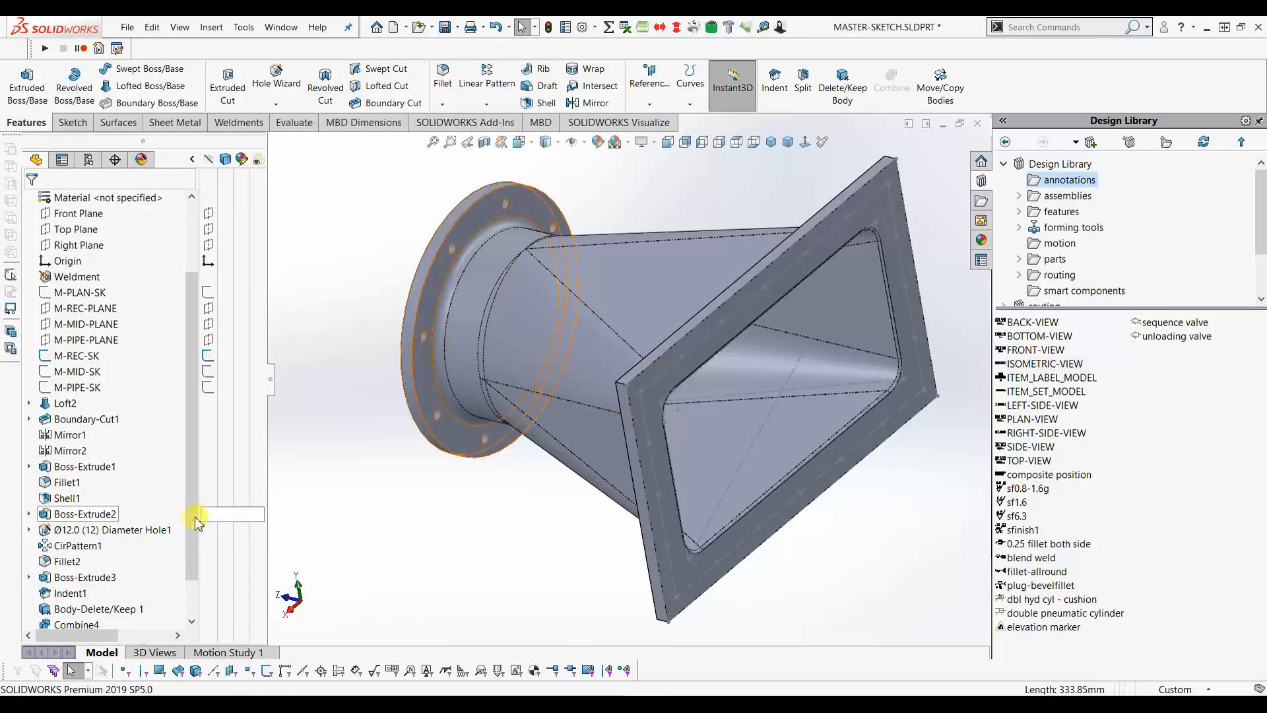
scroll(196, 608, "down", 1)
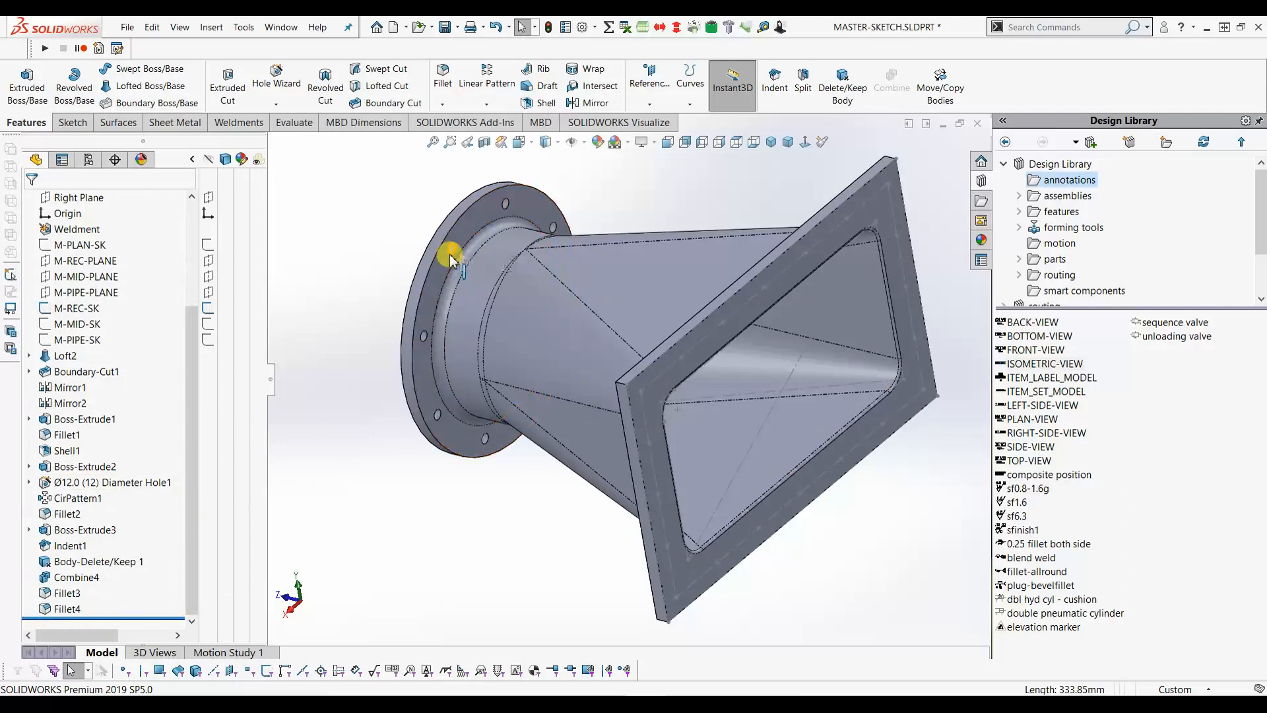
- Copy the Ø12.0 Diameter Hole1 onto the rectangular flange face, deleting its external relations
left_click(86, 488)
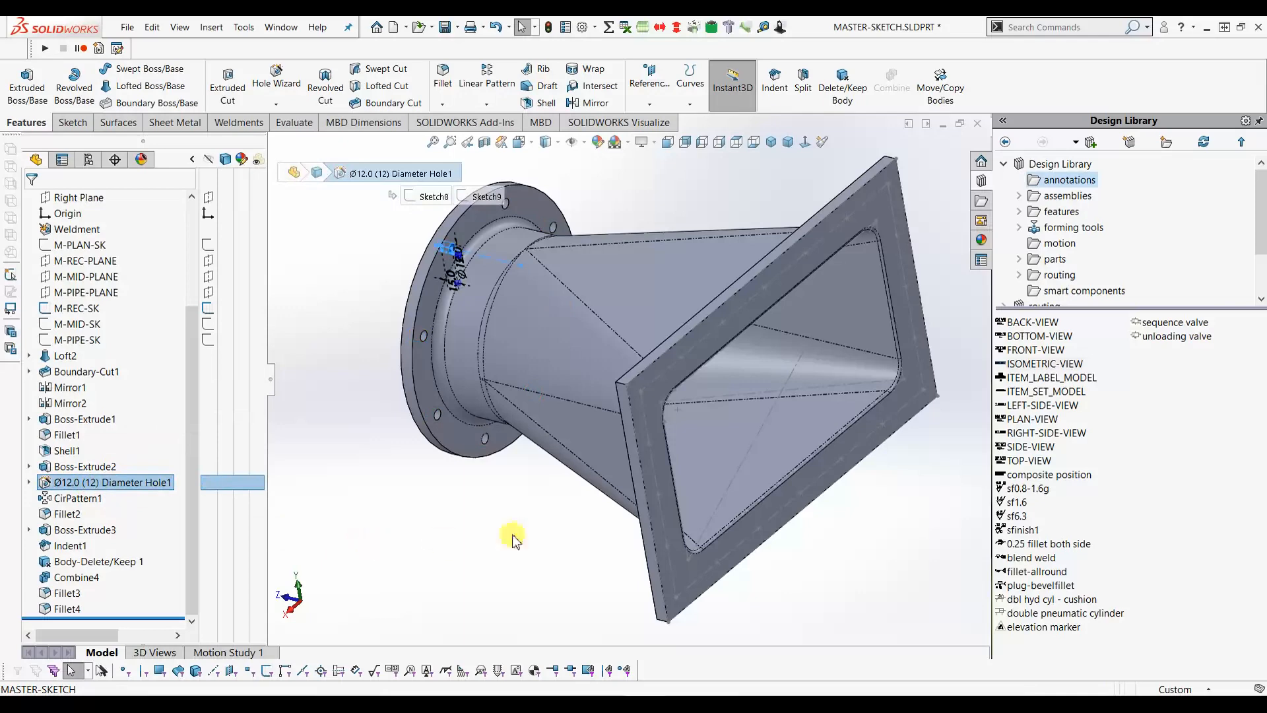
scroll(663, 399, "down", 3)
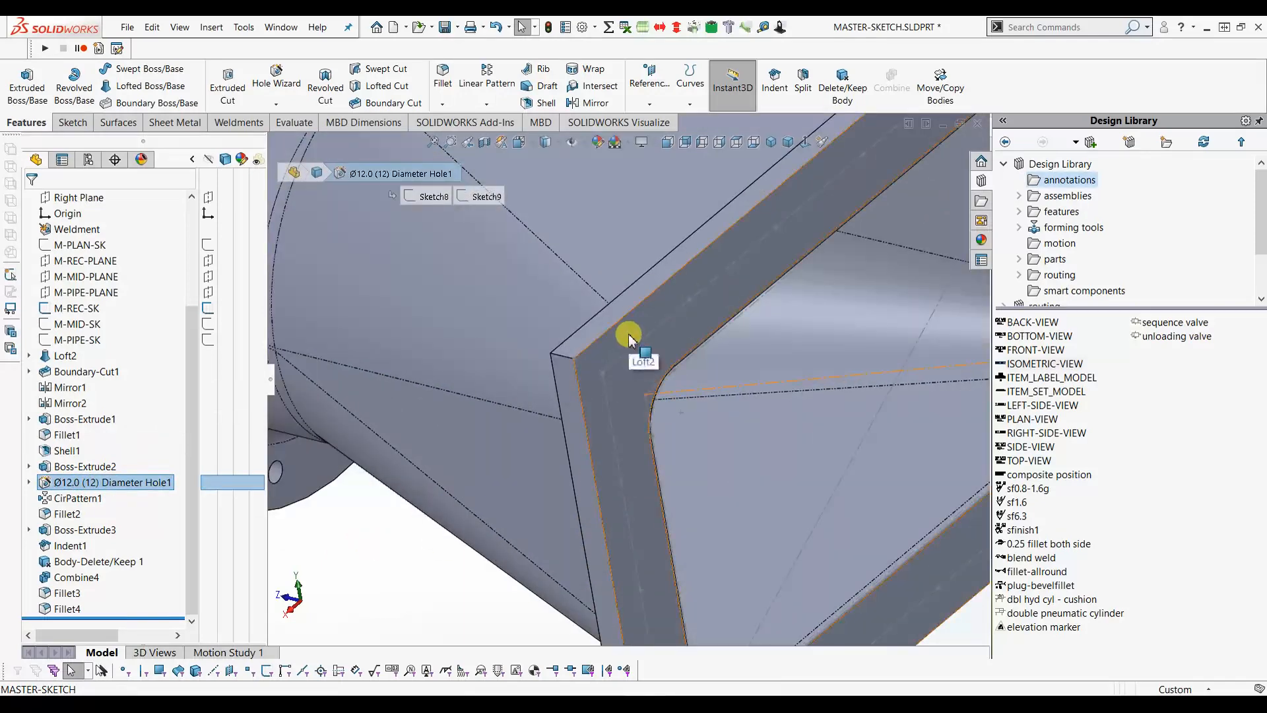
left_click(629, 339)
left_click_drag(628, 336, 652, 415, "ctrl")
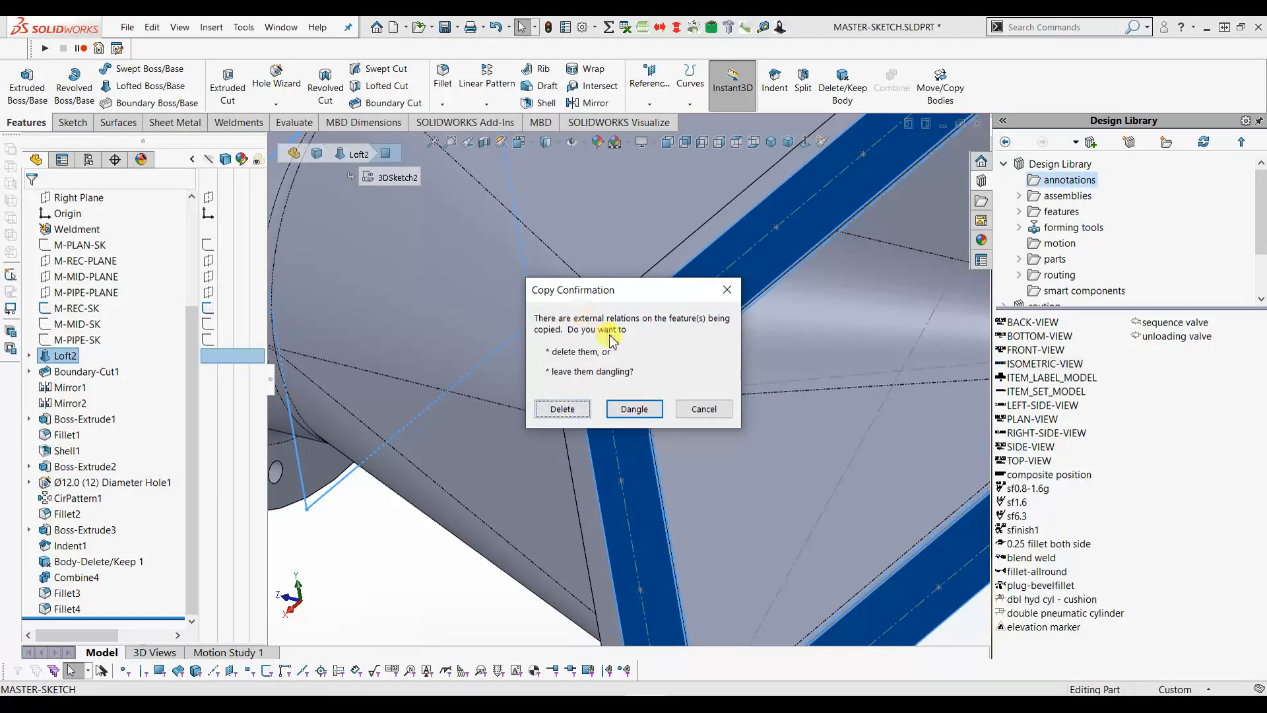
left_click(563, 409)
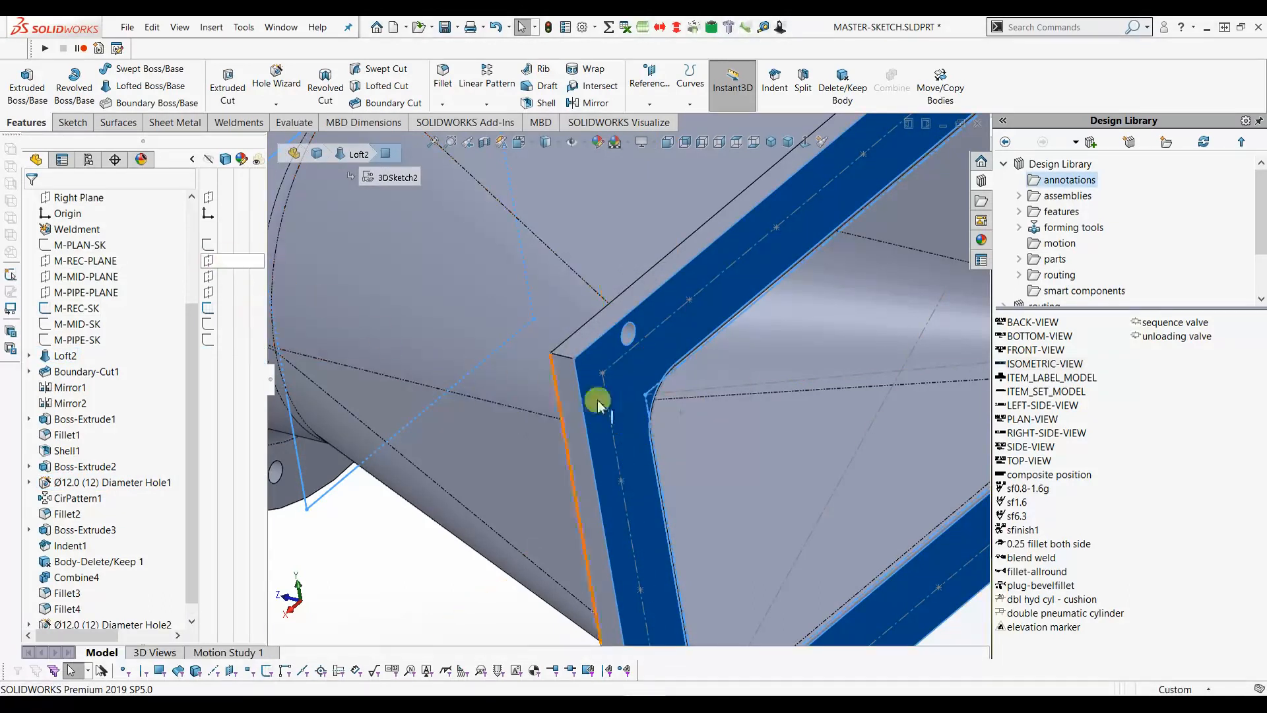
scroll(615, 407, "up", 2)
left_click(487, 575)
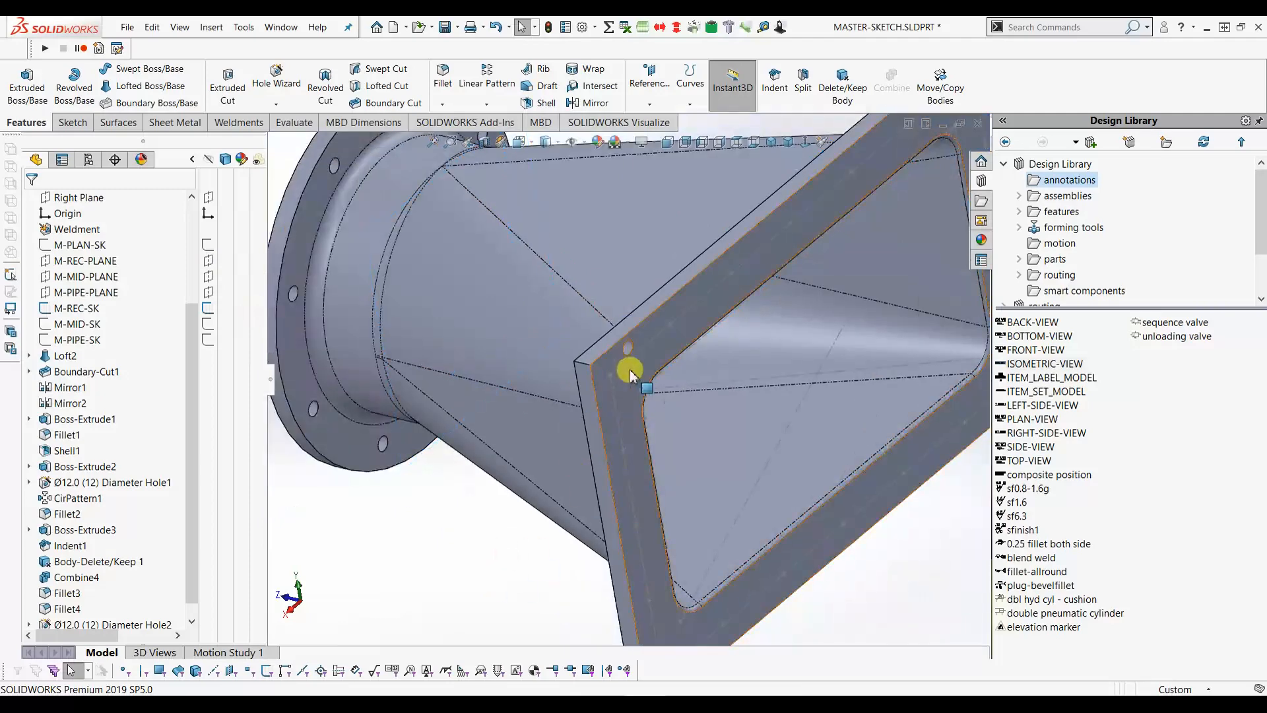
scroll(631, 359, "down", 2)
scroll(119, 618, "down", 1)
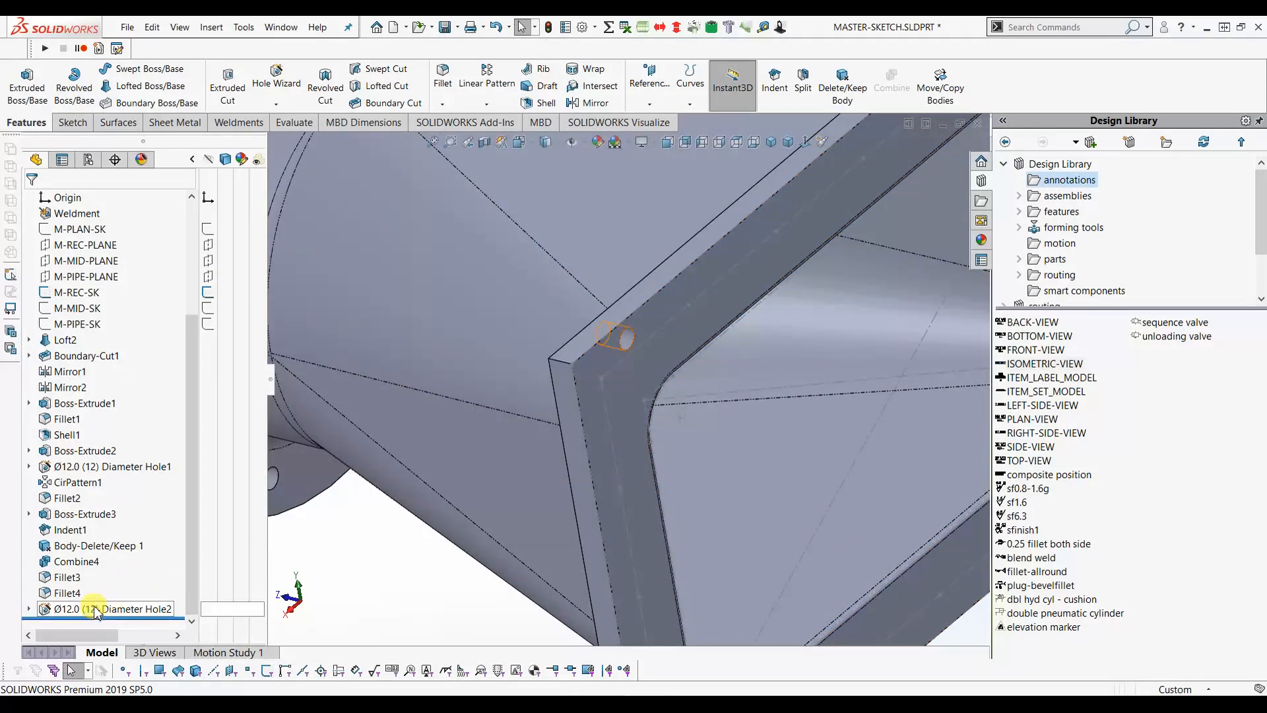
- Make Hole2's sketch point coincident with the line at -230, 130, fully defining Sketch11
left_click(29, 610)
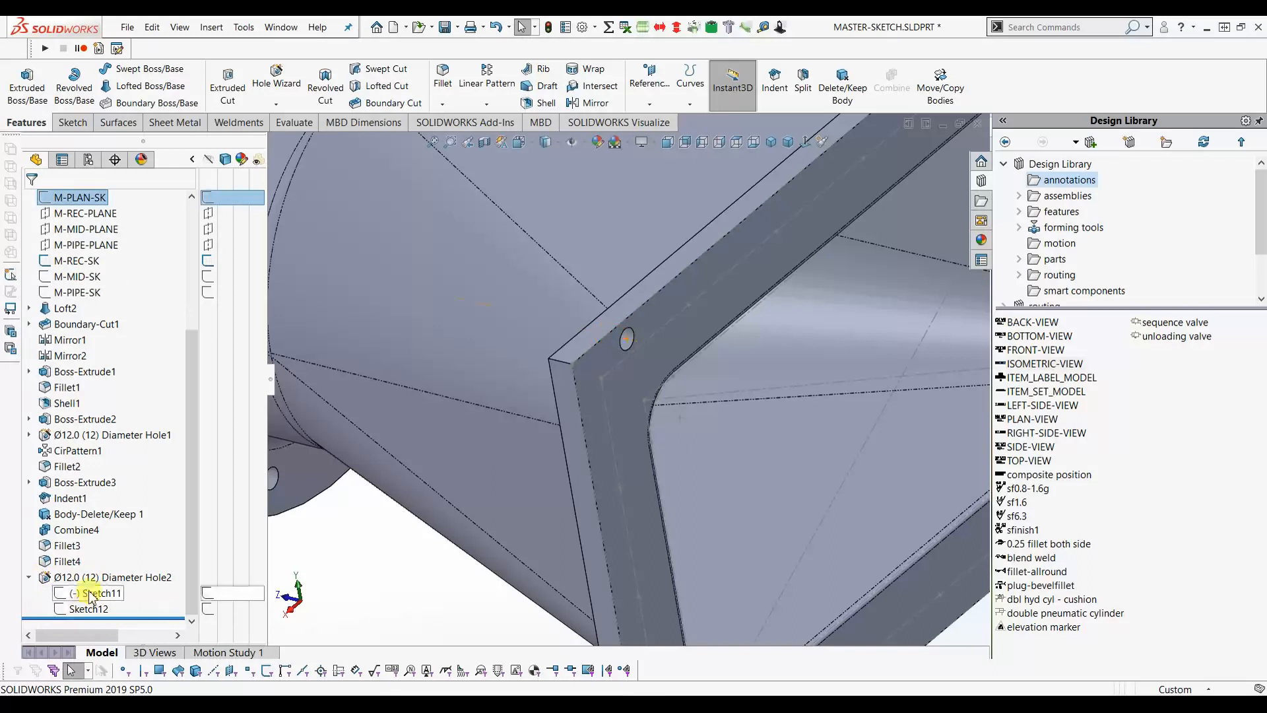
left_click(91, 594)
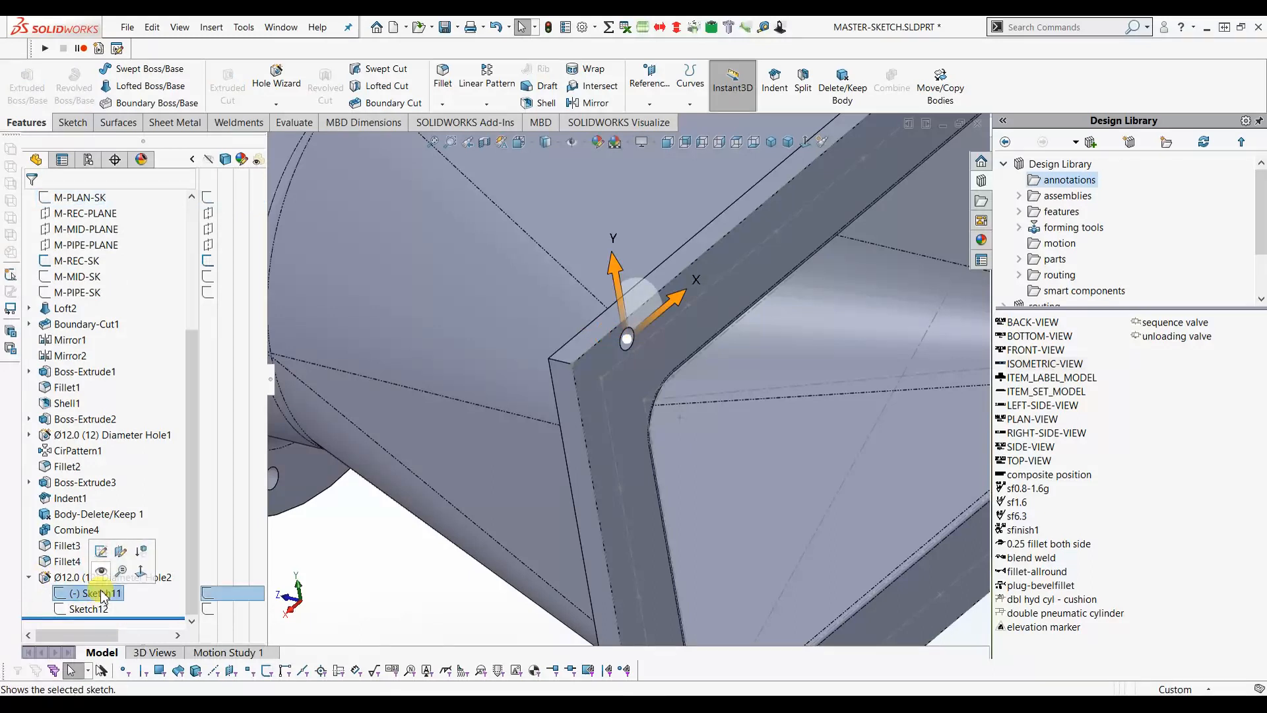
left_click(101, 551)
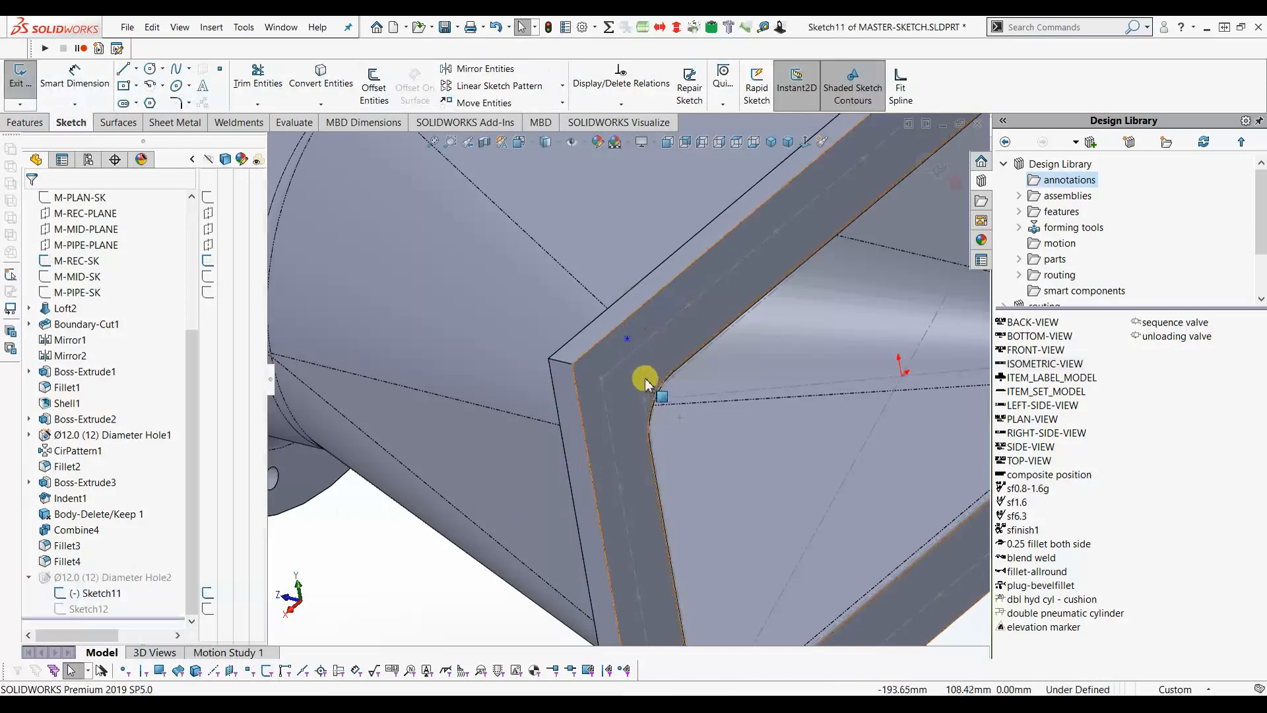
scroll(626, 338, "down", 3)
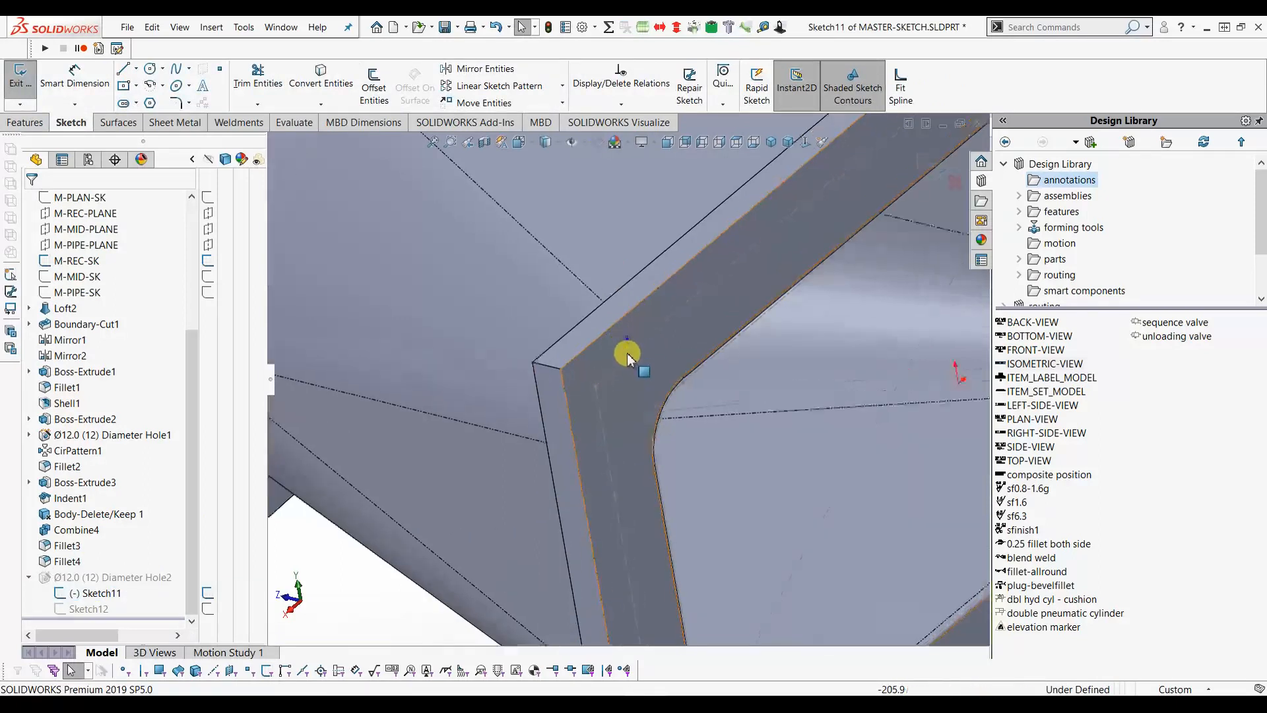
left_click_drag(631, 333, 611, 379)
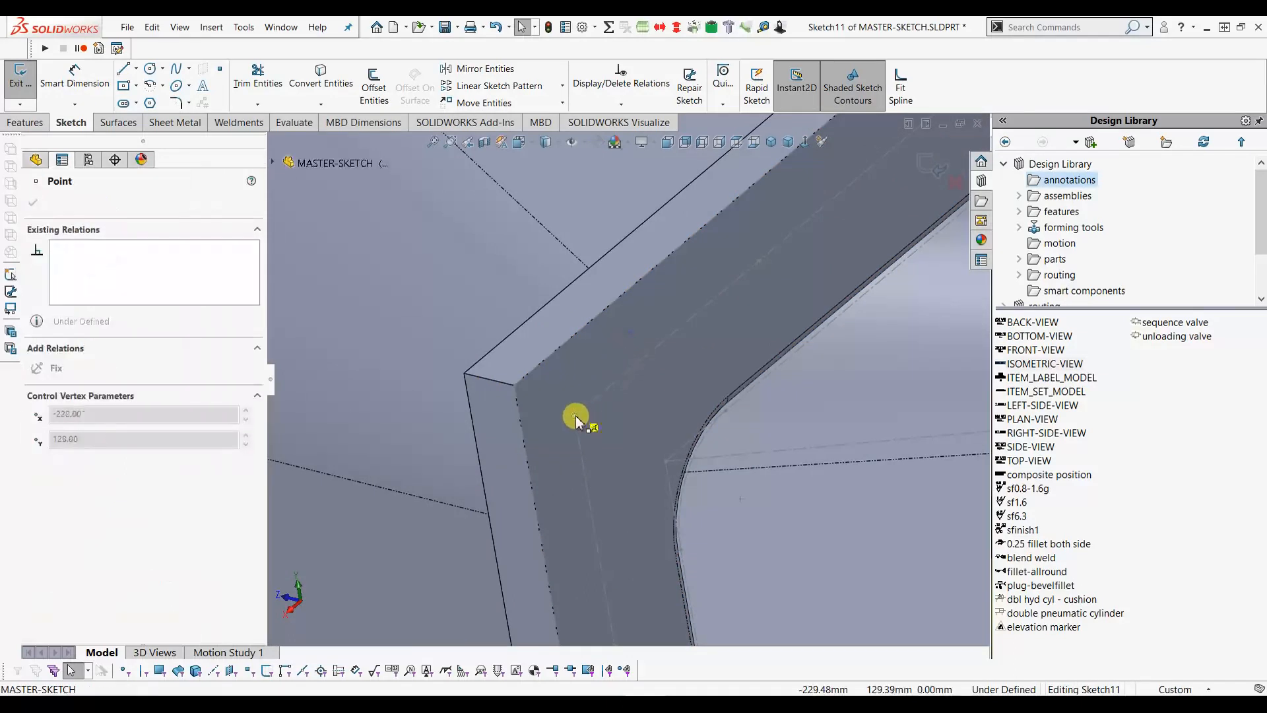
left_click_drag(581, 413, 572, 420)
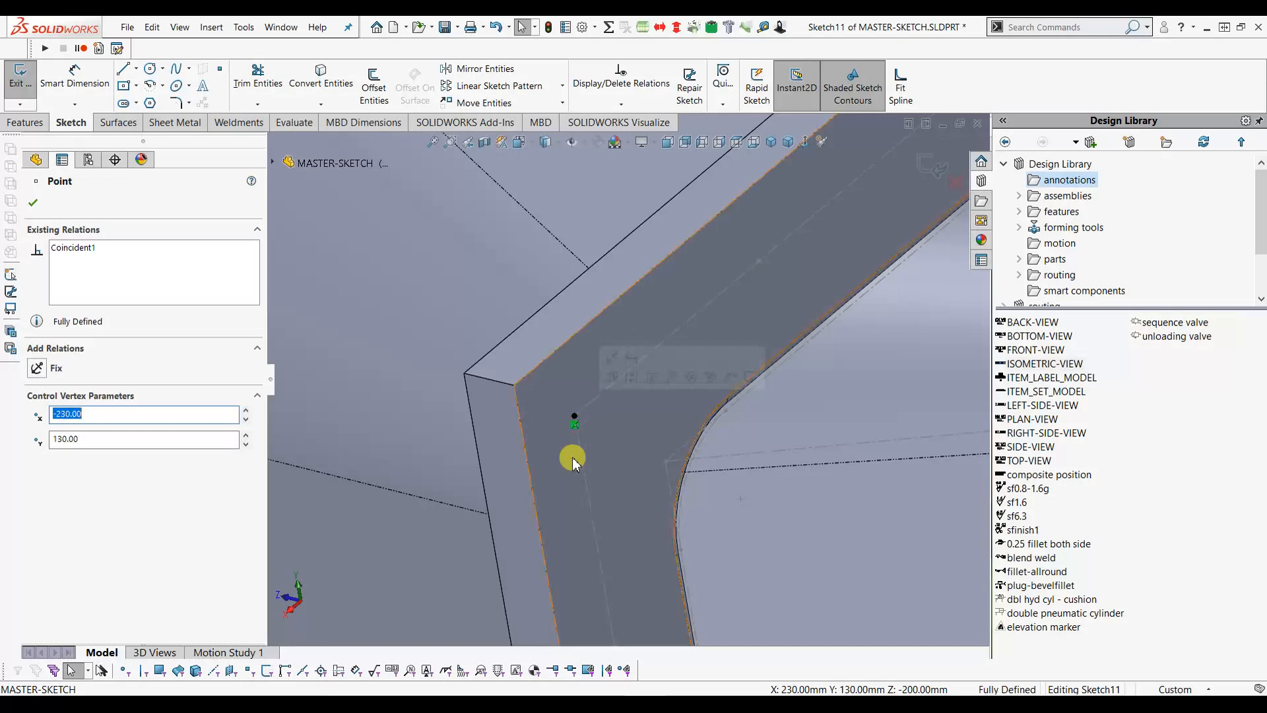
left_click(69, 232)
left_click(34, 206)
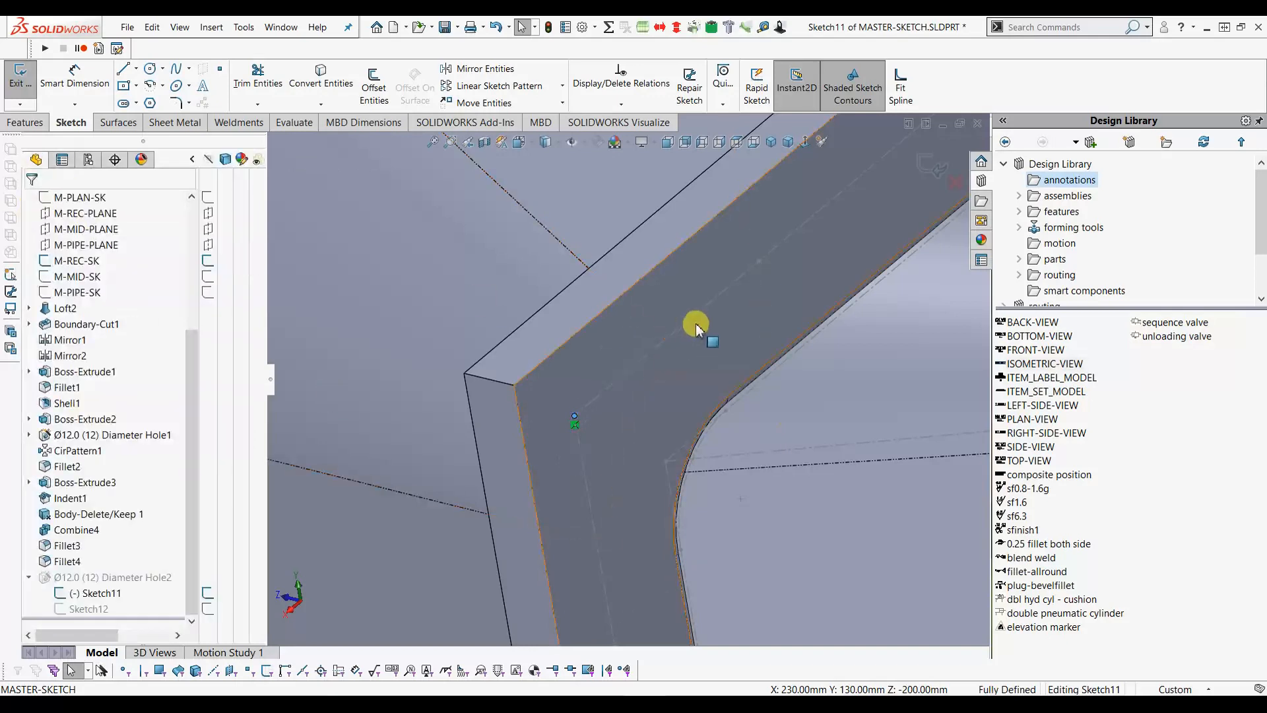
left_click(927, 170)
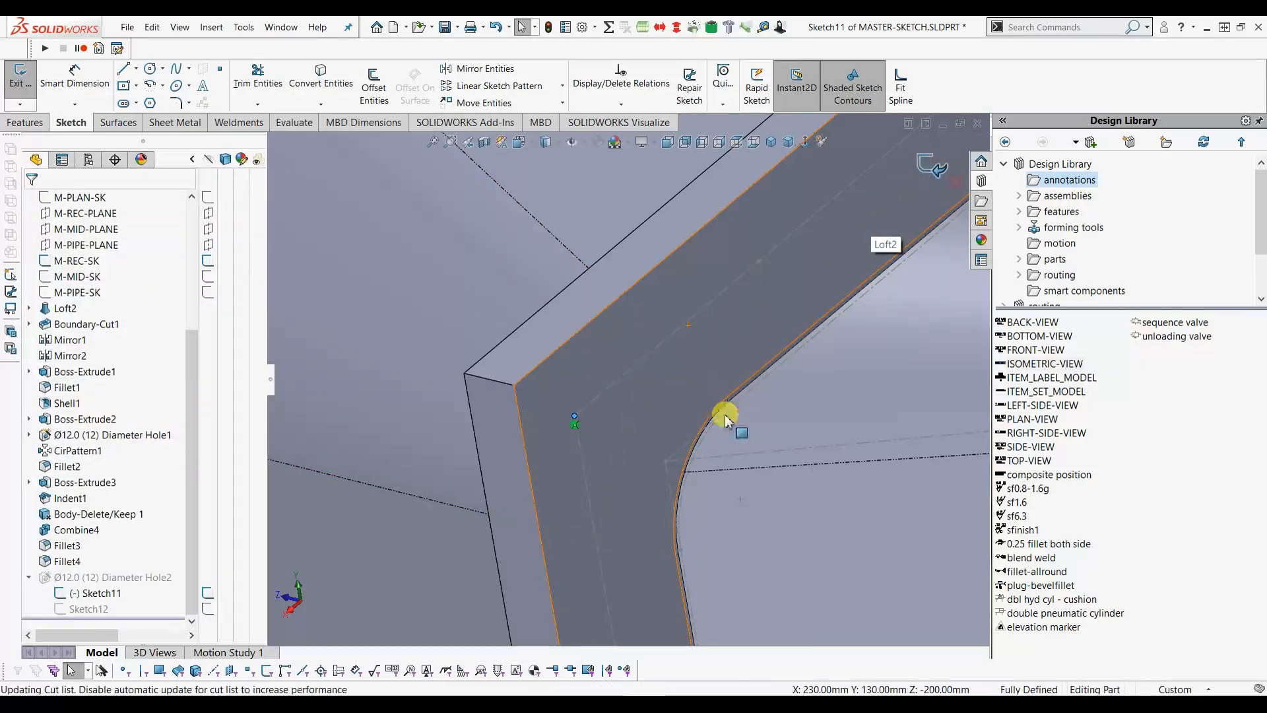
scroll(596, 416, "up", 5)
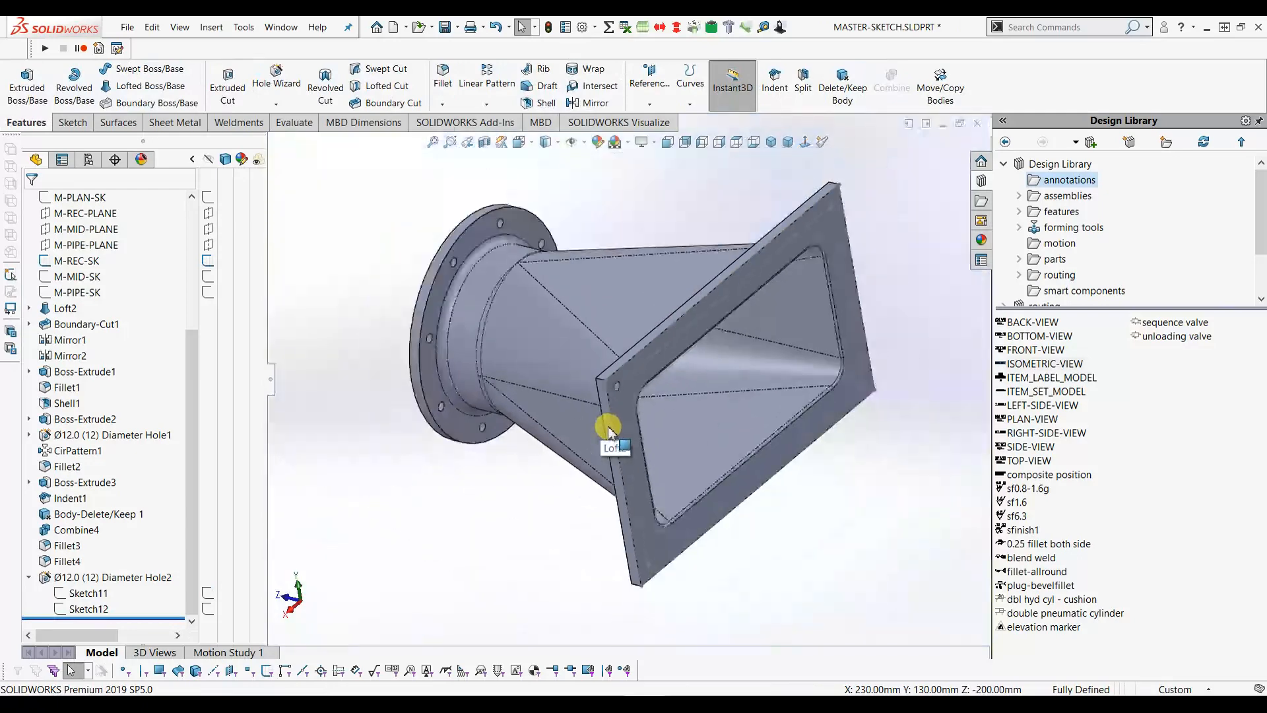
- Repeat Diameter Hole2 around the rectangular flange with a sketch-driven pattern using M-REC-SK points
scroll(607, 429, "down", 3)
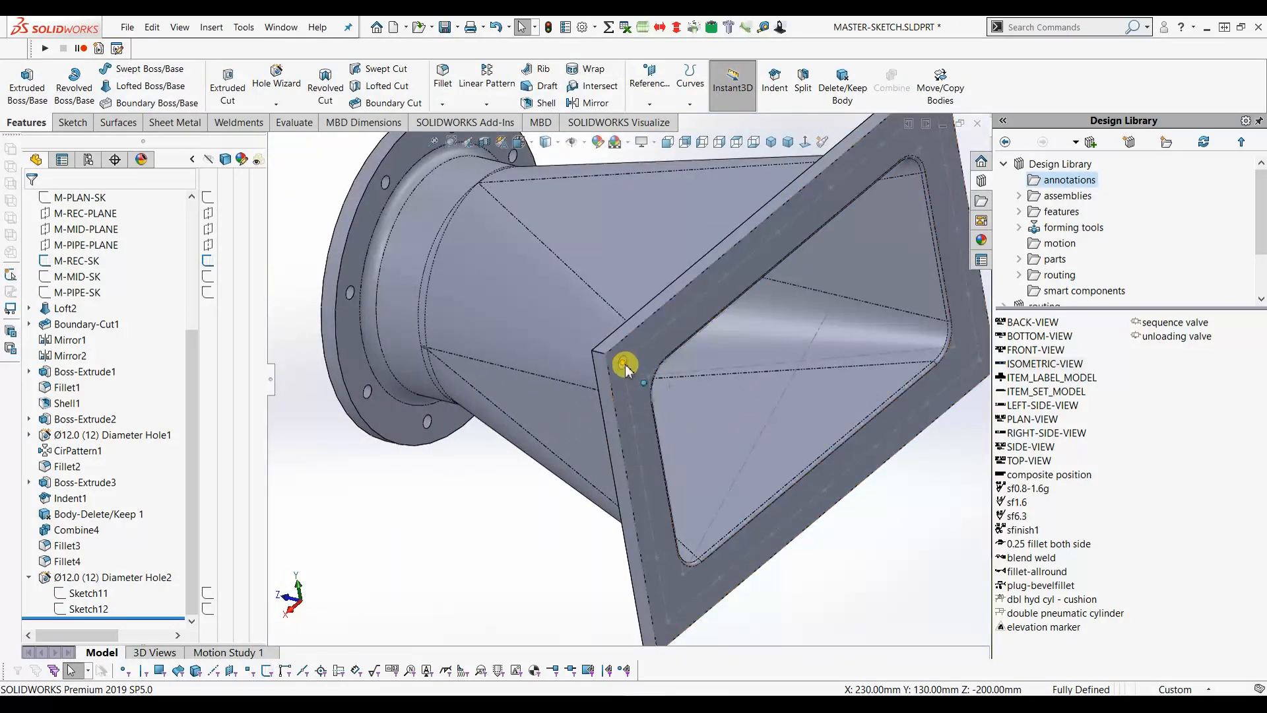
scroll(624, 367, "up", 2)
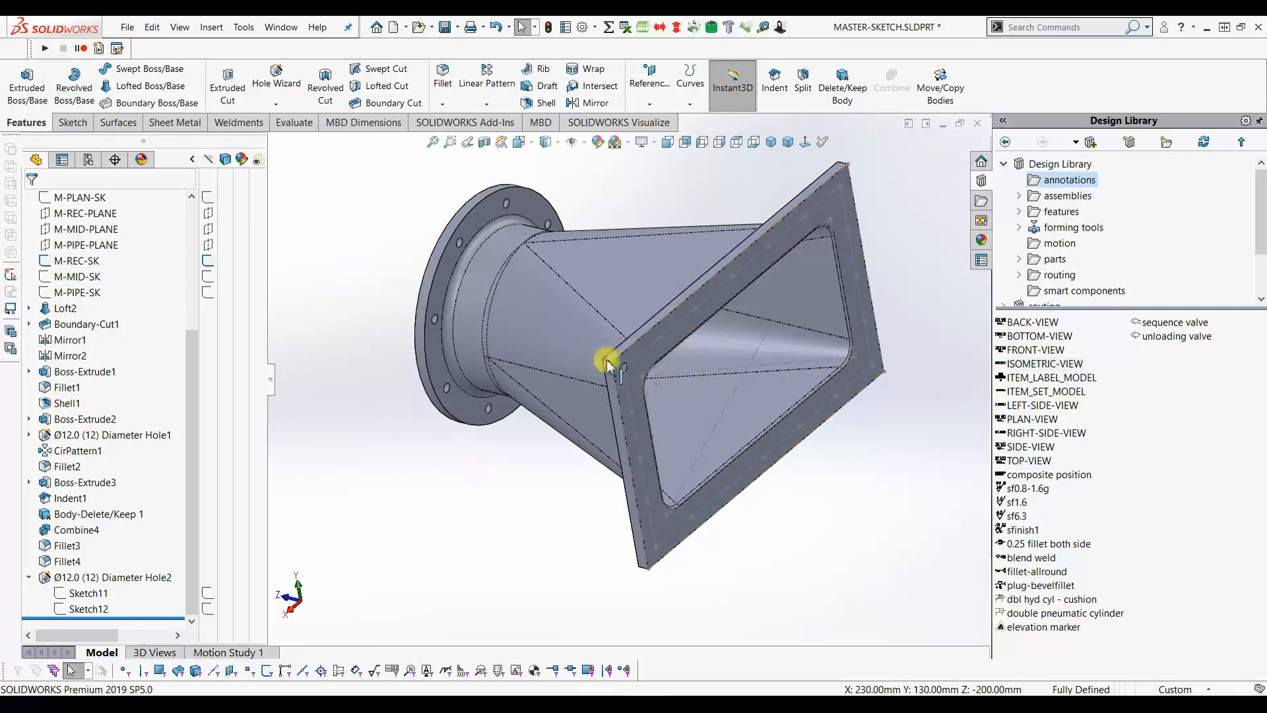
left_click(486, 105)
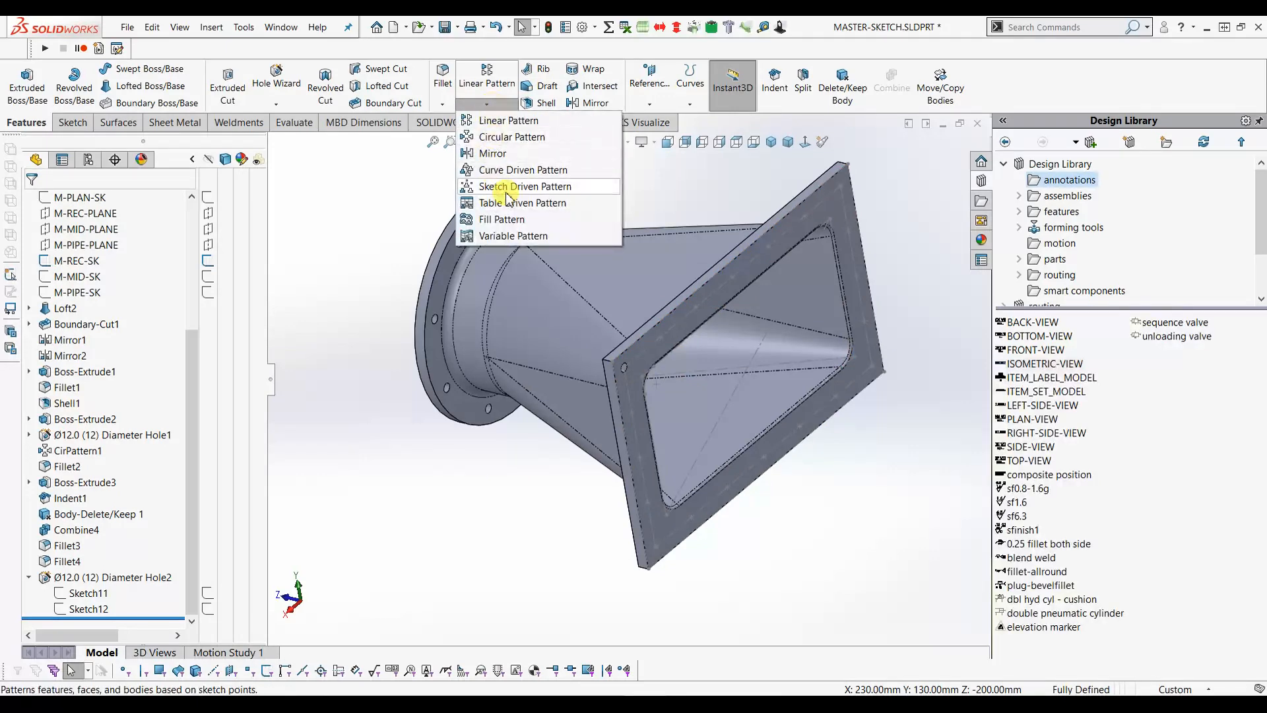
left_click(529, 189)
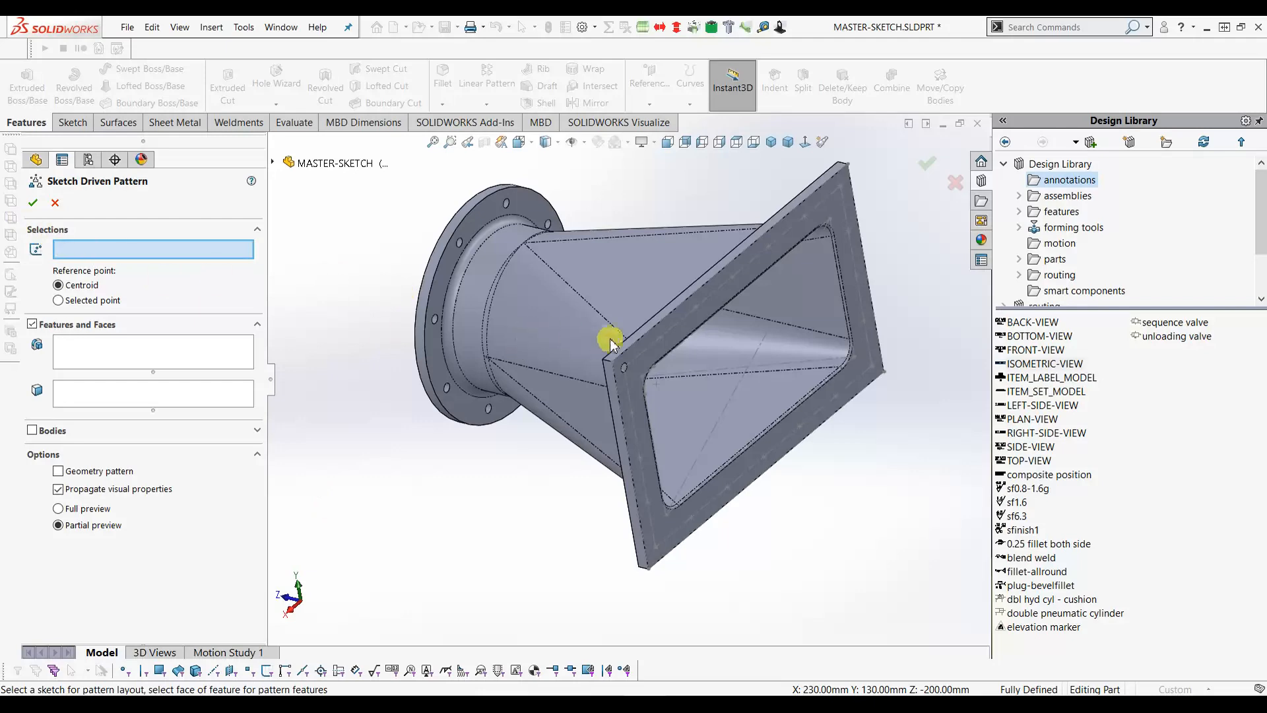
left_click(644, 345)
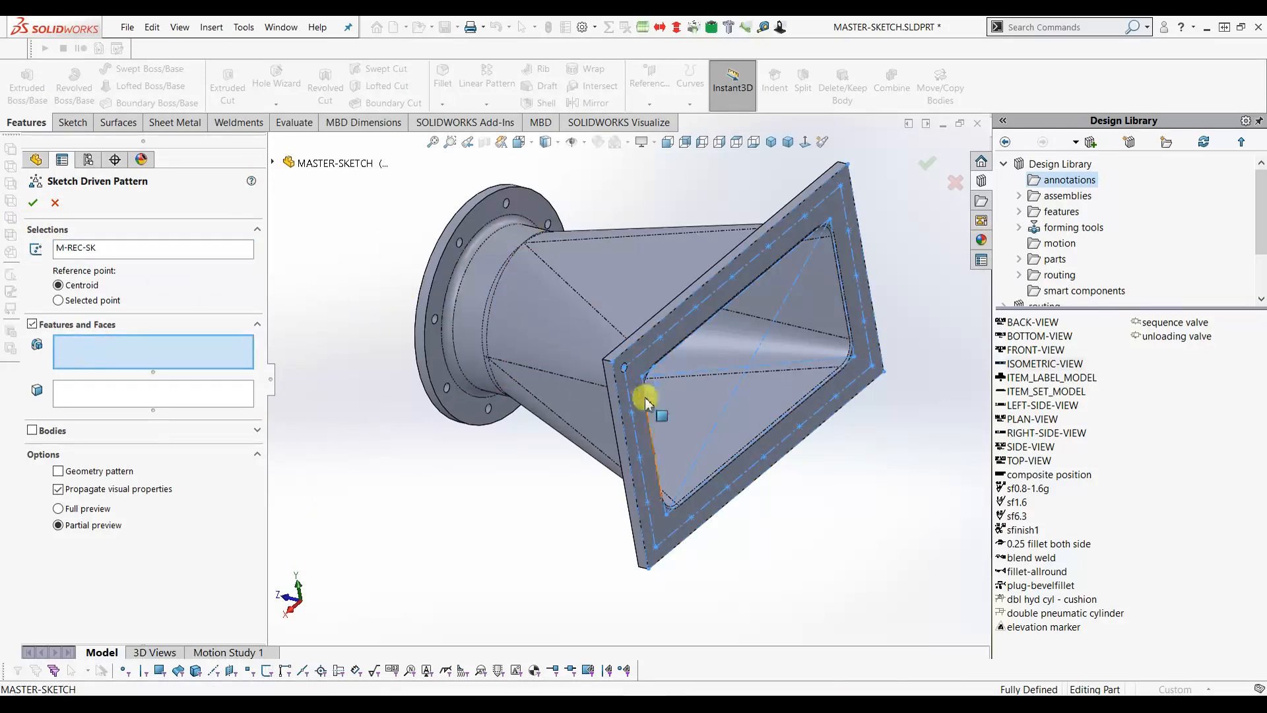
scroll(600, 347, "down", 6)
left_click(594, 342)
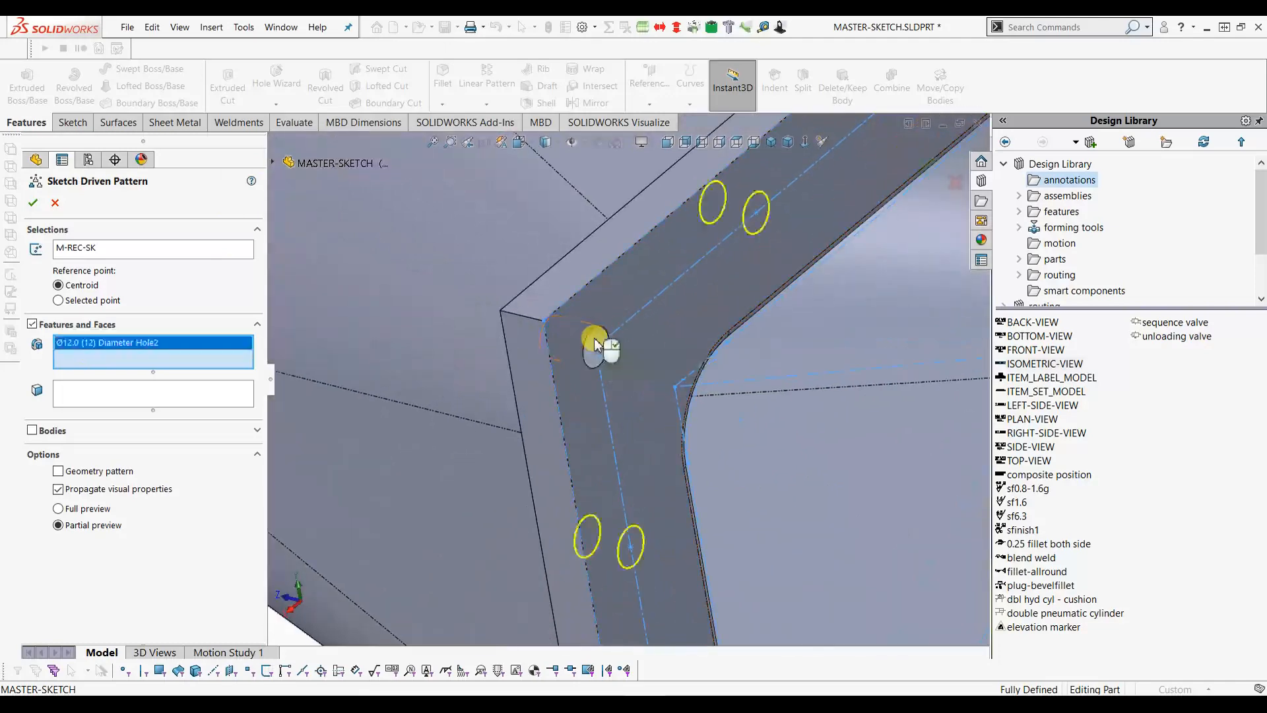
scroll(597, 346, "up", 7)
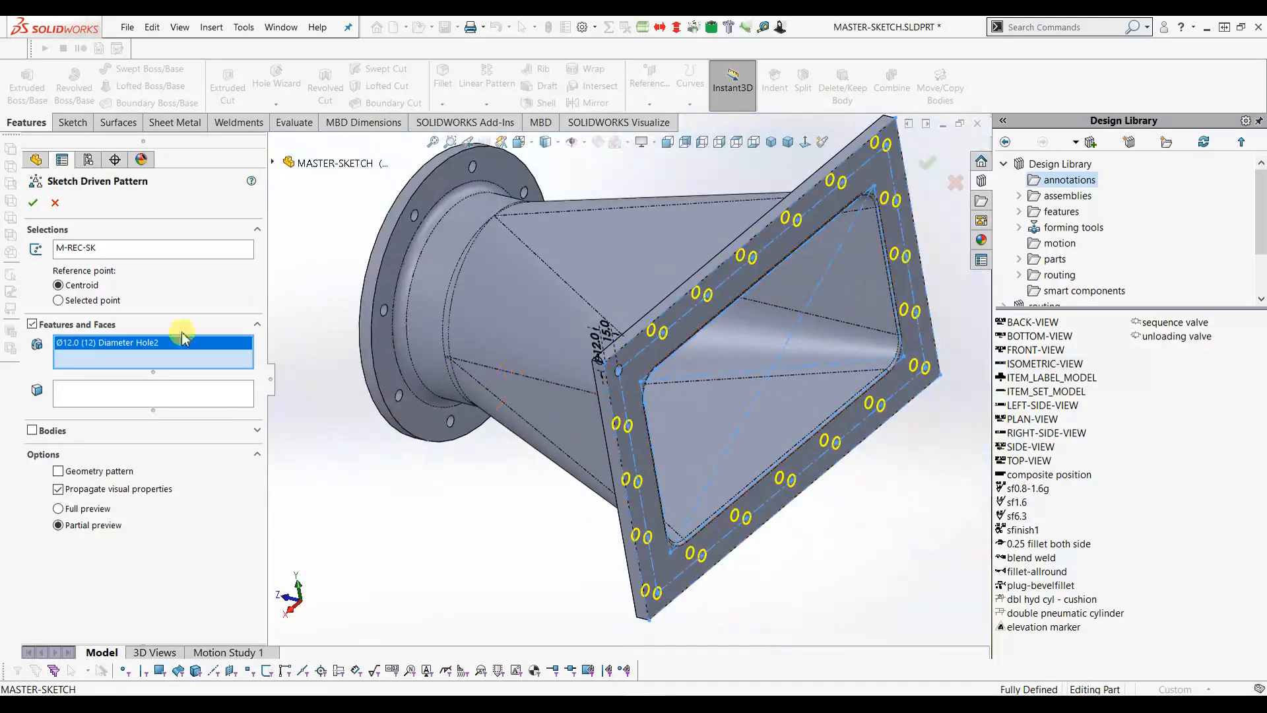
left_click(35, 205)
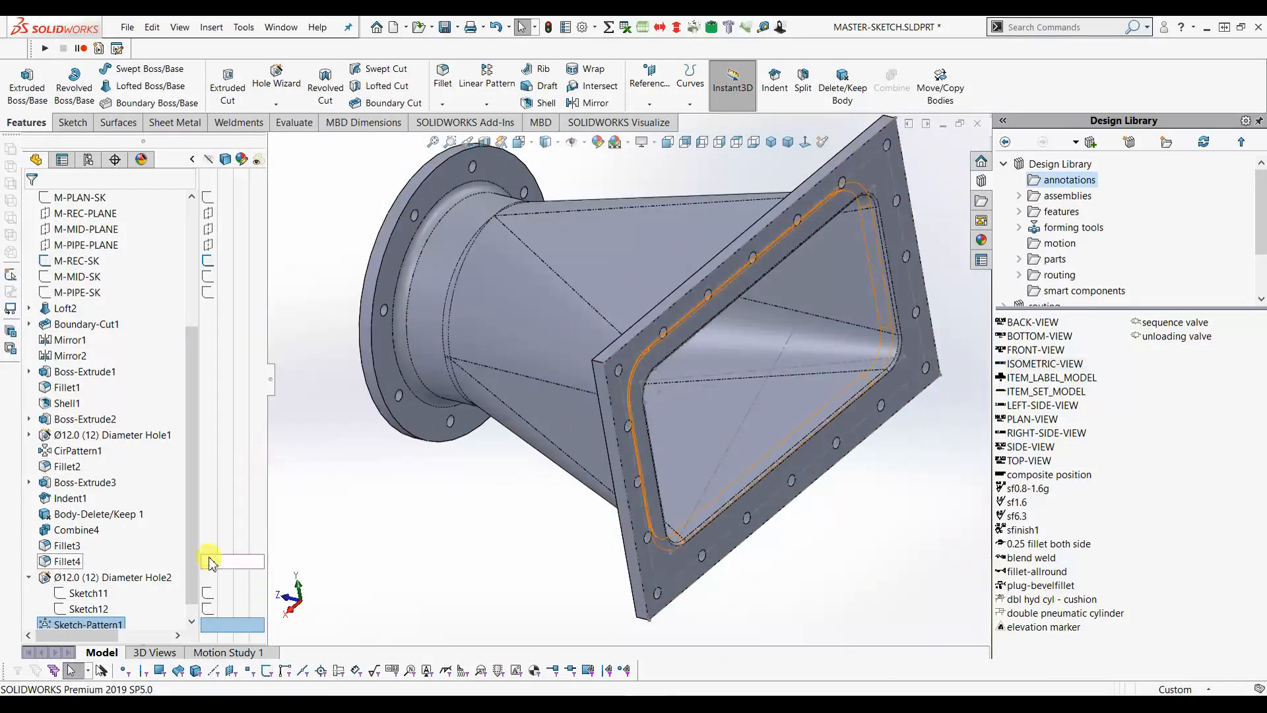
- Switch to isometric view and assign Glass Fiber as the part's material
scroll(207, 297, "up", 1)
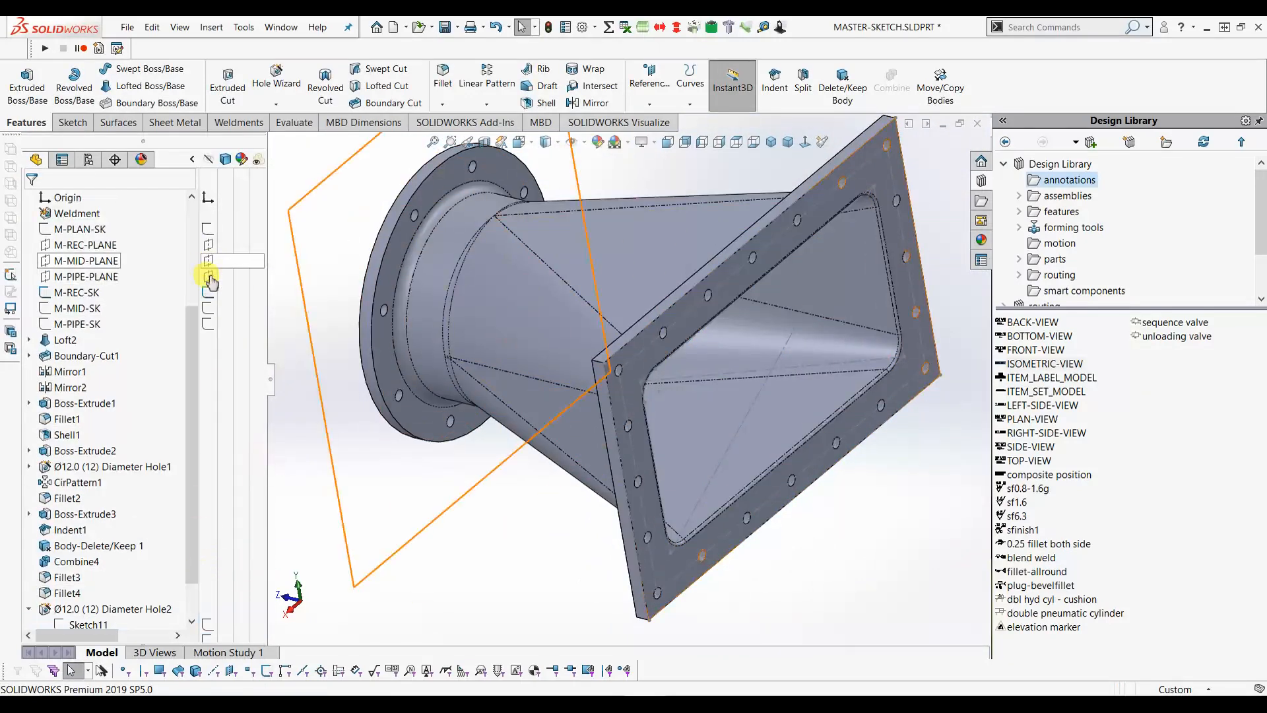
left_click(770, 141)
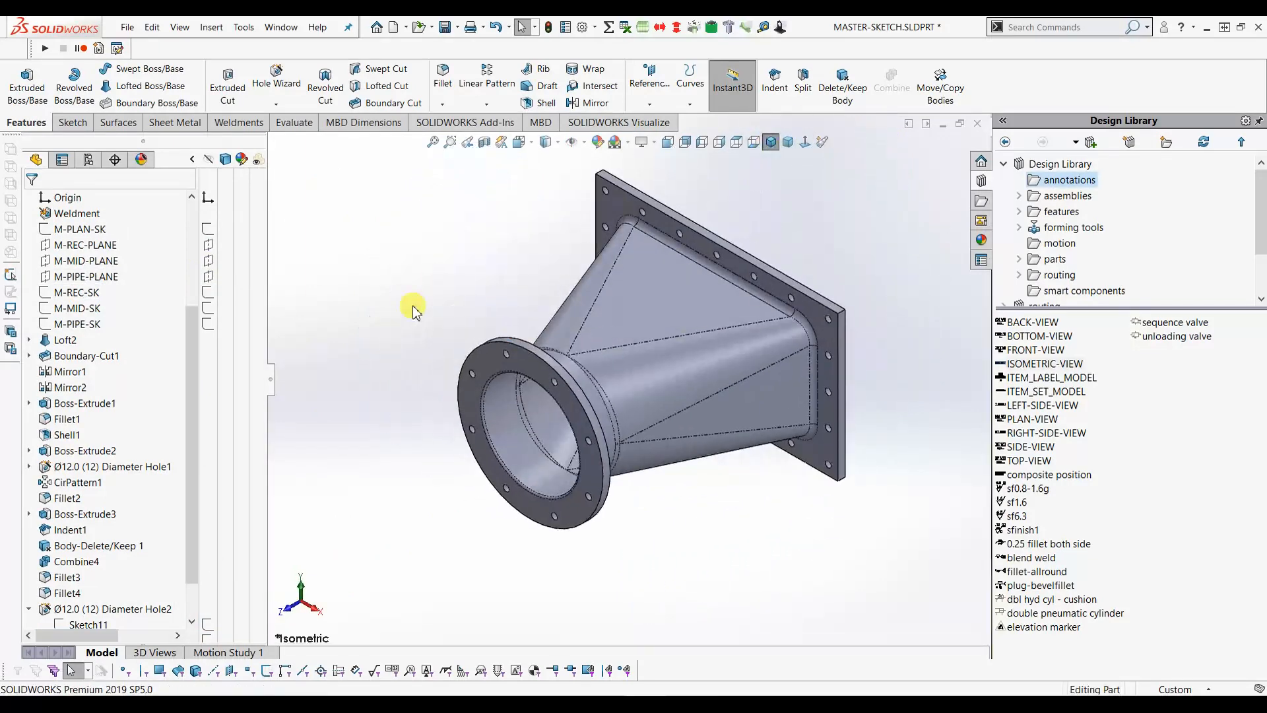
scroll(193, 330, "up", 4)
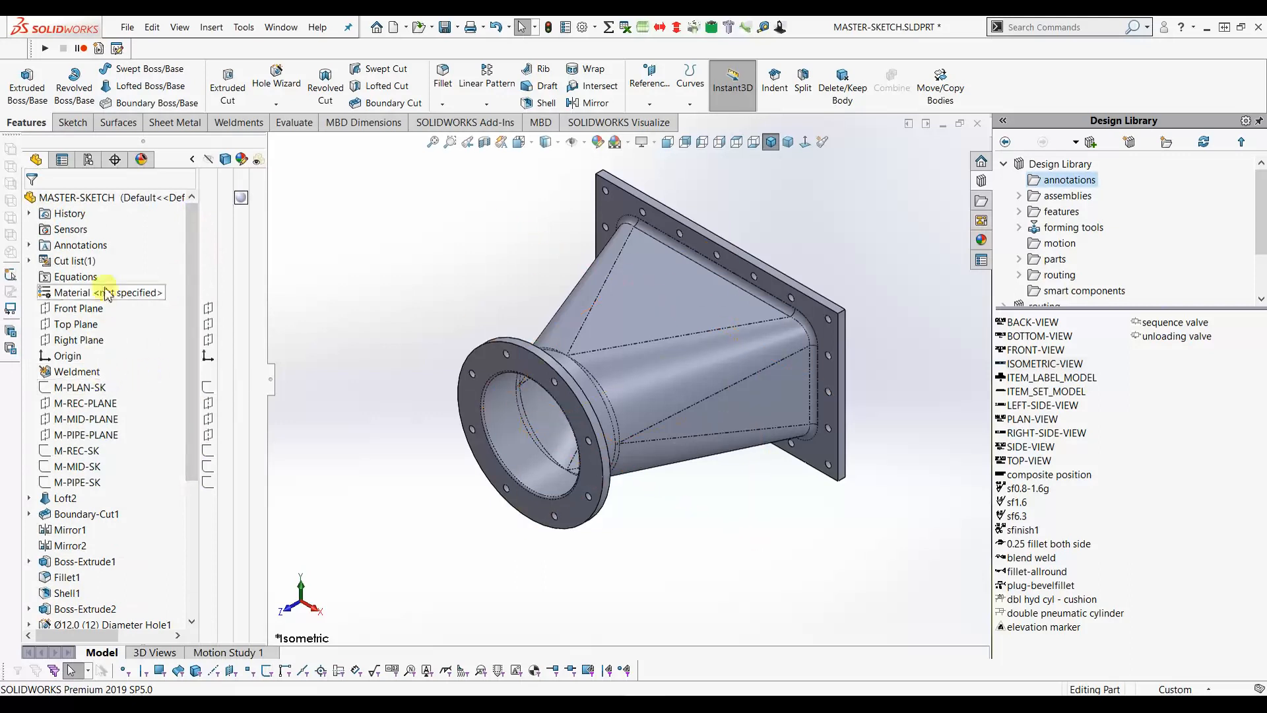
left_click(86, 295)
right_click(86, 295)
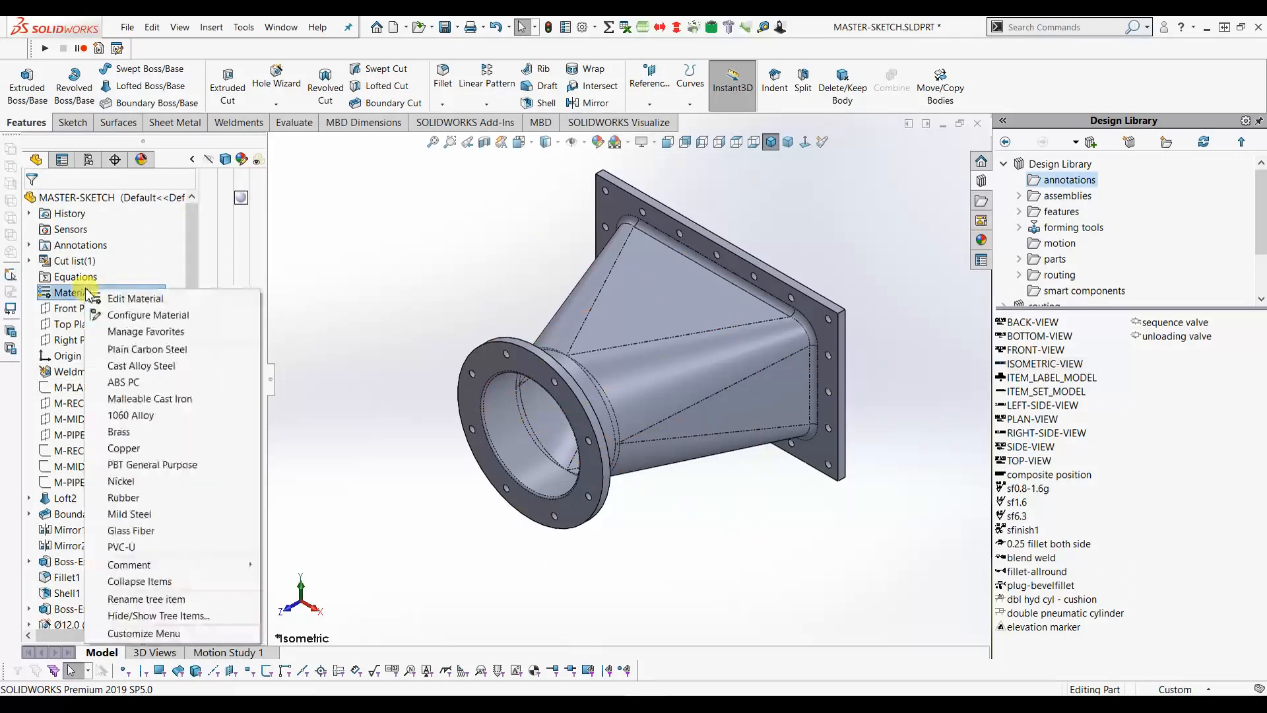
left_click(130, 531)
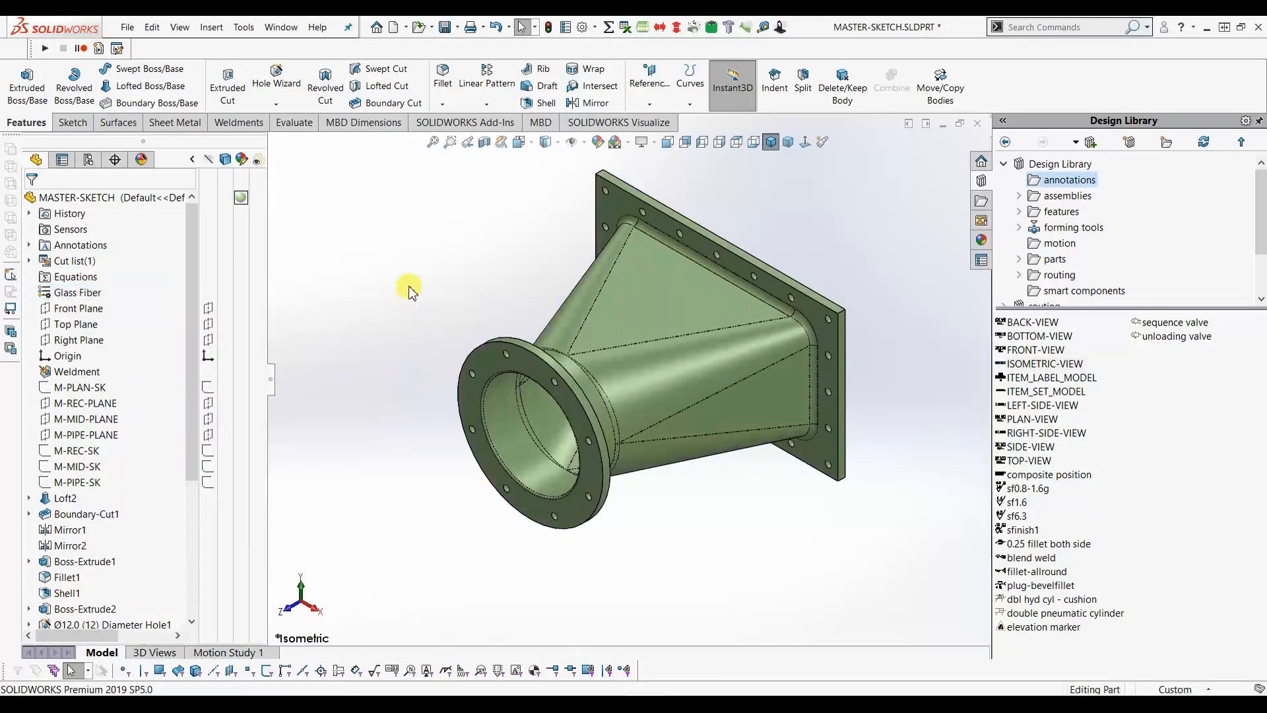
- Save a copy of the part as TRANSITION in the VER-04 folder and open it
left_click(458, 29)
left_click(466, 54)
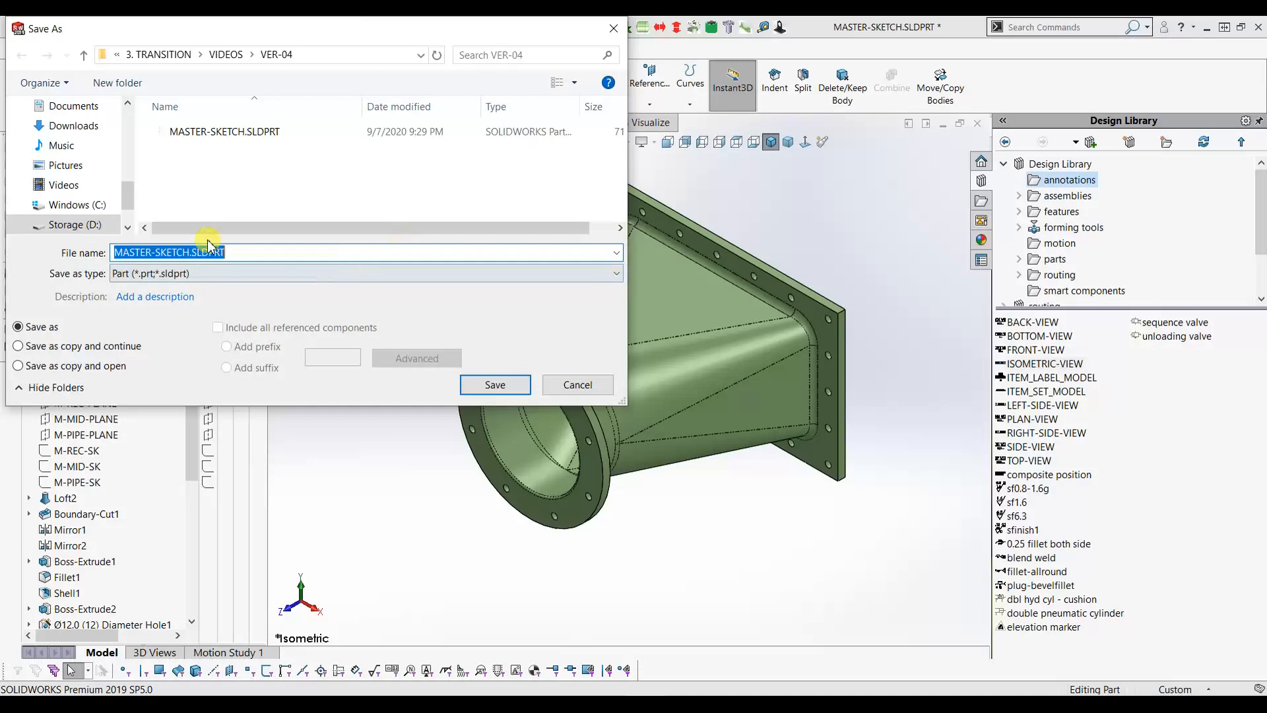
left_click(48, 370)
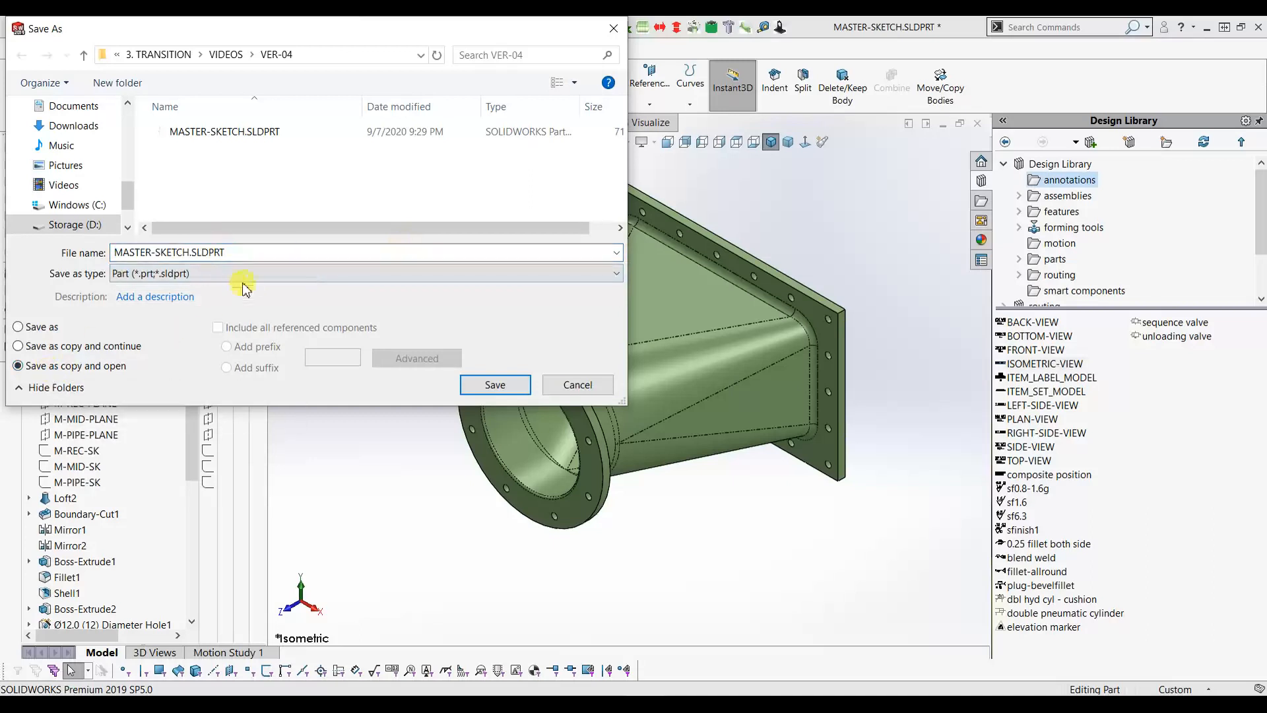
double_click(243, 252)
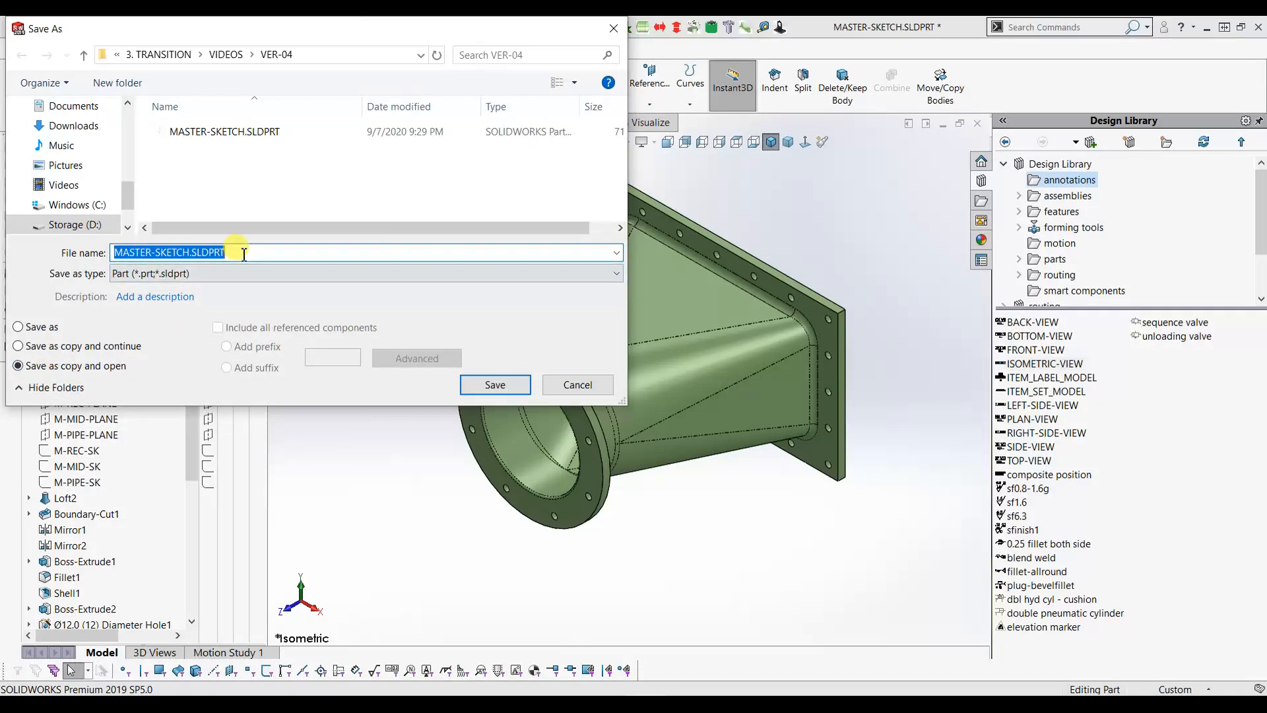
type("TRANSITION")
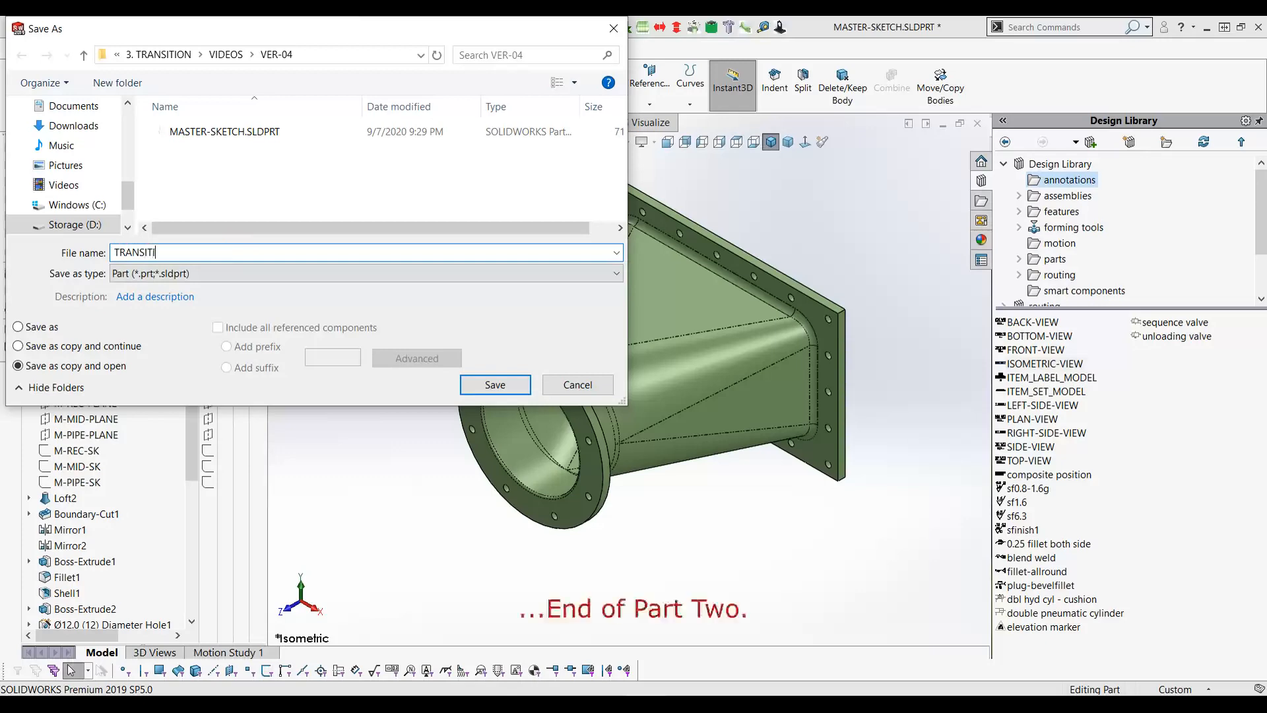
left_click(515, 393)
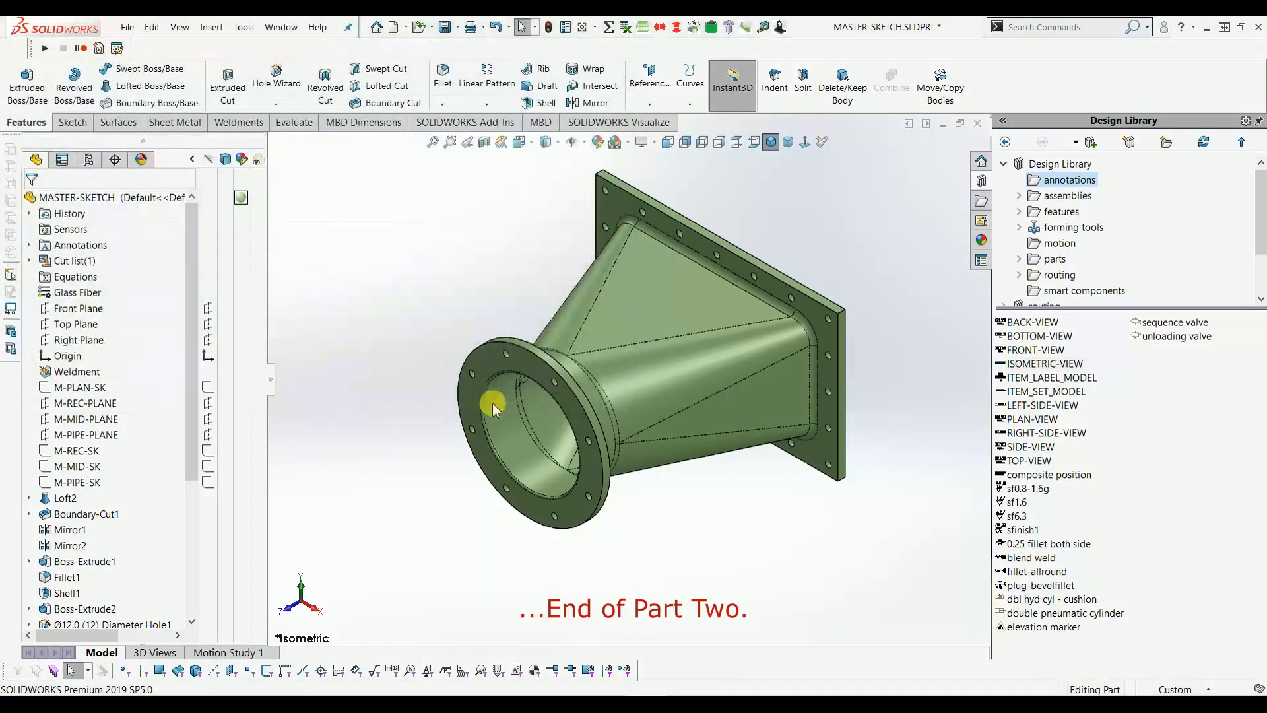